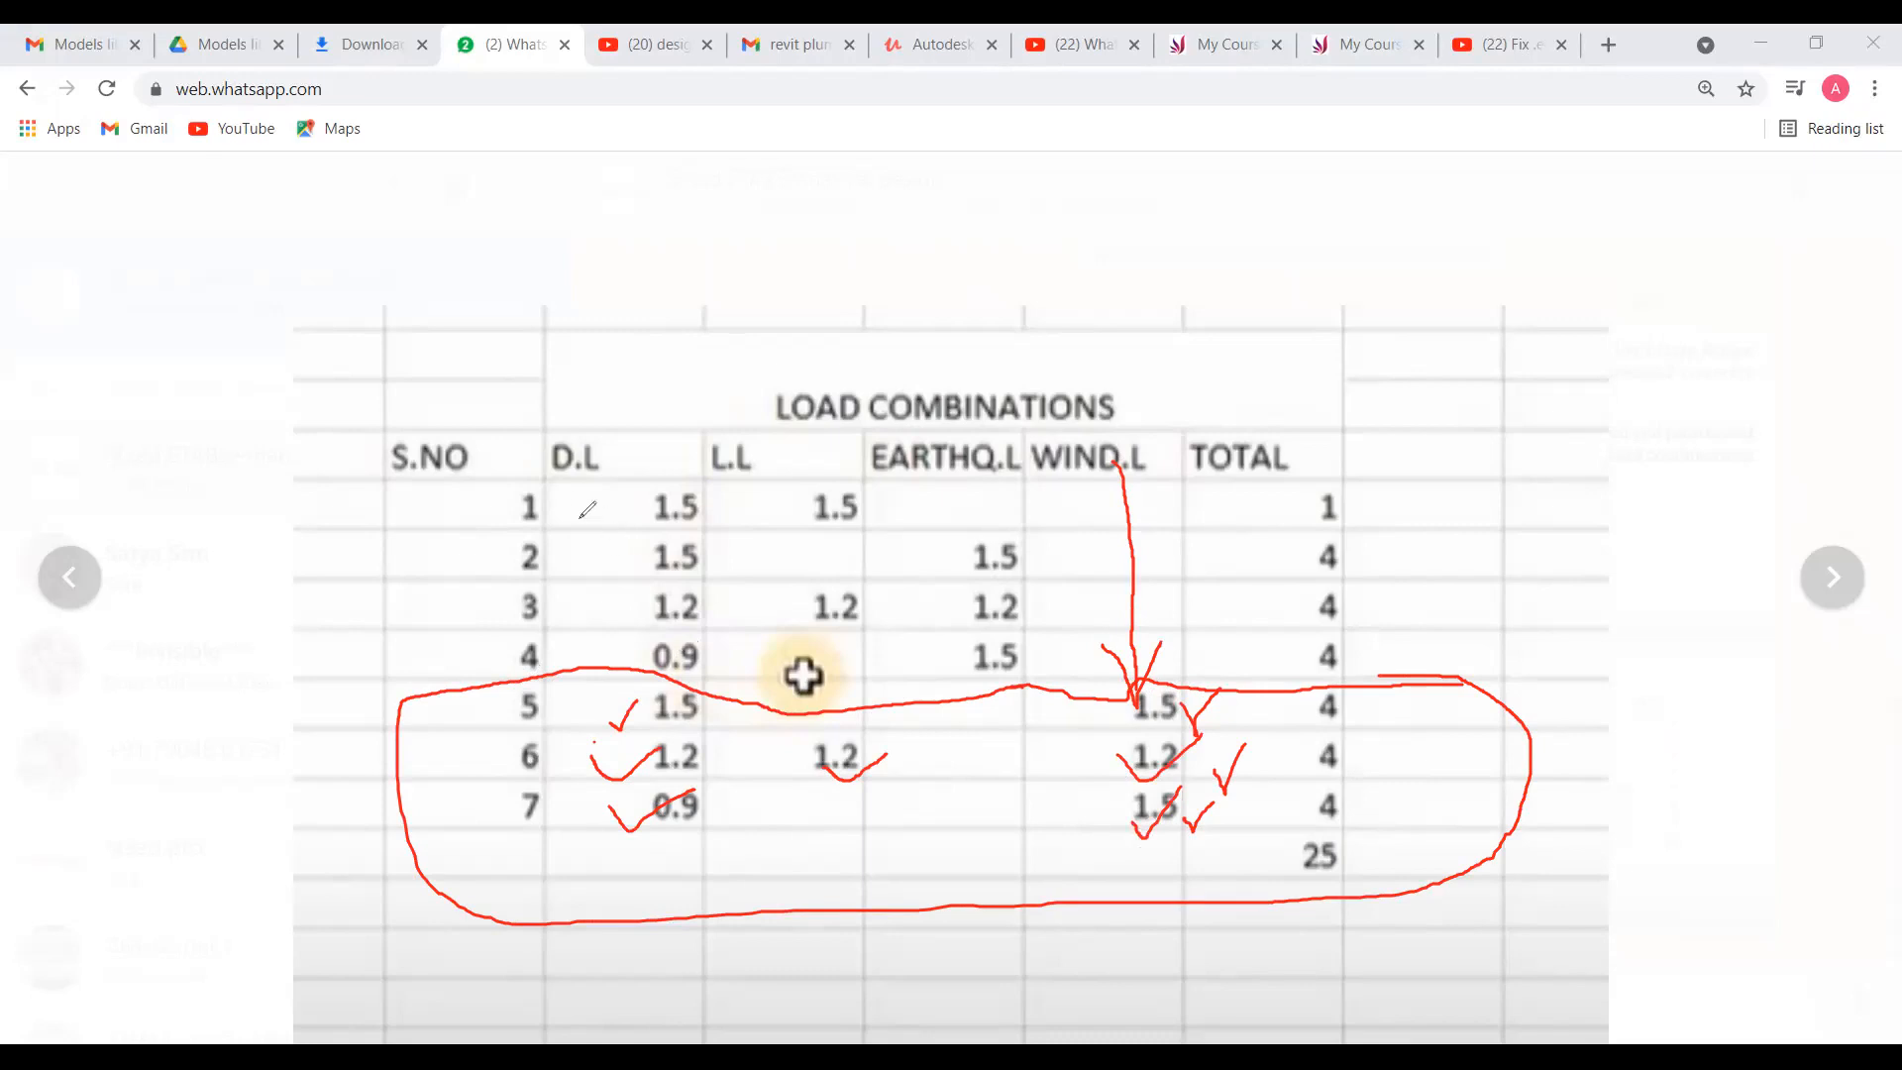
# Step: Bracket load combinations 1 to 4, write "10m" and "G+3" beside the table, underline "10m" and frame "G+3"
pyautogui.moveTo(514, 478)
pyautogui.mouseDown()
pyautogui.moveTo(467, 532)
pyautogui.moveTo(477, 678)
pyautogui.moveTo(567, 680)
pyautogui.moveTo(482, 600)
pyautogui.moveTo(470, 485)
pyautogui.moveTo(540, 479)
pyautogui.mouseUp()
pyautogui.moveTo(242, 711)
pyautogui.mouseDown()
pyautogui.moveTo(256, 782)
pyautogui.moveTo(287, 766)
pyautogui.moveTo(273, 696)
pyautogui.moveTo(262, 713)
pyautogui.moveTo(279, 755)
pyautogui.moveTo(337, 688)
pyautogui.moveTo(337, 656)
pyautogui.moveTo(374, 695)
pyautogui.moveTo(339, 715)
pyautogui.mouseUp()
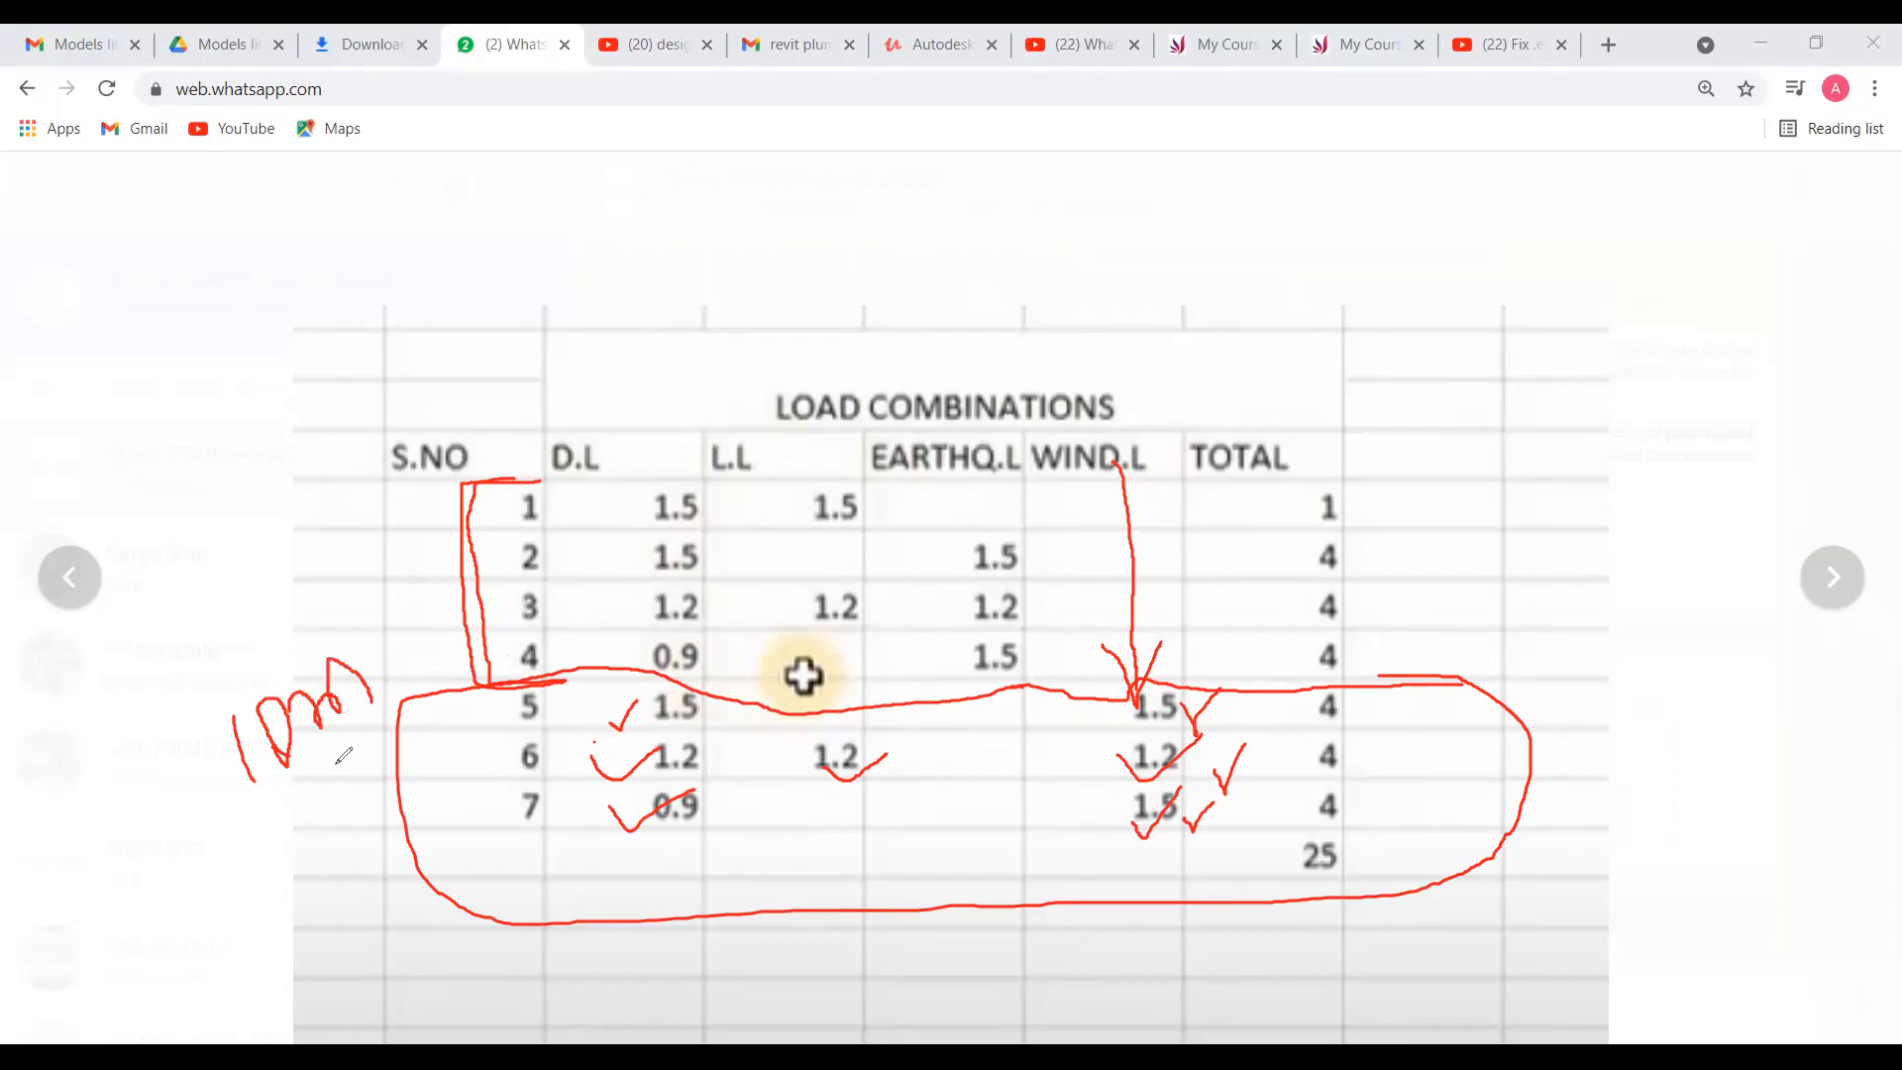
pyautogui.moveTo(323, 842); pyautogui.dragTo(349, 953)
pyautogui.moveTo(350, 865); pyautogui.dragTo(379, 930)
pyautogui.moveTo(351, 909); pyautogui.dragTo(379, 884)
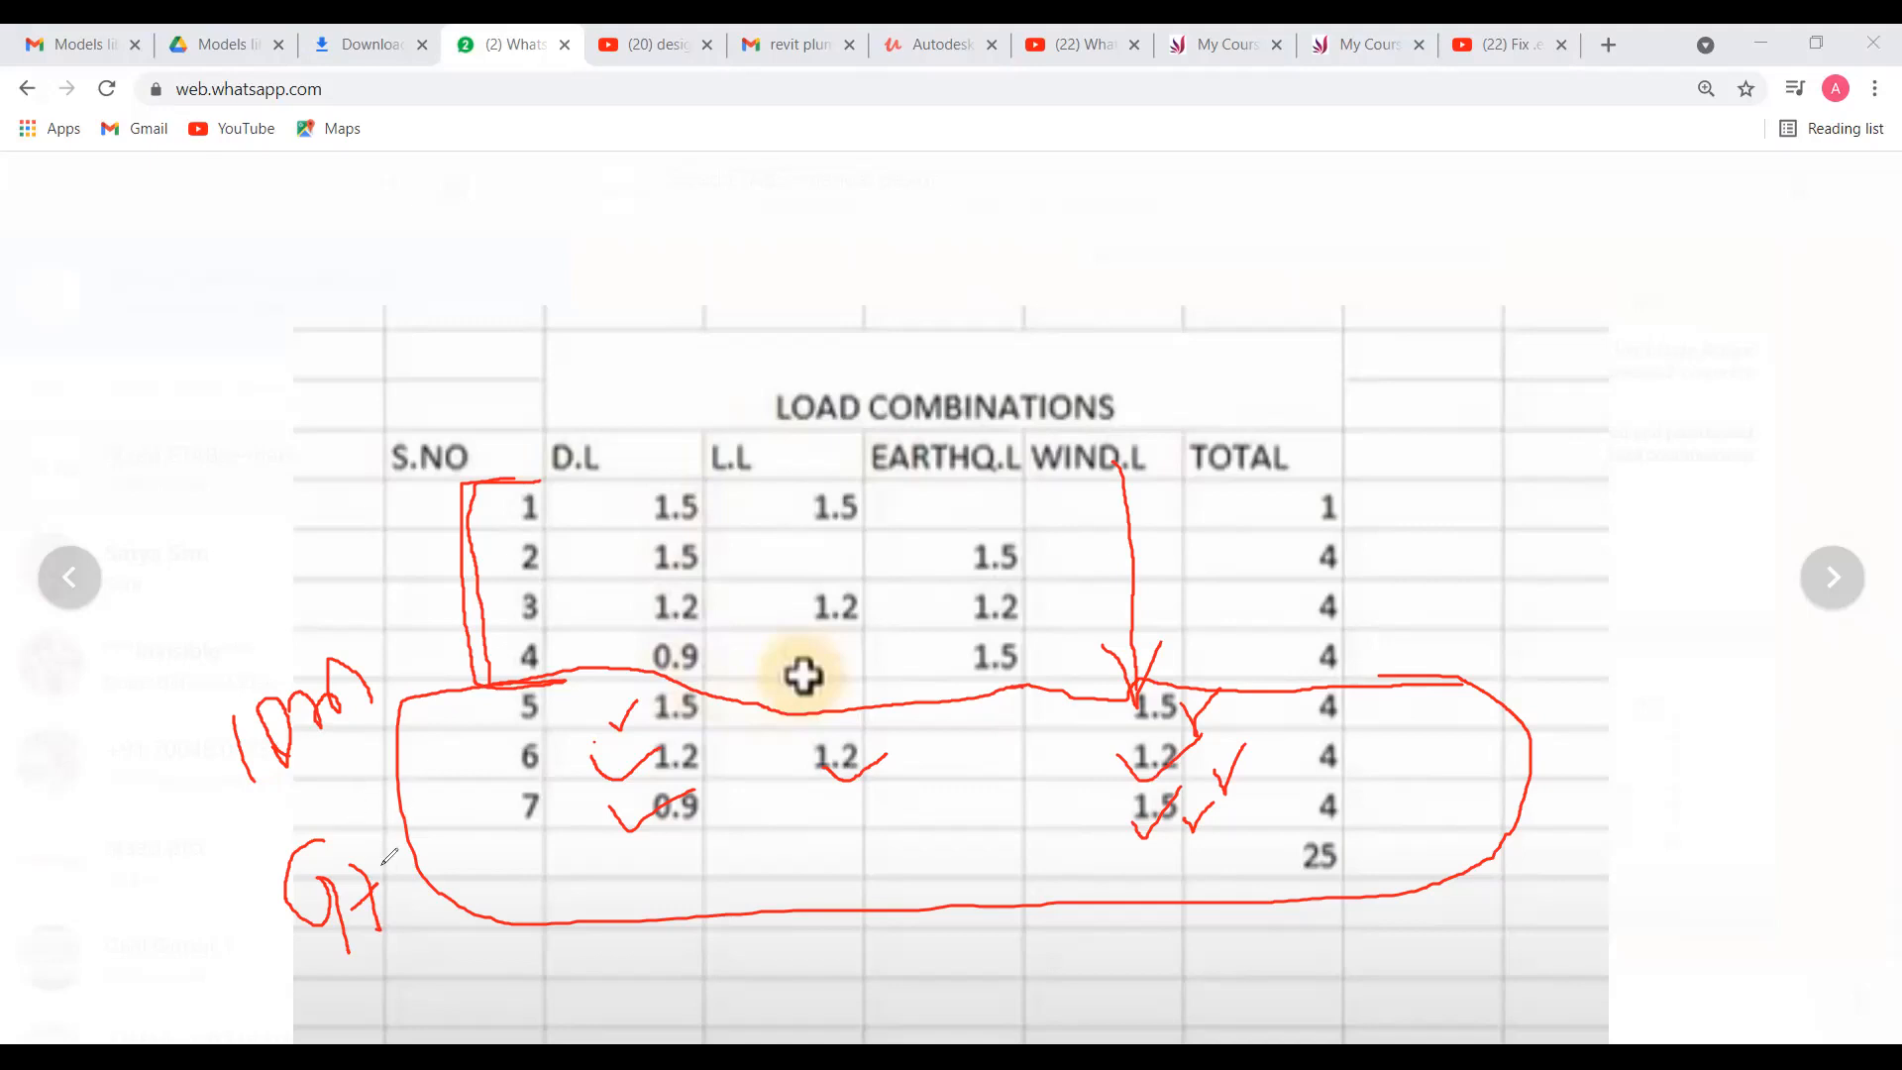
pyautogui.moveTo(377, 837)
pyautogui.mouseDown()
pyautogui.moveTo(420, 818)
pyautogui.moveTo(402, 865)
pyautogui.moveTo(443, 844)
pyautogui.moveTo(421, 907)
pyautogui.moveTo(396, 898)
pyautogui.moveTo(468, 904)
pyautogui.moveTo(511, 859)
pyautogui.mouseUp()
pyautogui.moveTo(247, 810); pyautogui.dragTo(355, 711)
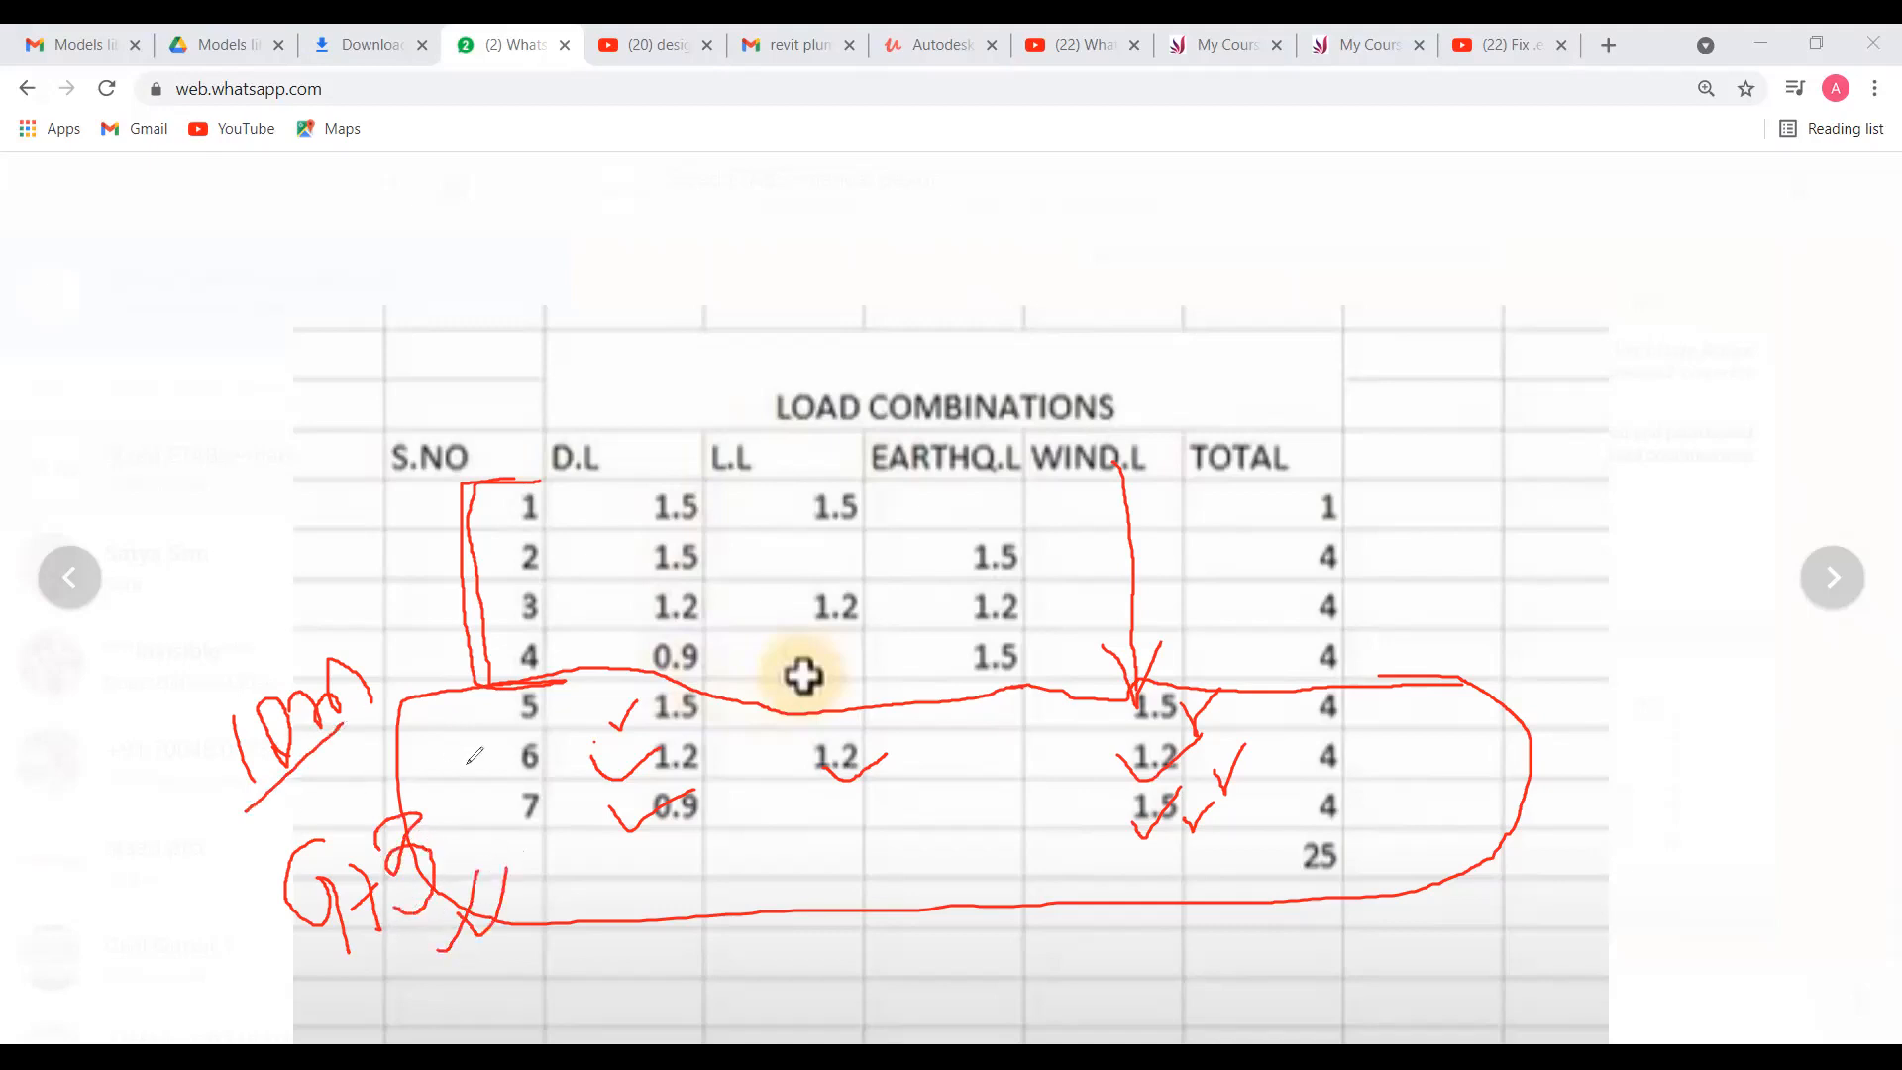
pyautogui.moveTo(249, 864)
pyautogui.mouseDown()
pyautogui.moveTo(353, 792)
pyautogui.moveTo(453, 862)
pyautogui.moveTo(384, 936)
pyautogui.moveTo(275, 988)
pyautogui.moveTo(302, 811)
pyautogui.mouseUp()
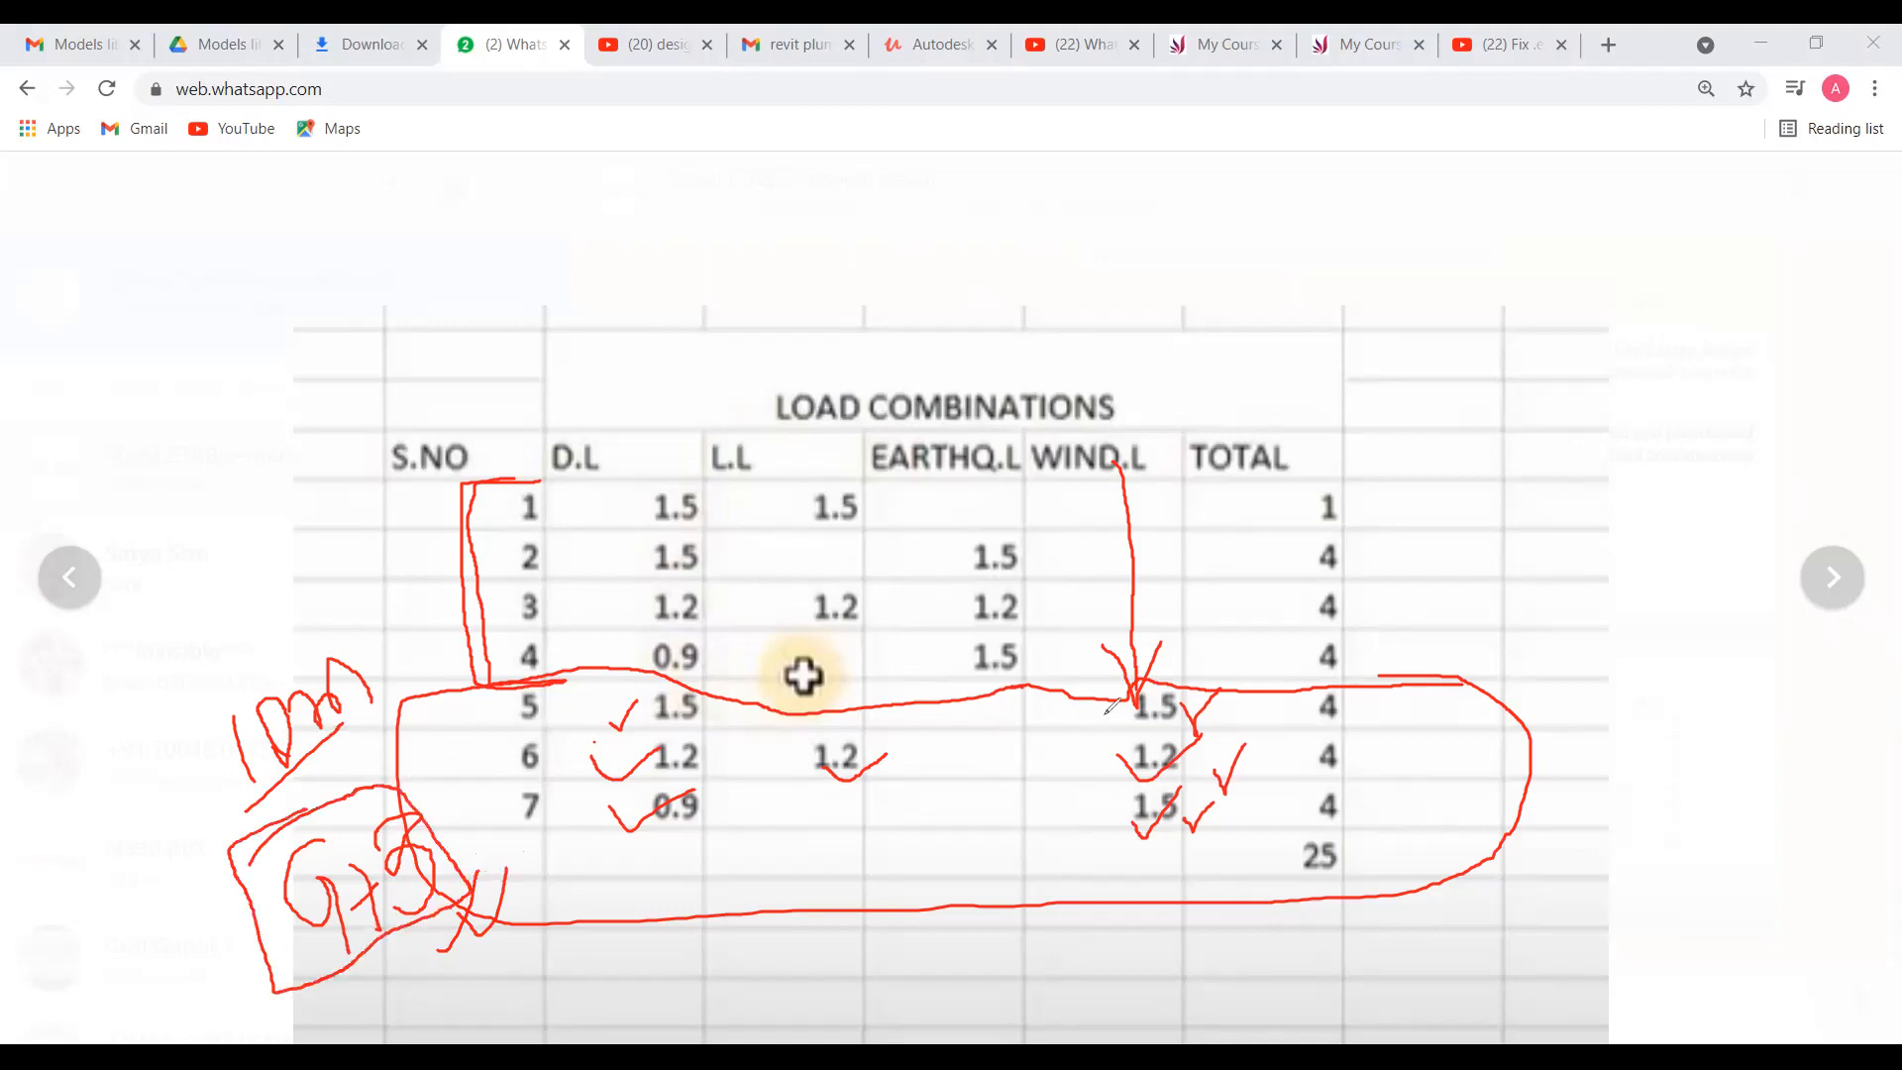
# Step: Tick the serial numbers of load combinations 1 to 7 in the table
pyautogui.moveTo(488, 722)
pyautogui.mouseDown()
pyautogui.moveTo(552, 710)
pyautogui.moveTo(562, 748)
pyautogui.mouseUp()
pyautogui.moveTo(501, 831); pyautogui.dragTo(544, 818)
pyautogui.moveTo(495, 513)
pyautogui.mouseDown()
pyautogui.moveTo(522, 505)
pyautogui.moveTo(537, 548)
pyautogui.moveTo(533, 646)
pyautogui.mouseUp()
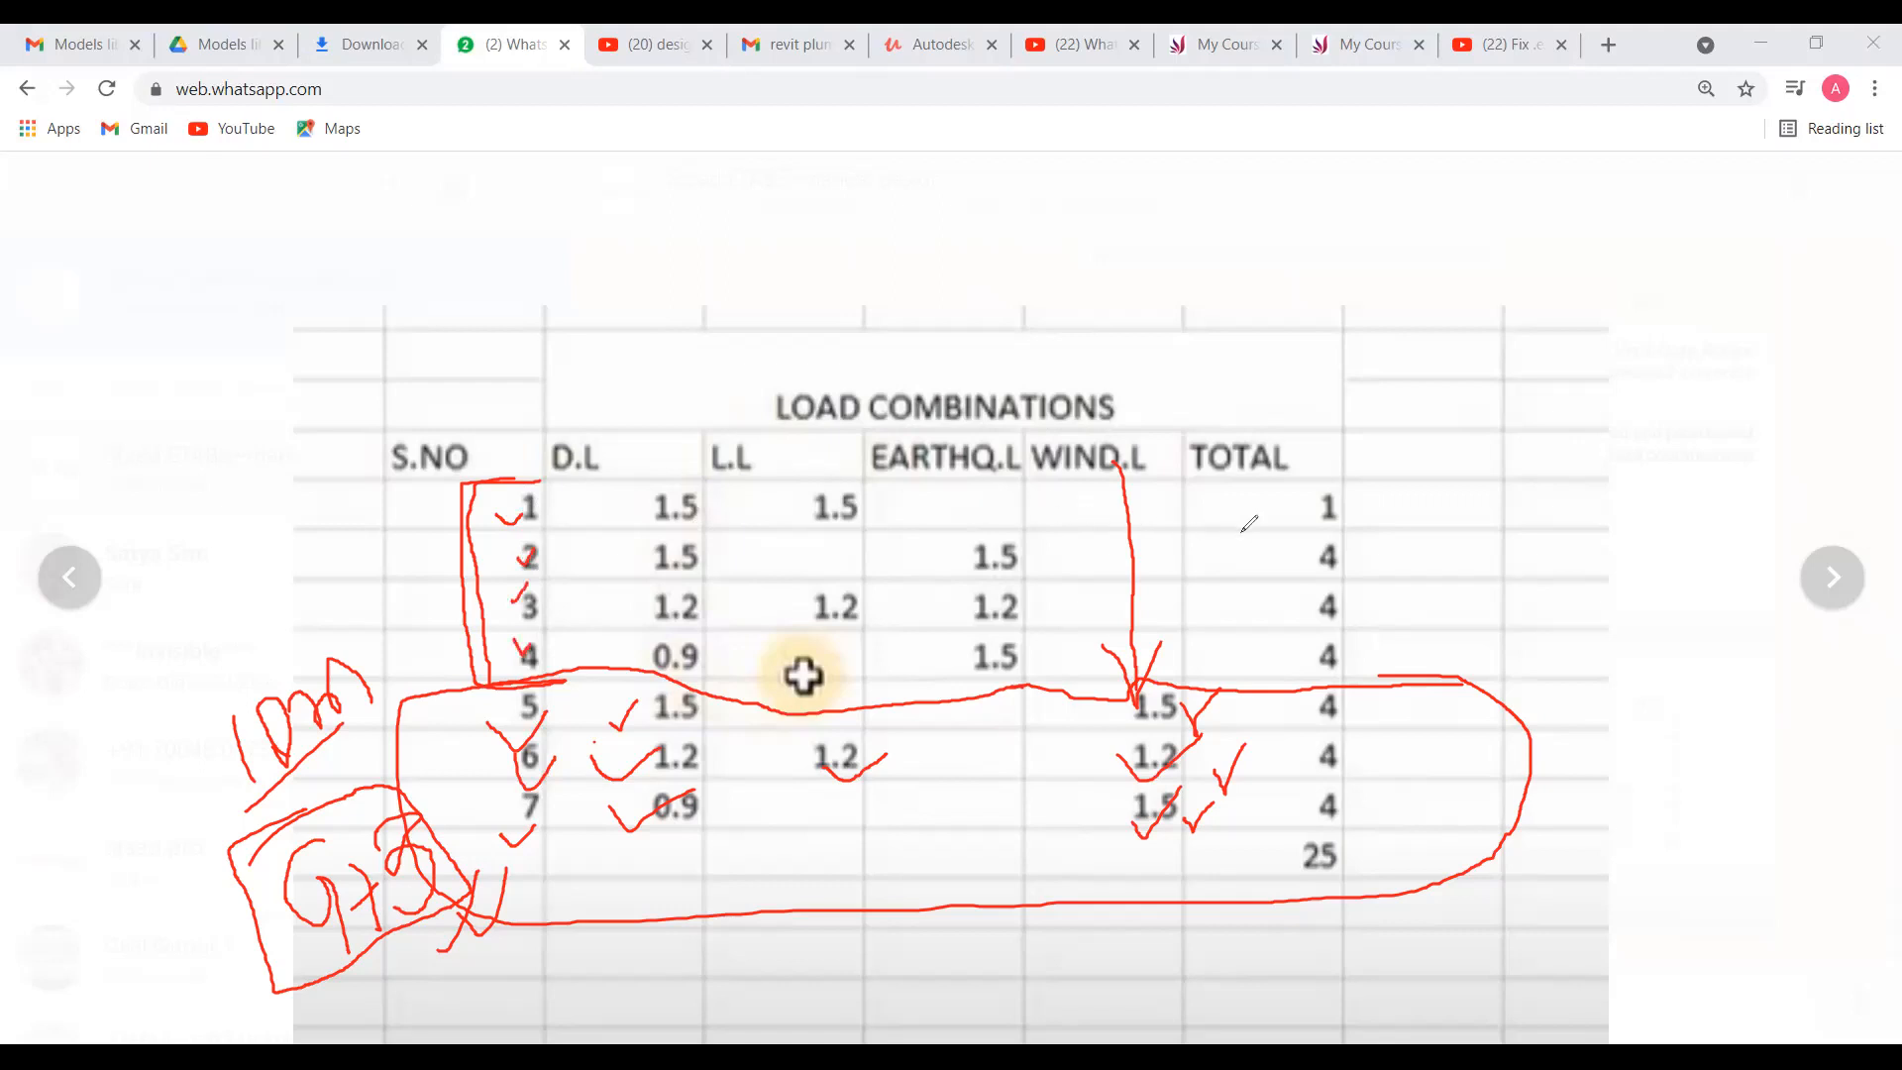
# Step: Mark the D.L, L.L and EARTHQ.L entries across load combinations 1 to 4 with dashes and ticks
pyautogui.moveTo(585, 508); pyautogui.dragTo(788, 501)
pyautogui.moveTo(988, 504)
pyautogui.mouseDown()
pyautogui.moveTo(929, 495)
pyautogui.moveTo(951, 536)
pyautogui.mouseUp()
pyautogui.moveTo(591, 558)
pyautogui.mouseDown()
pyautogui.moveTo(766, 548)
pyautogui.moveTo(751, 561)
pyautogui.mouseUp()
pyautogui.moveTo(906, 567); pyautogui.dragTo(946, 565)
pyautogui.moveTo(595, 597); pyautogui.dragTo(646, 565)
pyautogui.moveTo(768, 600)
pyautogui.mouseDown()
pyautogui.moveTo(847, 565)
pyautogui.moveTo(980, 567)
pyautogui.mouseUp()
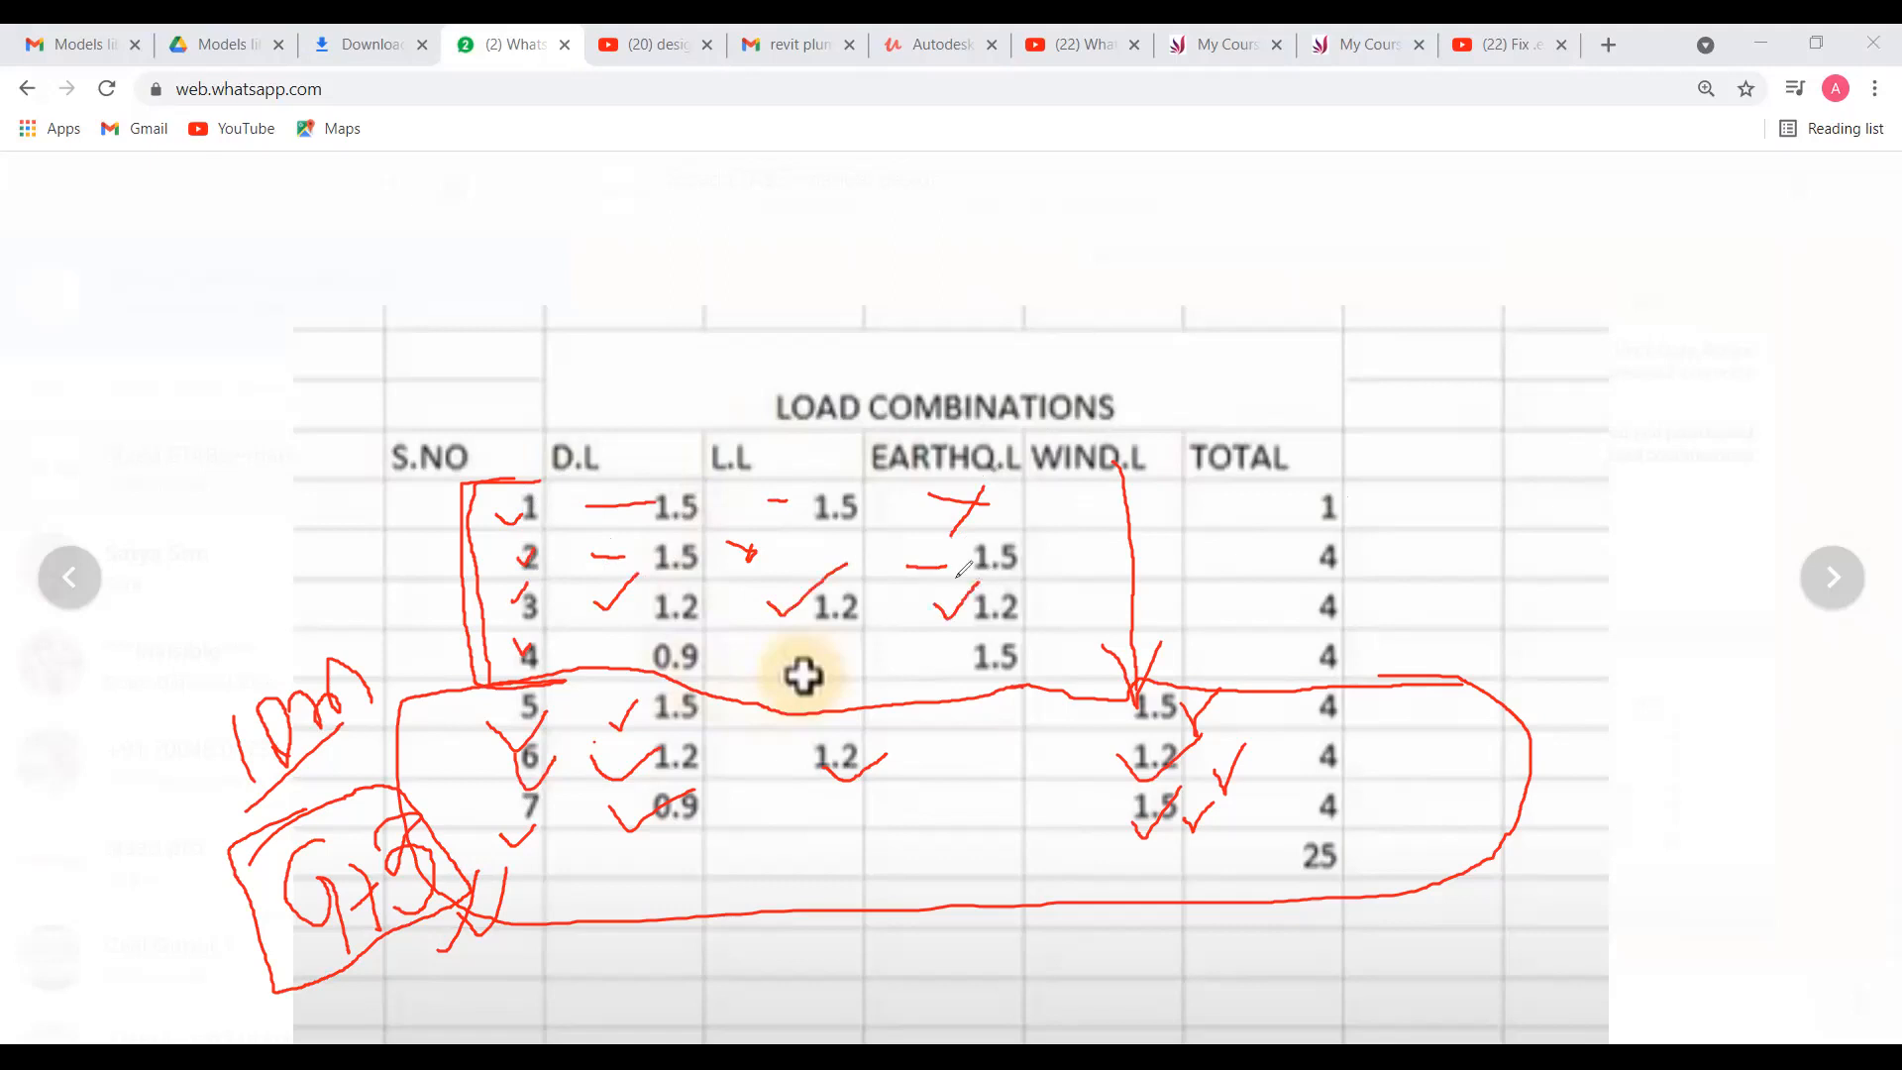
pyautogui.moveTo(617, 648); pyautogui.dragTo(636, 666)
pyautogui.moveTo(931, 670); pyautogui.dragTo(982, 592)
pyautogui.moveTo(604, 634); pyautogui.dragTo(644, 613)
# Step: Examine the clause 6.3.1.2 image on partial safety factors and return to the enlarged load combinations table
pyautogui.click(81, 589)
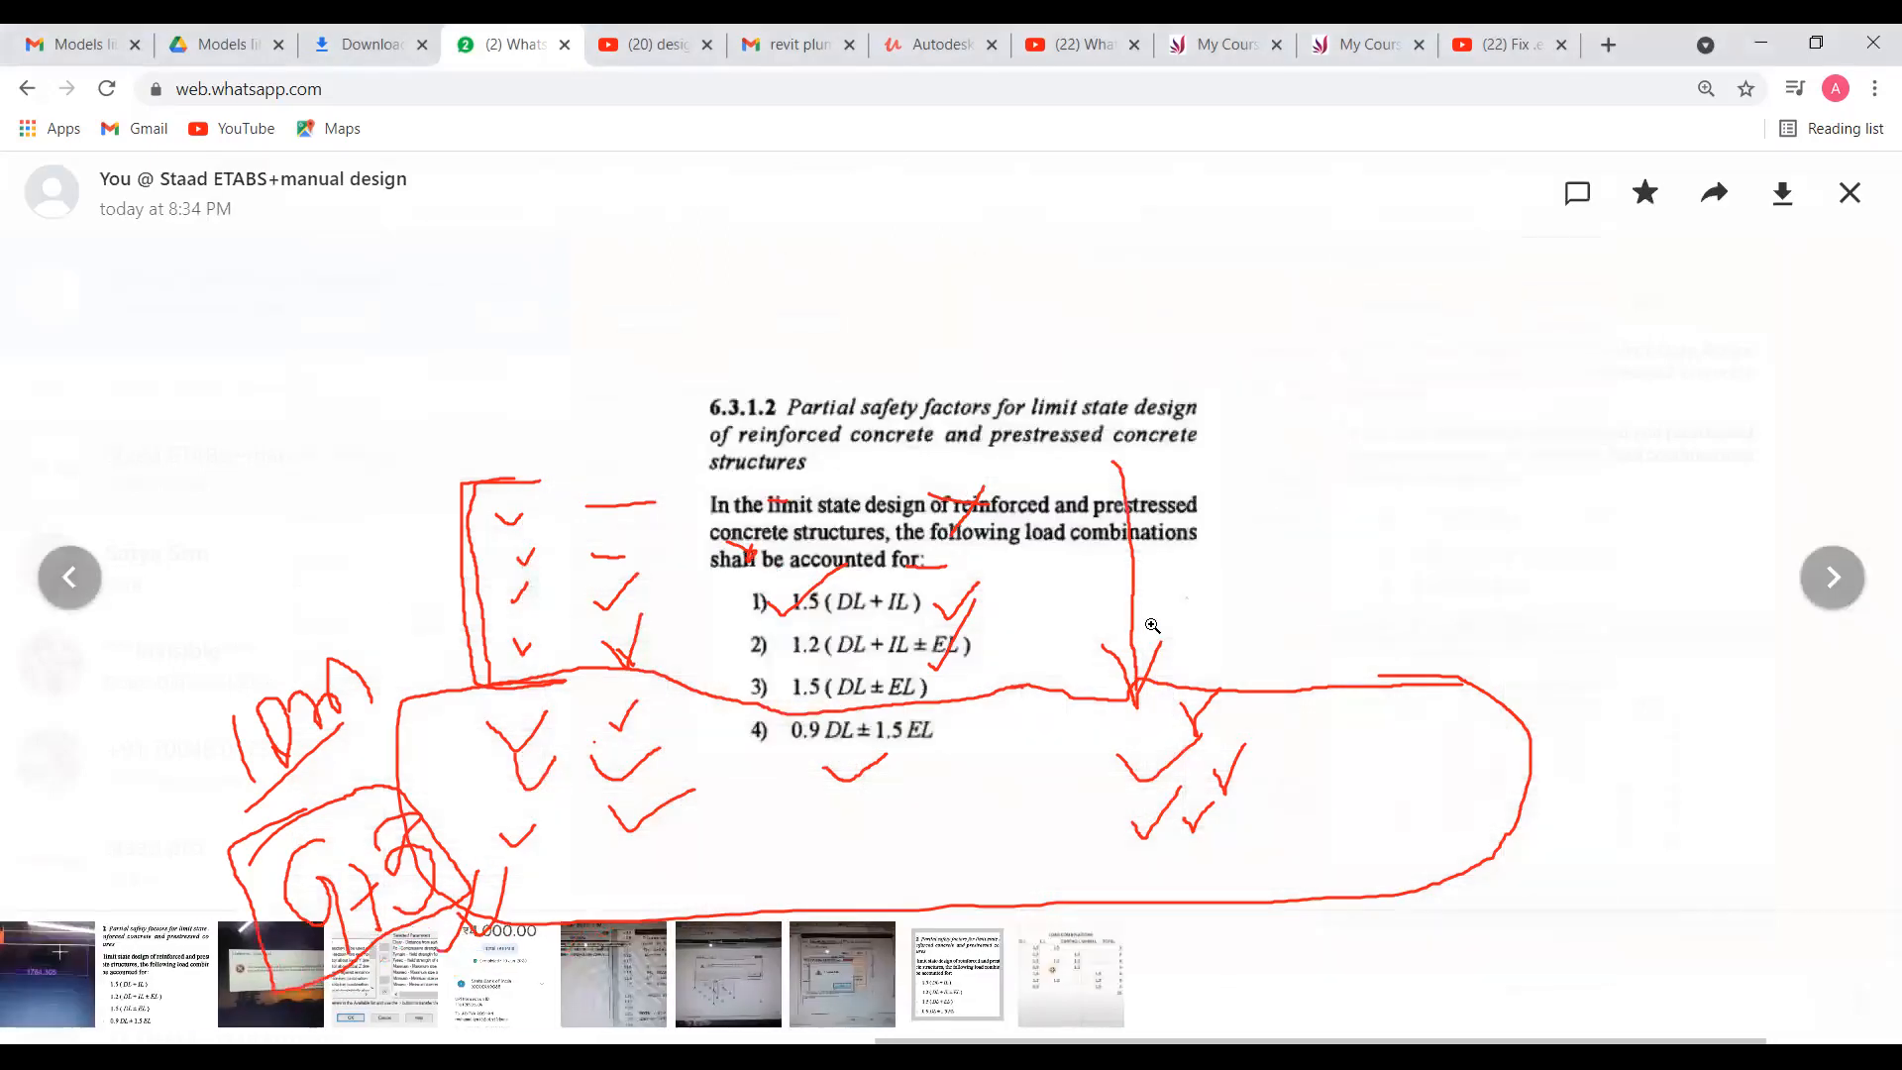
pyautogui.click(930, 591)
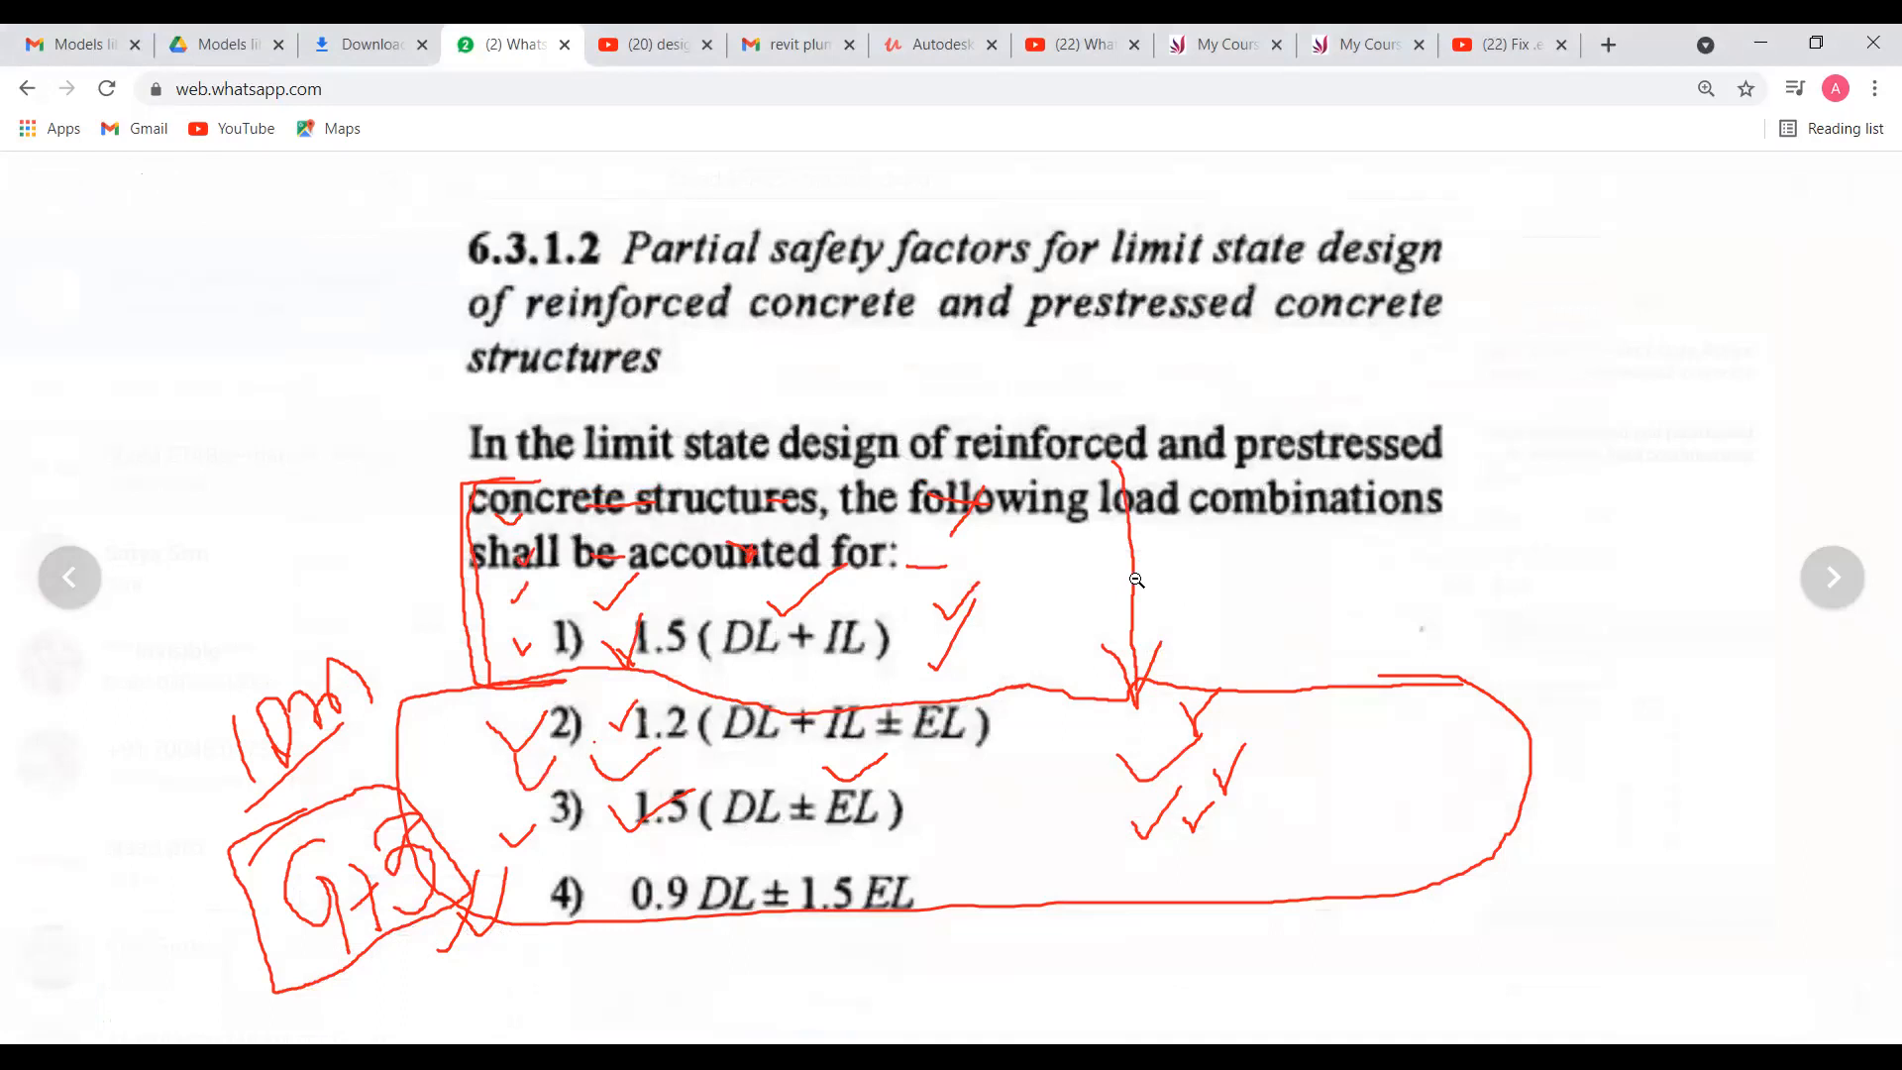
pyautogui.click(891, 572)
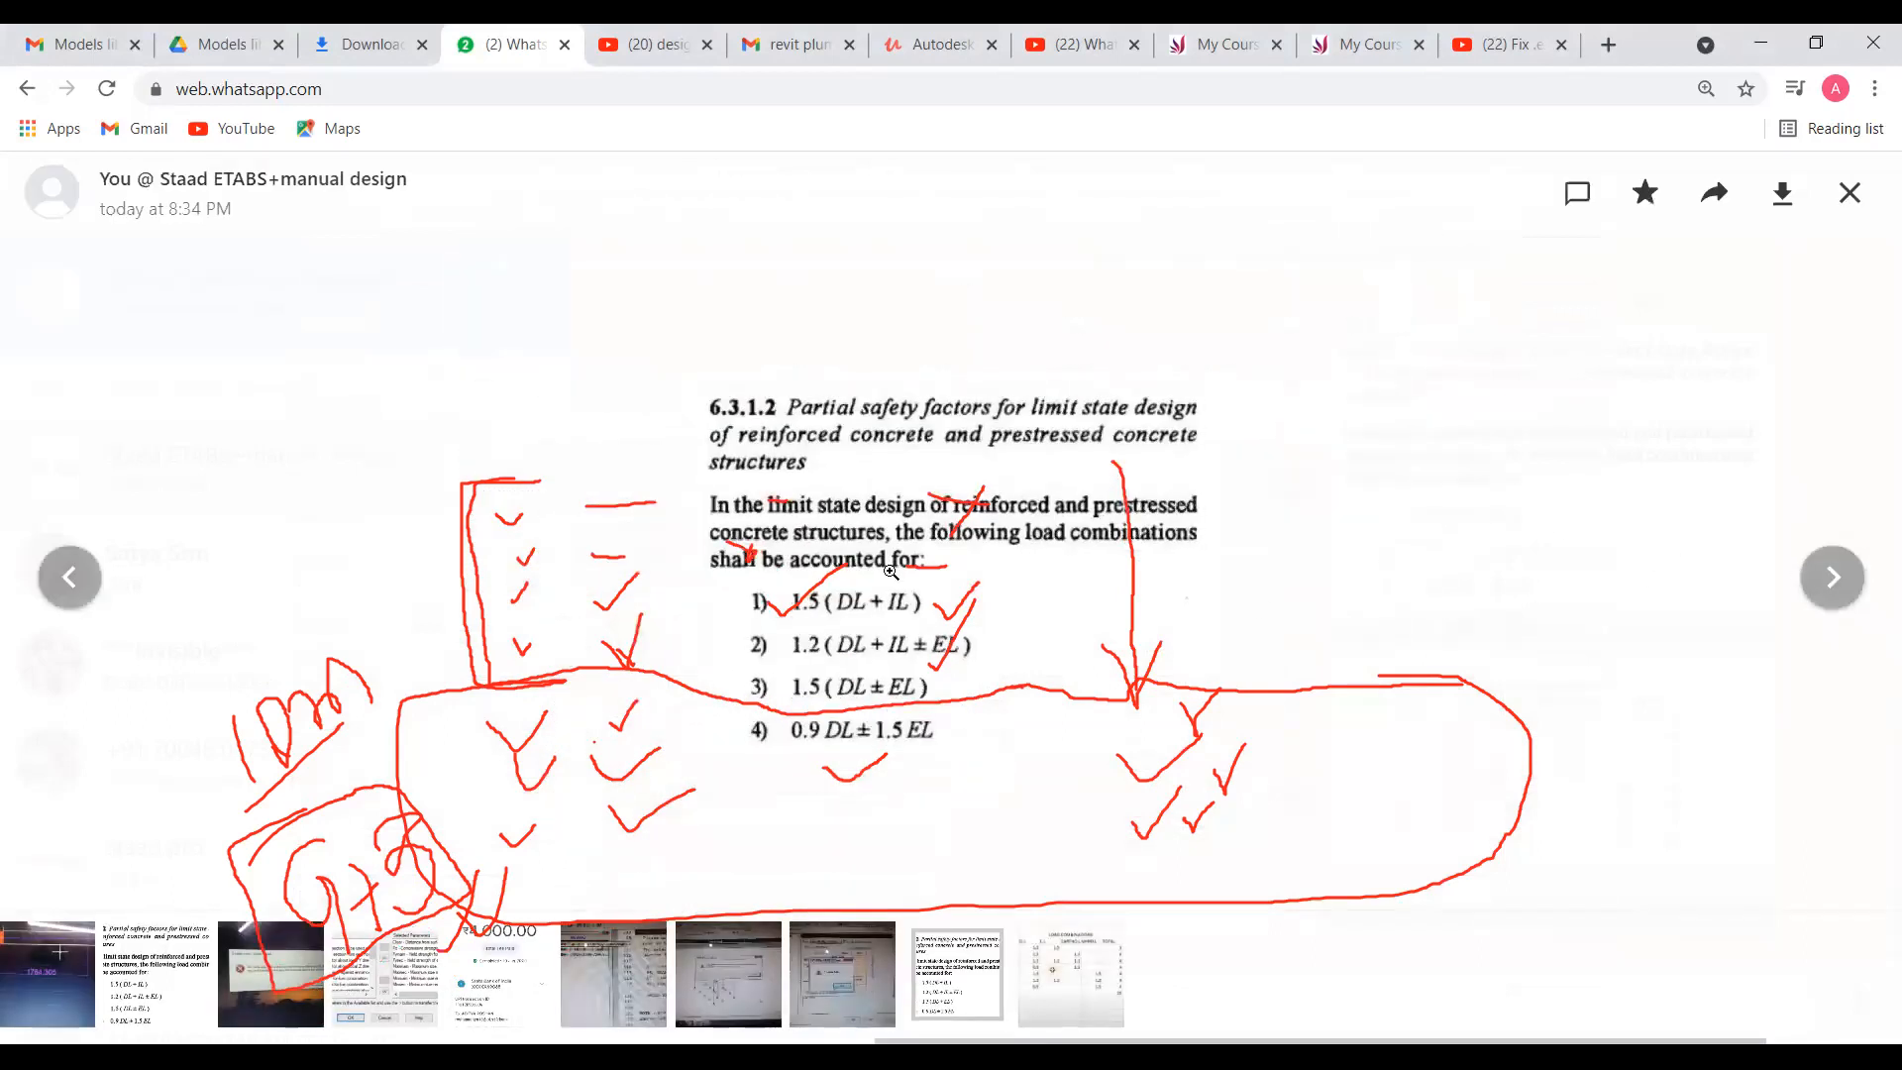
pyautogui.click(1783, 579)
pyautogui.click(1708, 606)
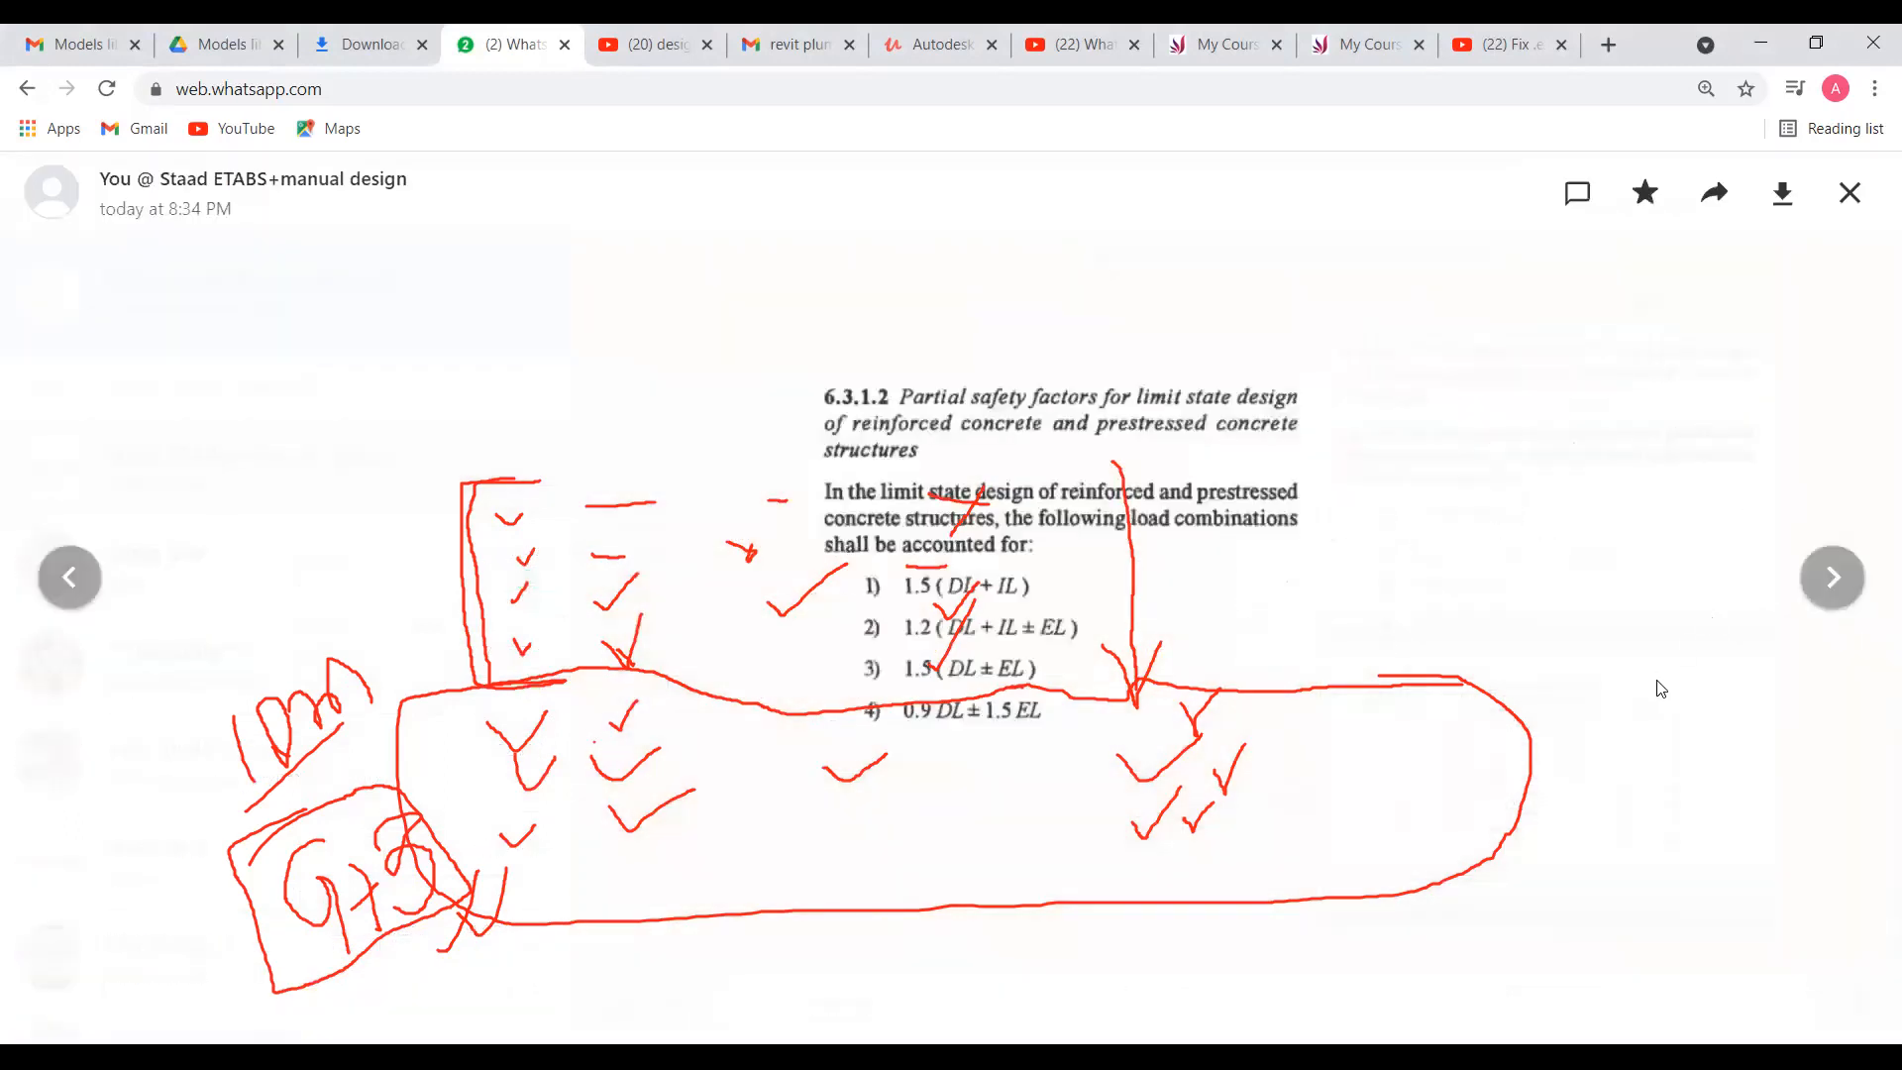
pyautogui.press('Right')
pyautogui.click(878, 550)
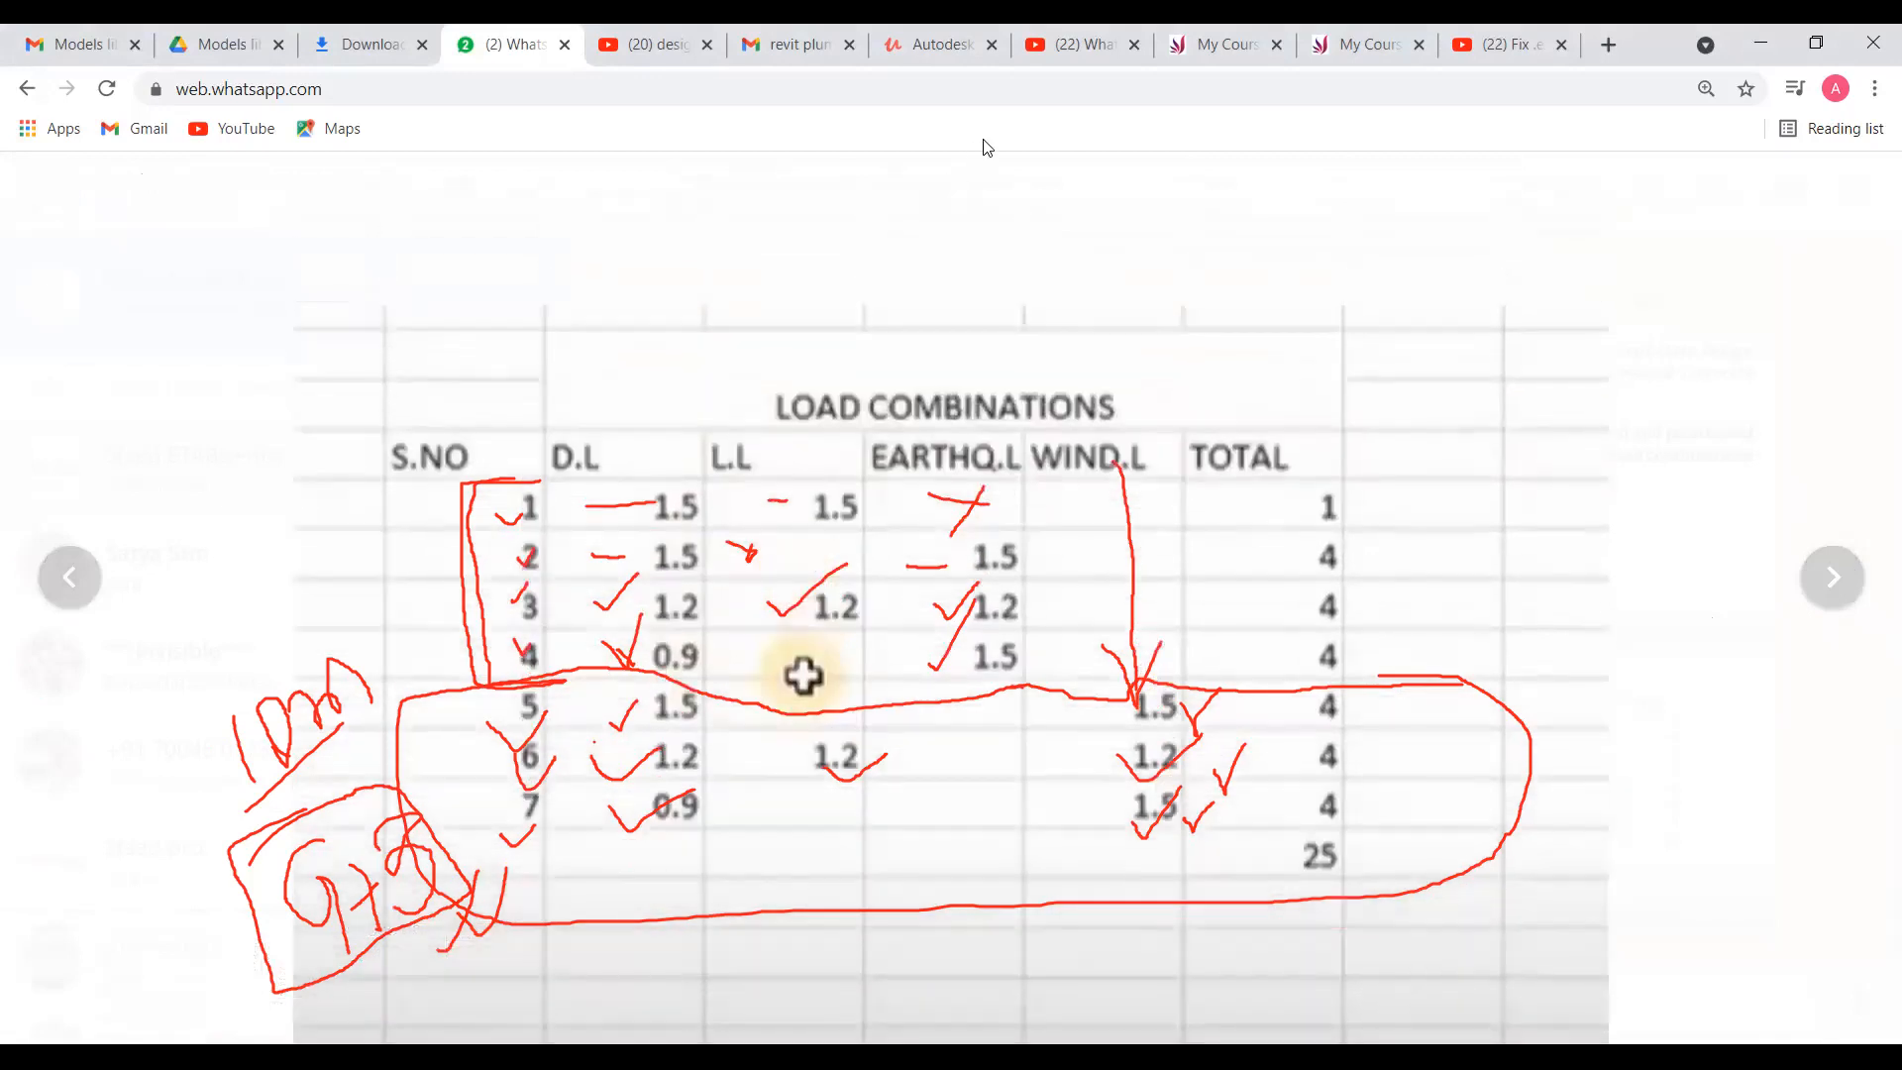
# Step: Clear all markup, then tick the D.L and L.L headings and draw downward arrows through the four load columns
pyautogui.click(988, 148)
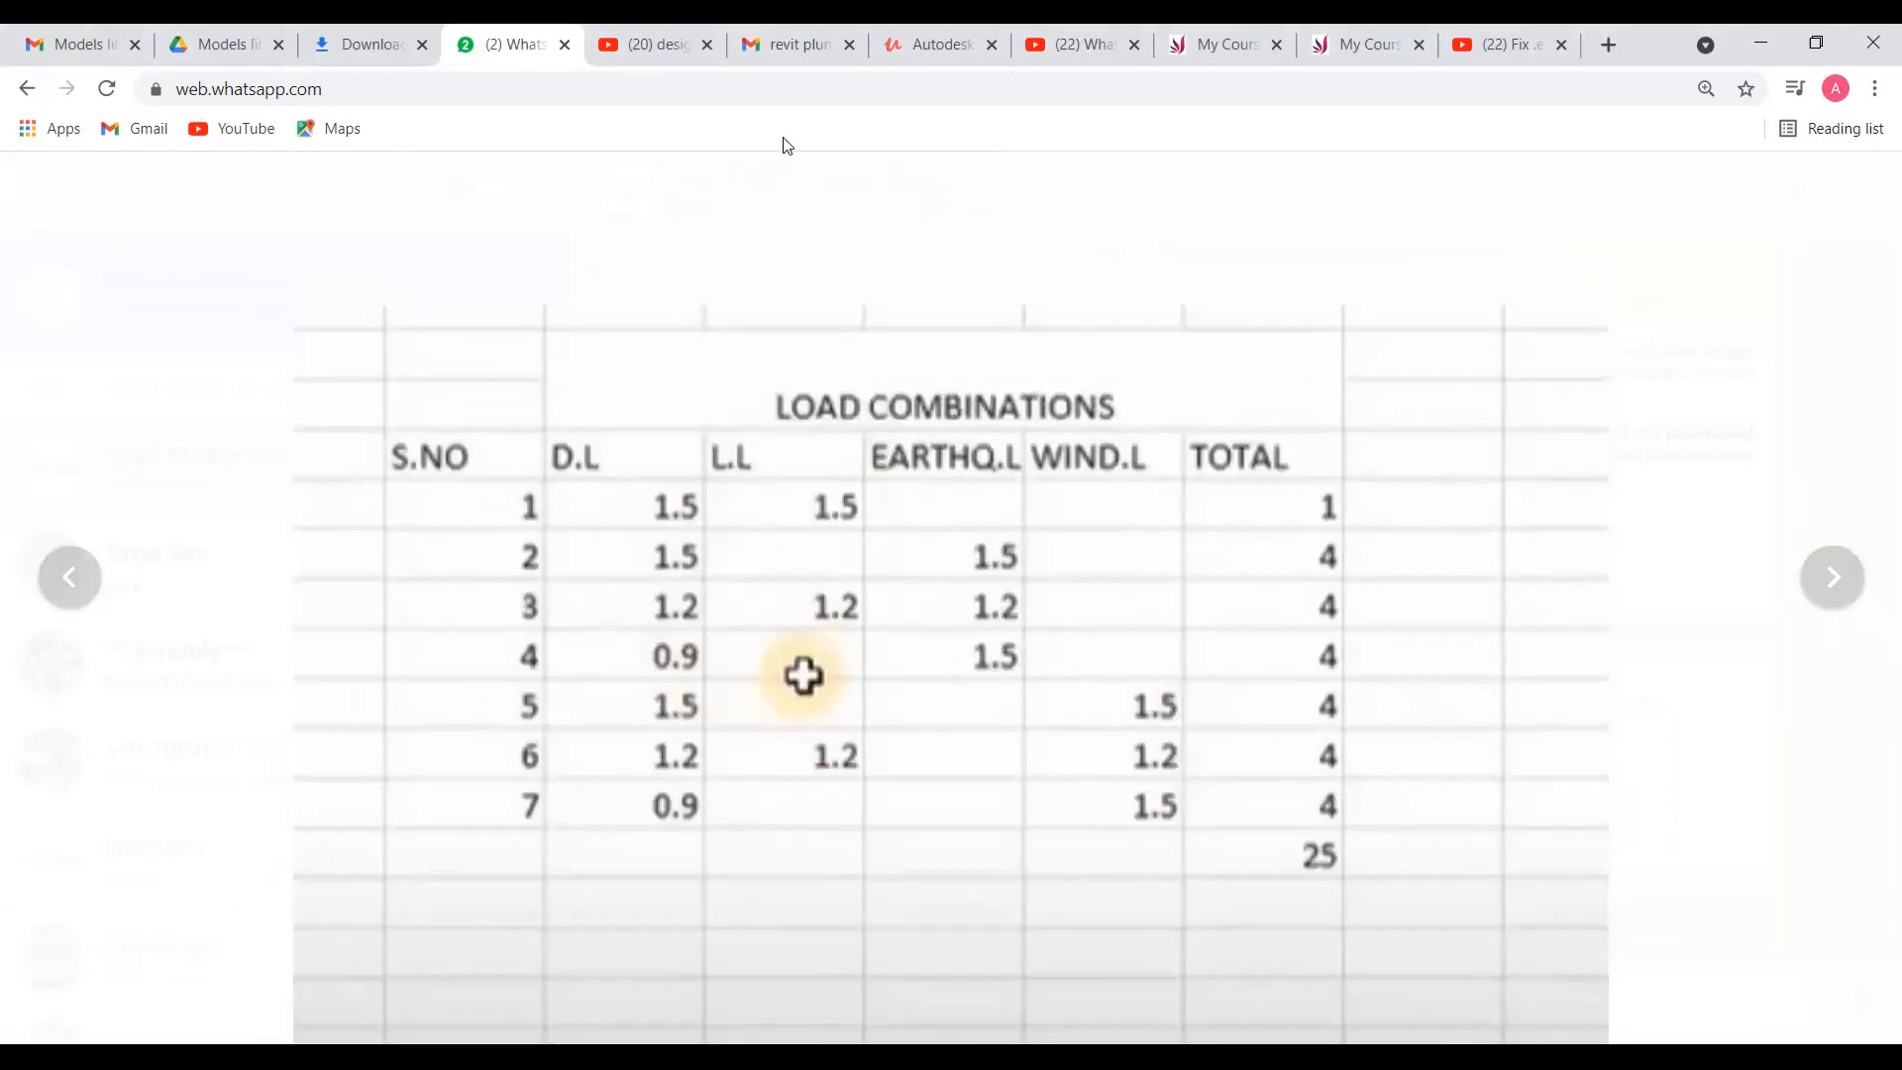
pyautogui.moveTo(592, 432); pyautogui.dragTo(659, 411)
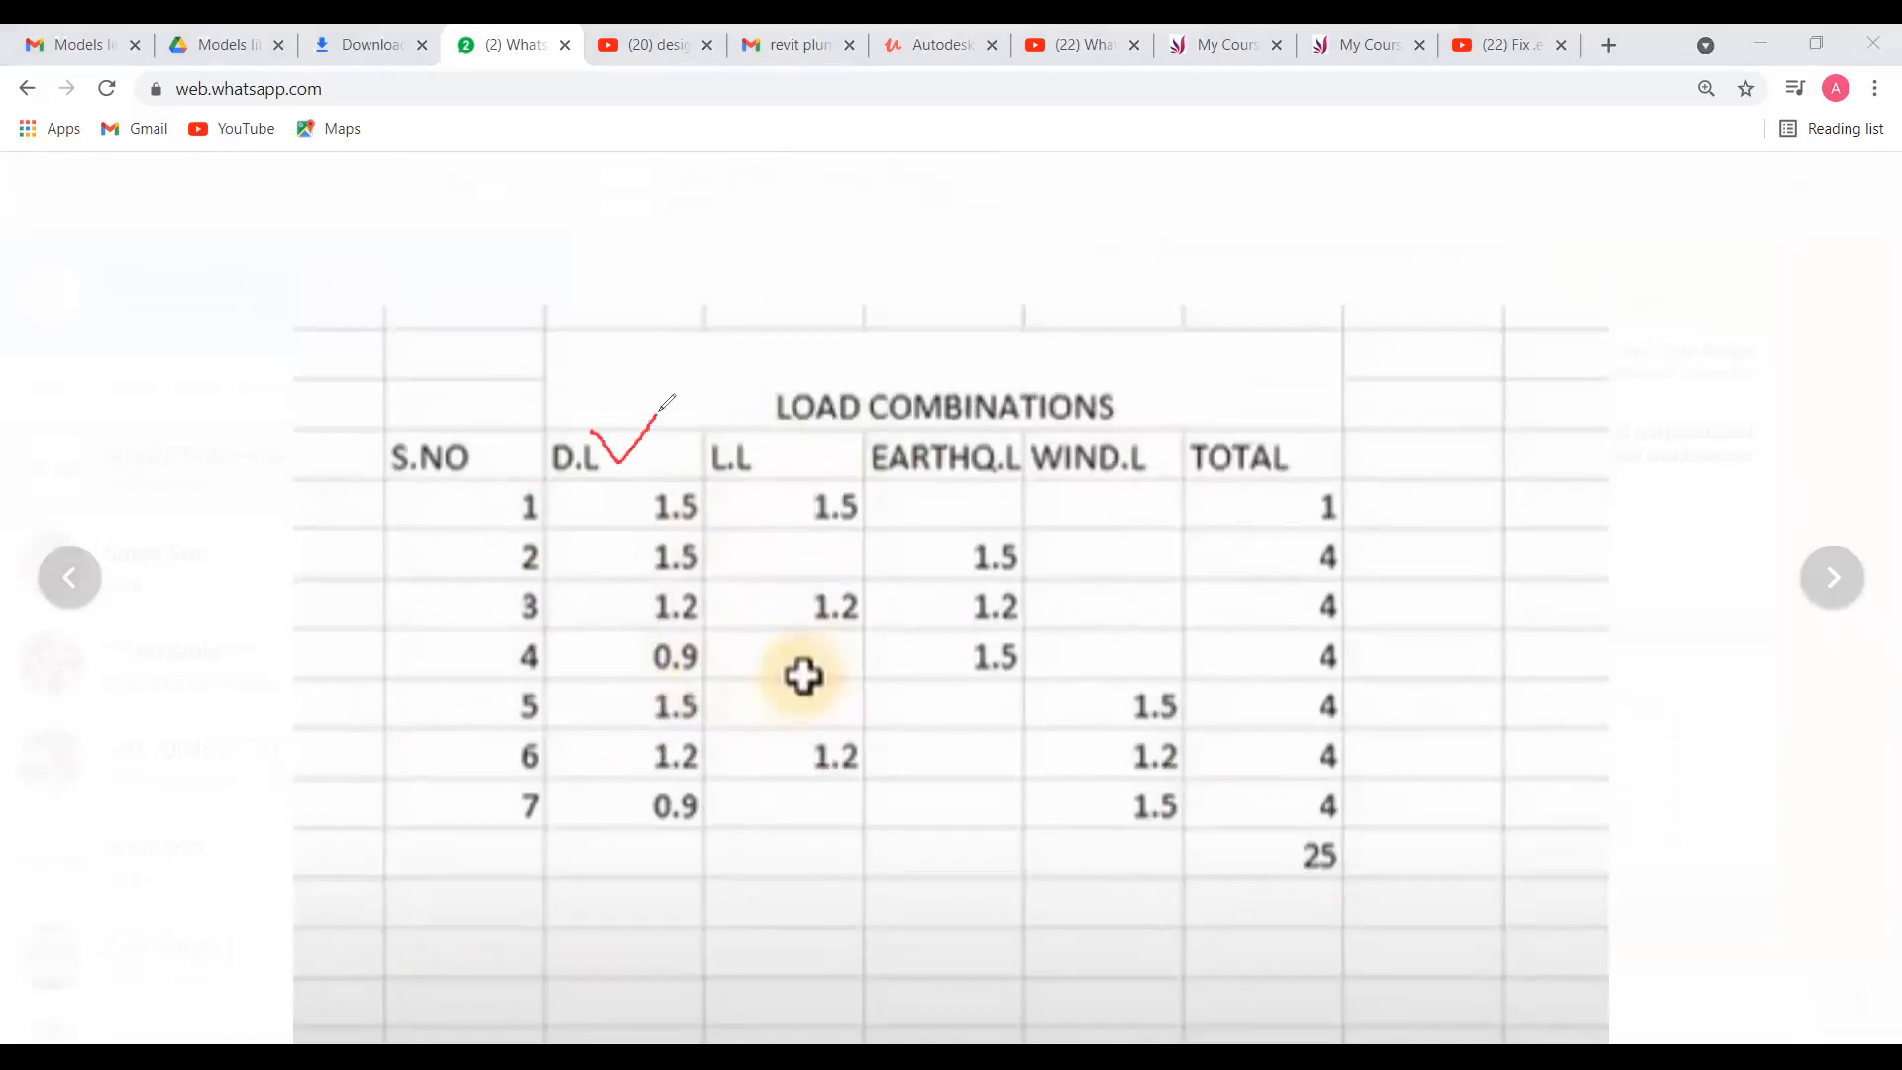
pyautogui.moveTo(604, 492)
pyautogui.mouseDown()
pyautogui.moveTo(601, 804)
pyautogui.moveTo(582, 776)
pyautogui.moveTo(631, 768)
pyautogui.mouseUp()
pyautogui.moveTo(765, 459); pyautogui.dragTo(804, 432)
pyautogui.moveTo(766, 497); pyautogui.dragTo(753, 824)
pyautogui.moveTo(728, 803)
pyautogui.mouseDown()
pyautogui.moveTo(751, 823)
pyautogui.moveTo(793, 783)
pyautogui.mouseUp()
pyautogui.moveTo(922, 484)
pyautogui.mouseDown()
pyautogui.moveTo(922, 830)
pyautogui.moveTo(956, 776)
pyautogui.mouseUp()
pyautogui.moveTo(1073, 497)
pyautogui.mouseDown()
pyautogui.moveTo(1080, 812)
pyautogui.moveTo(1105, 805)
pyautogui.mouseUp()
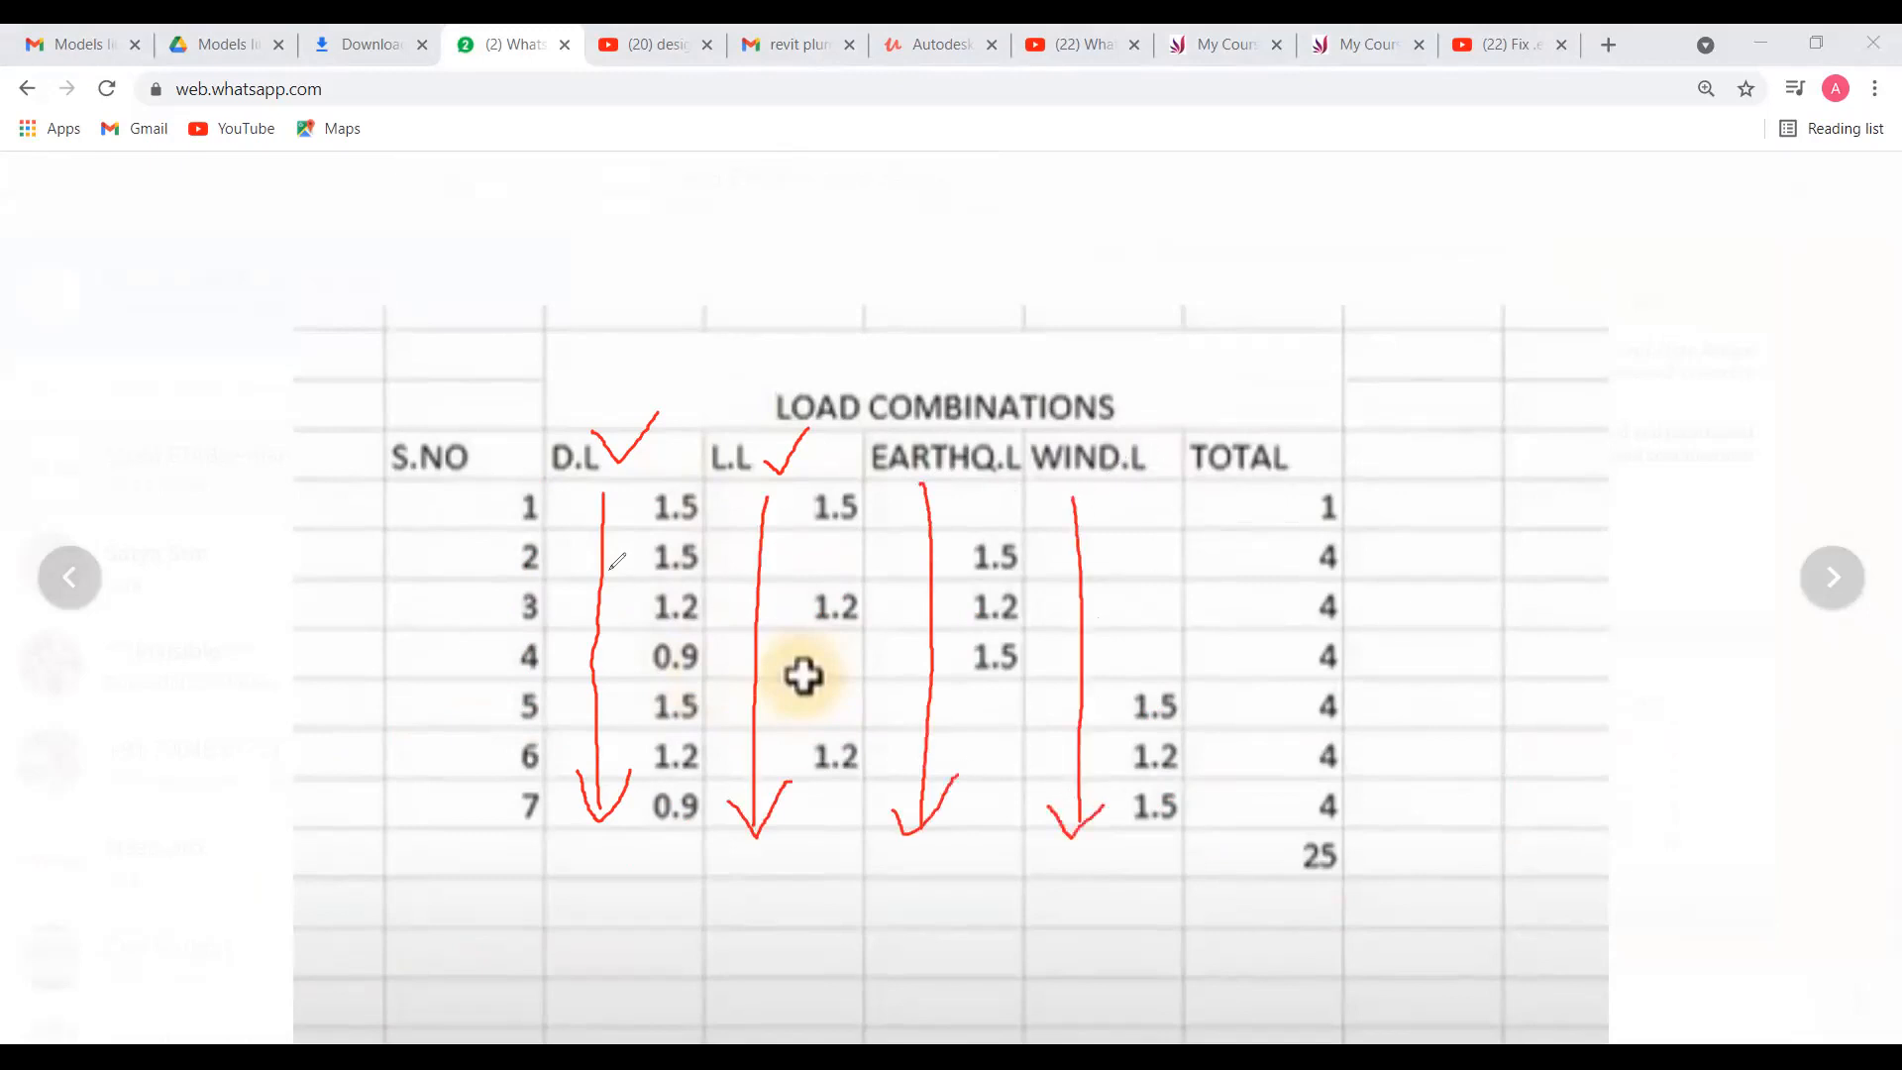
pyautogui.moveTo(627, 506); pyautogui.dragTo(661, 481)
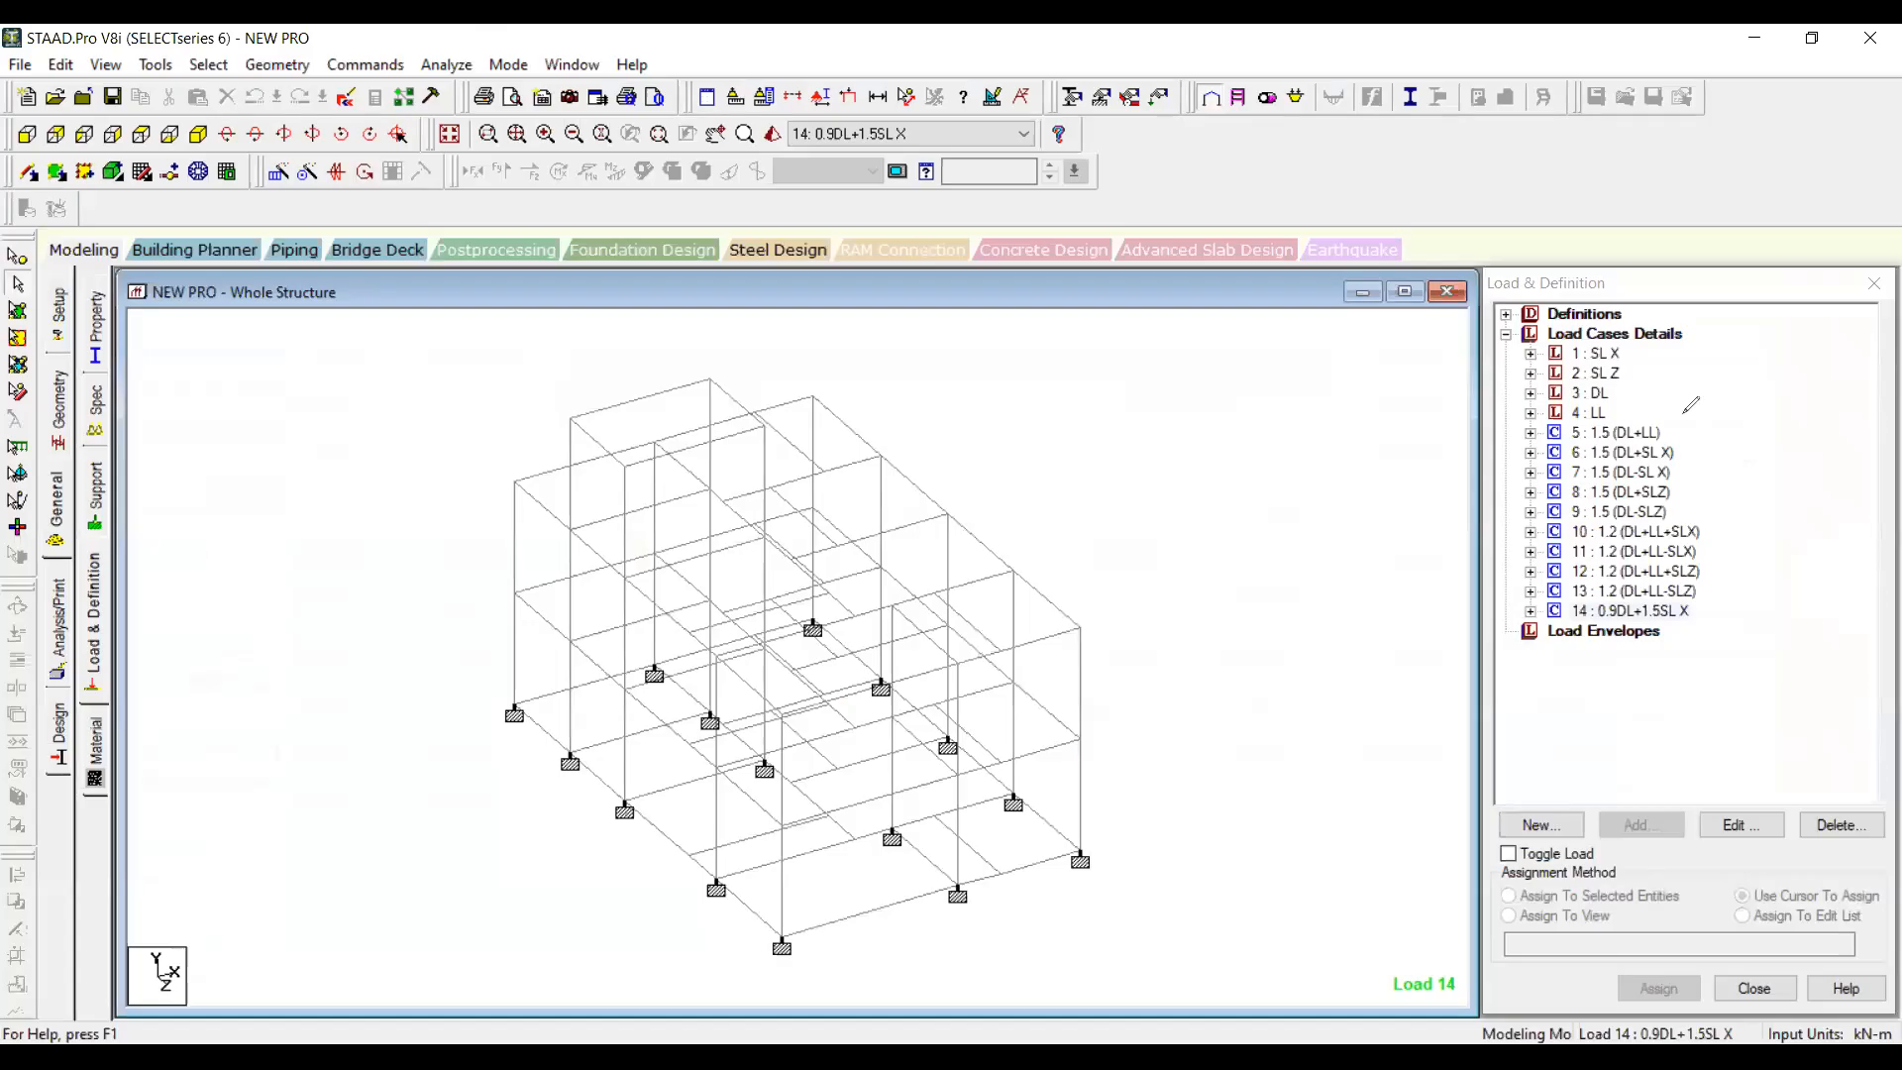
# Step: In STAAD.Pro, link load cases 5 to 14 with a curve, underline case 5, circle 3 : DL, and clear the markup
pyautogui.moveTo(1684, 415)
pyautogui.mouseDown()
pyautogui.moveTo(1775, 553)
pyautogui.moveTo(1702, 646)
pyautogui.moveTo(1692, 618)
pyautogui.mouseUp()
pyautogui.moveTo(1687, 410); pyautogui.dragTo(1702, 452)
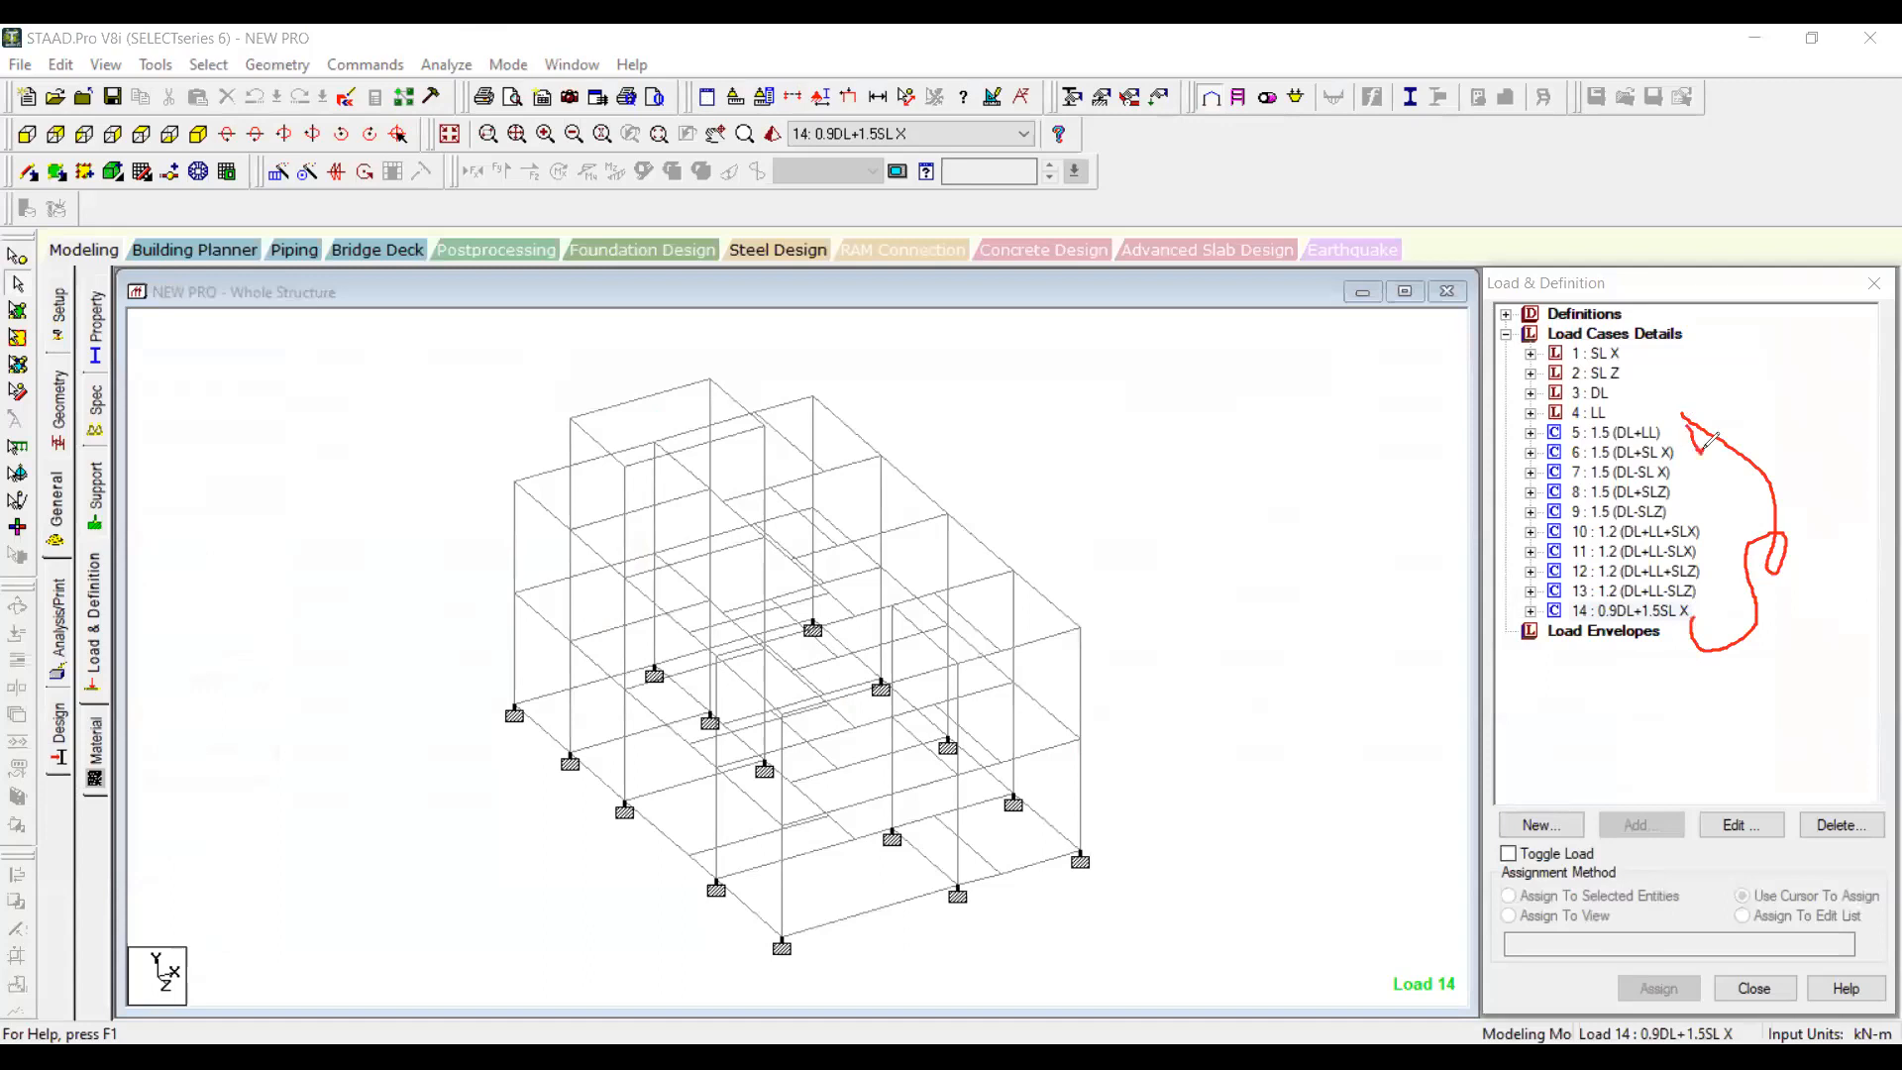
pyautogui.moveTo(1590, 436); pyautogui.dragTo(1673, 413)
pyautogui.moveTo(1520, 389)
pyautogui.mouseDown()
pyautogui.moveTo(1633, 388)
pyautogui.moveTo(1535, 405)
pyautogui.mouseUp()
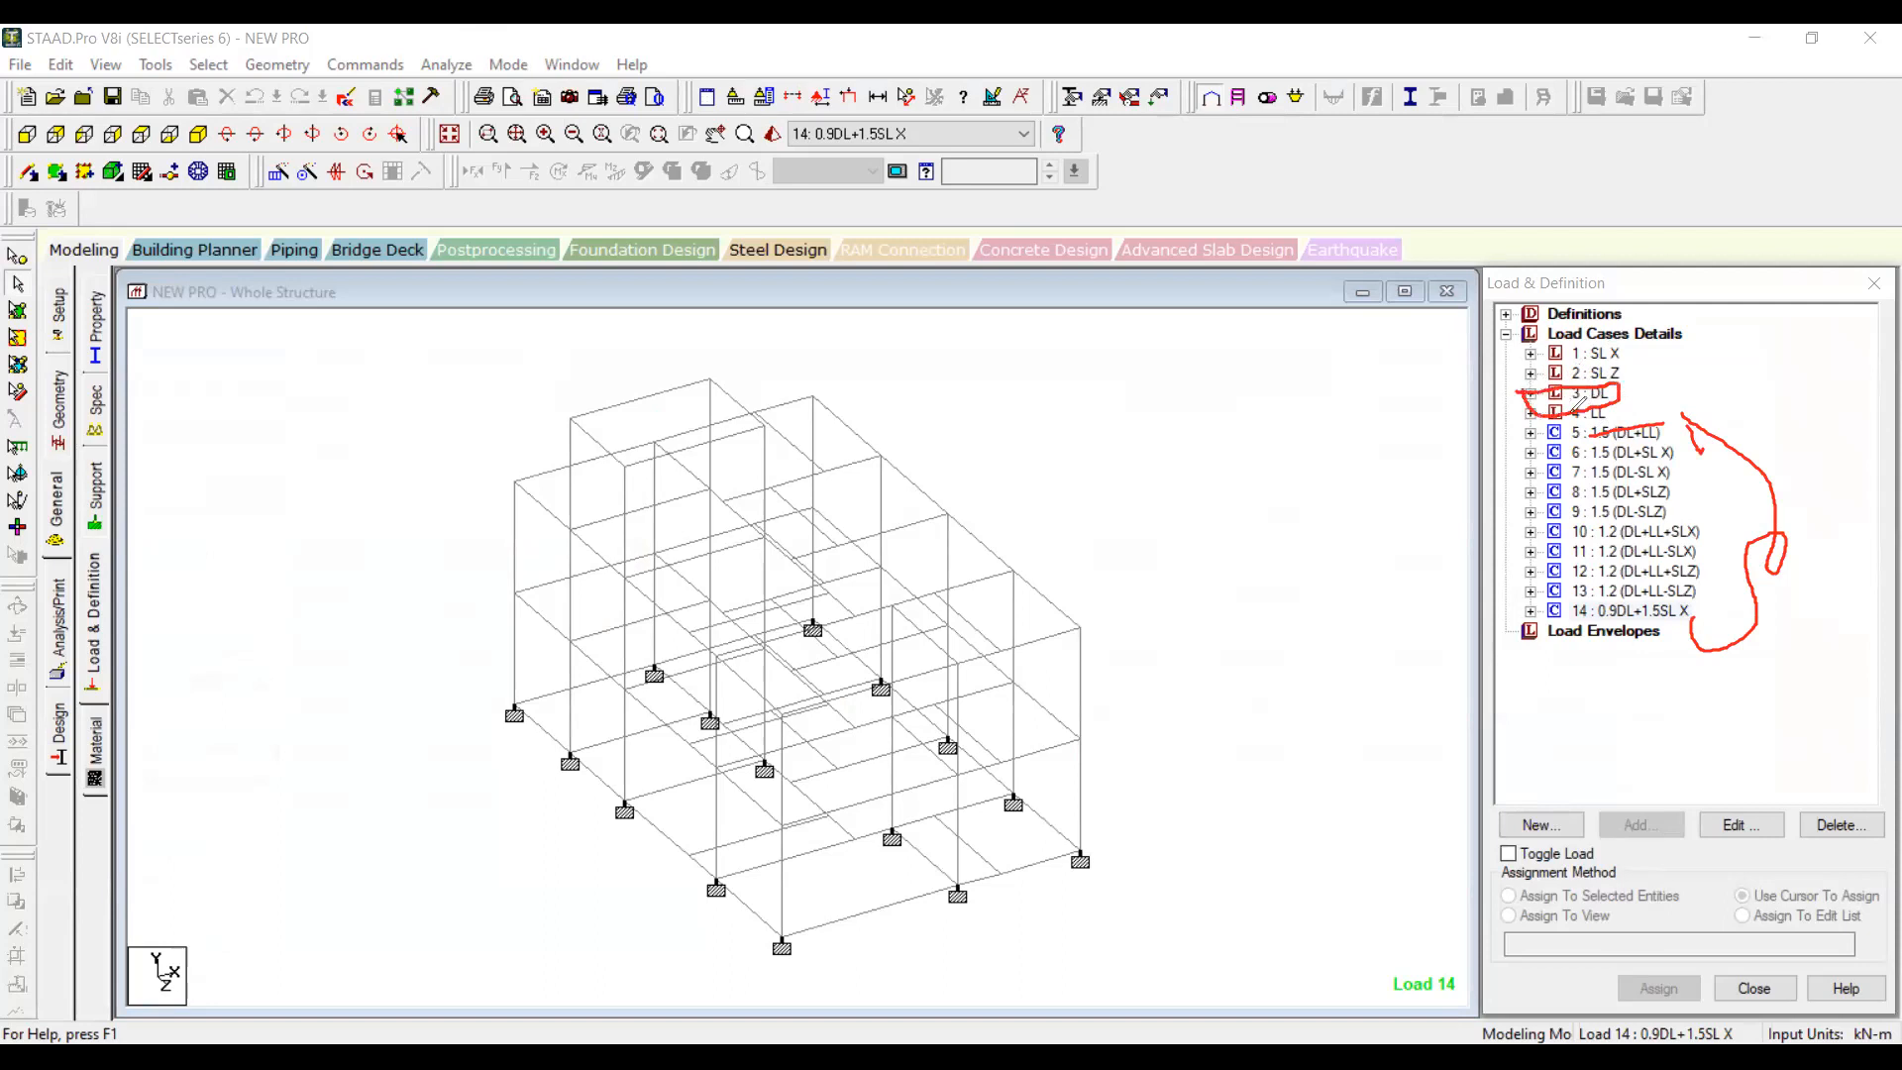
pyautogui.moveTo(1069, 573)
pyautogui.mouseDown()
pyautogui.moveTo(1194, 482)
pyautogui.moveTo(1299, 449)
pyautogui.mouseUp()
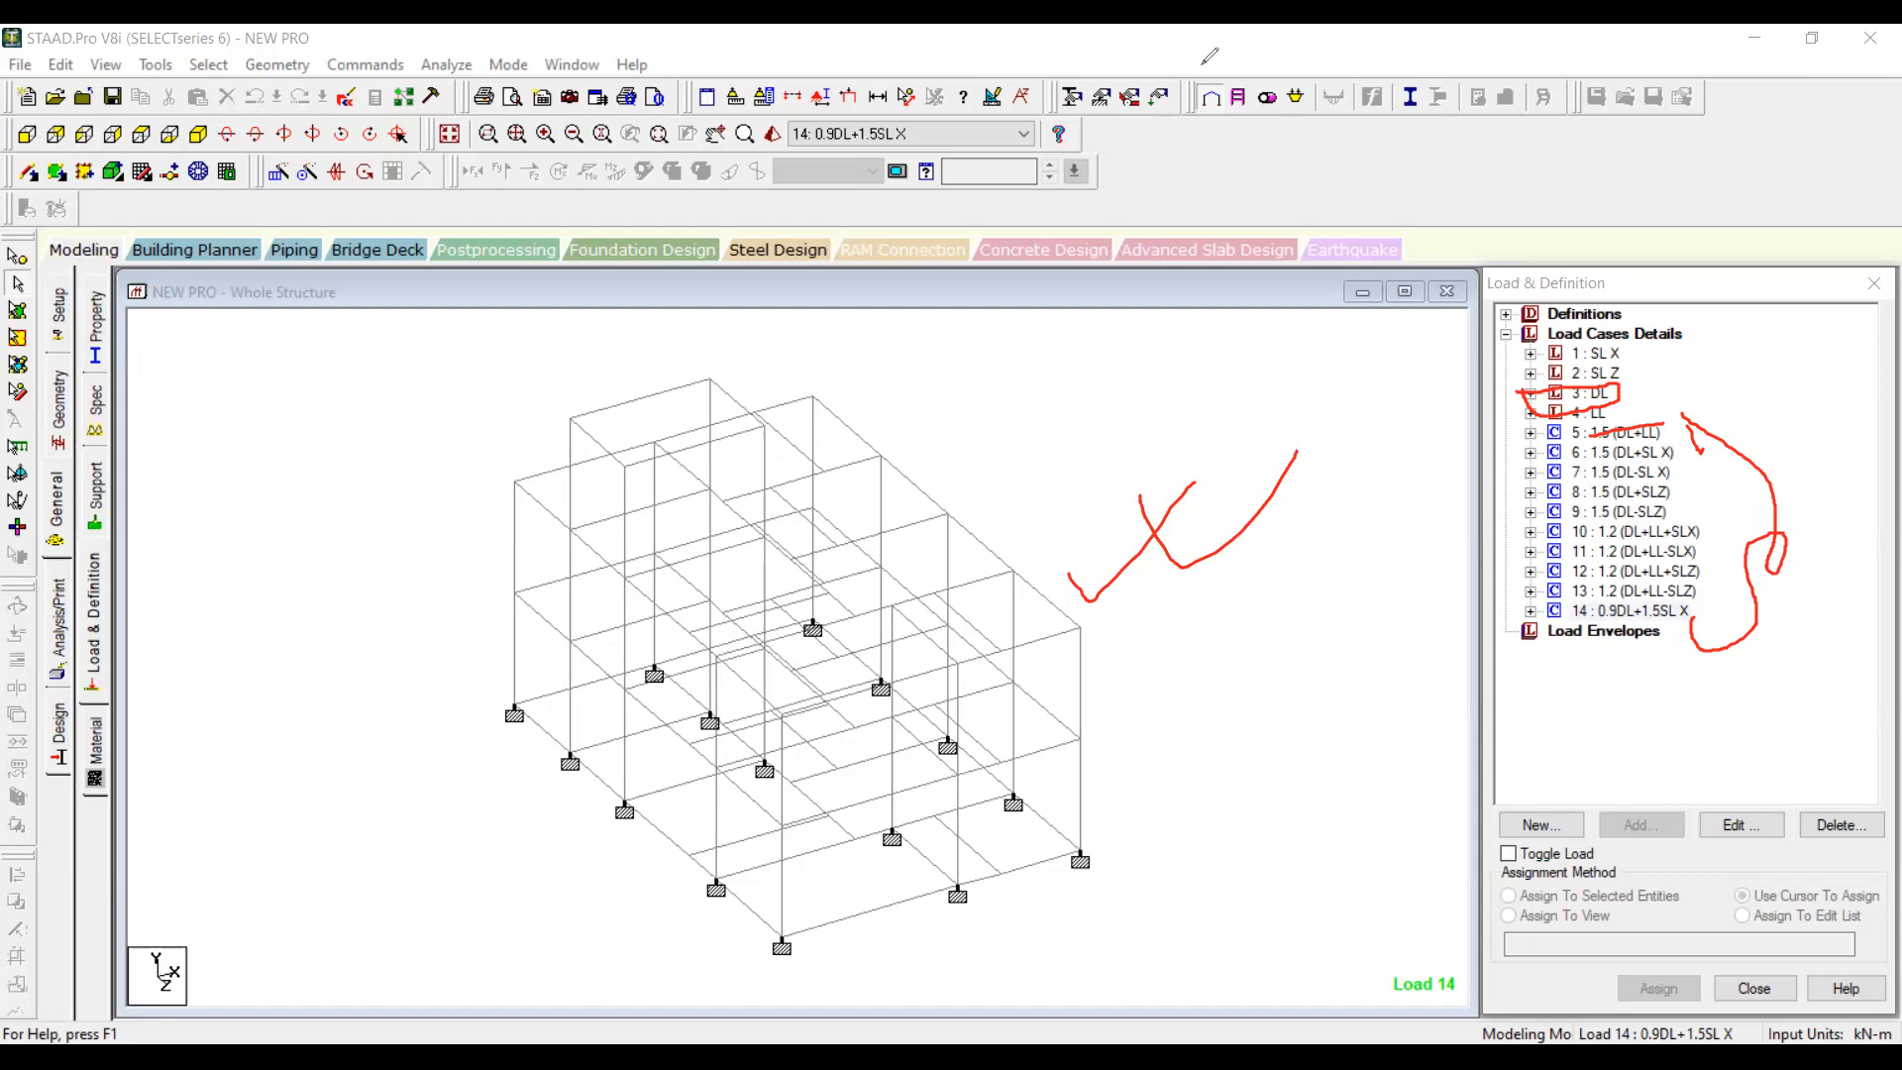
pyautogui.click(1287, 319)
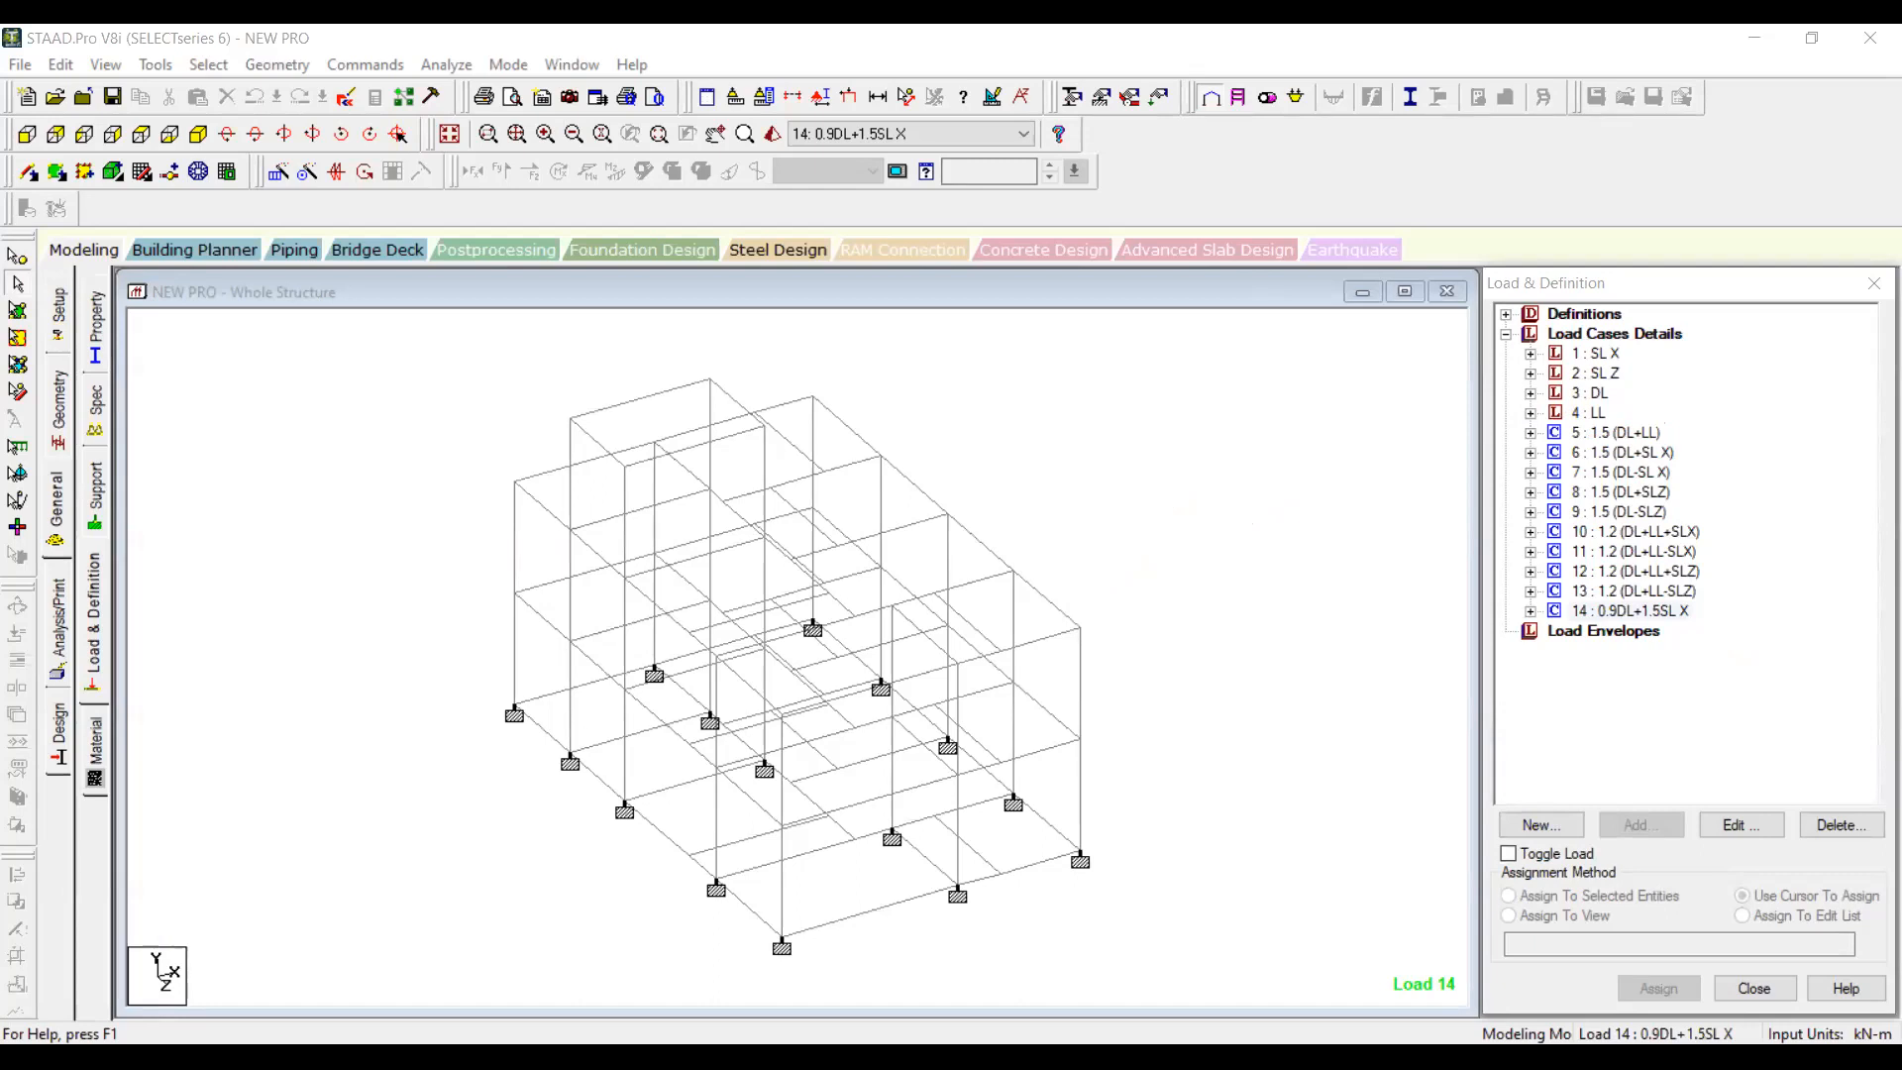
# Step: Switch to the WhatsApp load table, draw a dividing line below combination 4 and mark up the TOTAL column
pyautogui.hotkey('alt', 'Tab')
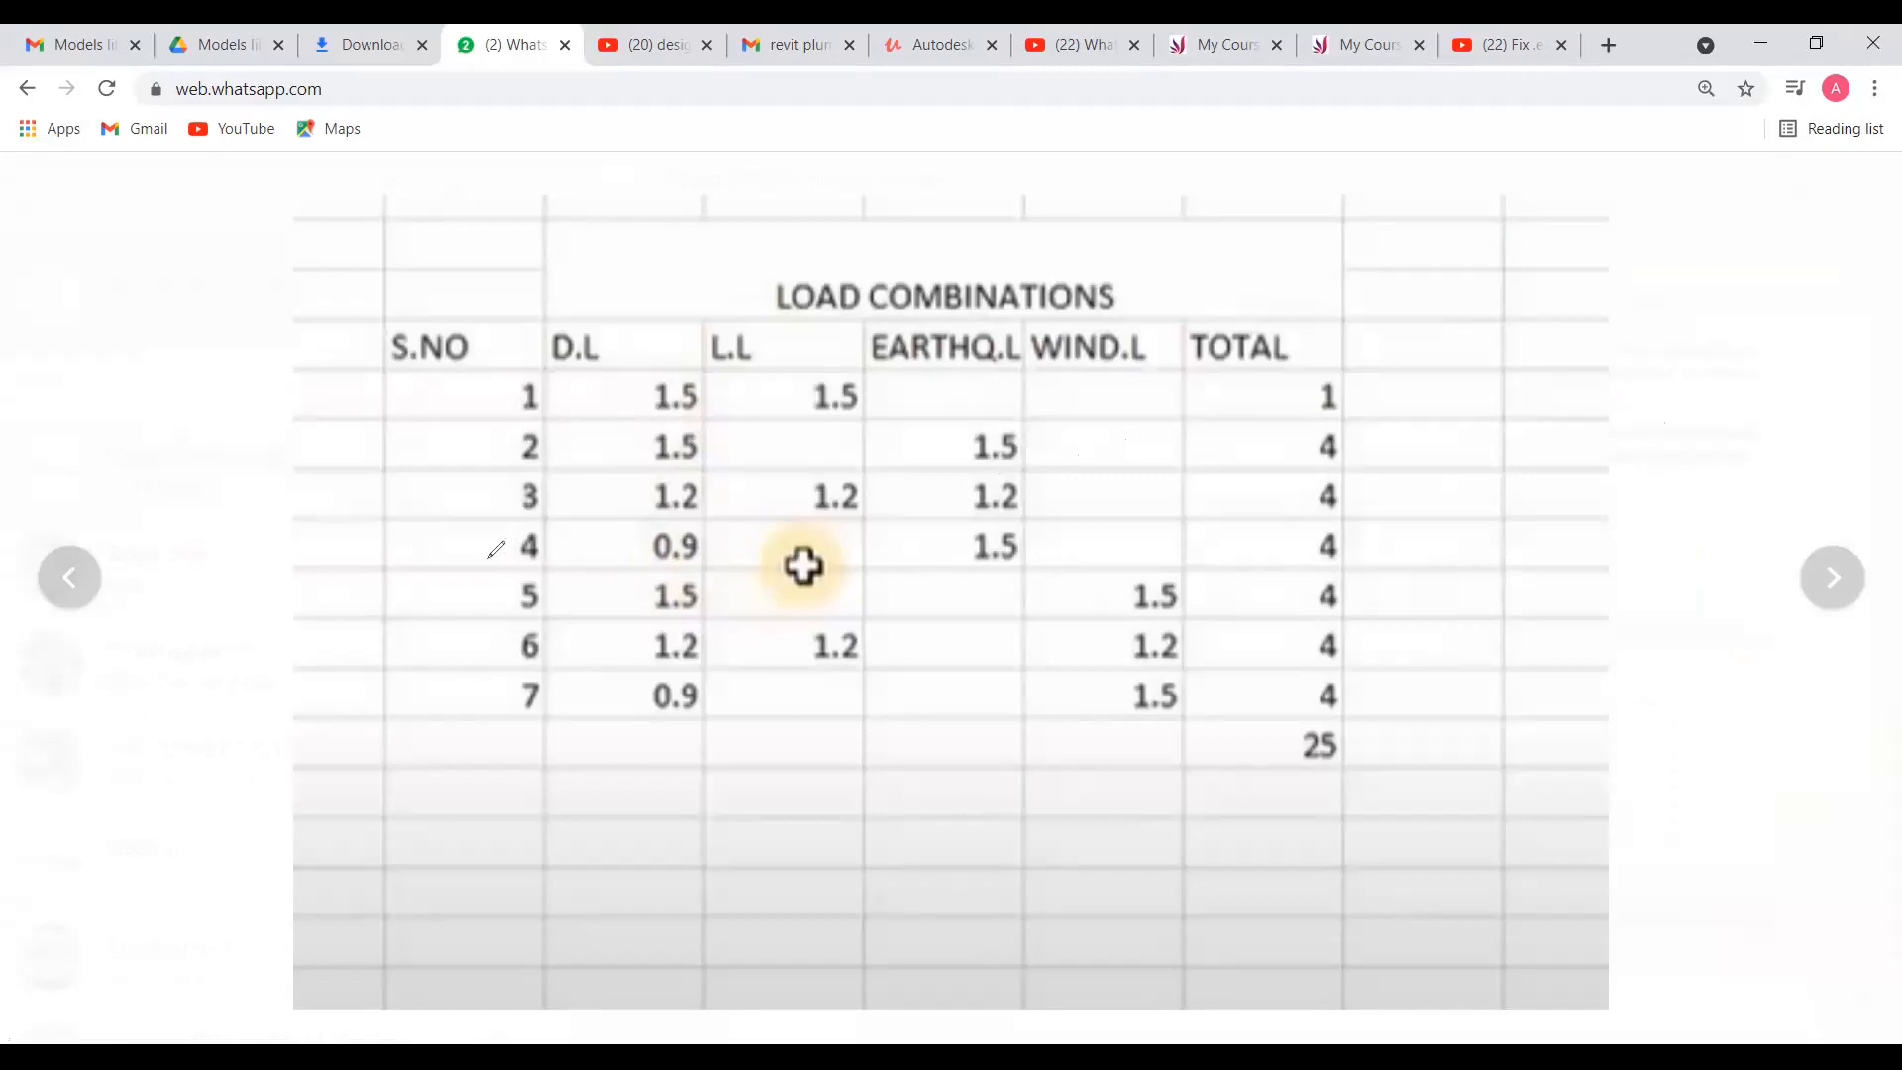
pyautogui.moveTo(484, 564); pyautogui.dragTo(1432, 559)
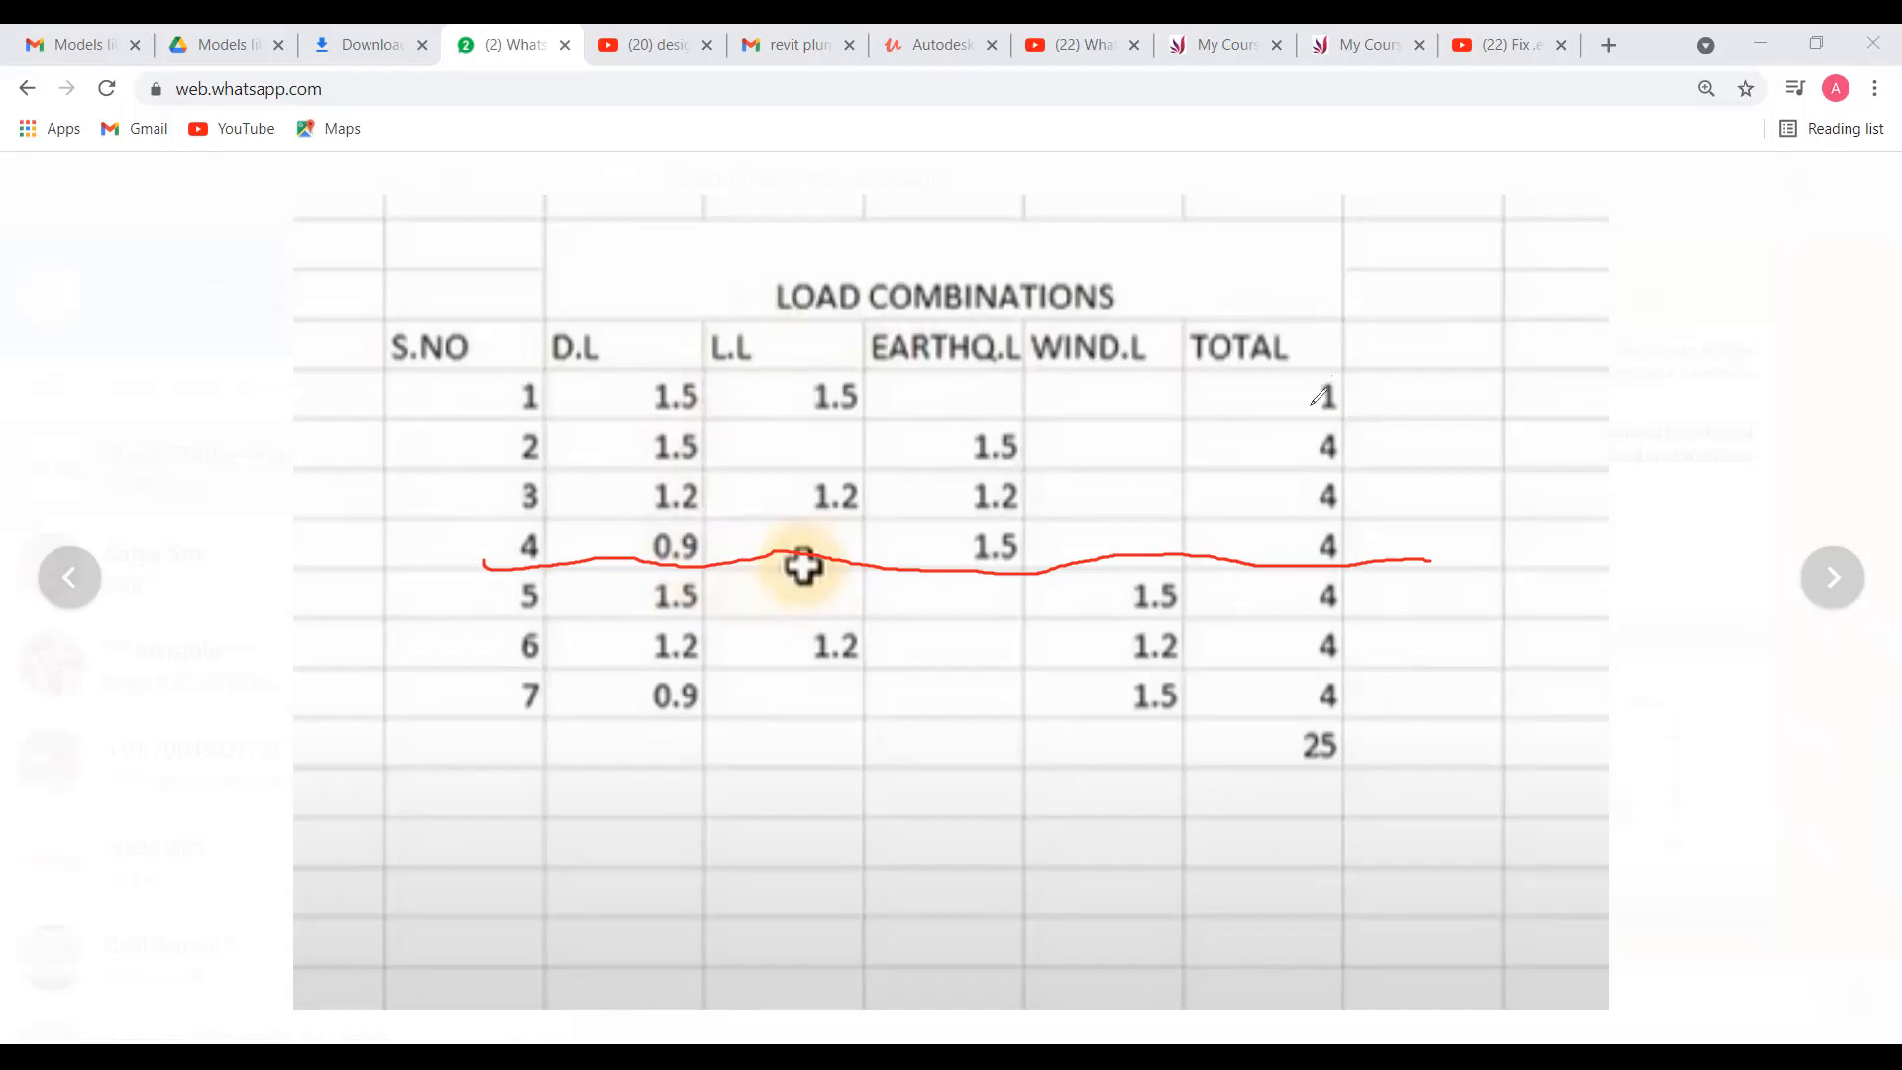
pyautogui.moveTo(1344, 394); pyautogui.dragTo(1387, 372)
pyautogui.moveTo(1184, 284)
pyautogui.mouseDown()
pyautogui.moveTo(1283, 768)
pyautogui.moveTo(1449, 686)
pyautogui.moveTo(1395, 325)
pyautogui.moveTo(1299, 289)
pyautogui.moveTo(1144, 309)
pyautogui.moveTo(1238, 291)
pyautogui.moveTo(1293, 317)
pyautogui.mouseUp()
pyautogui.moveTo(1282, 250); pyautogui.dragTo(1260, 337)
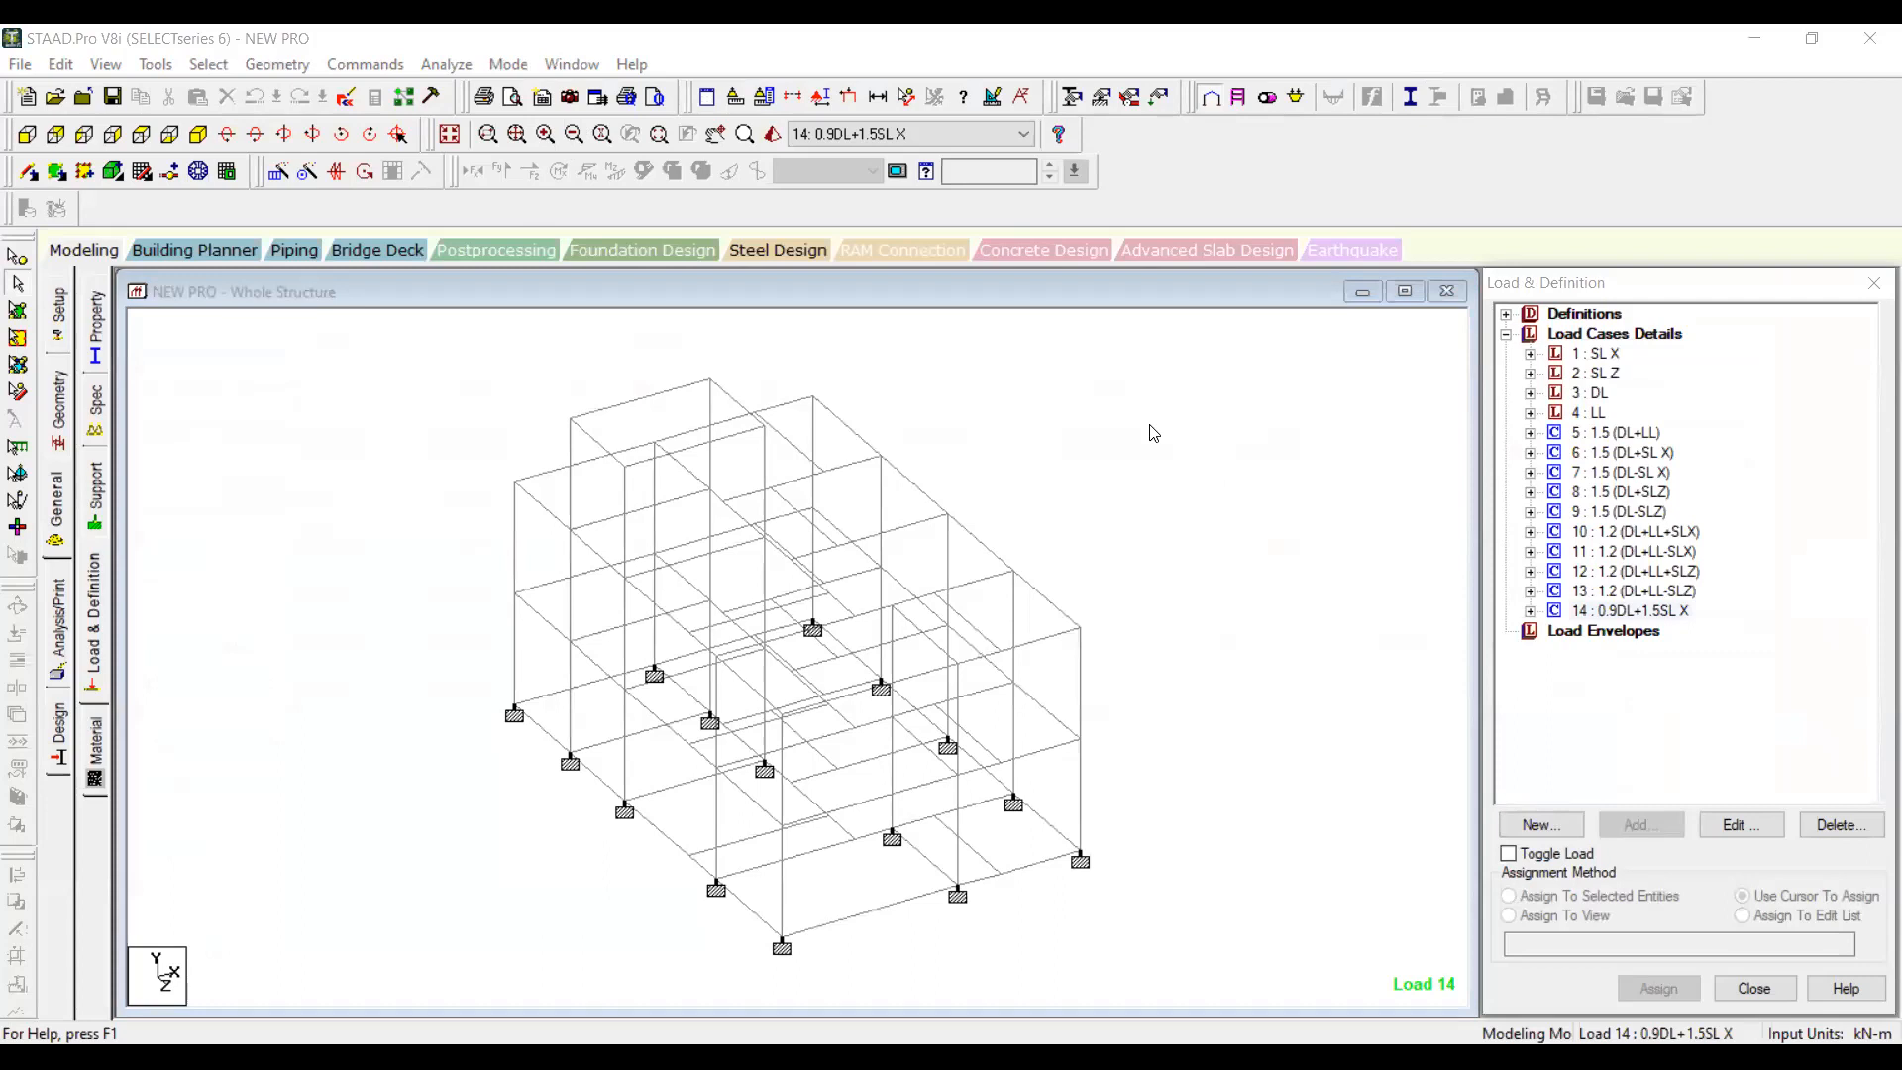
# Step: In STAAD.Pro, open the auto load combination rules for editing and enlarge the dialog to show the full table
pyautogui.click(788, 292)
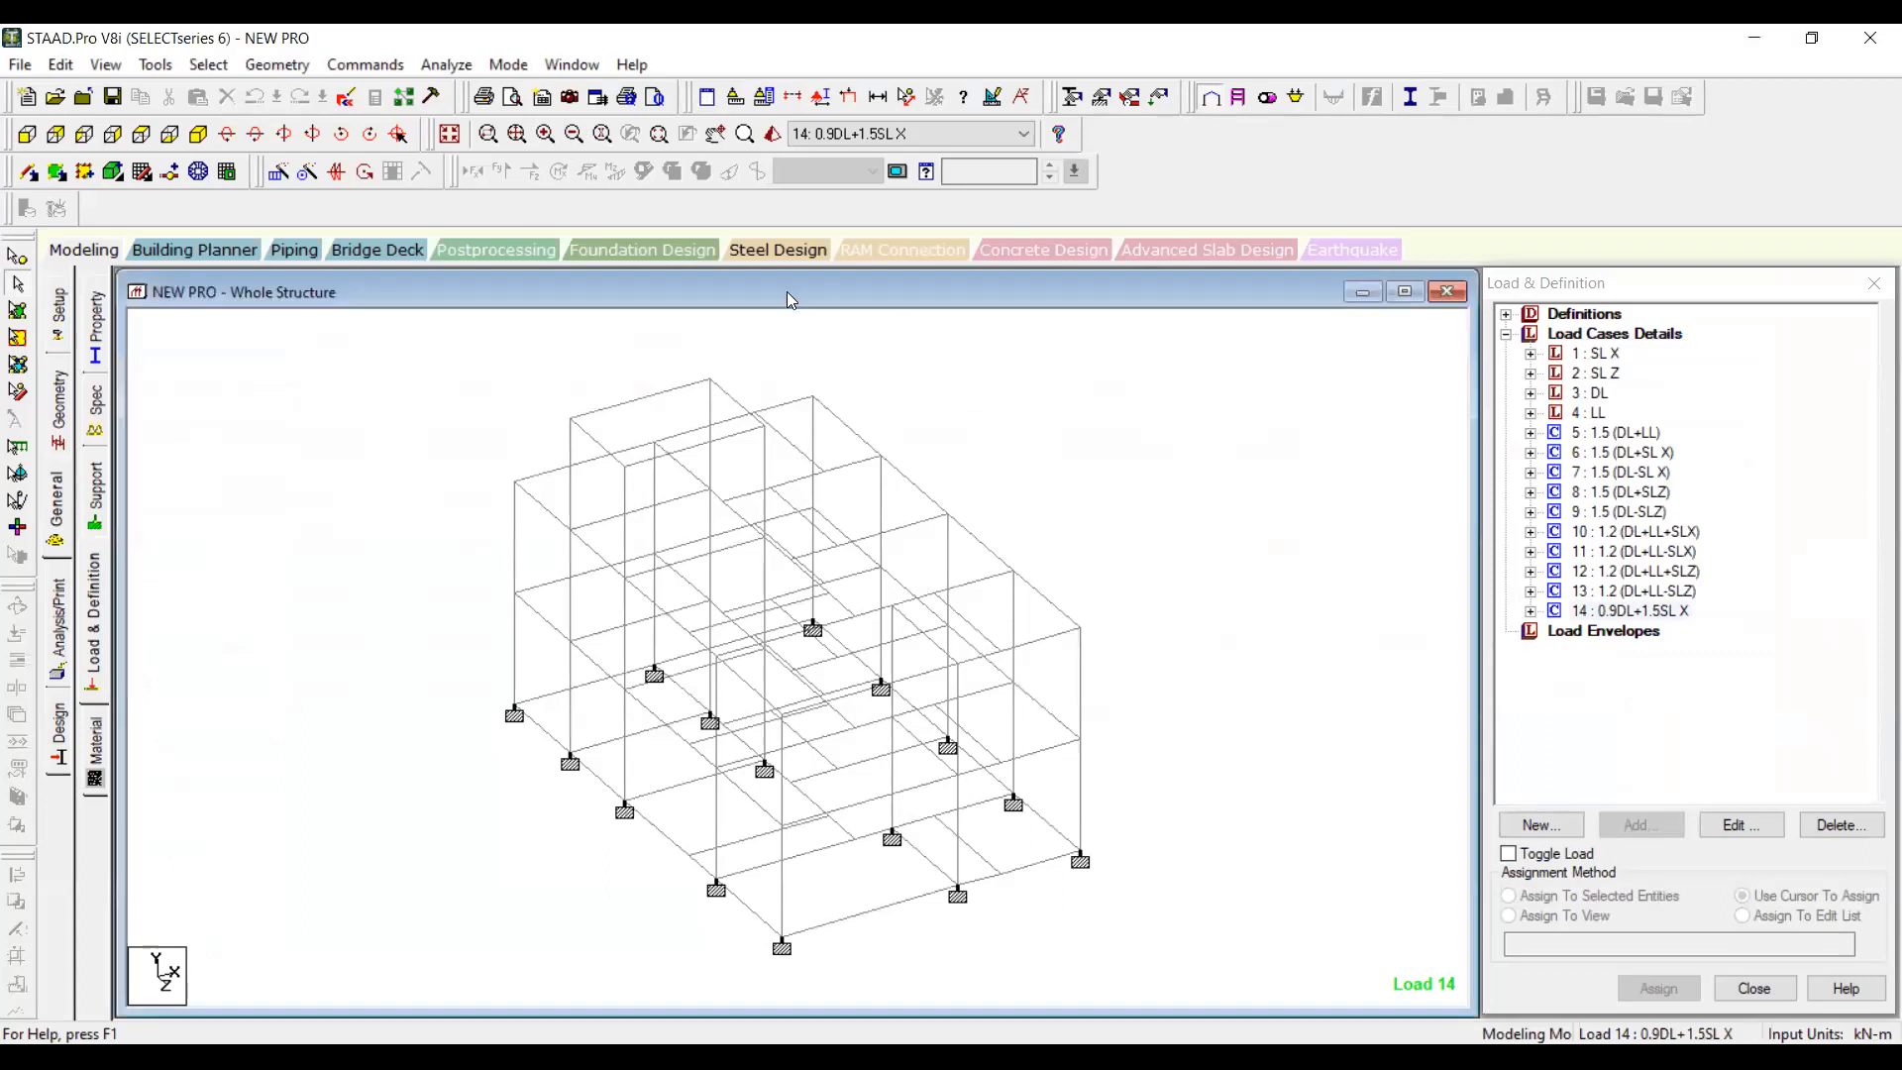
pyautogui.click(394, 65)
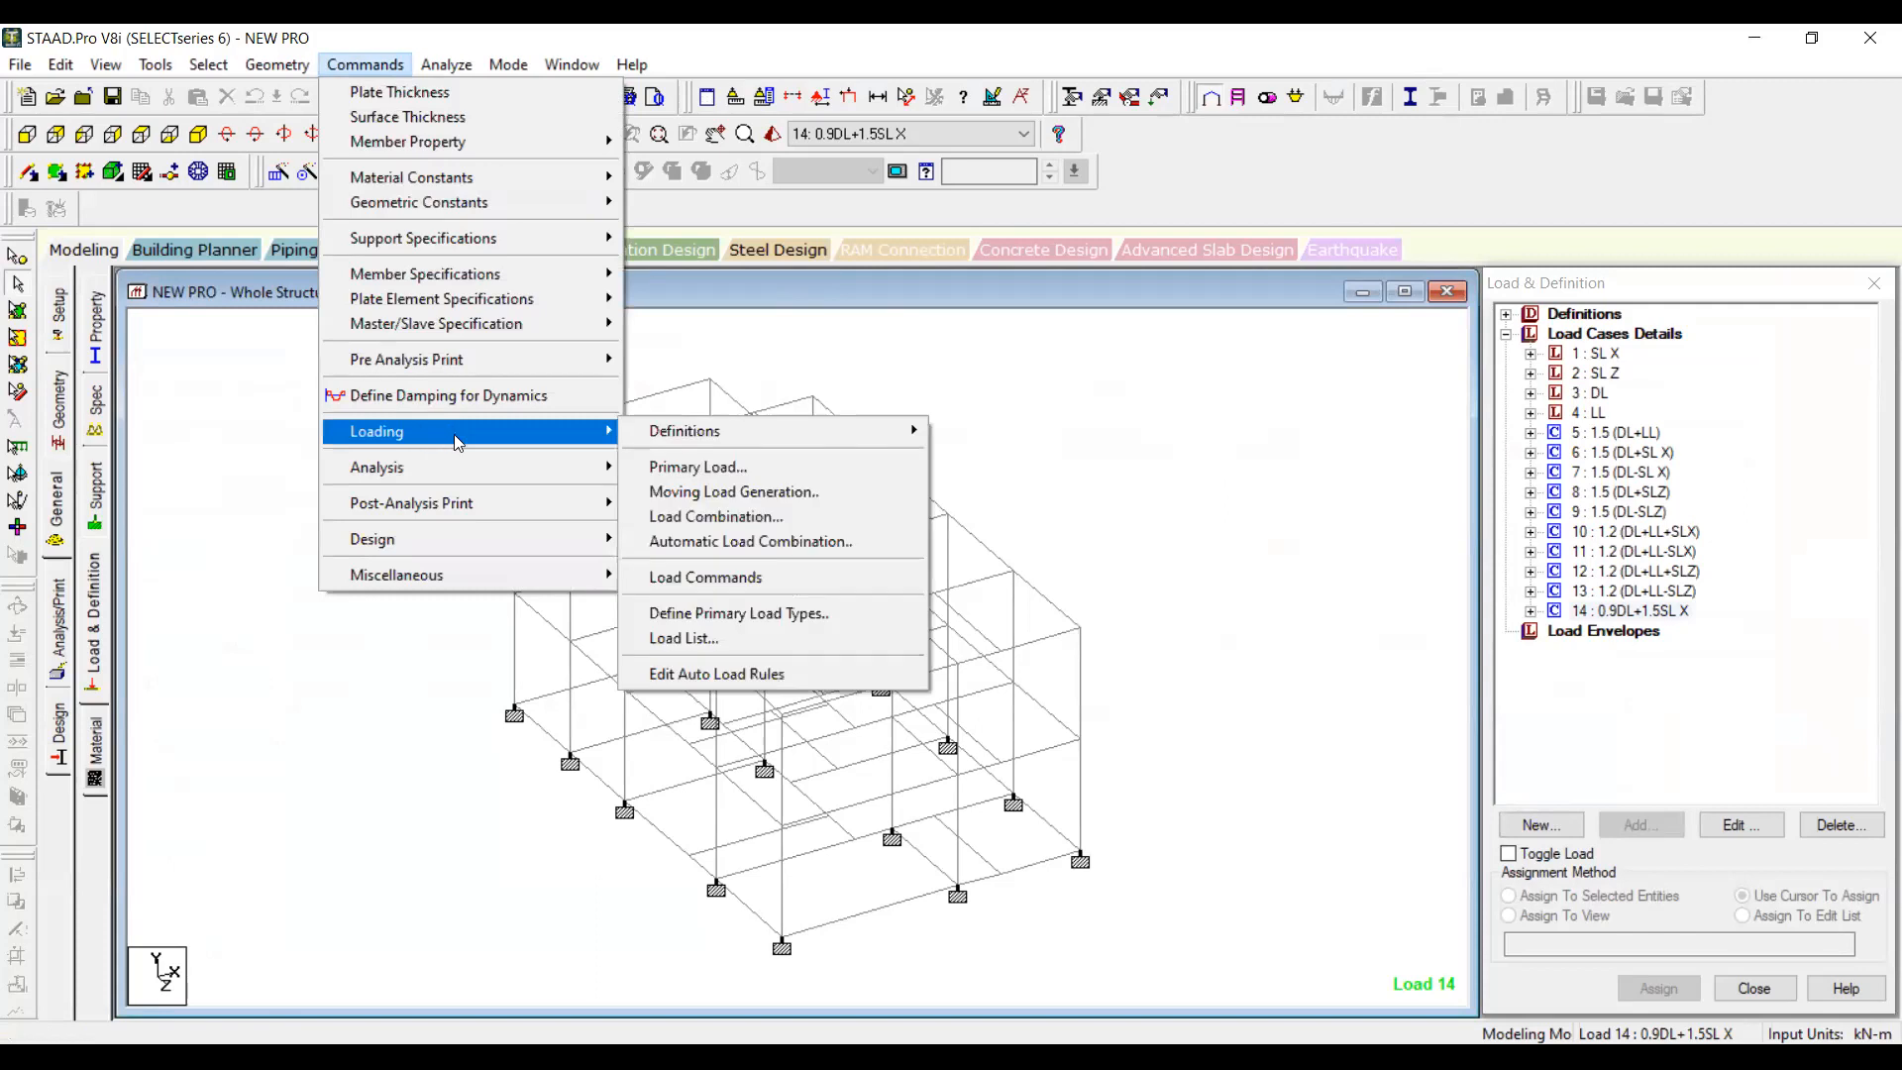
pyautogui.click(486, 446)
pyautogui.click(755, 675)
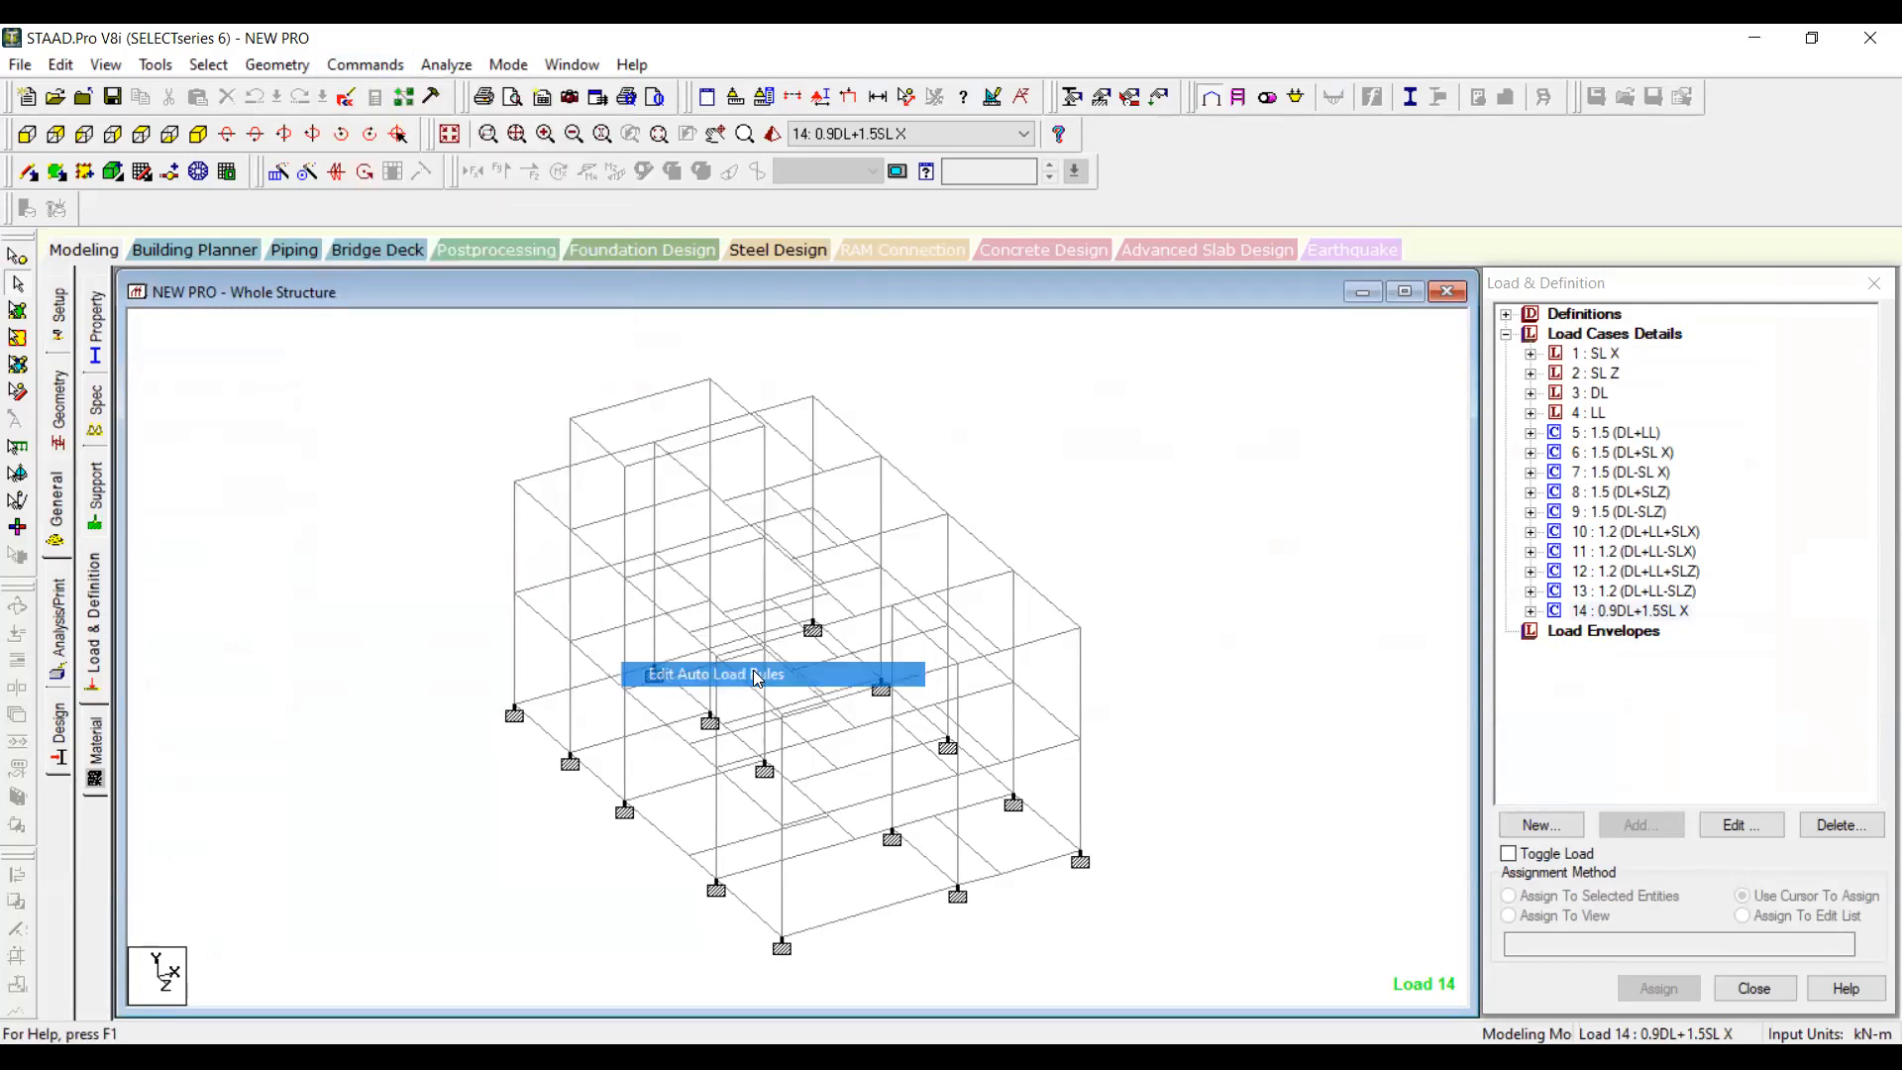
pyautogui.moveTo(989, 260); pyautogui.dragTo(871, 179)
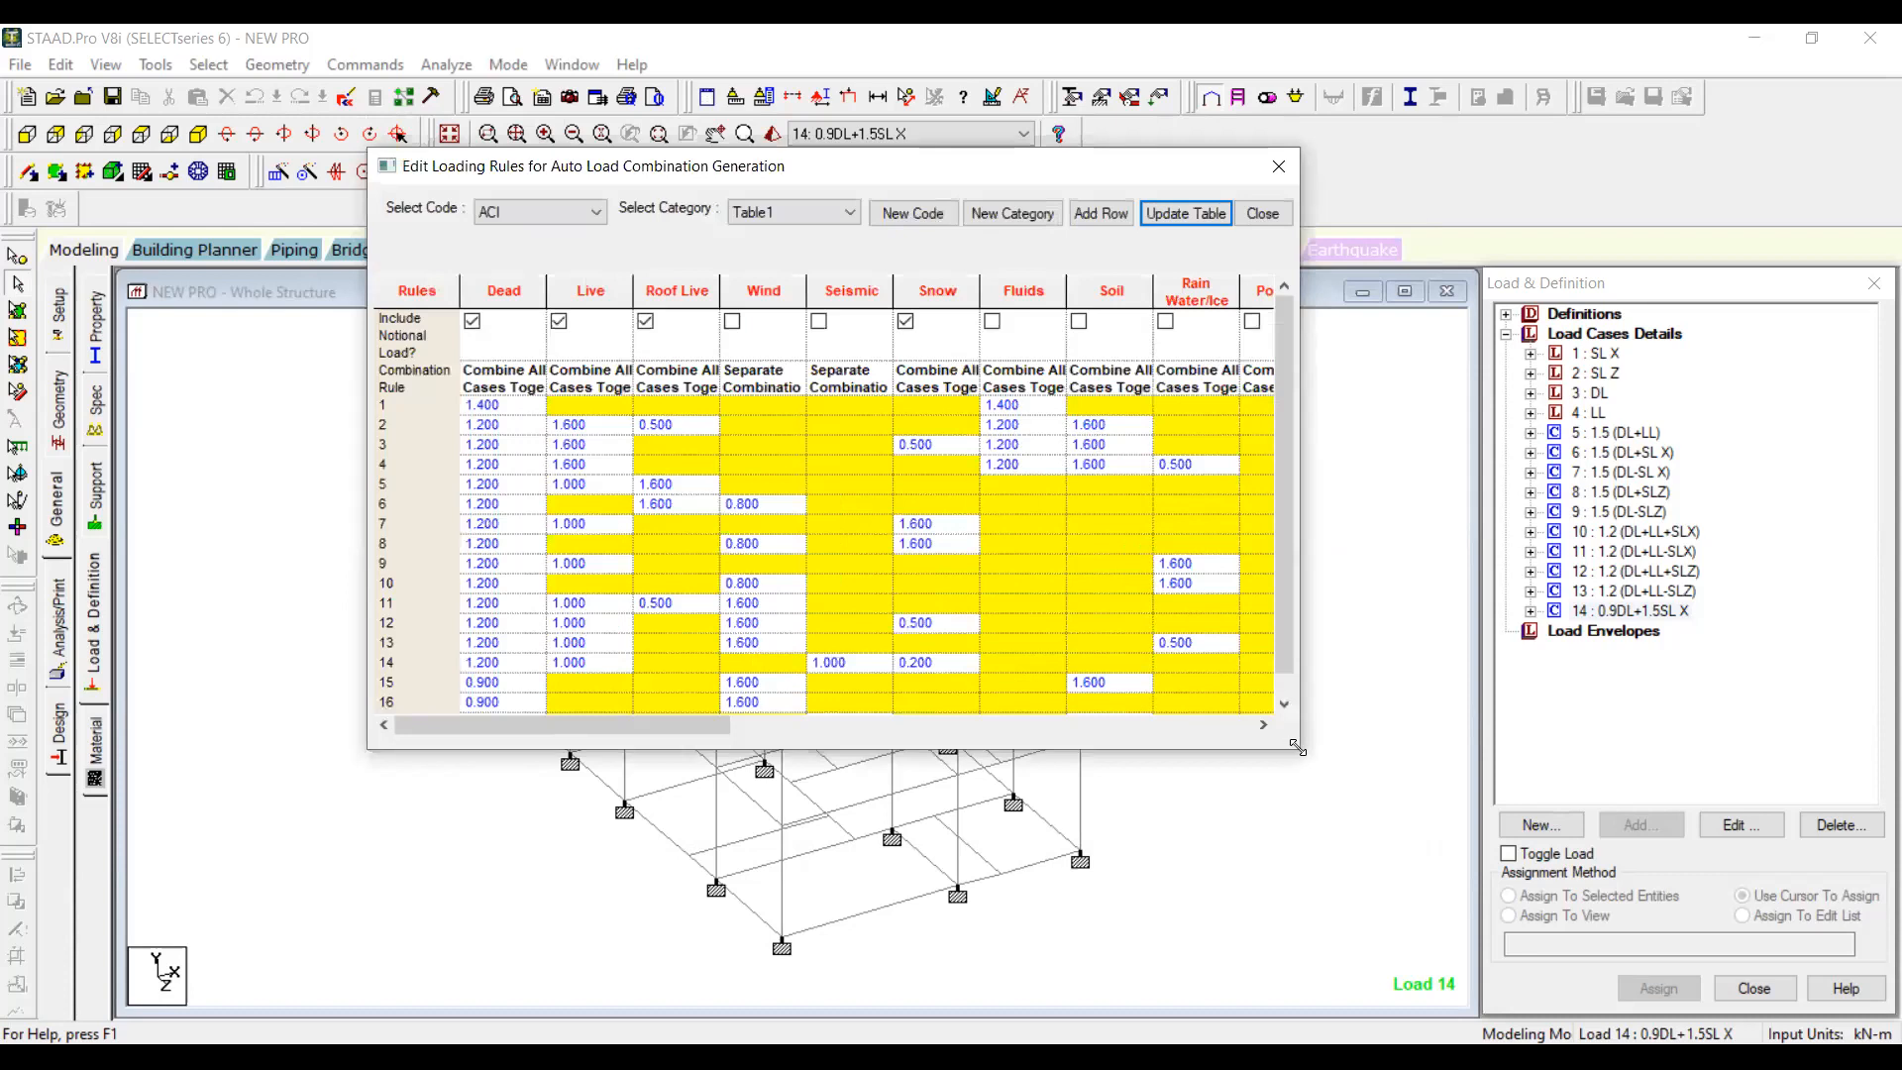
pyautogui.moveTo(1297, 746); pyautogui.dragTo(1681, 958)
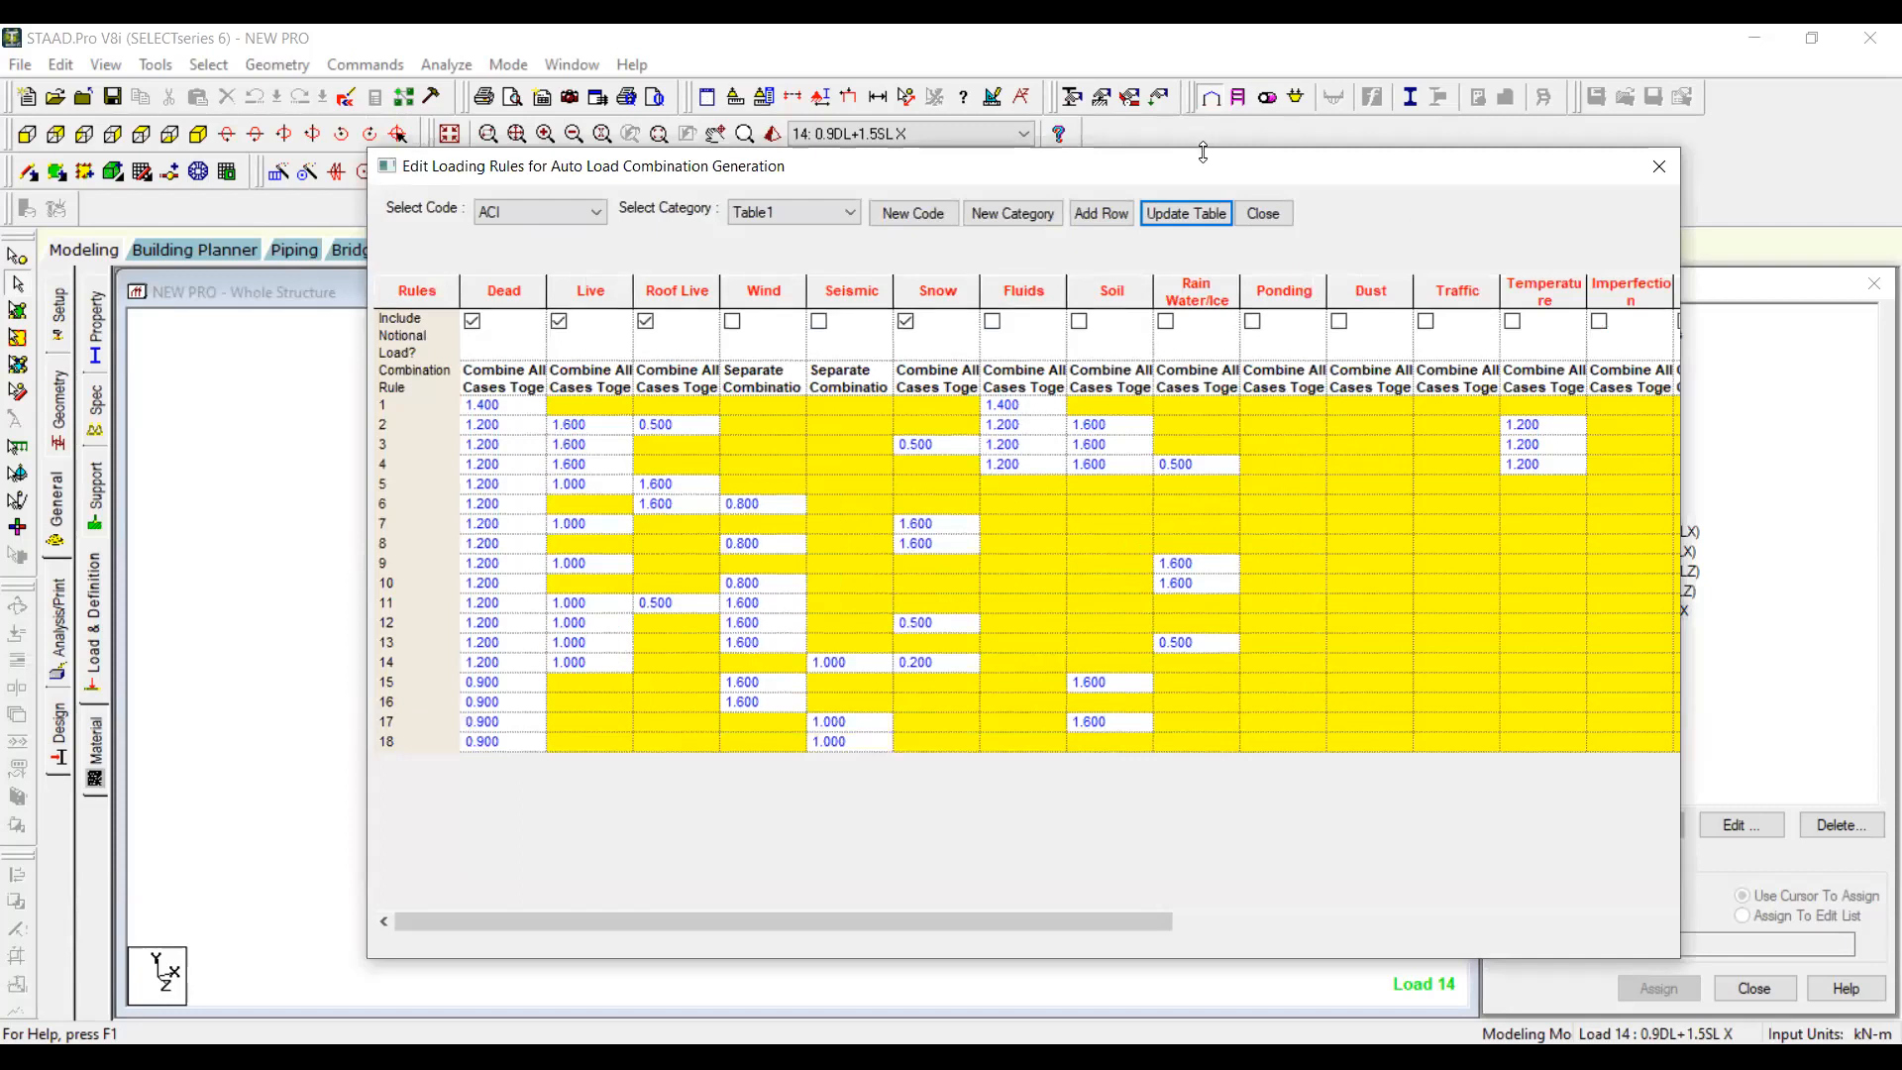
pyautogui.moveTo(1203, 152); pyautogui.dragTo(1203, 82)
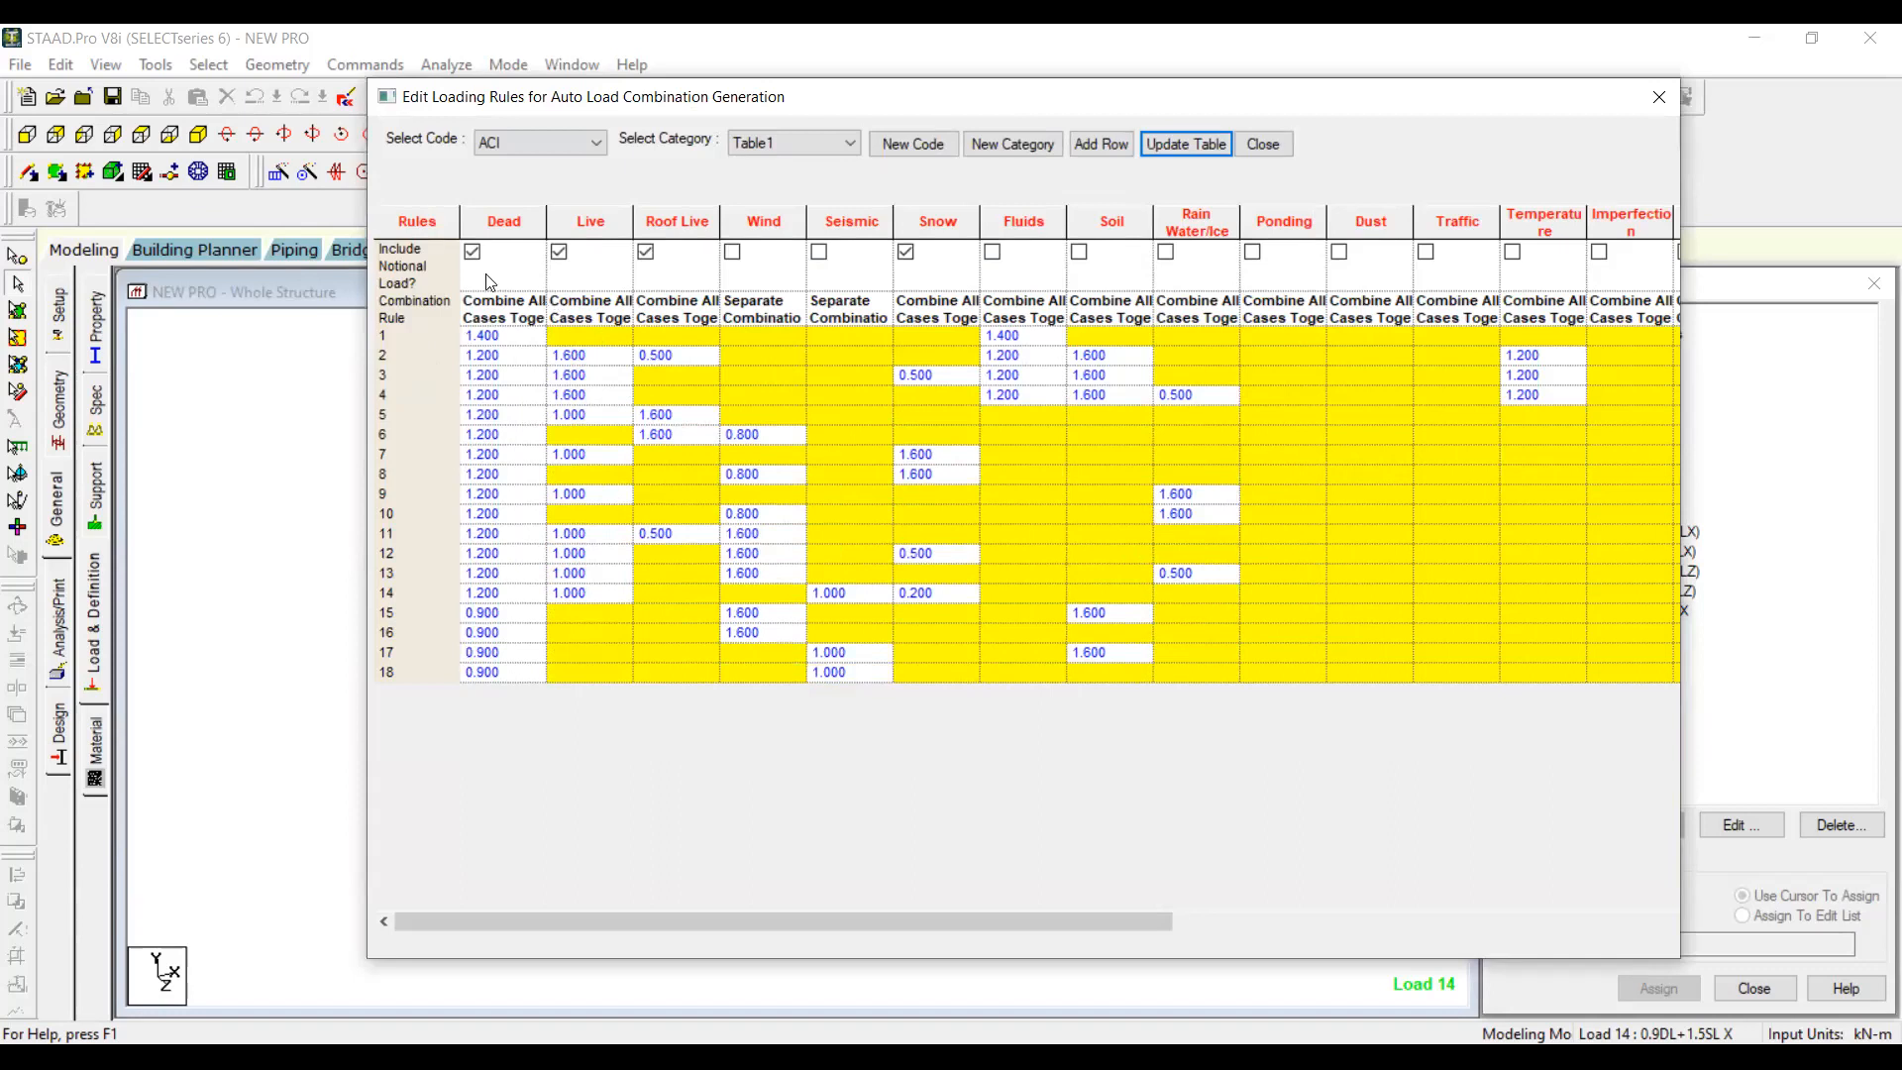
# Step: Select the Indian Code and add a new category named "surrender load comb" with 4 rules
pyautogui.click(503, 141)
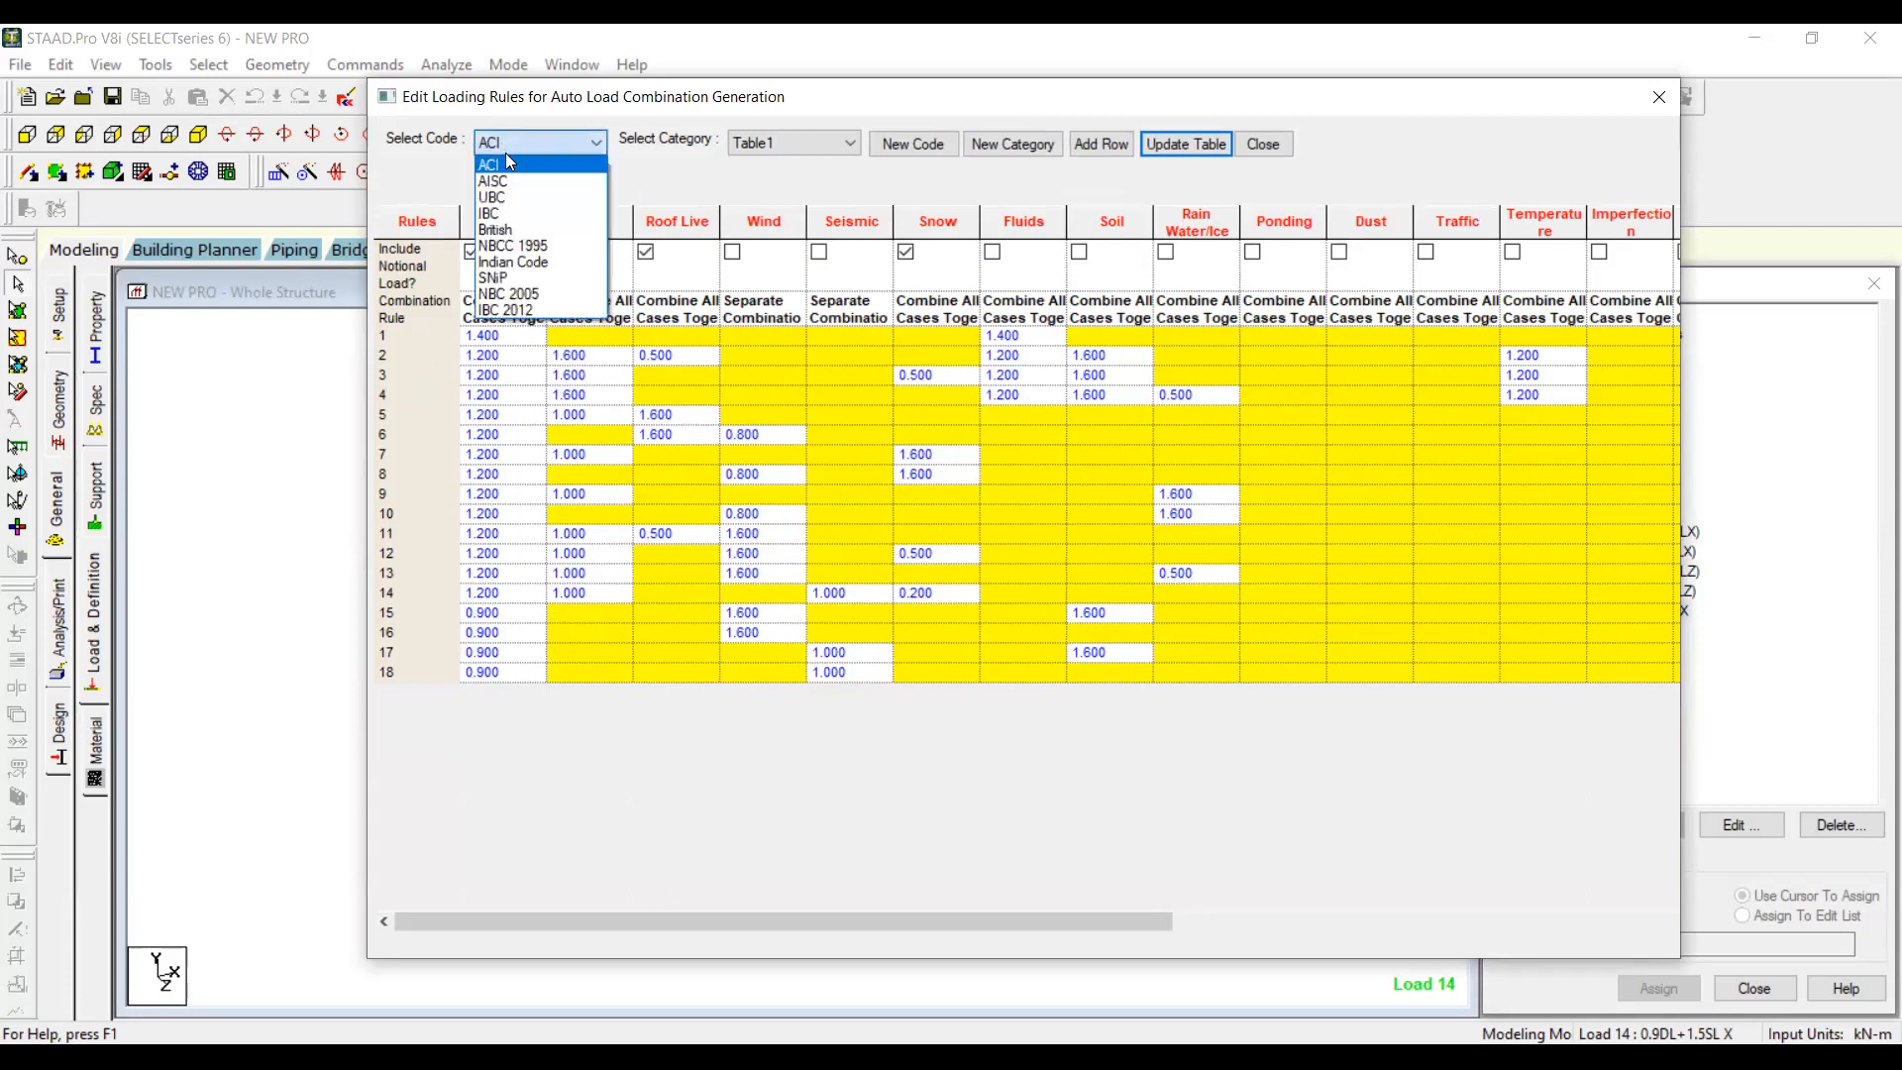
pyautogui.click(561, 264)
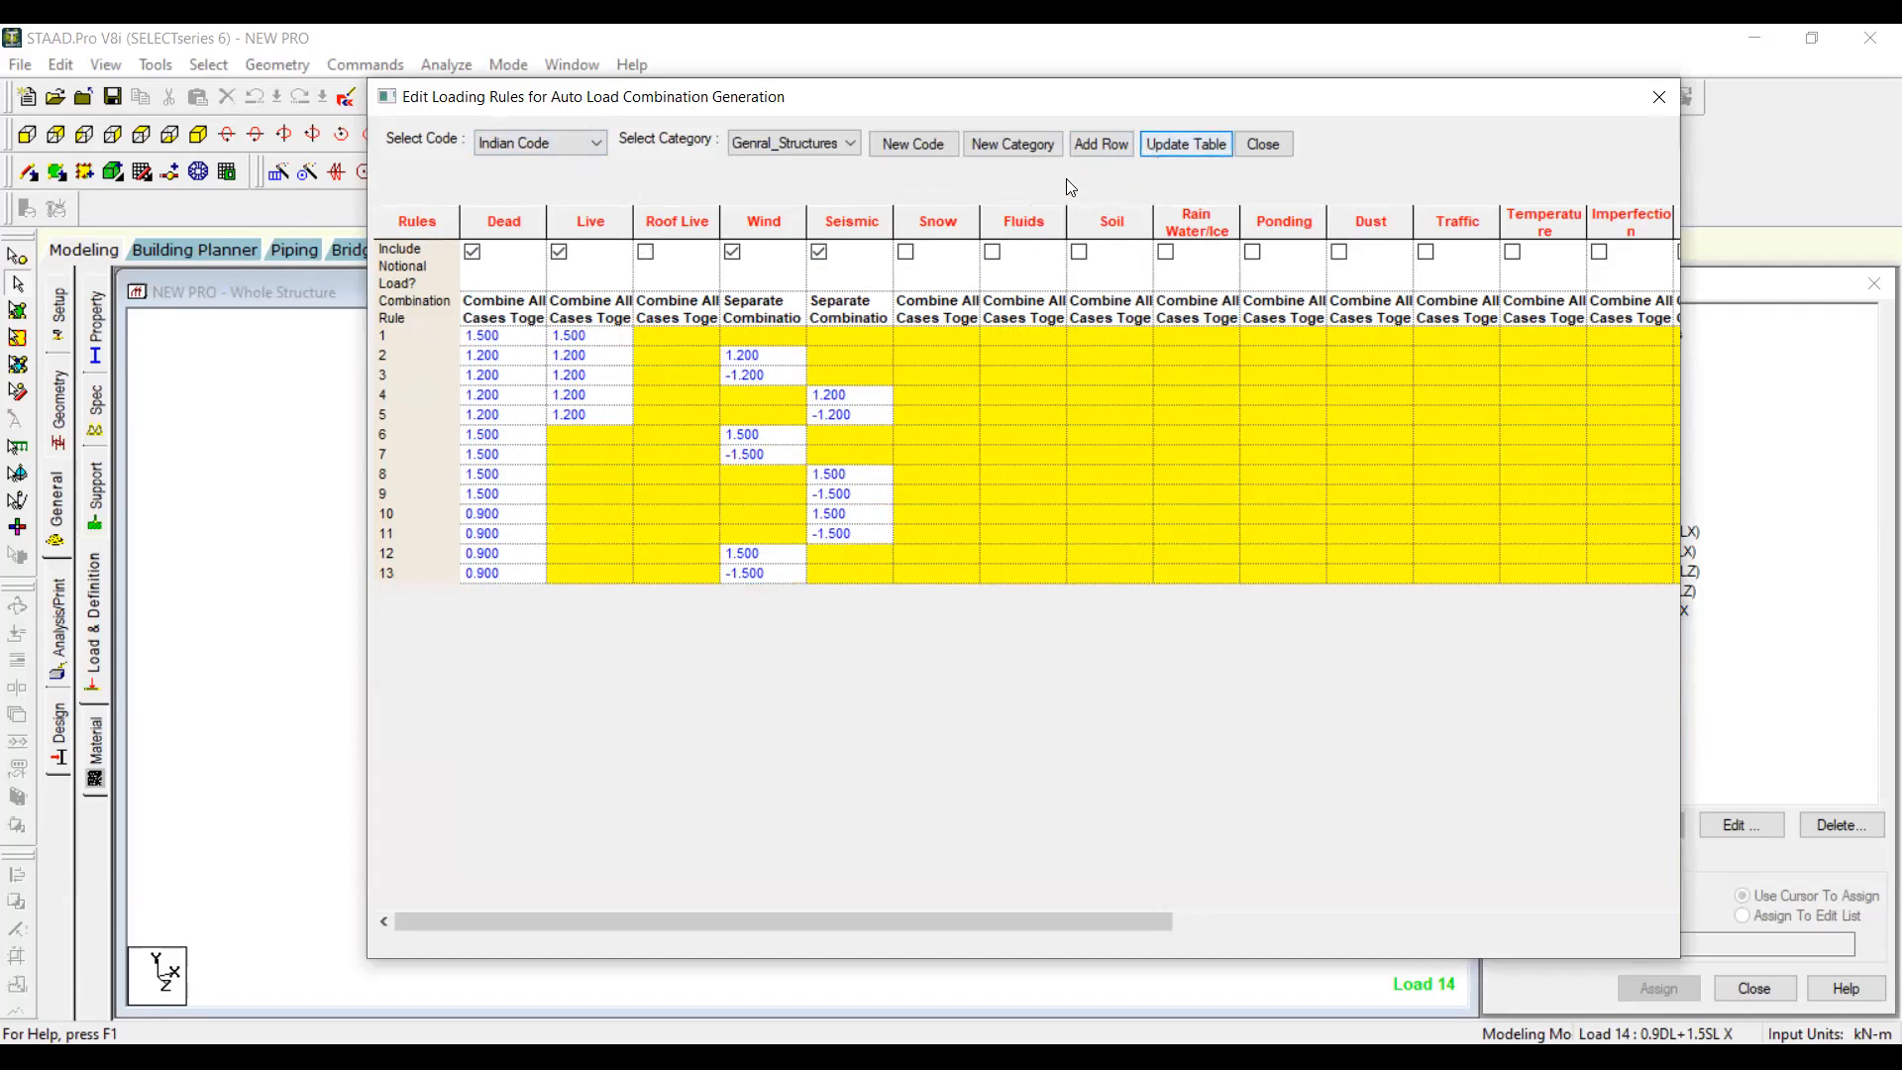
pyautogui.click(1013, 145)
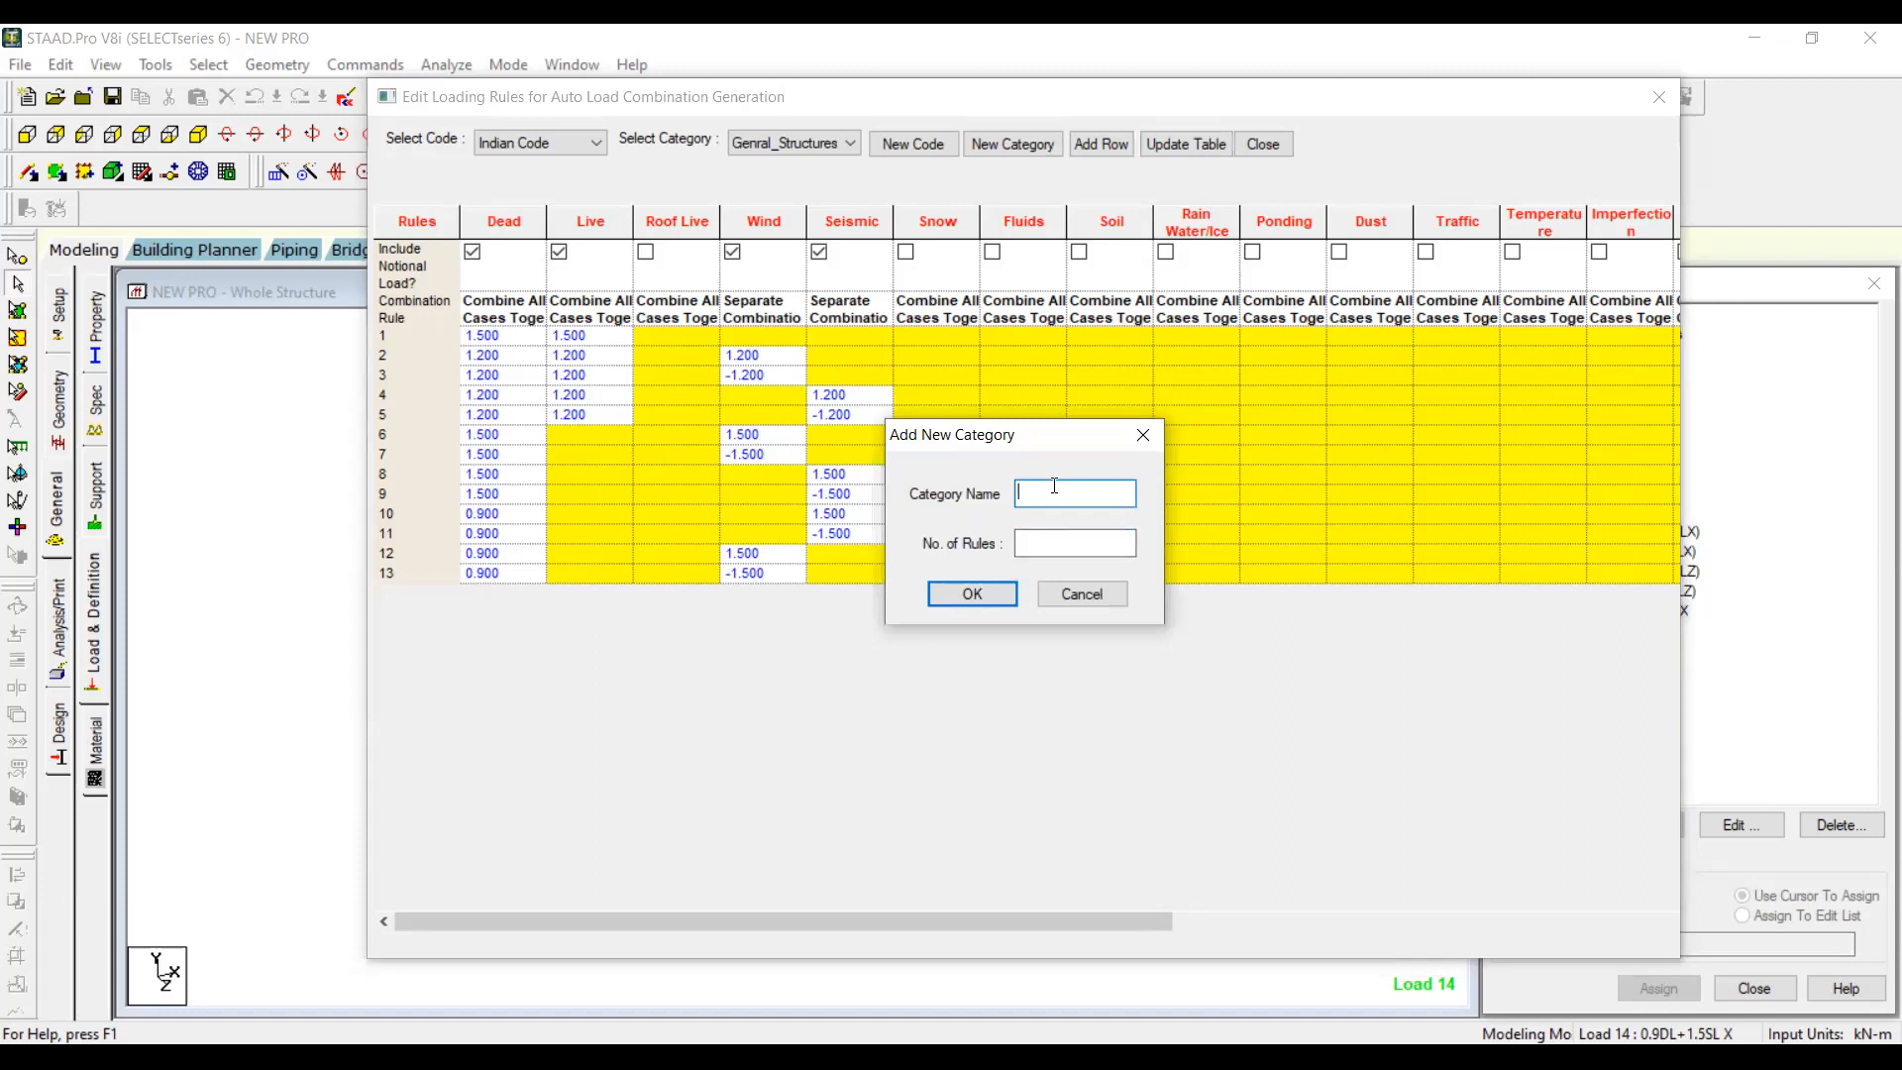
pyautogui.write('s')
pyautogui.write('u')
pyautogui.write('rren')
pyautogui.write('der ')
pyautogui.write('load ')
pyautogui.write('comb')
pyautogui.click(1046, 536)
pyautogui.write('4')
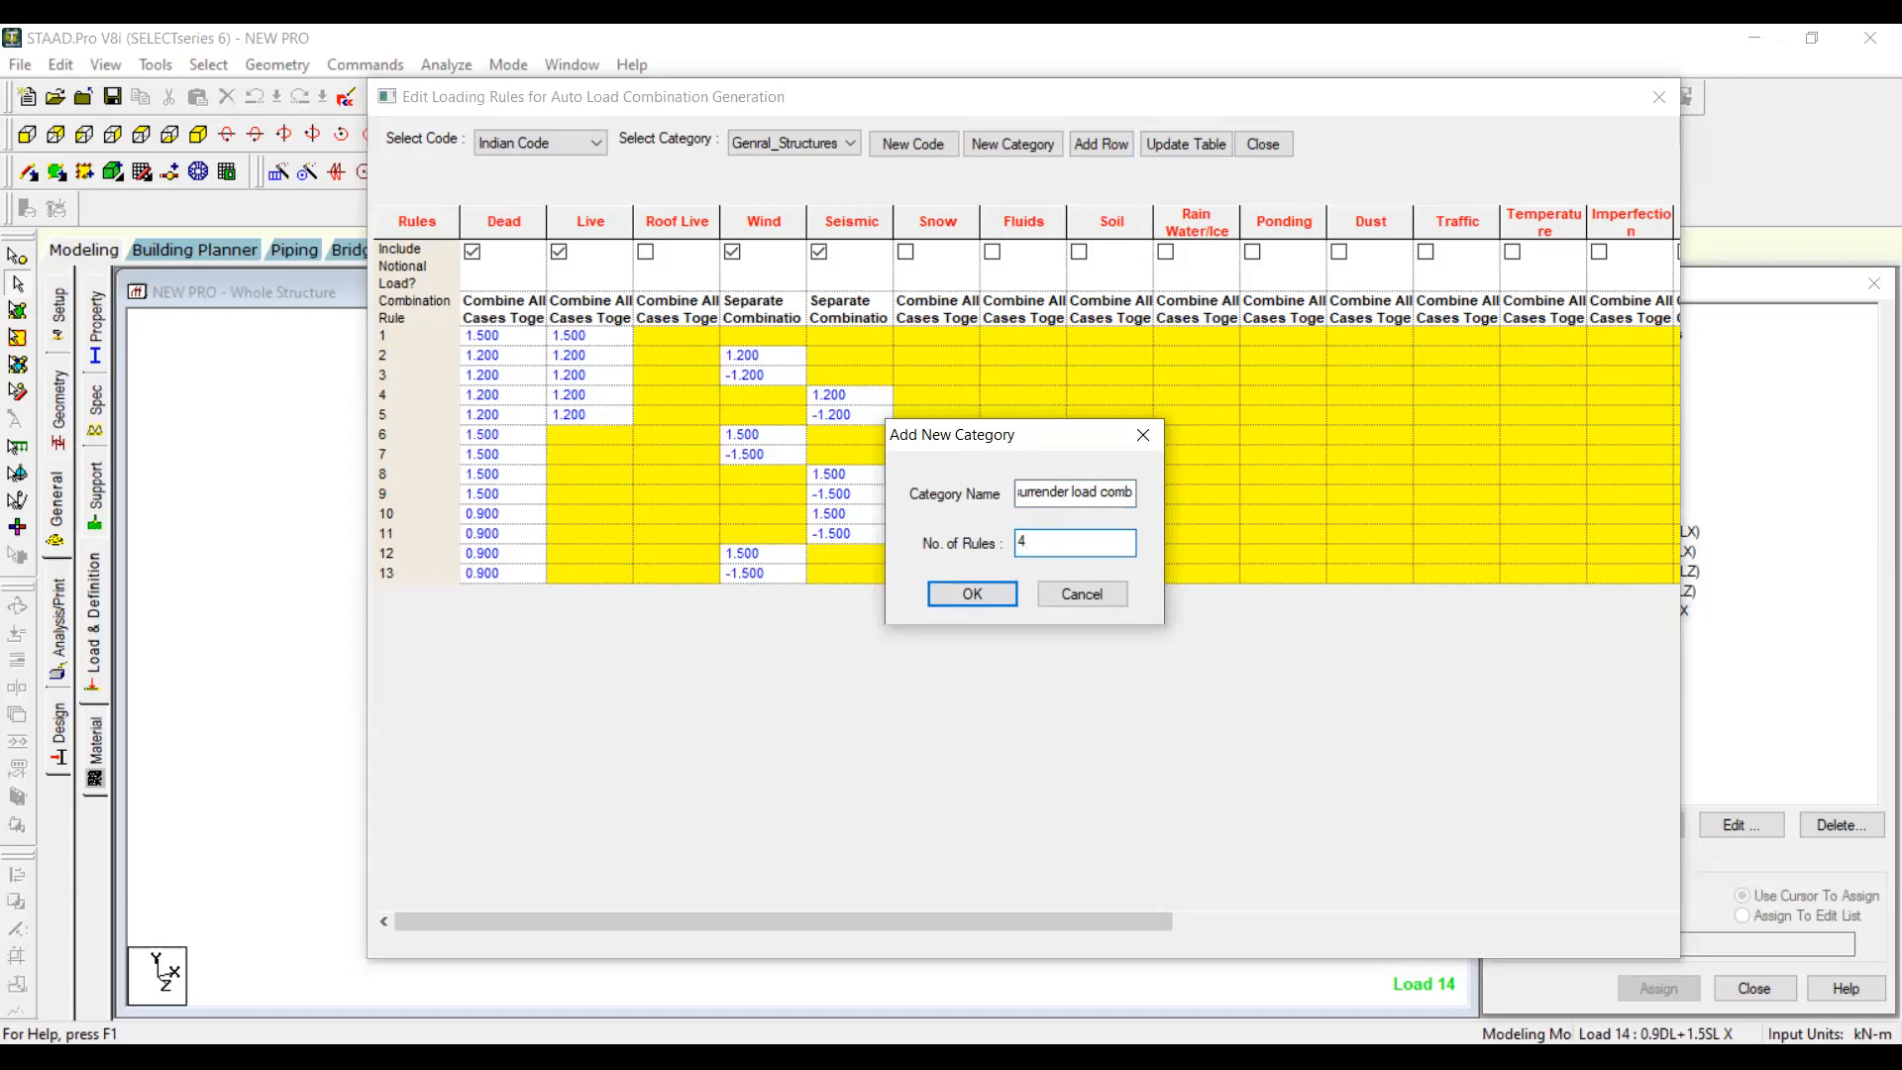
pyautogui.click(1006, 594)
# Step: In the surrender load comb category, exclude notional loads for Roof Live and Snow and update the table
pyautogui.click(739, 148)
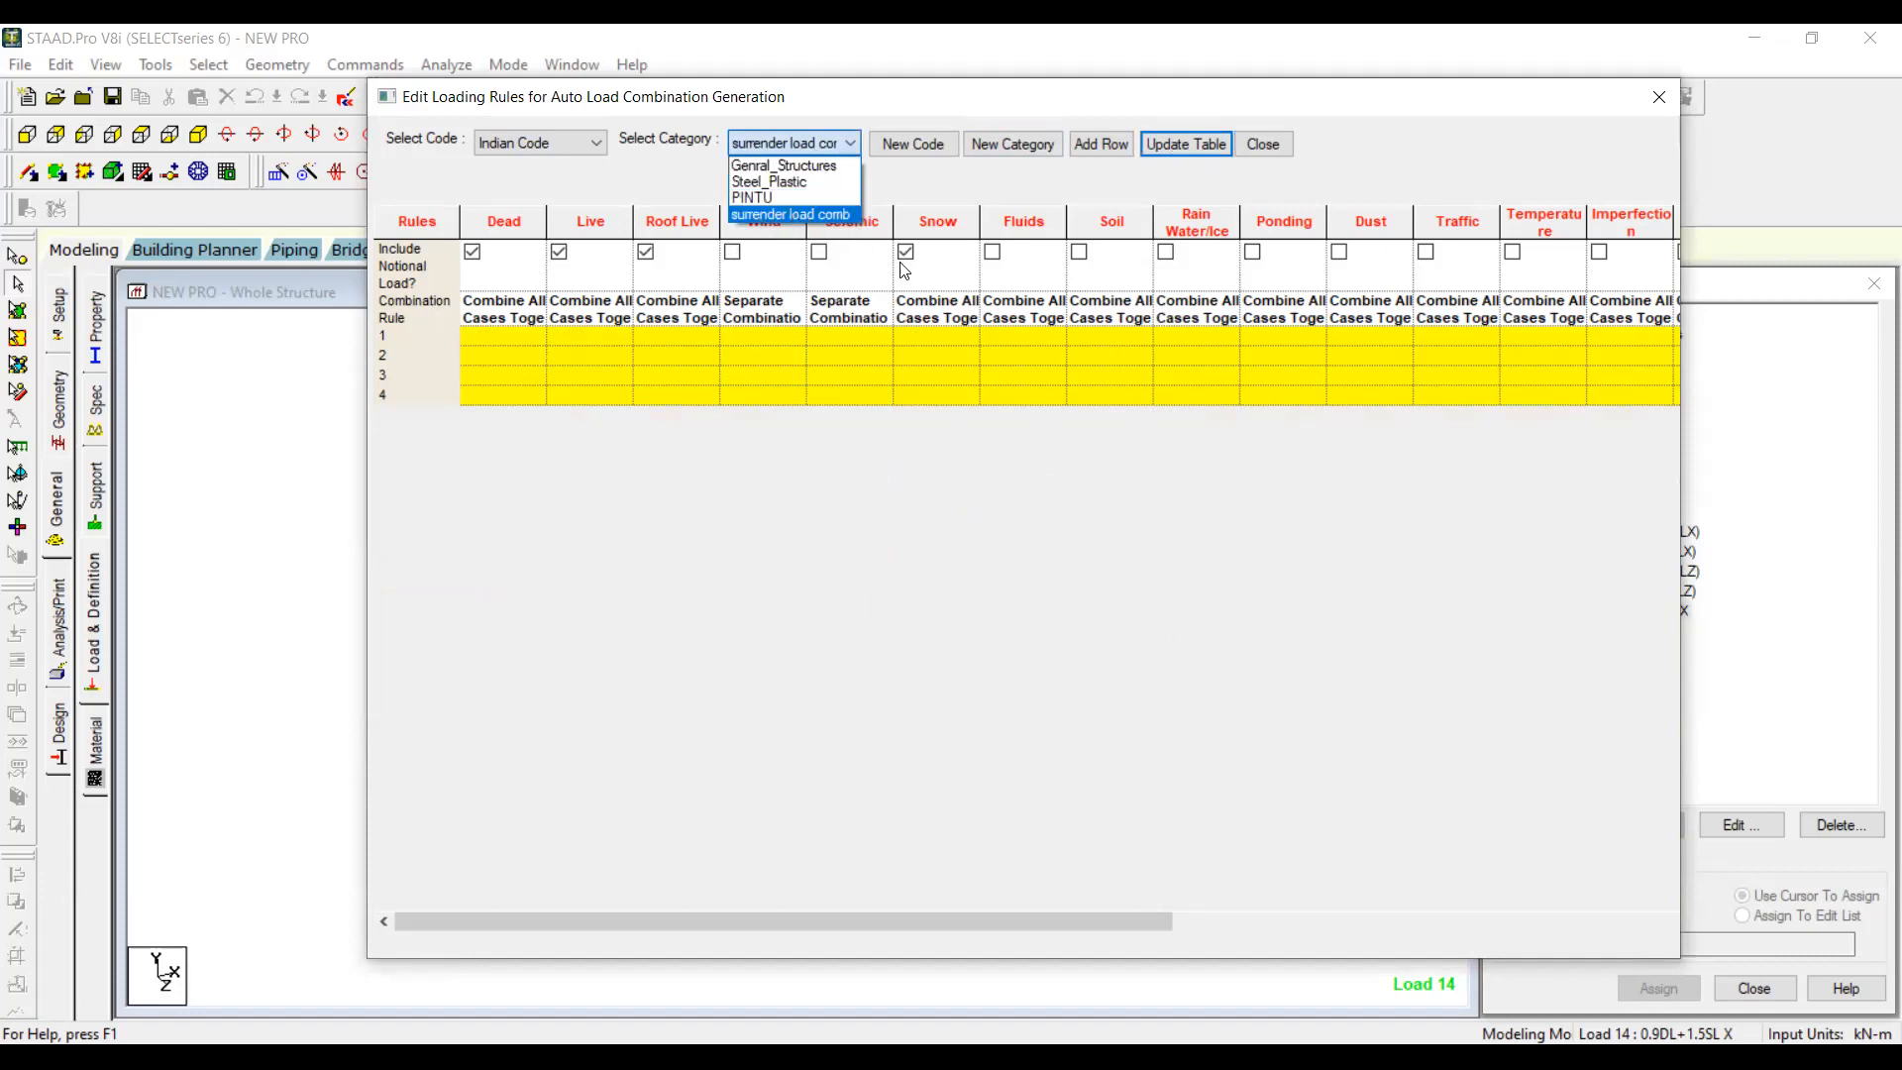
pyautogui.click(884, 567)
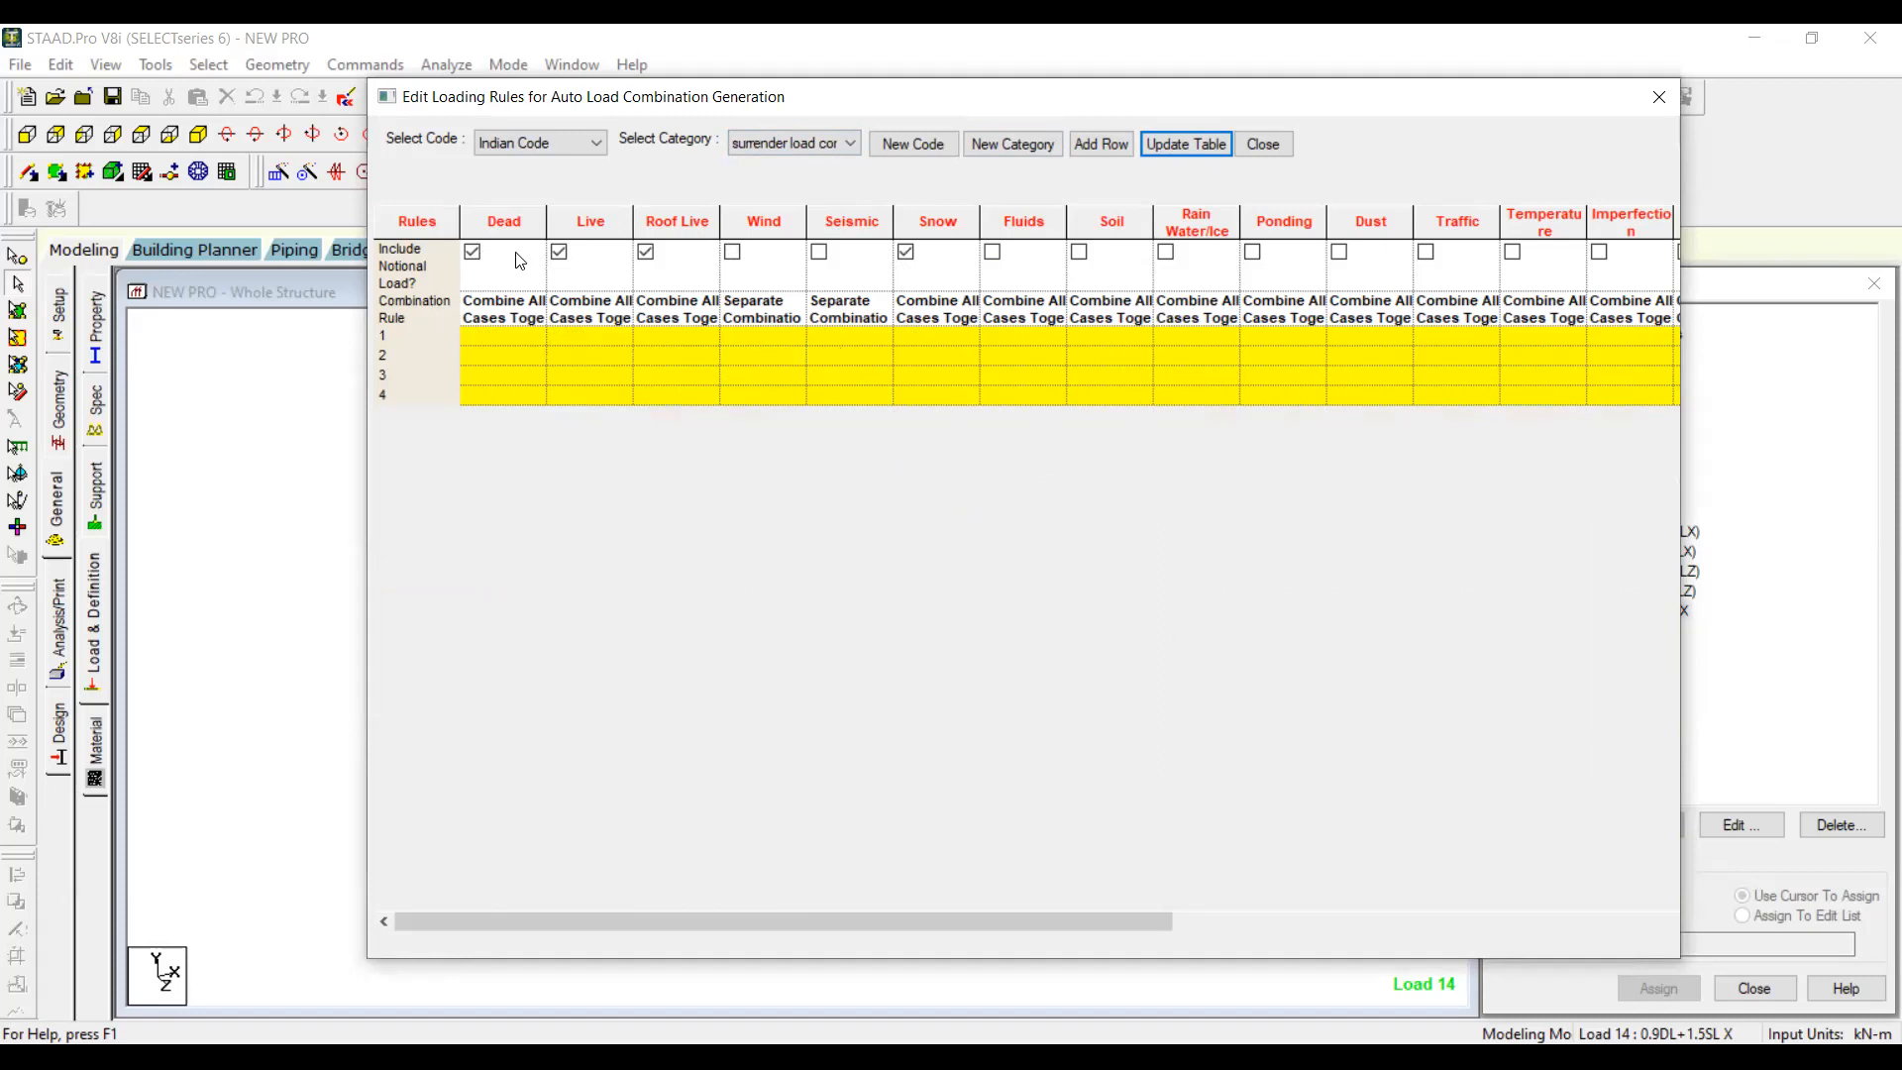
pyautogui.click(646, 254)
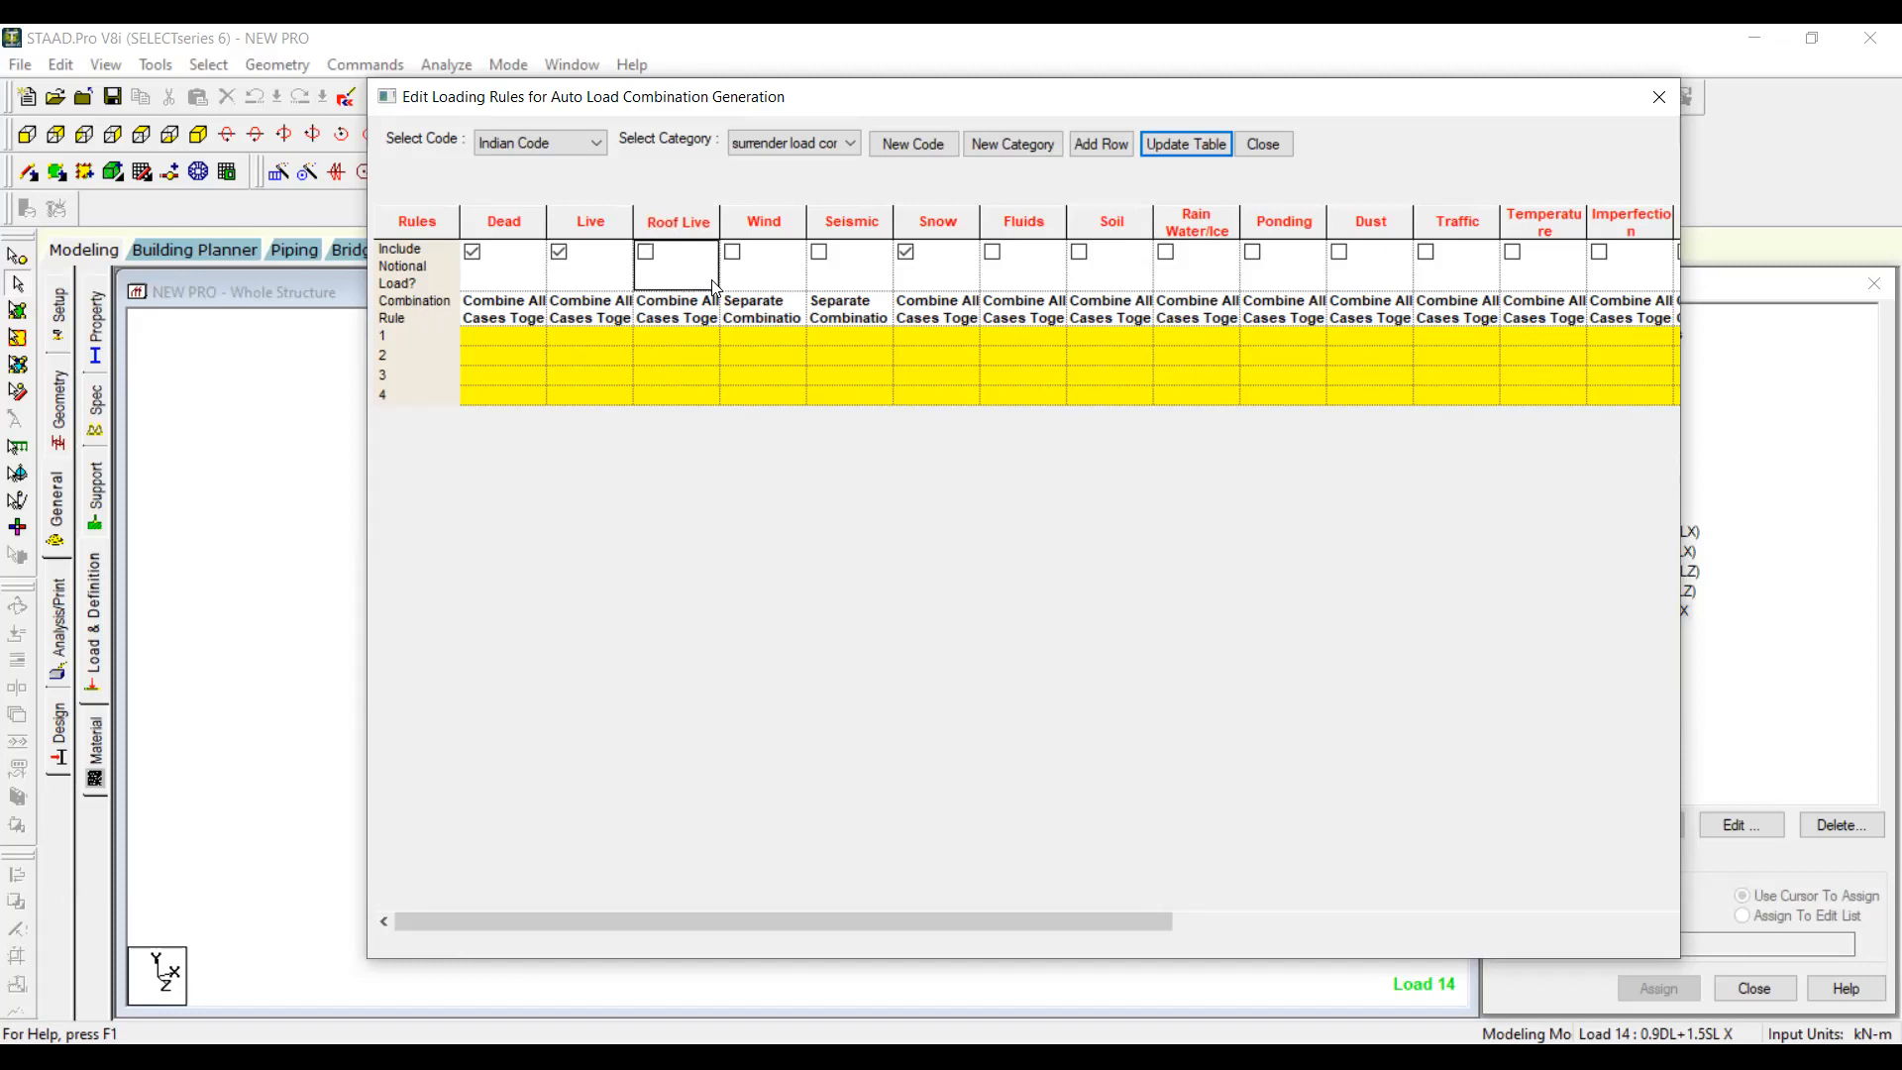
pyautogui.click(907, 254)
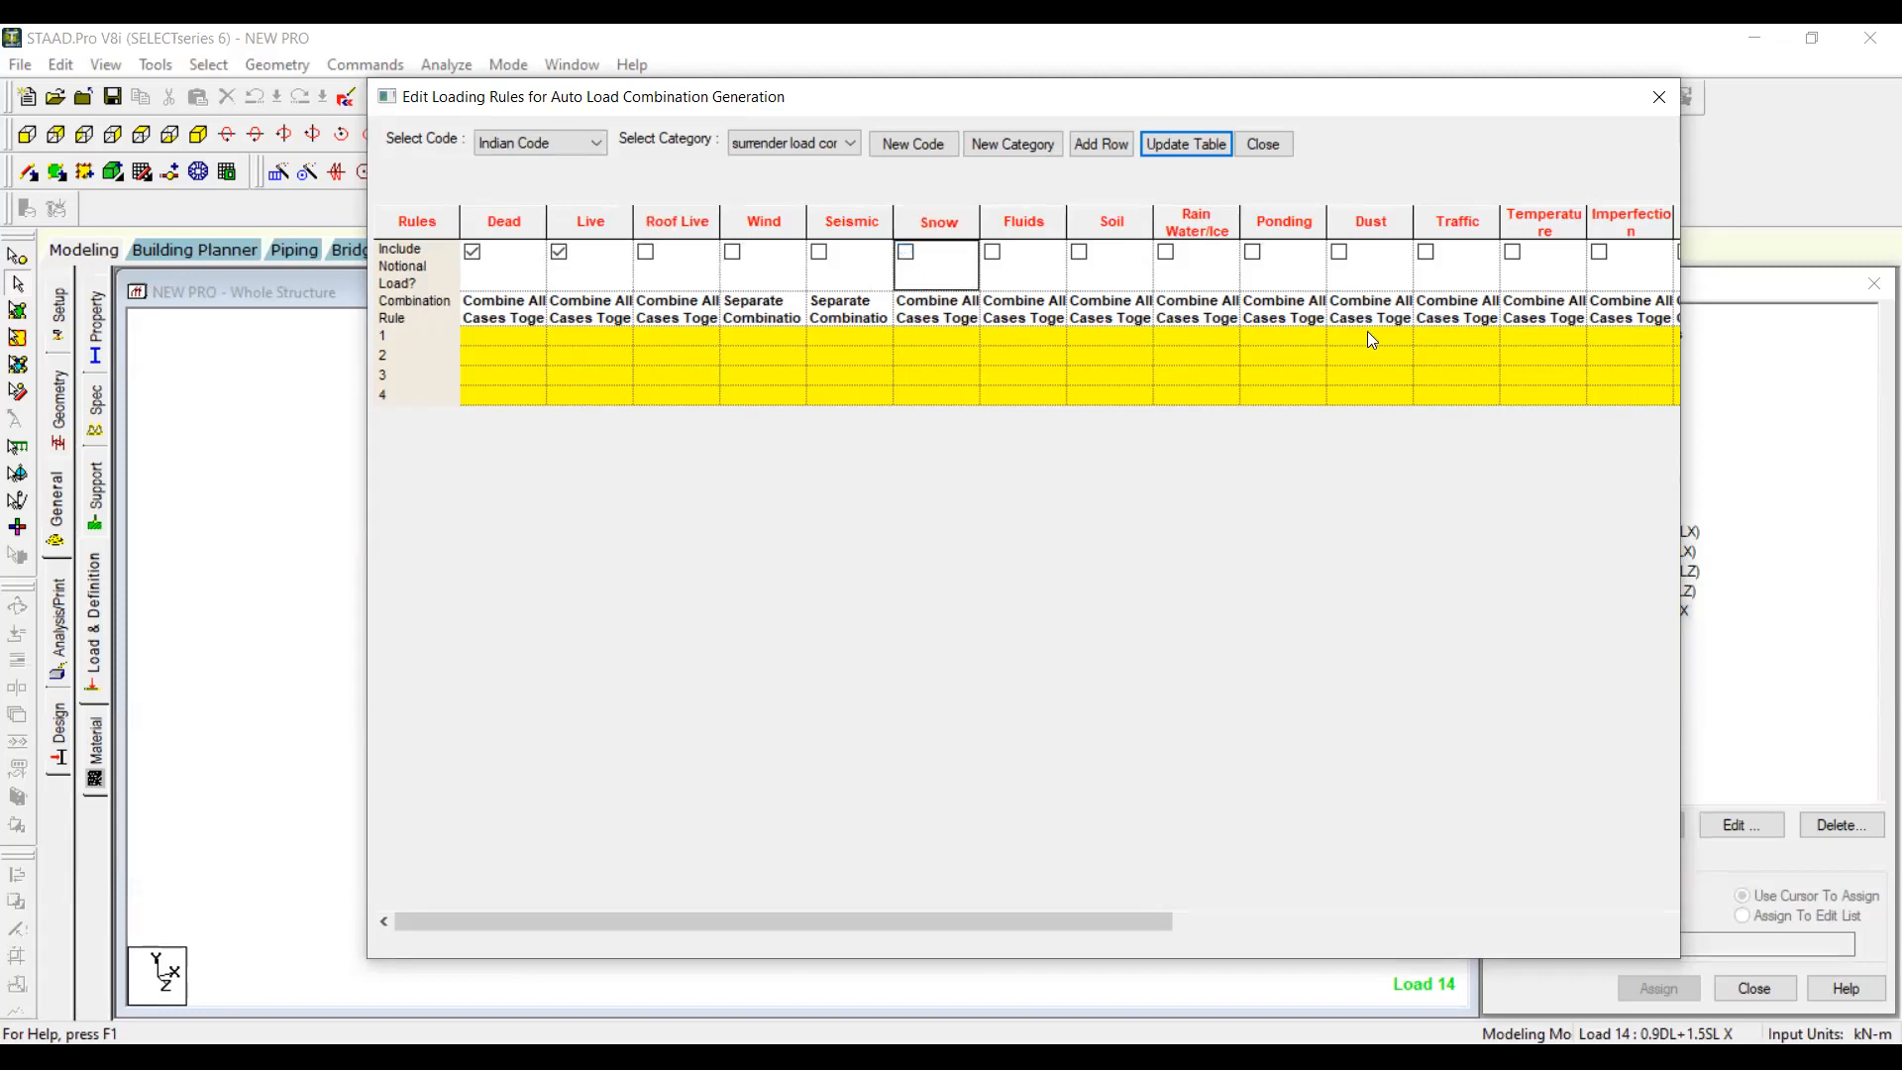
pyautogui.moveTo(1104, 913); pyautogui.dragTo(1462, 885)
pyautogui.click(1341, 254)
pyautogui.moveTo(1223, 931); pyautogui.dragTo(757, 812)
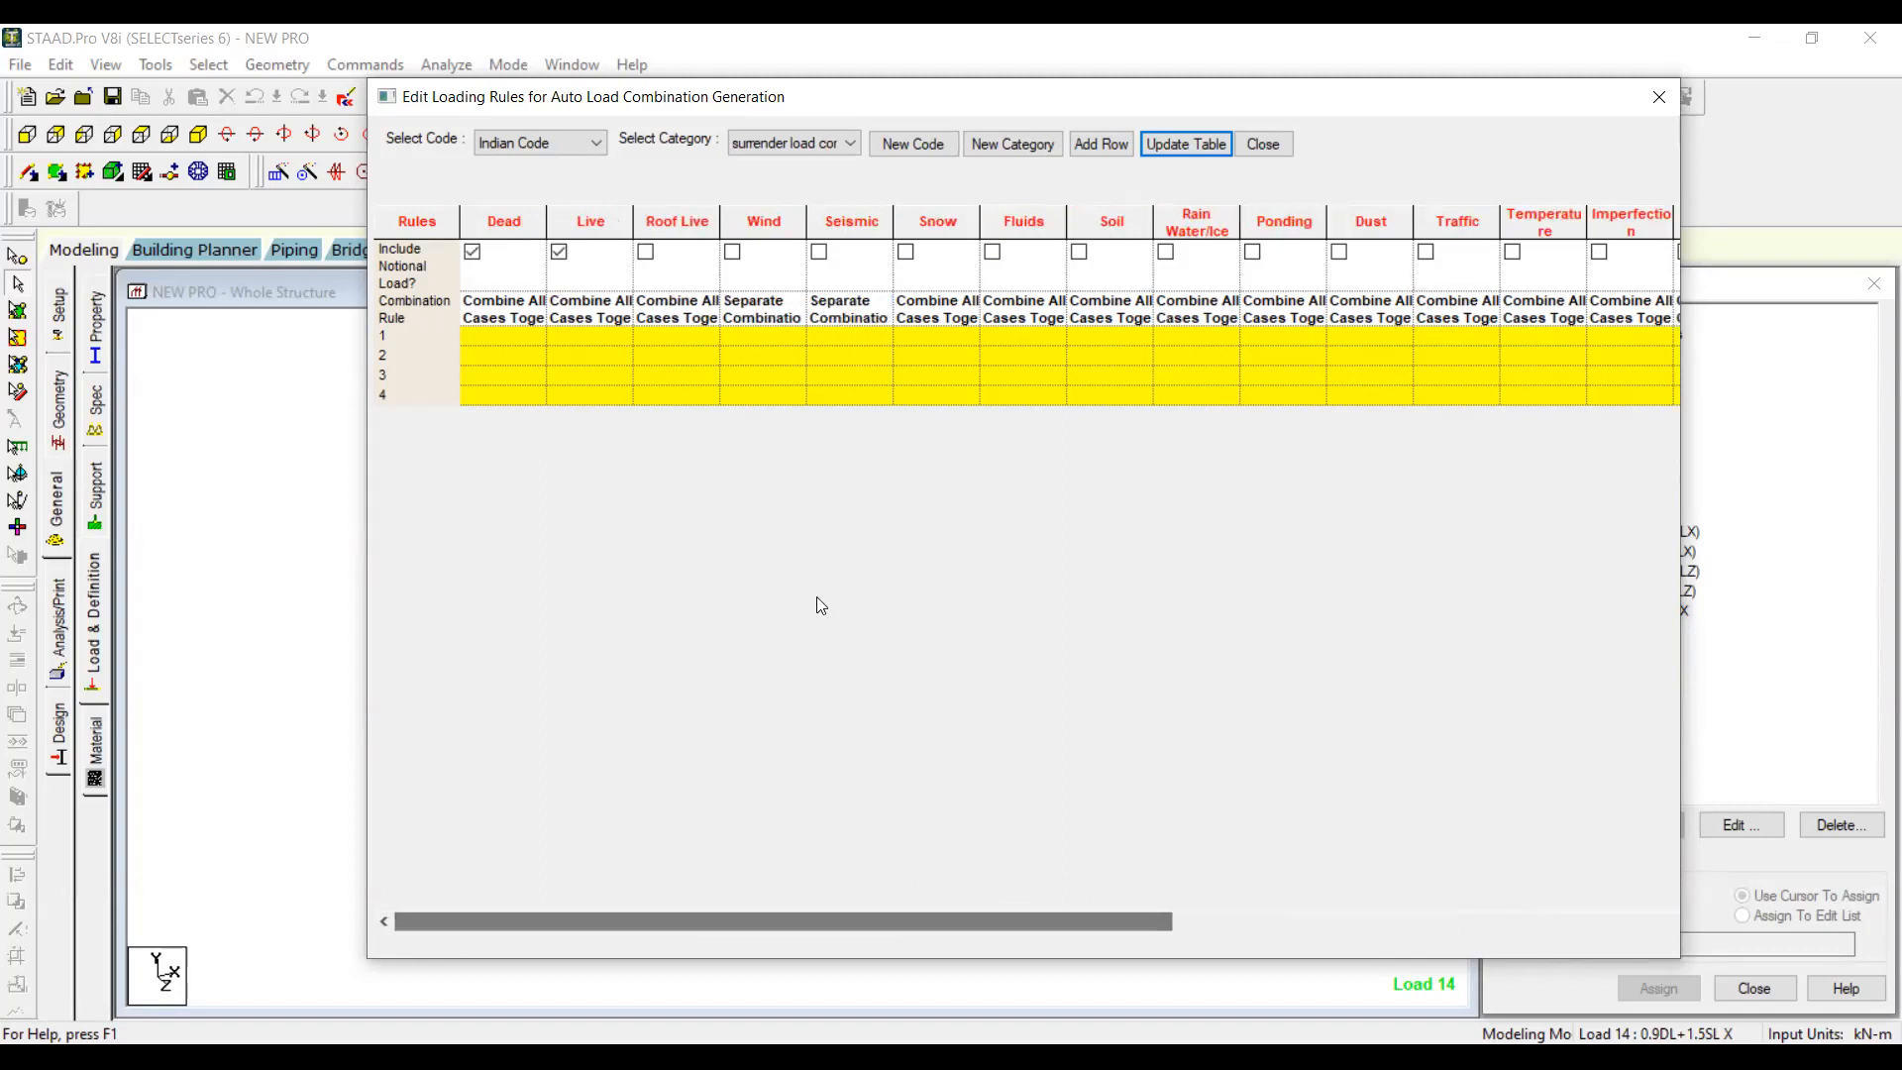
pyautogui.click(1197, 143)
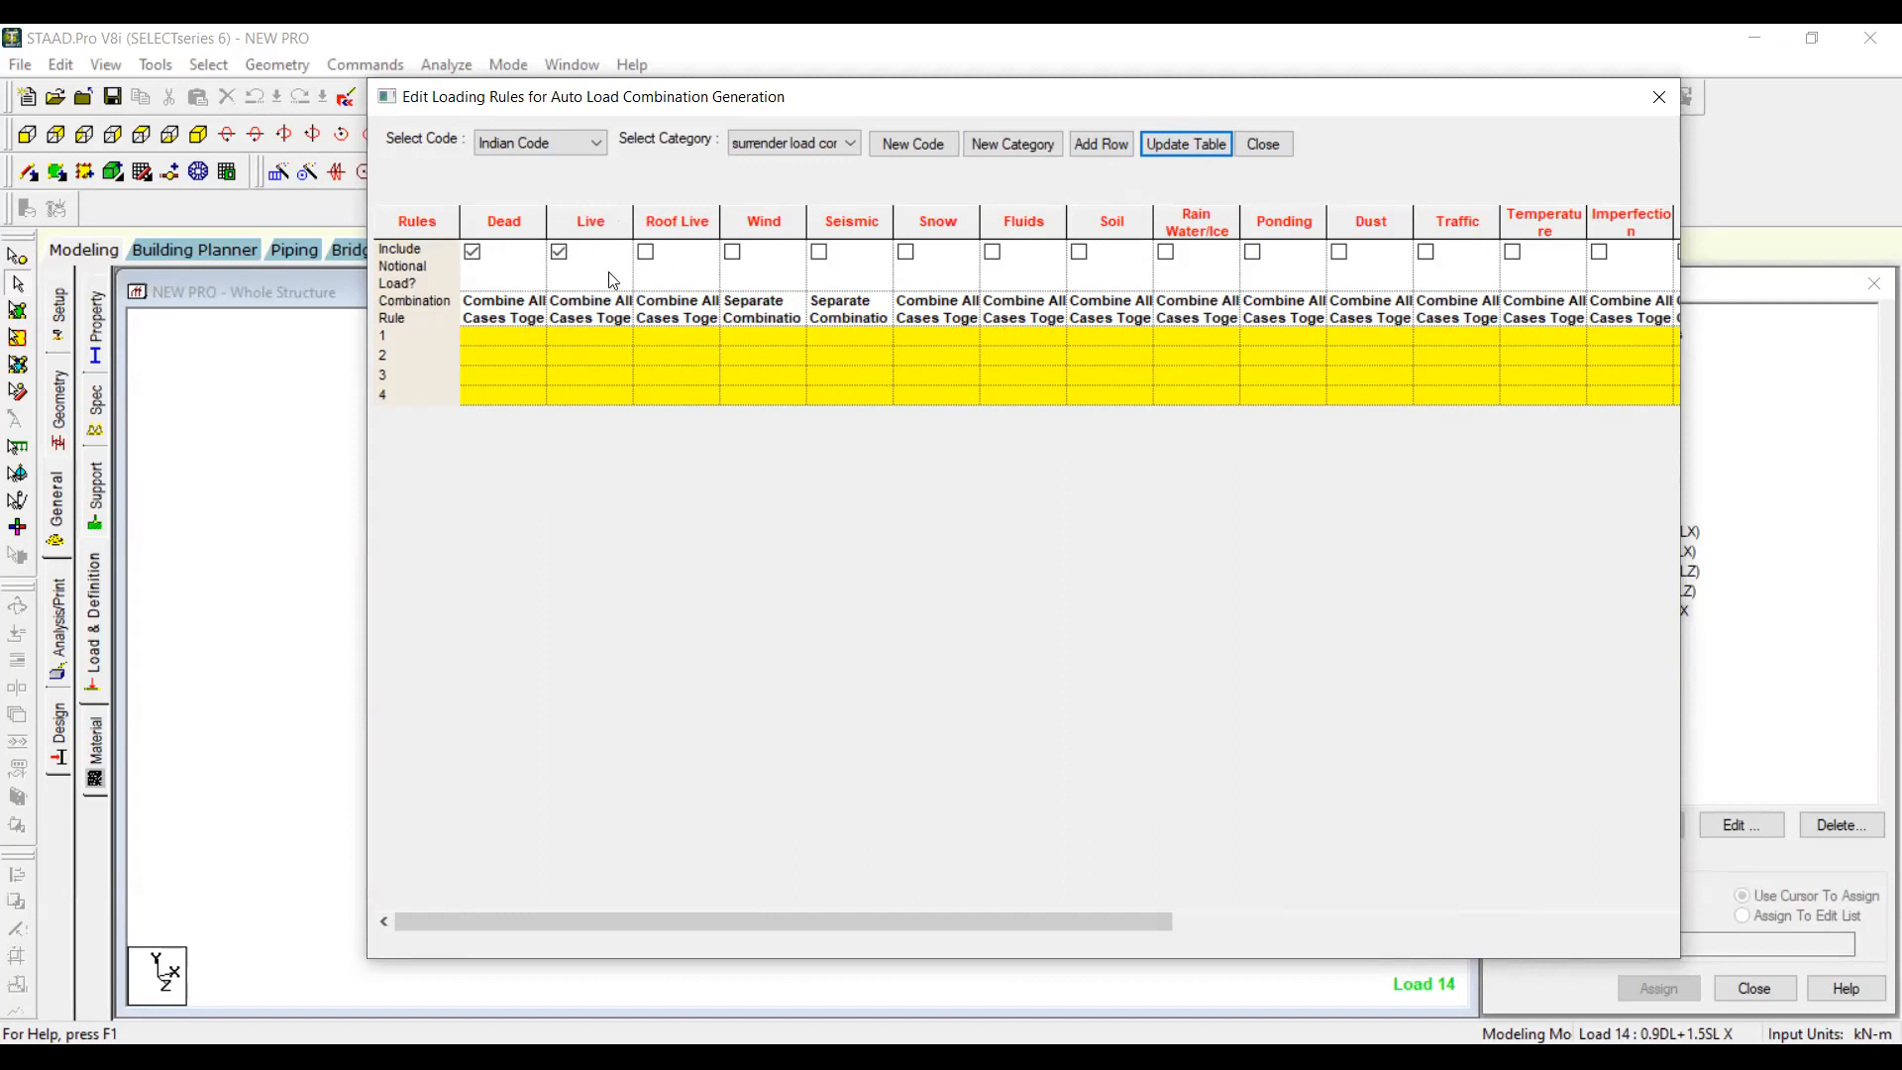
# Step: Include the notional load for Seismic and shrink the rules dialog so the load case list is uncovered
pyautogui.click(819, 252)
pyautogui.moveTo(1681, 953); pyautogui.dragTo(1509, 963)
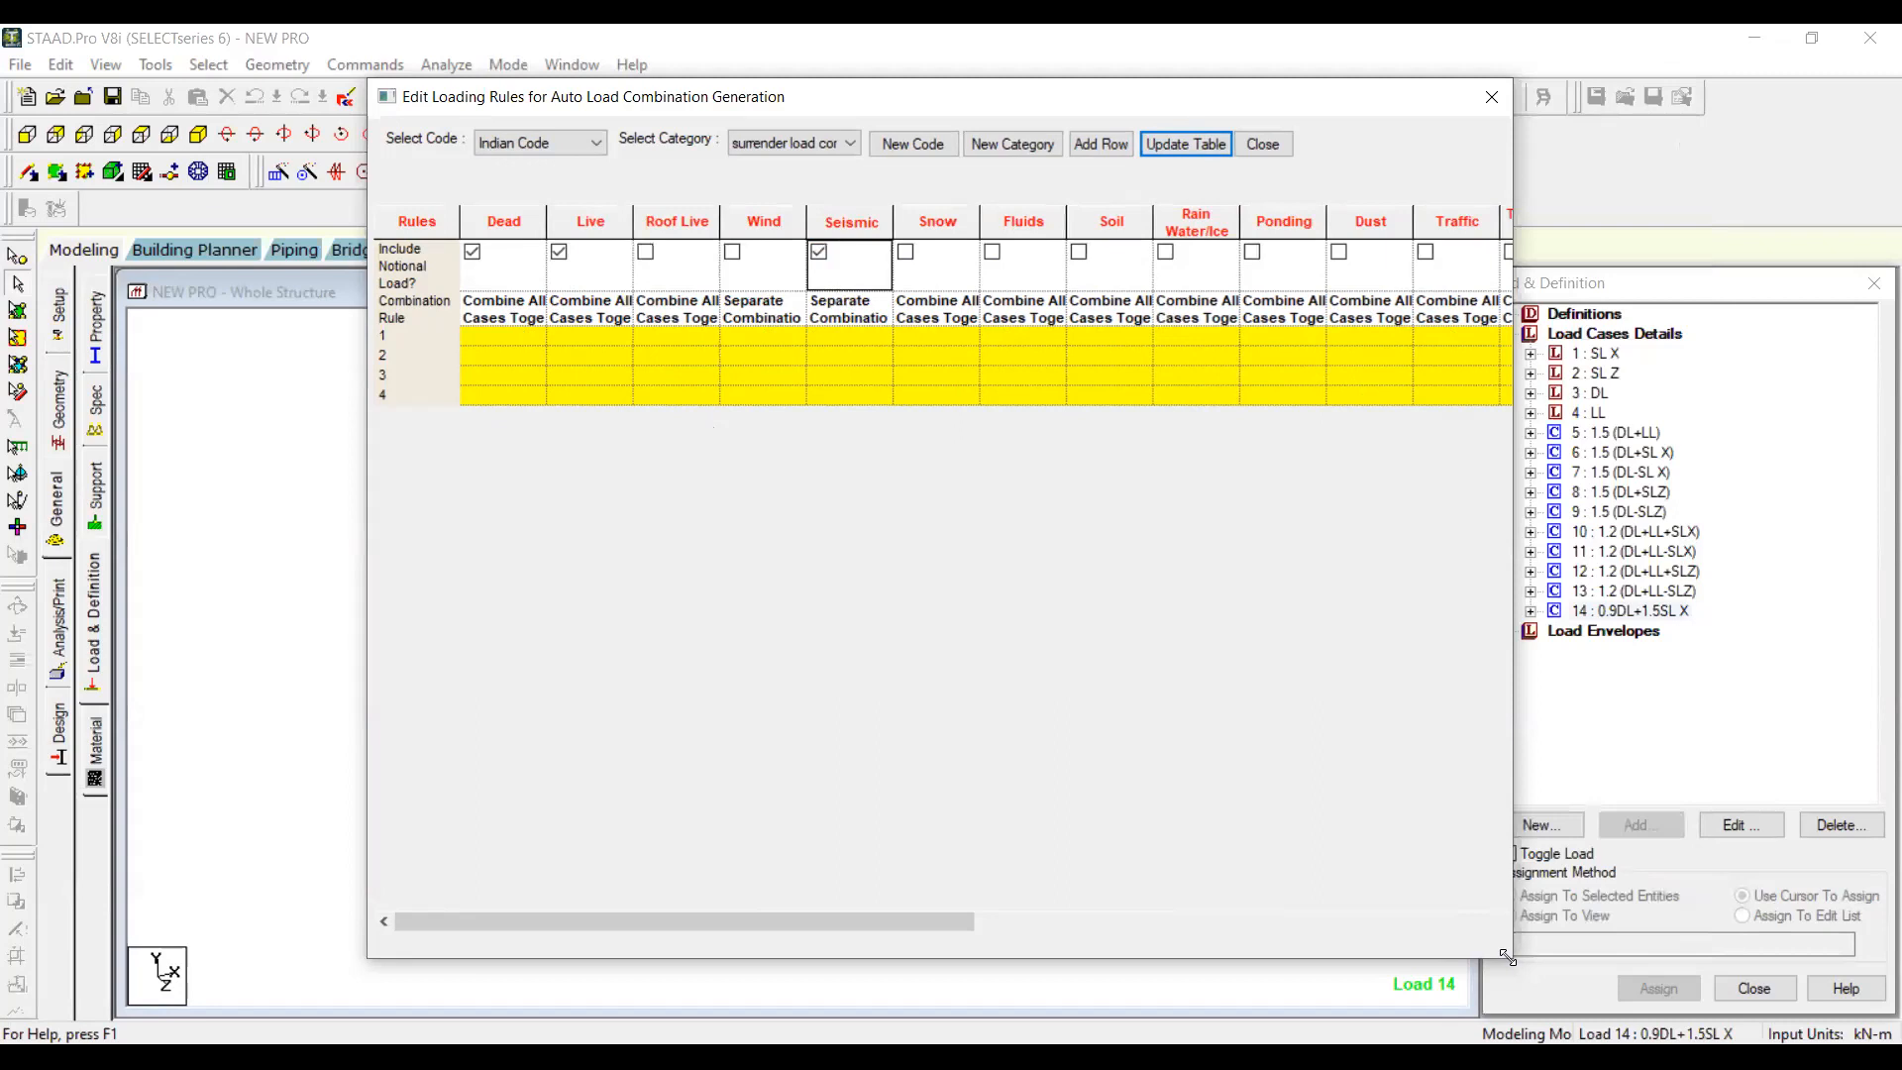
pyautogui.moveTo(1507, 957); pyautogui.dragTo(1441, 513)
# Step: Set the Dead and Live factors of rule 1 to 1.5 and update the table
pyautogui.click(523, 337)
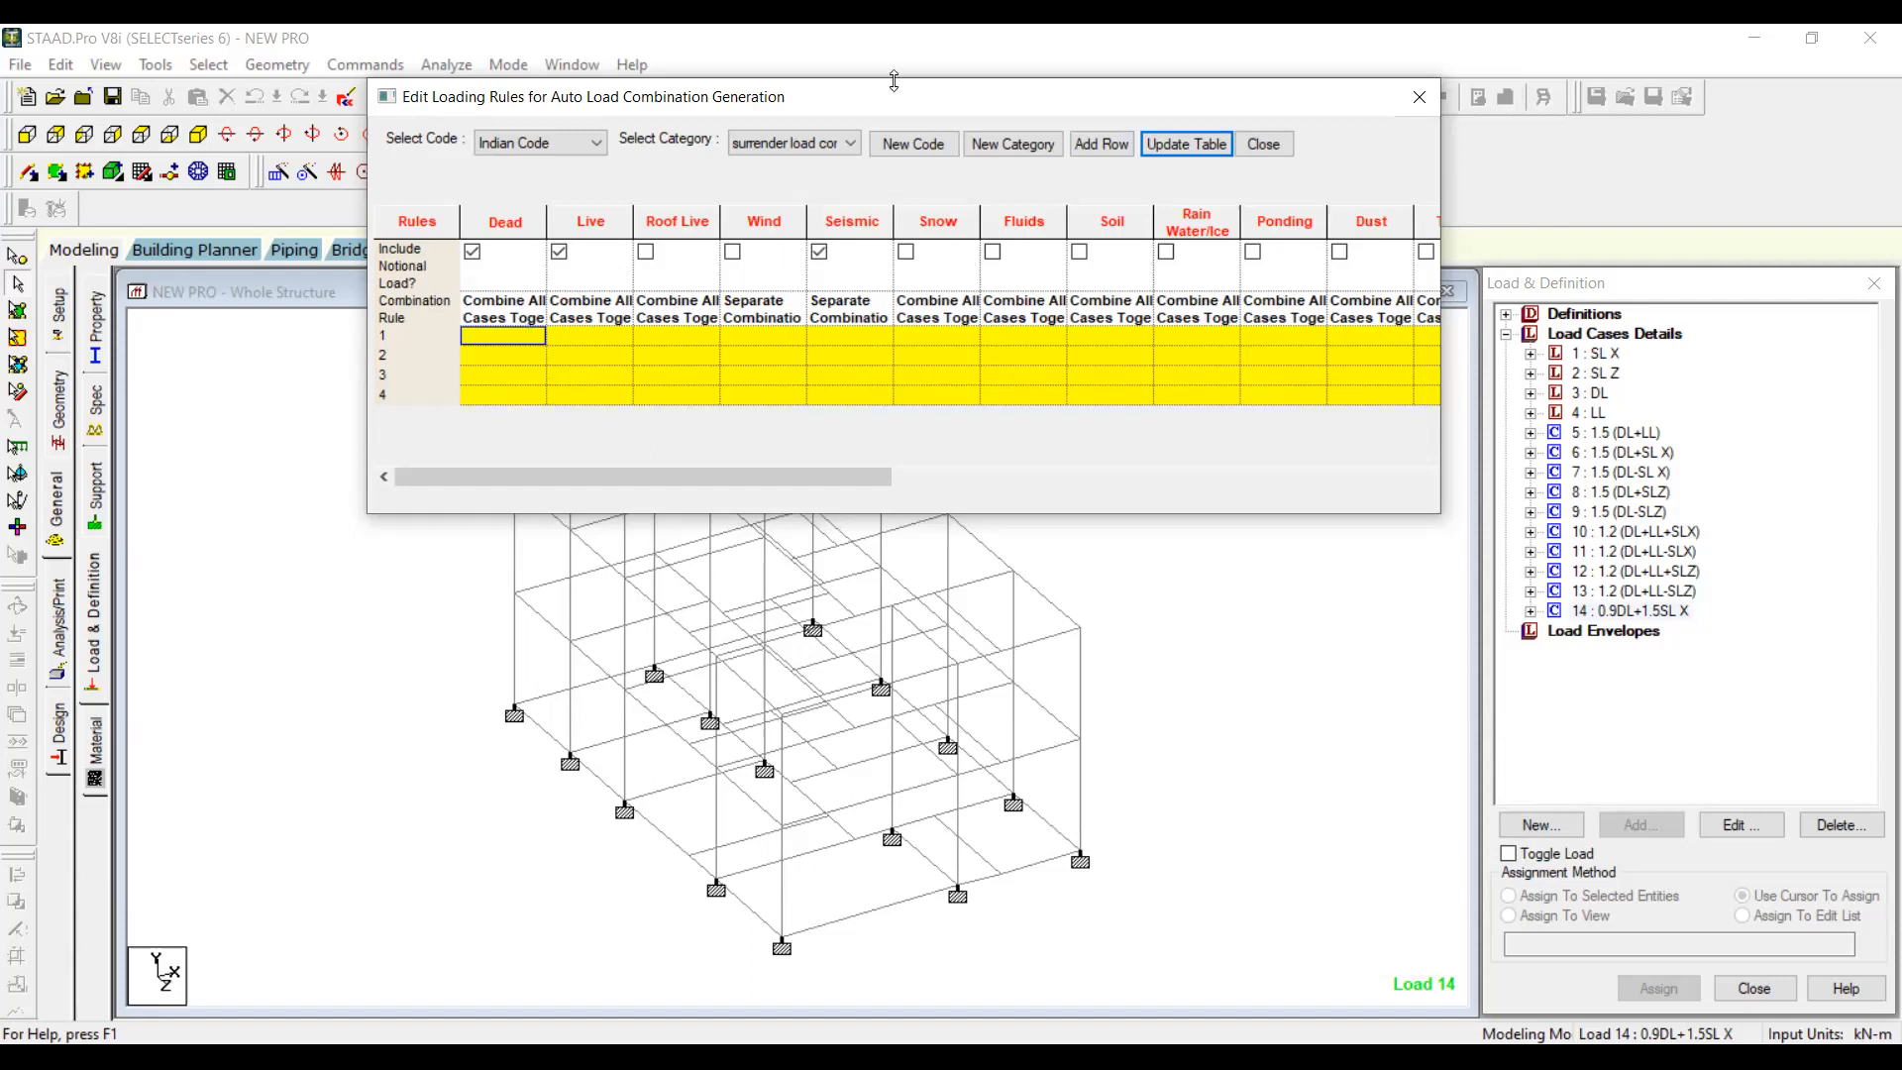
pyautogui.click(1188, 145)
pyautogui.click(519, 331)
pyautogui.write('1.5')
pyautogui.click(1181, 141)
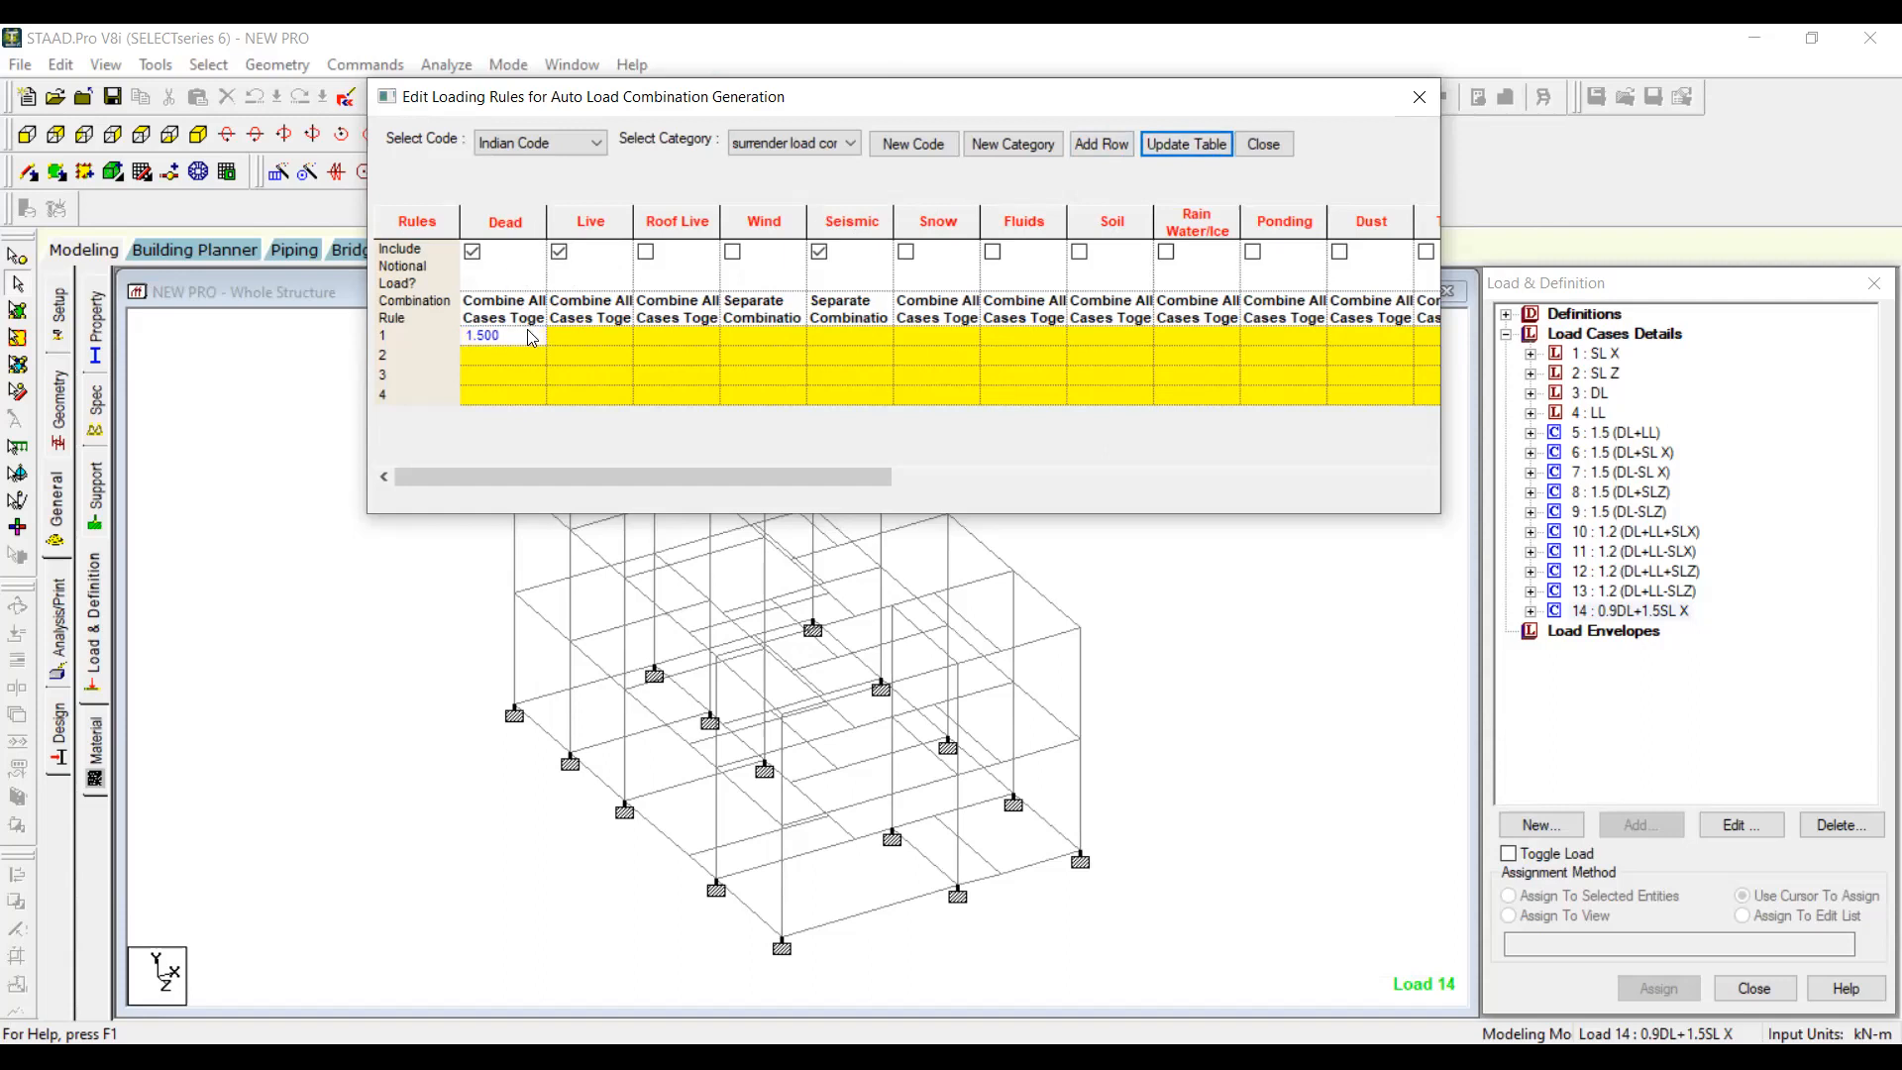
pyautogui.click(590, 338)
pyautogui.write('1.5')
pyautogui.click(1177, 148)
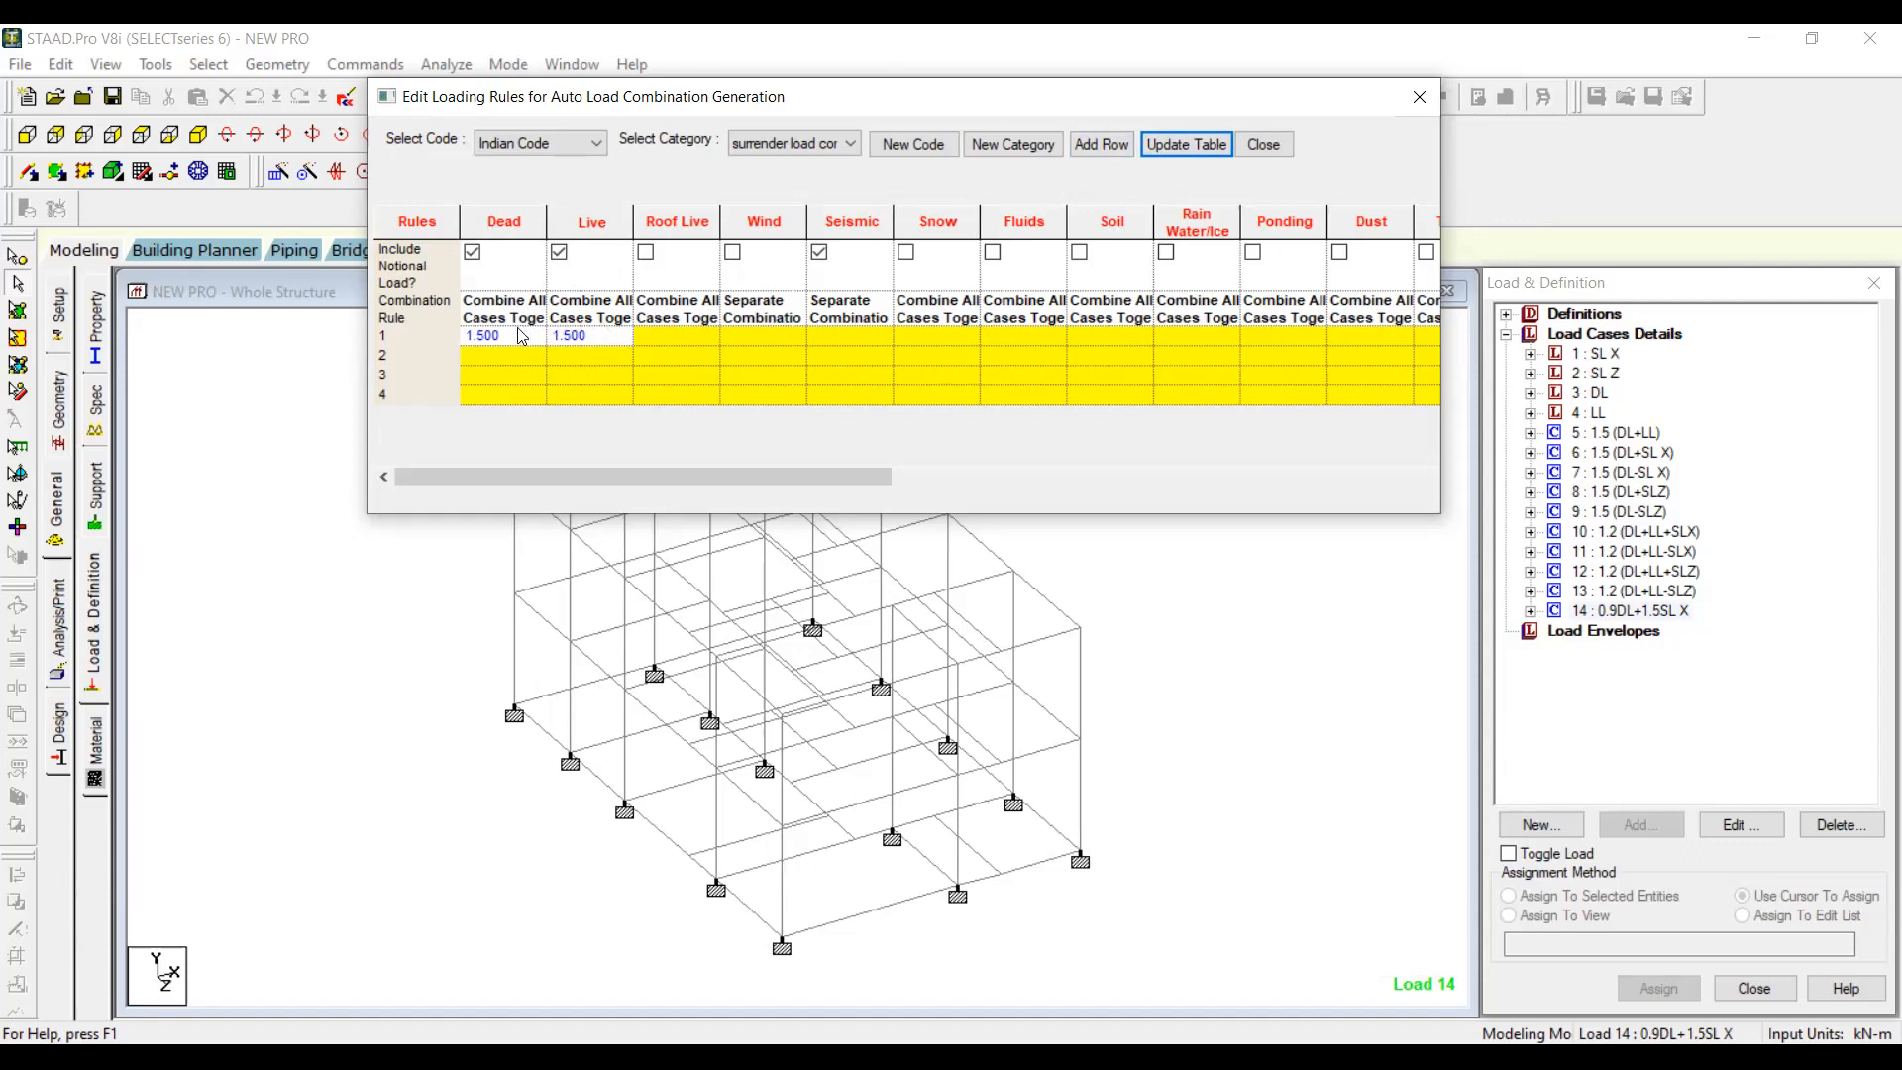
# Step: Set the Dead and Seismic factors of rule 2 to 1.5 and update the table
pyautogui.click(492, 359)
pyautogui.write('1.5')
pyautogui.click(574, 359)
pyautogui.click(825, 360)
pyautogui.write('1.5')
pyautogui.click(1189, 148)
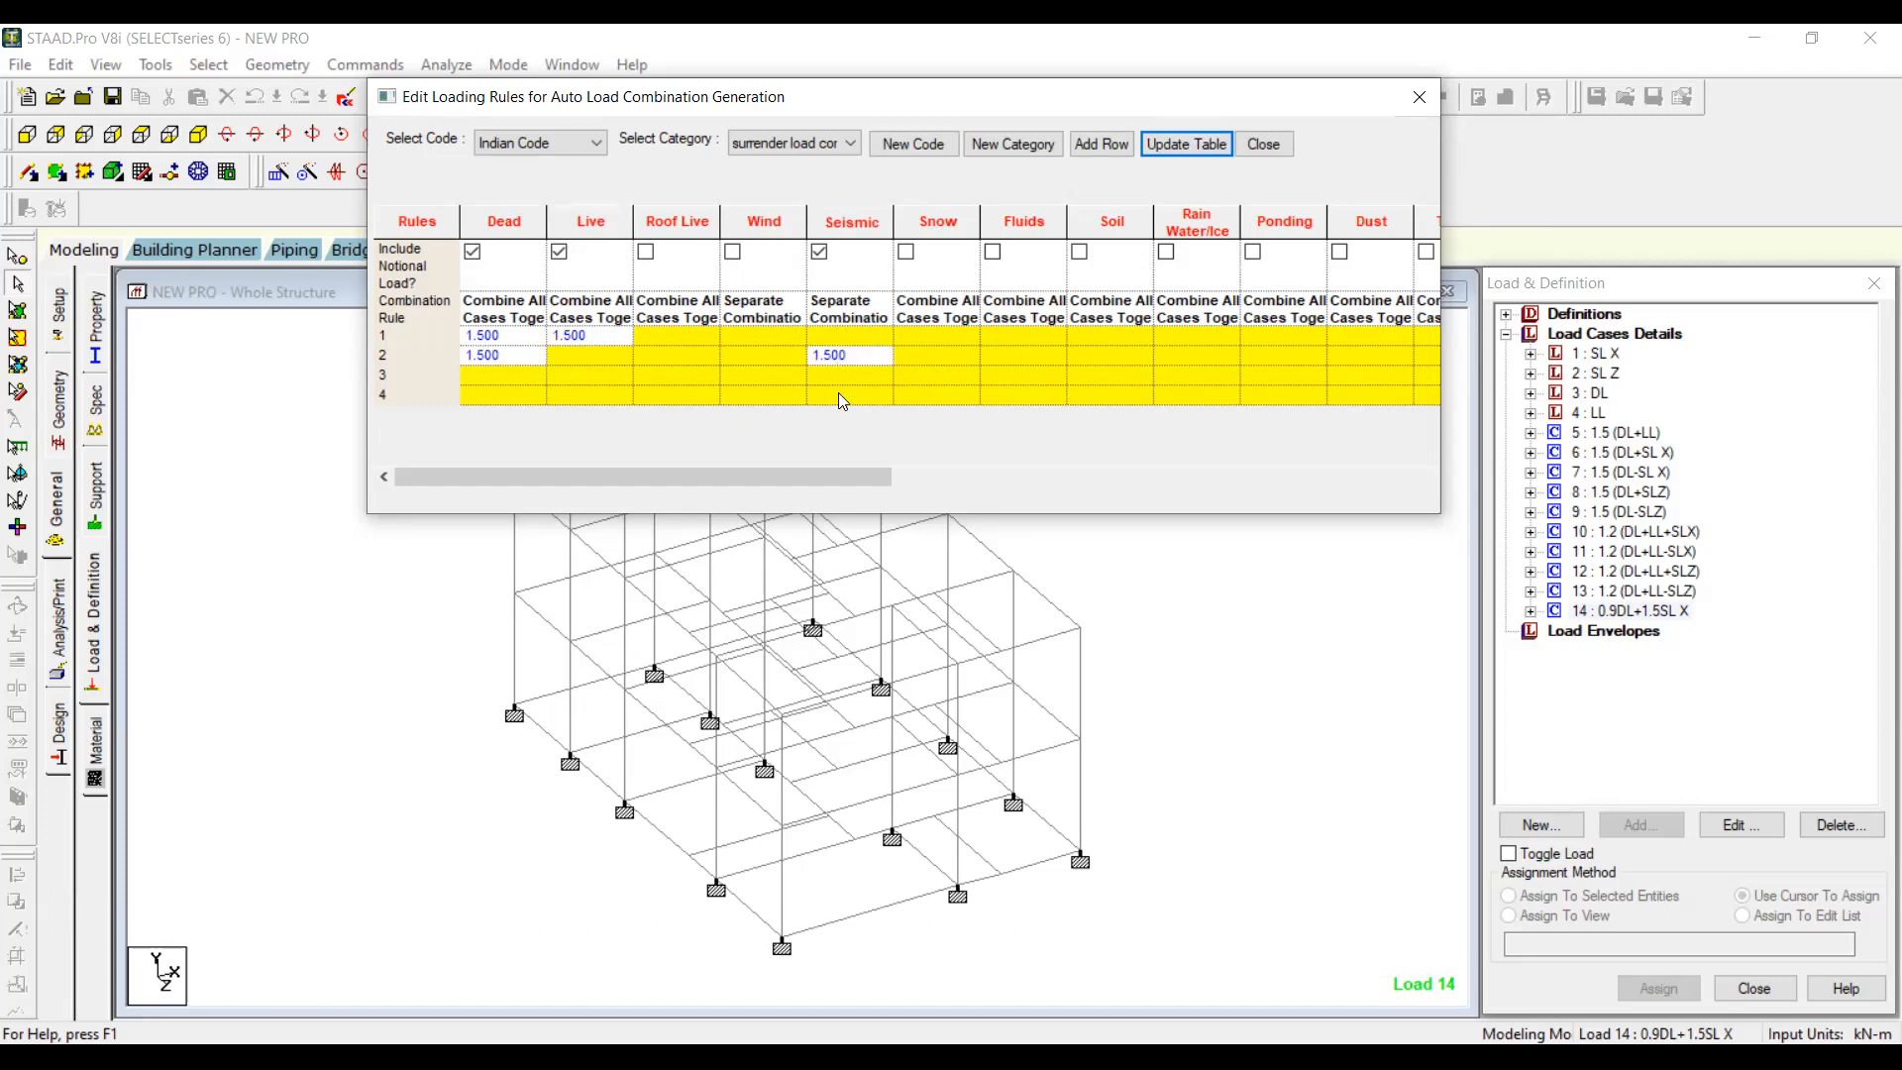
# Step: Set the Dead, Live and Seismic factors of rule 3 to 1.2 and update the table
pyautogui.click(502, 377)
pyautogui.write('1.2')
pyautogui.click(576, 375)
pyautogui.write('1.2')
pyautogui.click(819, 377)
pyautogui.click(817, 374)
pyautogui.write('1.2')
pyautogui.click(1181, 149)
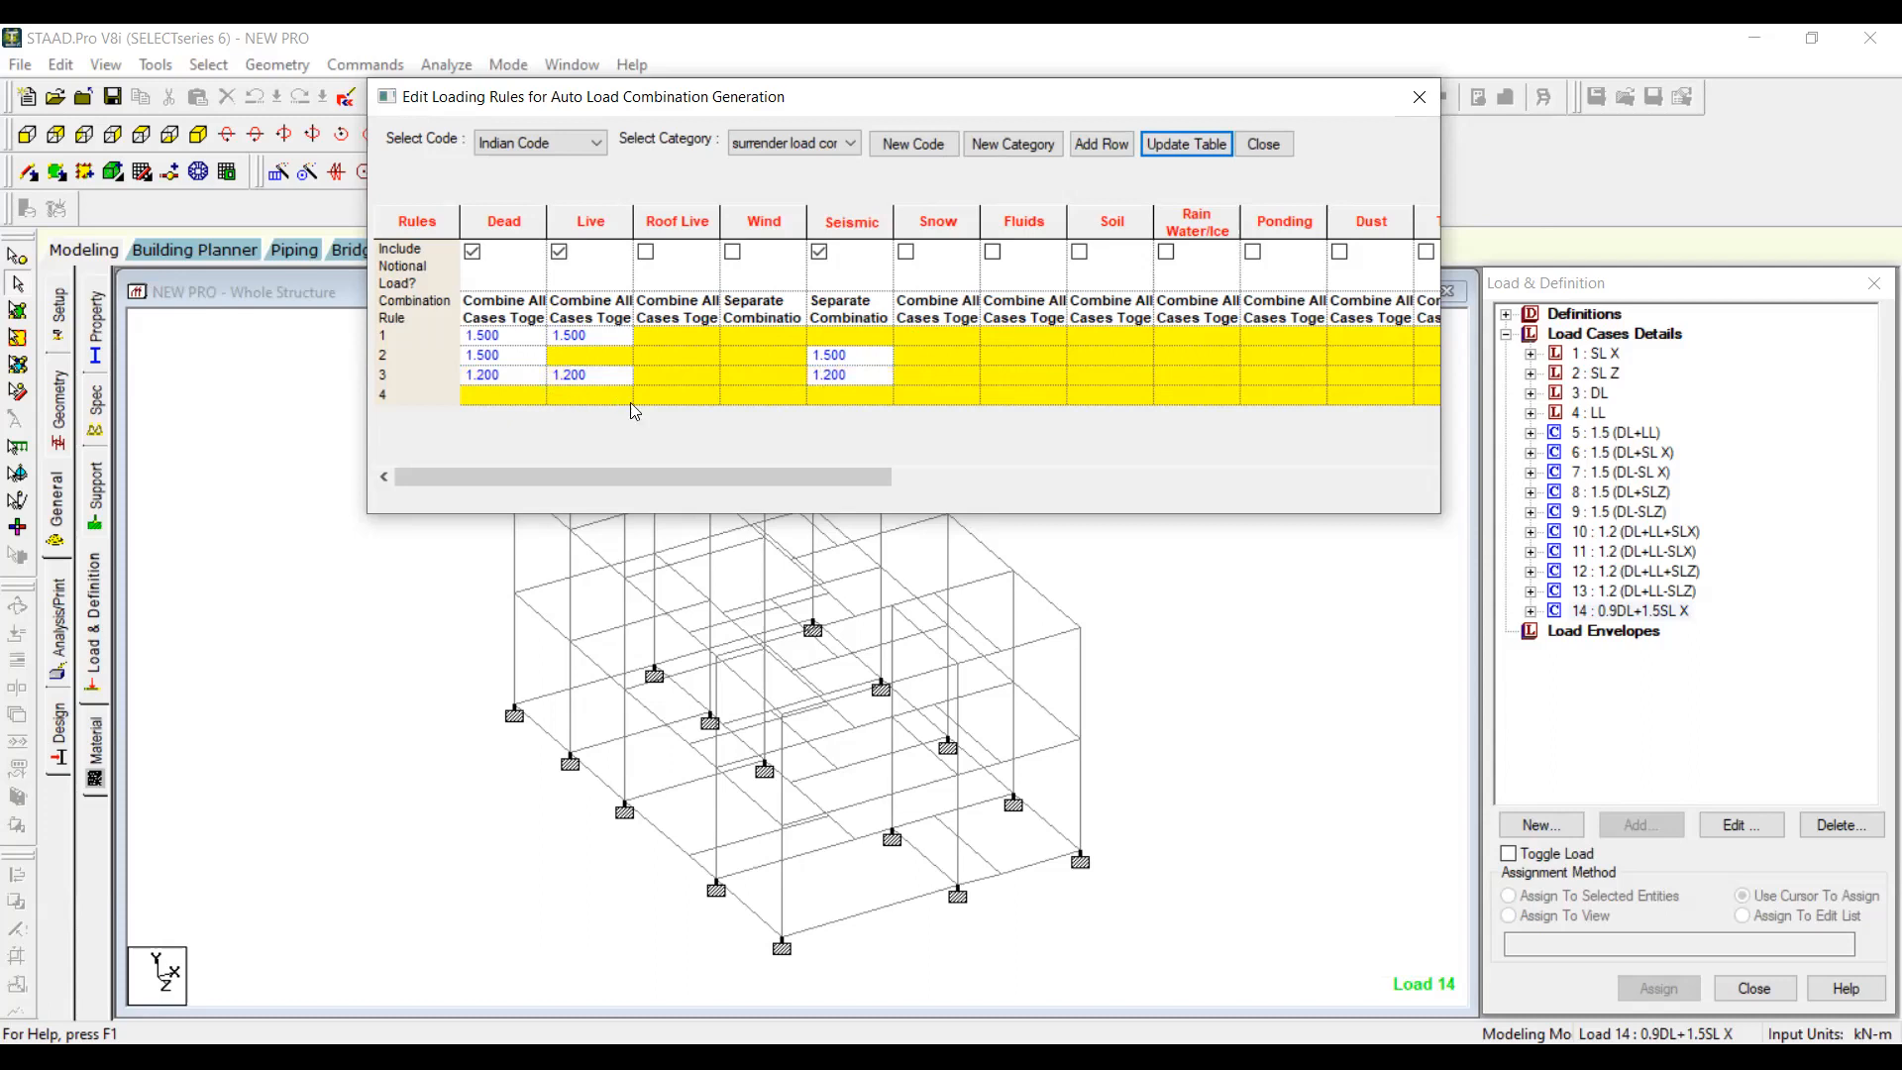
# Step: Set rule 4 to a Dead factor of 0.9 and a Seismic factor of 1.5, update the table and close the editor
pyautogui.click(523, 395)
pyautogui.write('0.9')
pyautogui.click(1203, 144)
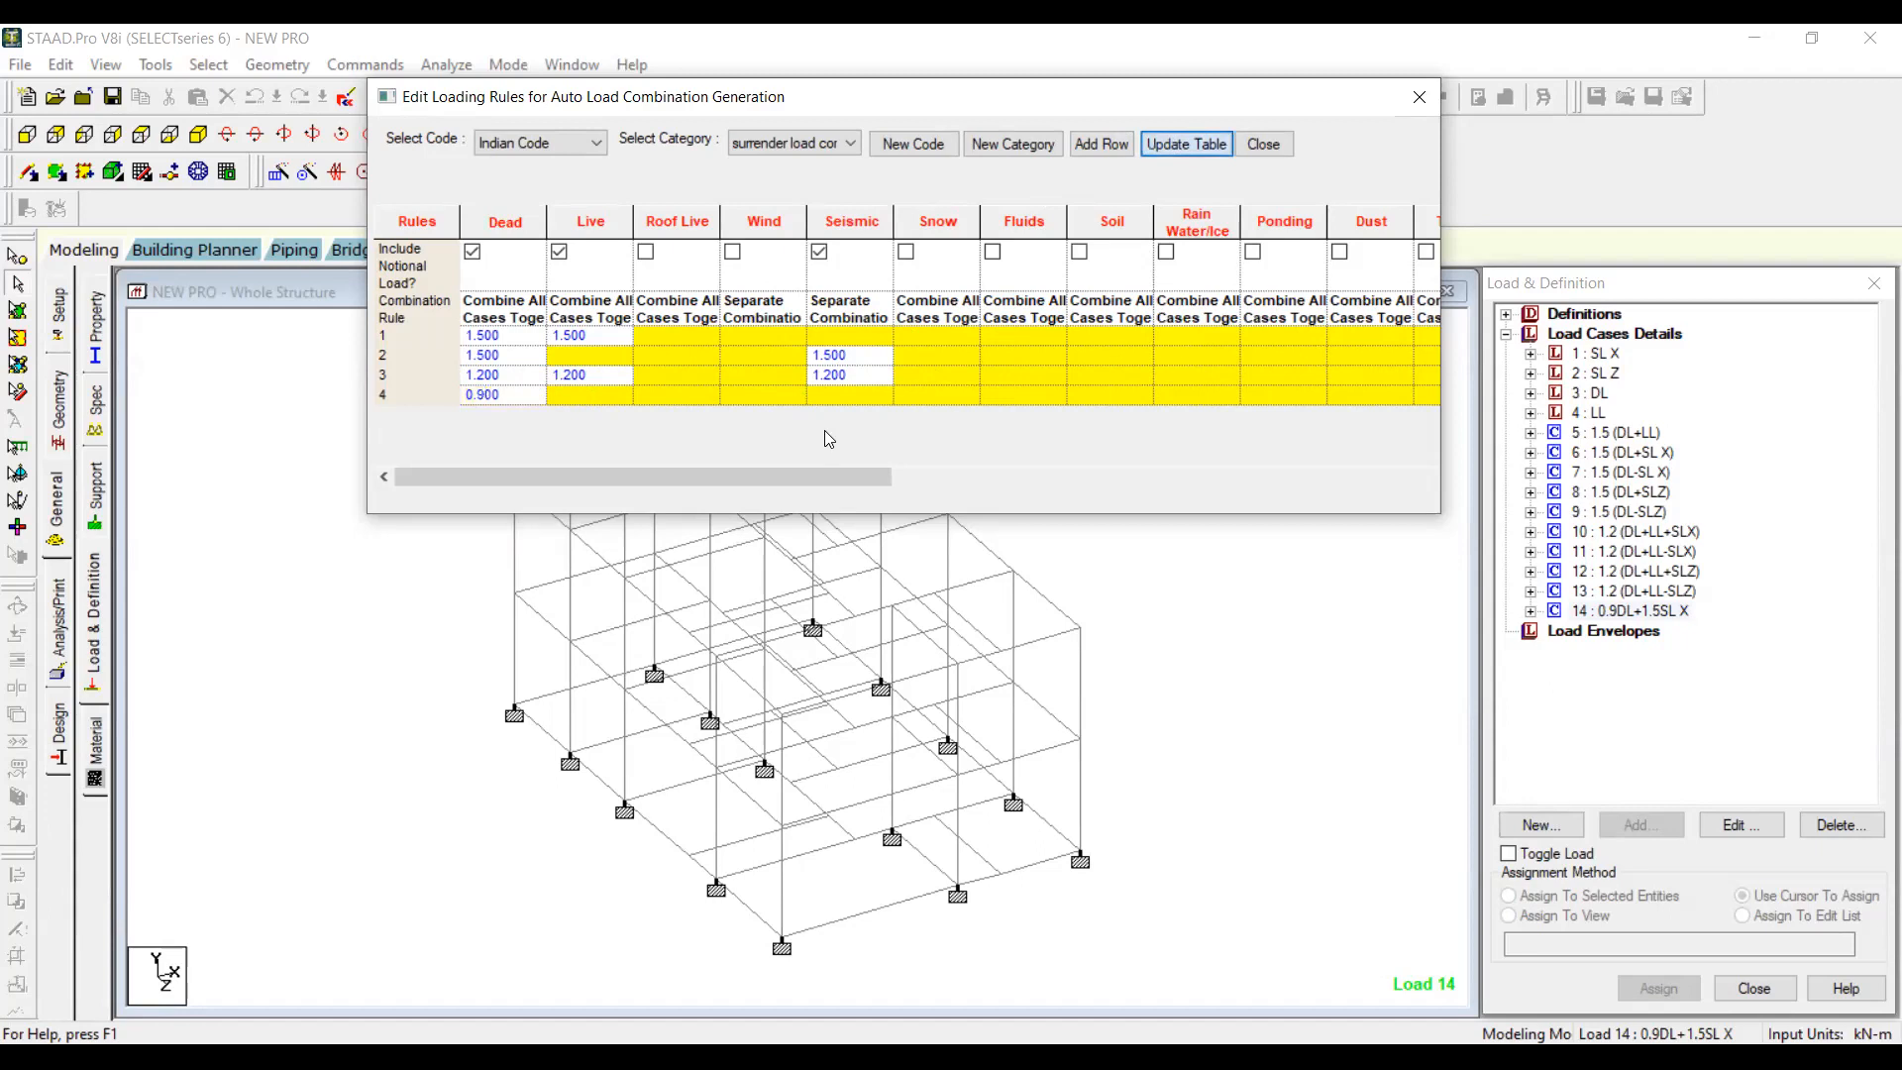
pyautogui.click(842, 397)
pyautogui.write('1.5')
pyautogui.click(1155, 147)
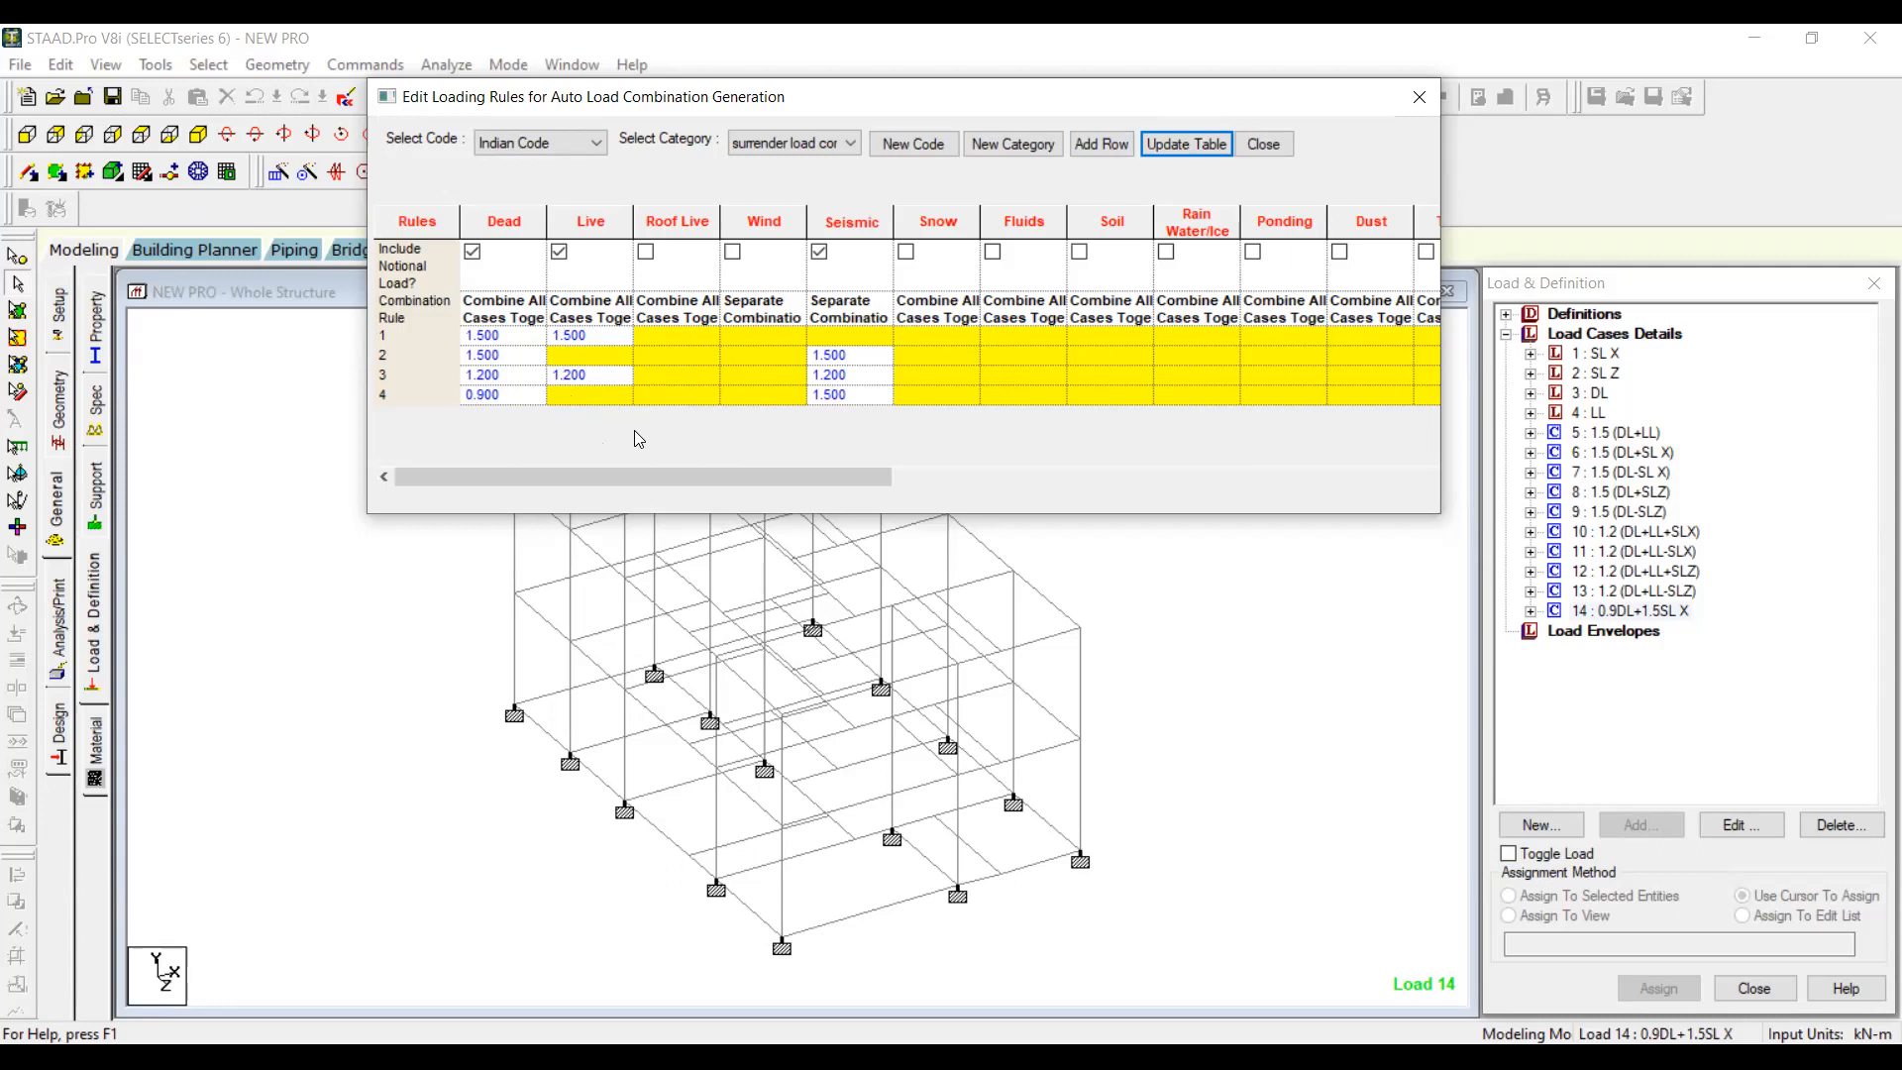
pyautogui.click(1173, 146)
pyautogui.click(1265, 145)
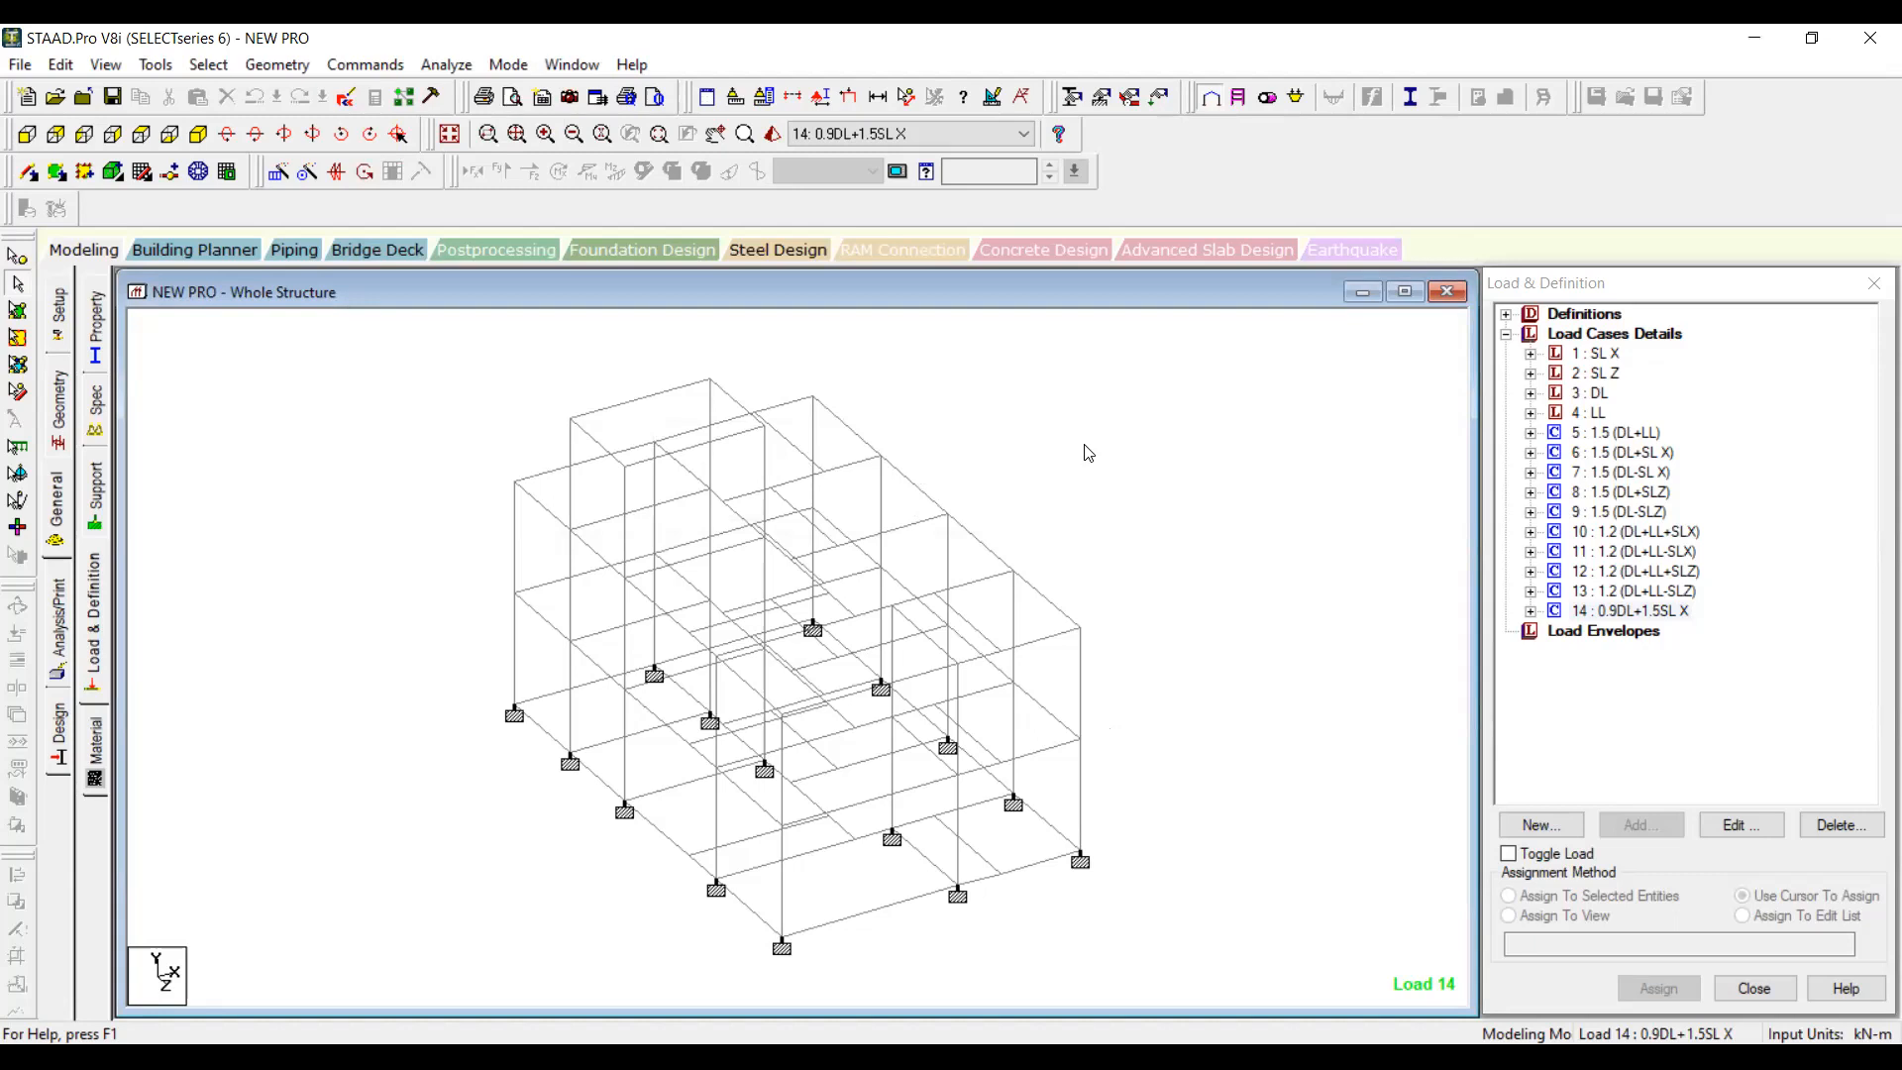
# Step: Reopen the auto load rules editor and review the surrender load comb category under the Indian Code
pyautogui.click(1026, 97)
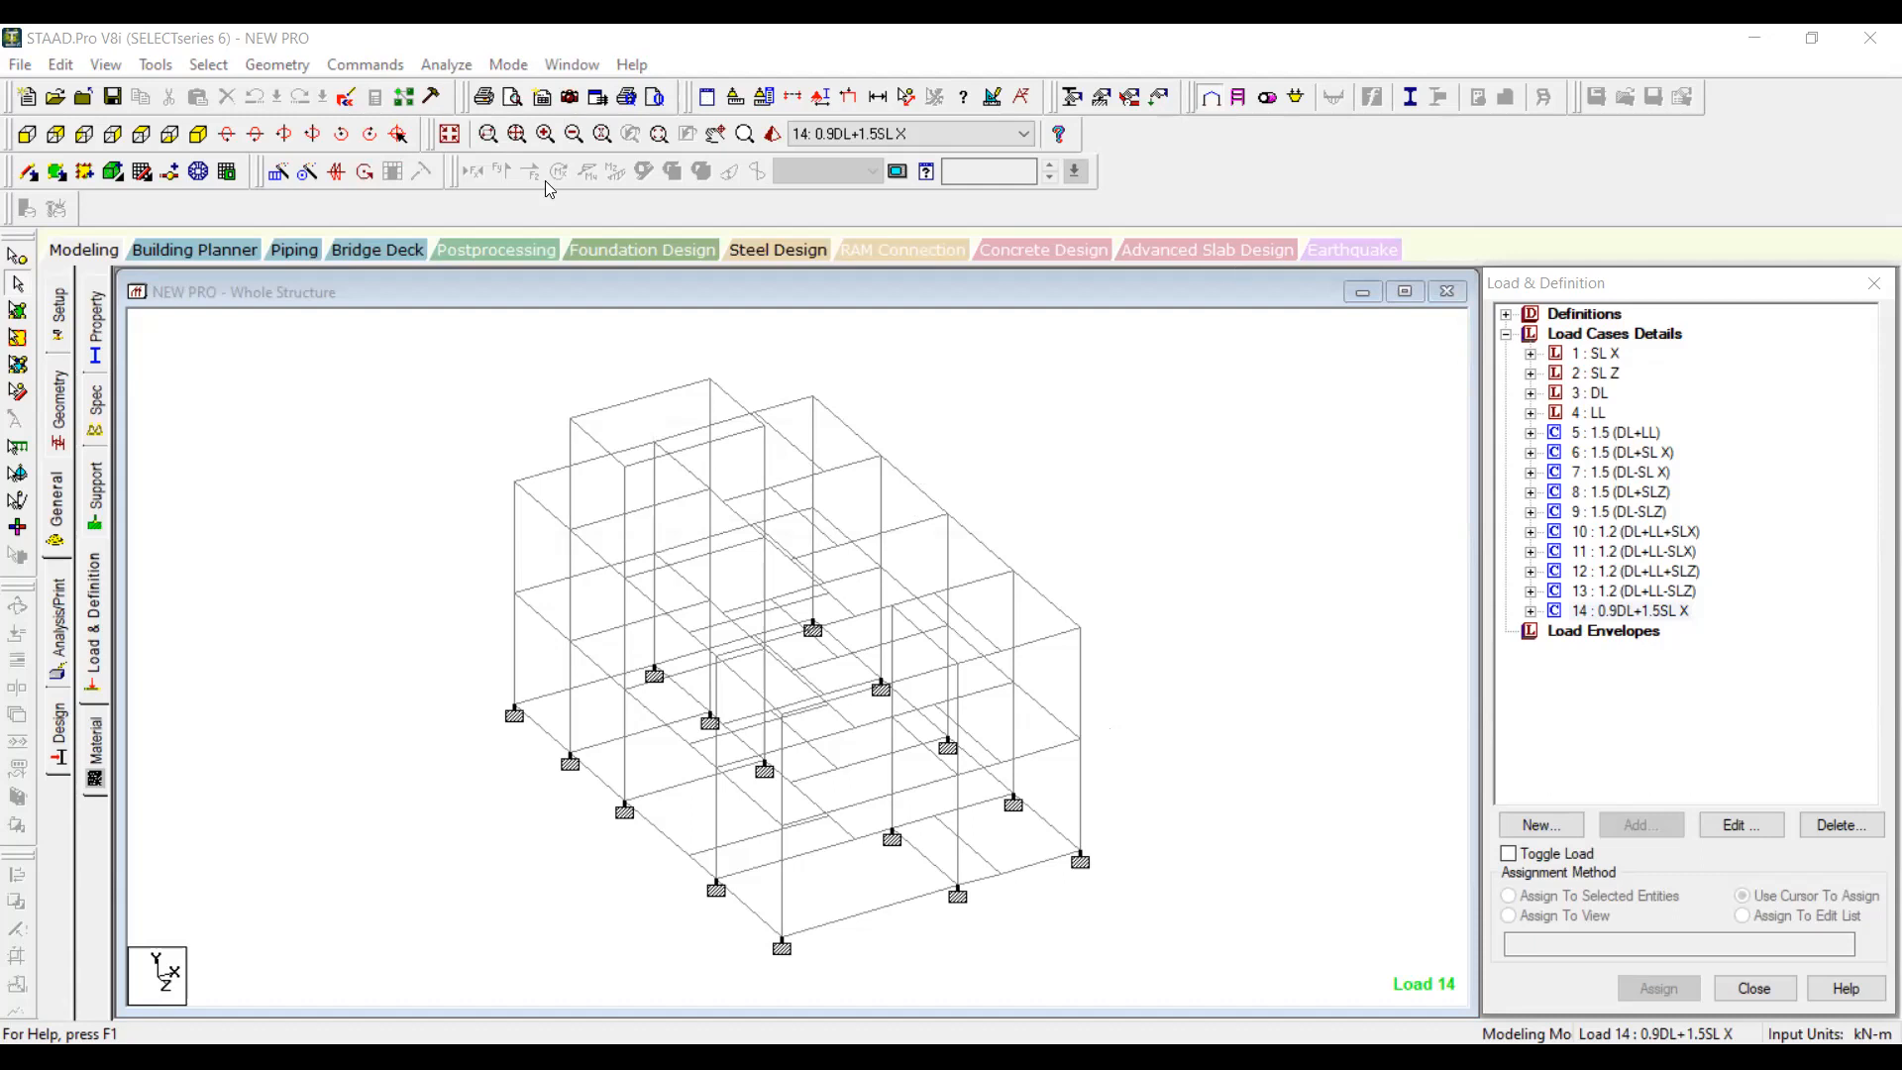
pyautogui.click(660, 310)
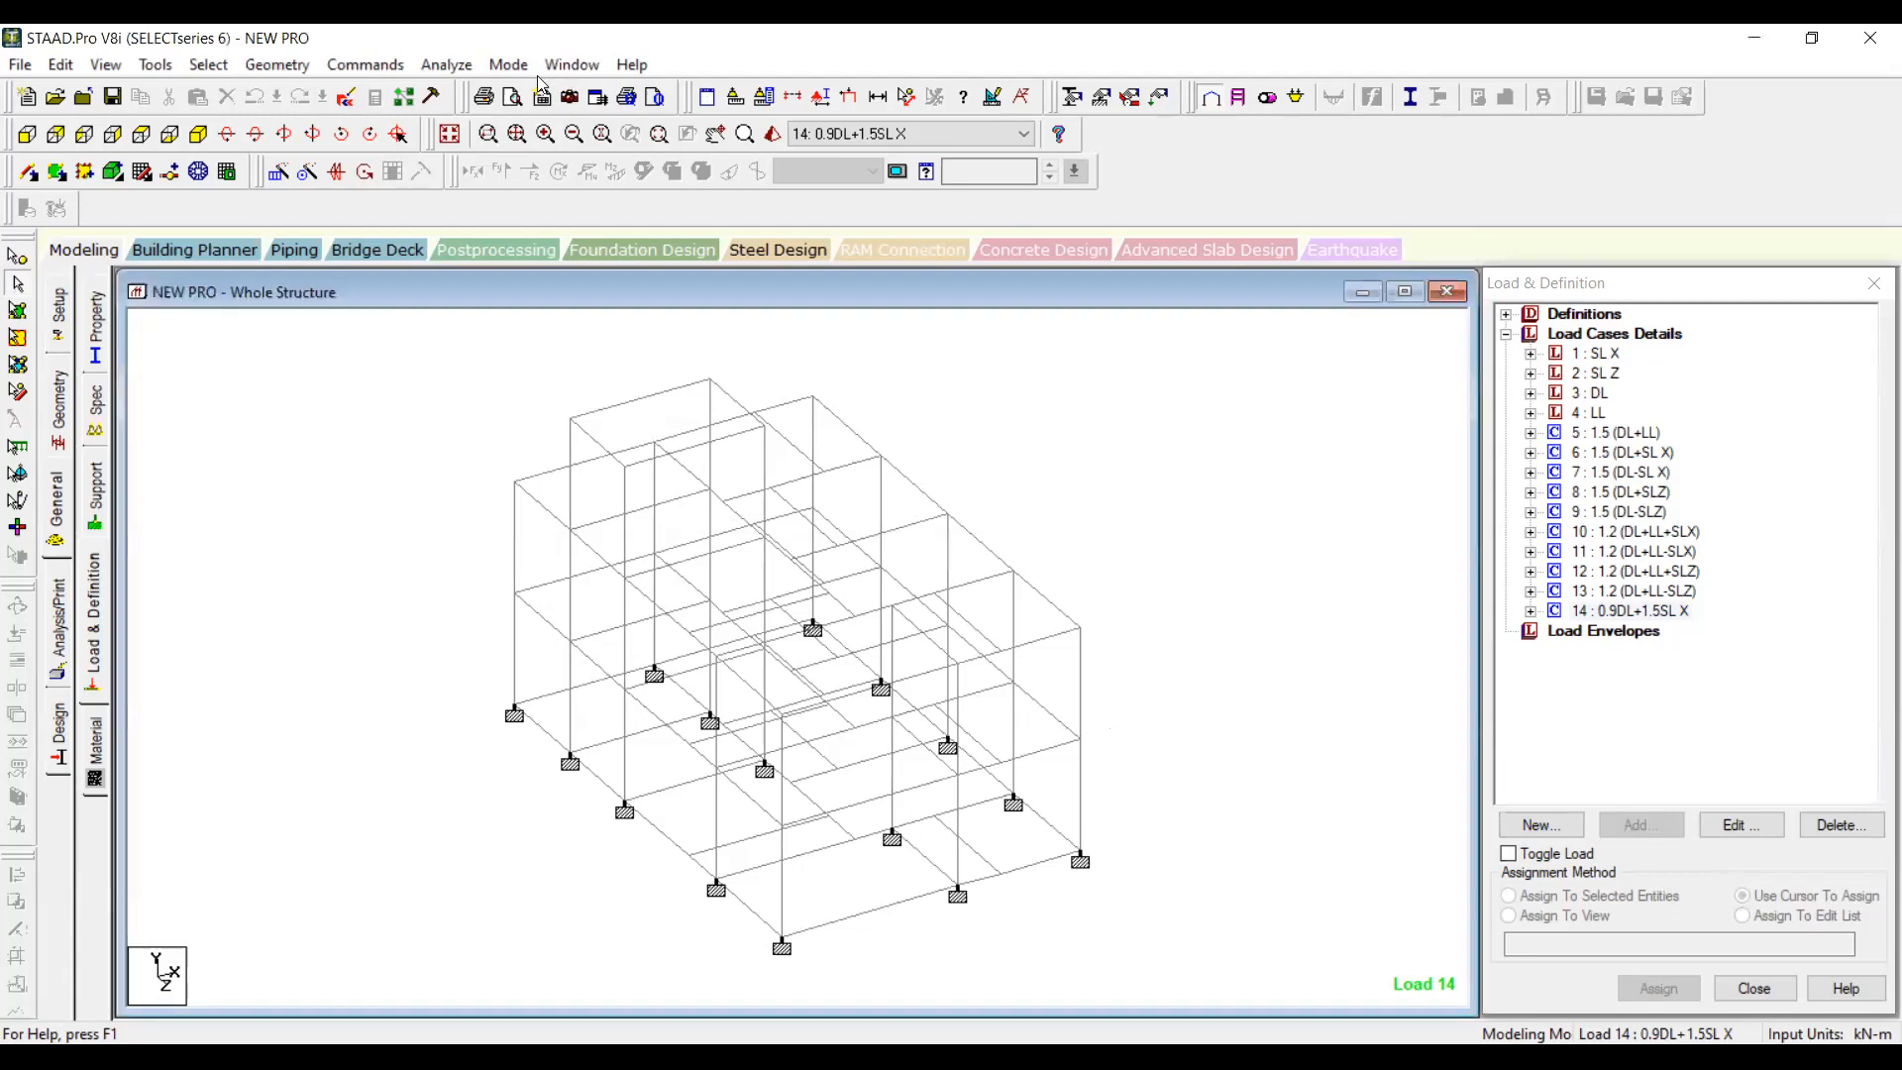
pyautogui.click(465, 70)
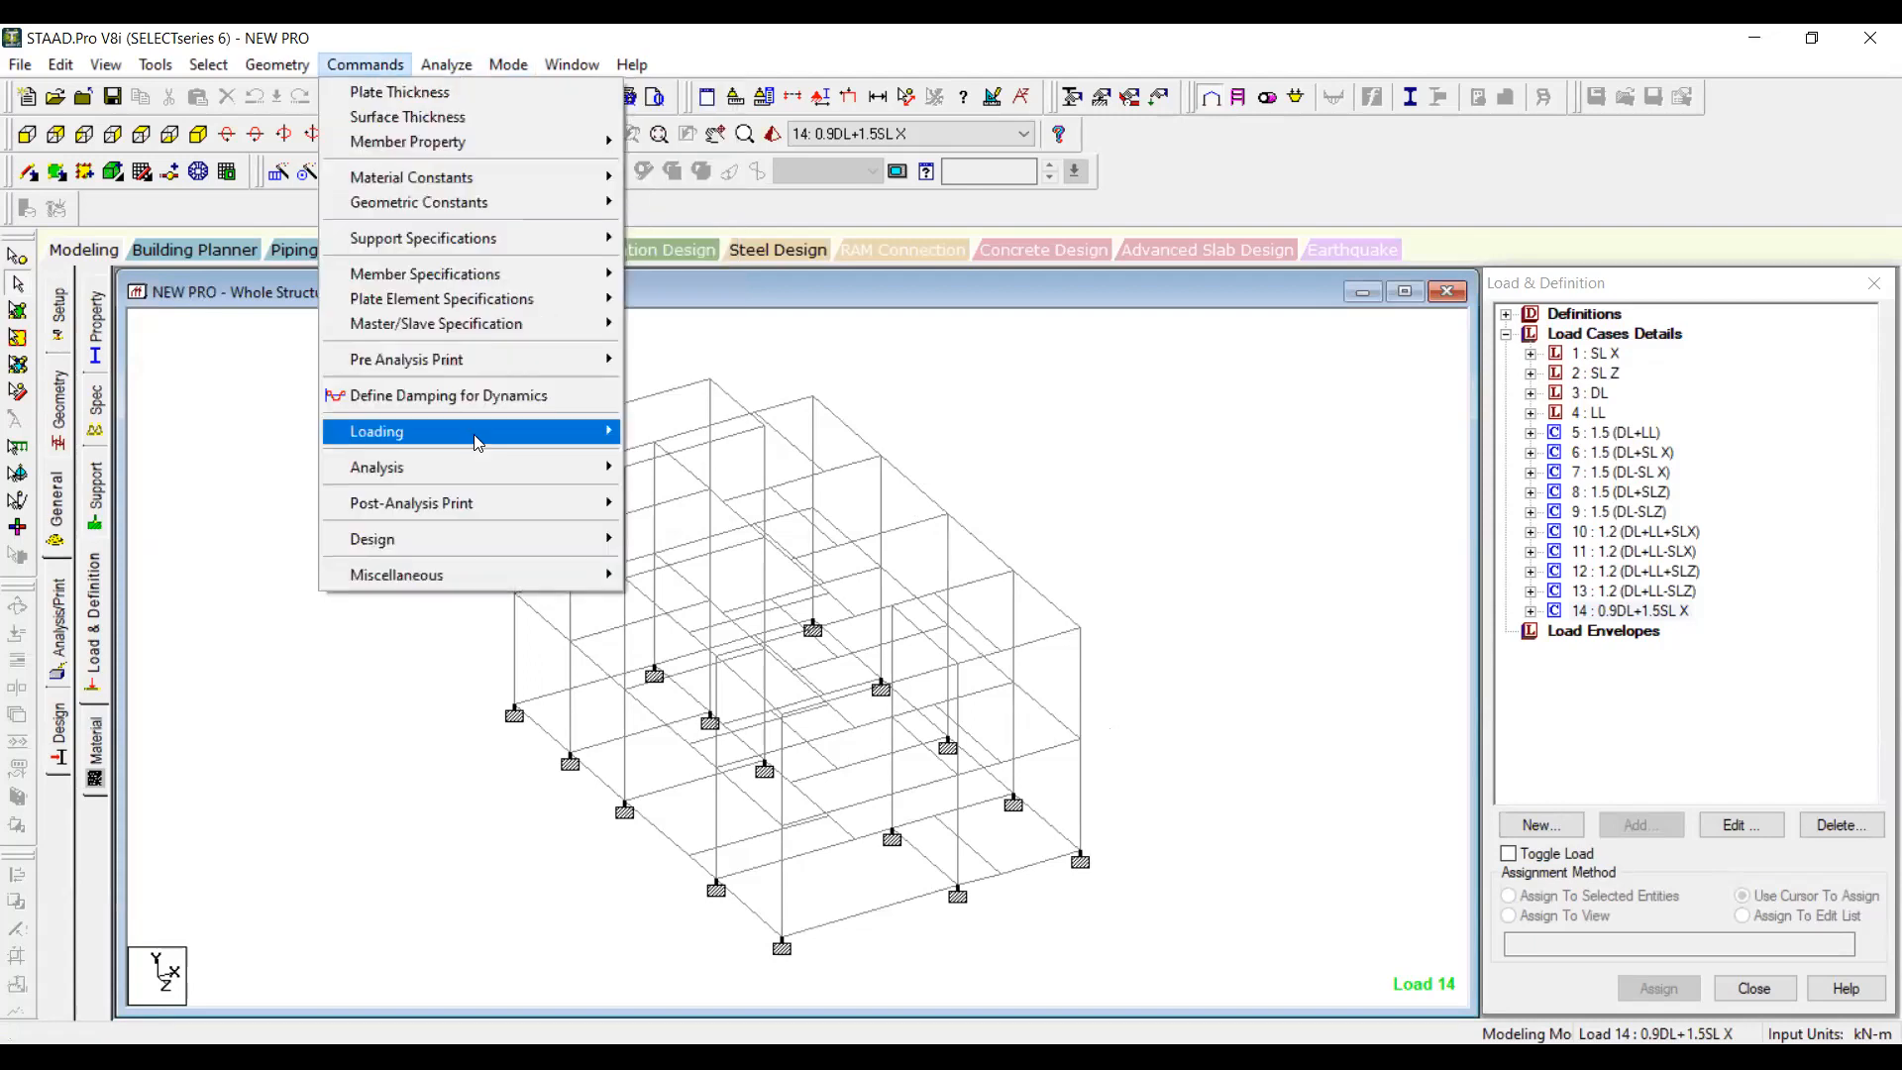
pyautogui.moveTo(396, 431)
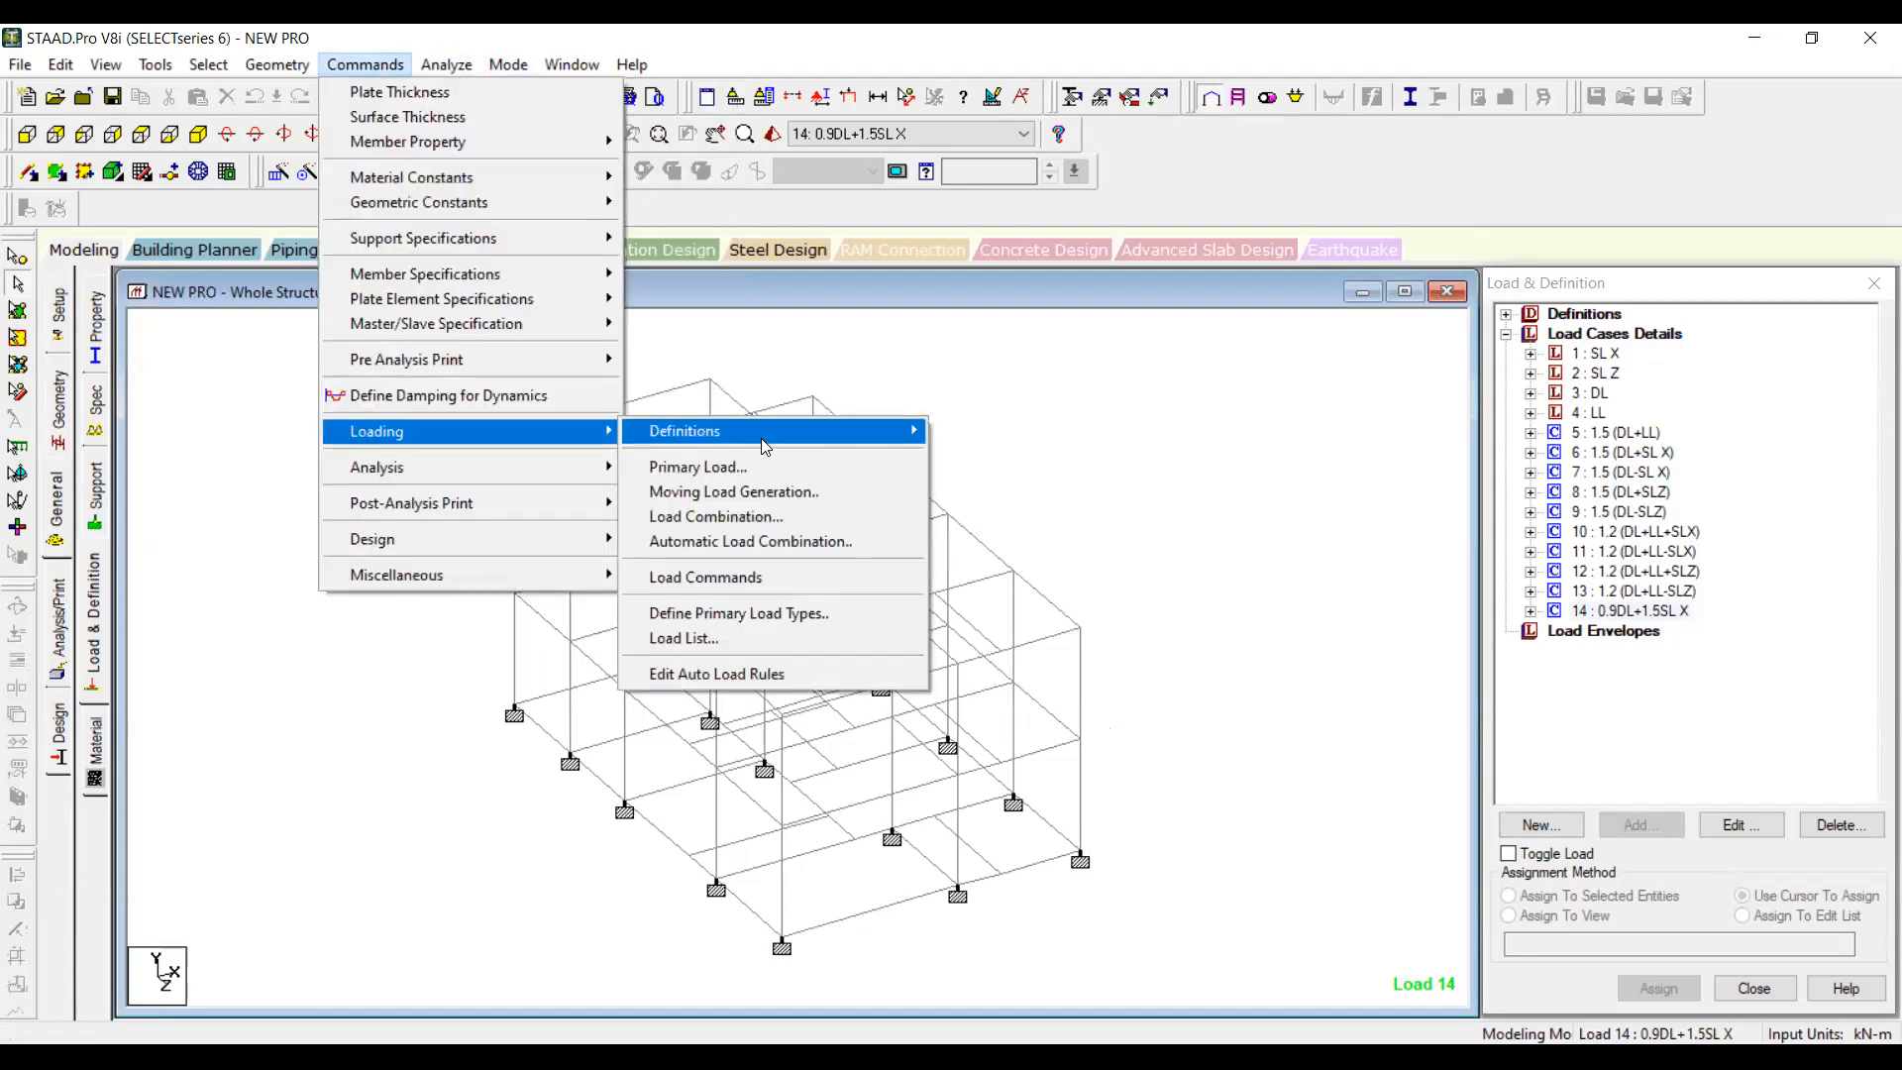
pyautogui.click(789, 671)
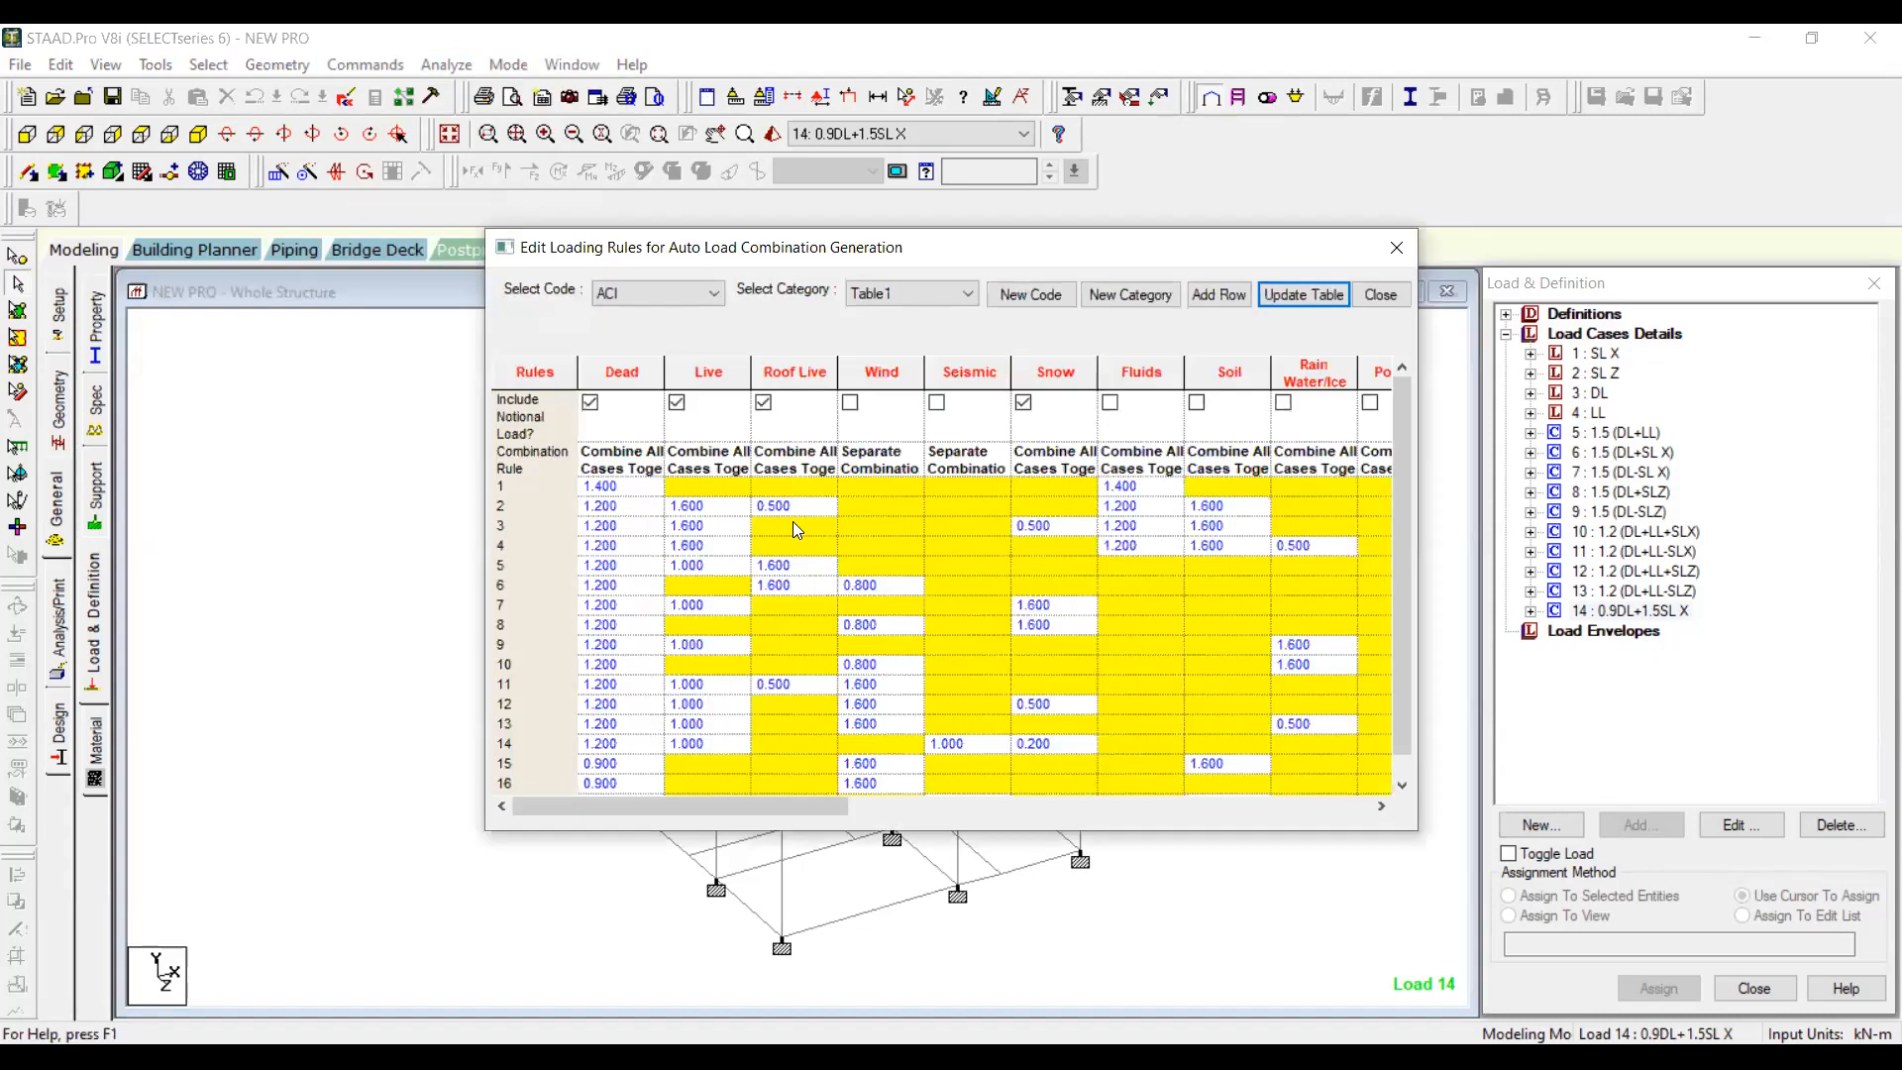
pyautogui.click(710, 295)
pyautogui.click(685, 410)
pyautogui.click(912, 294)
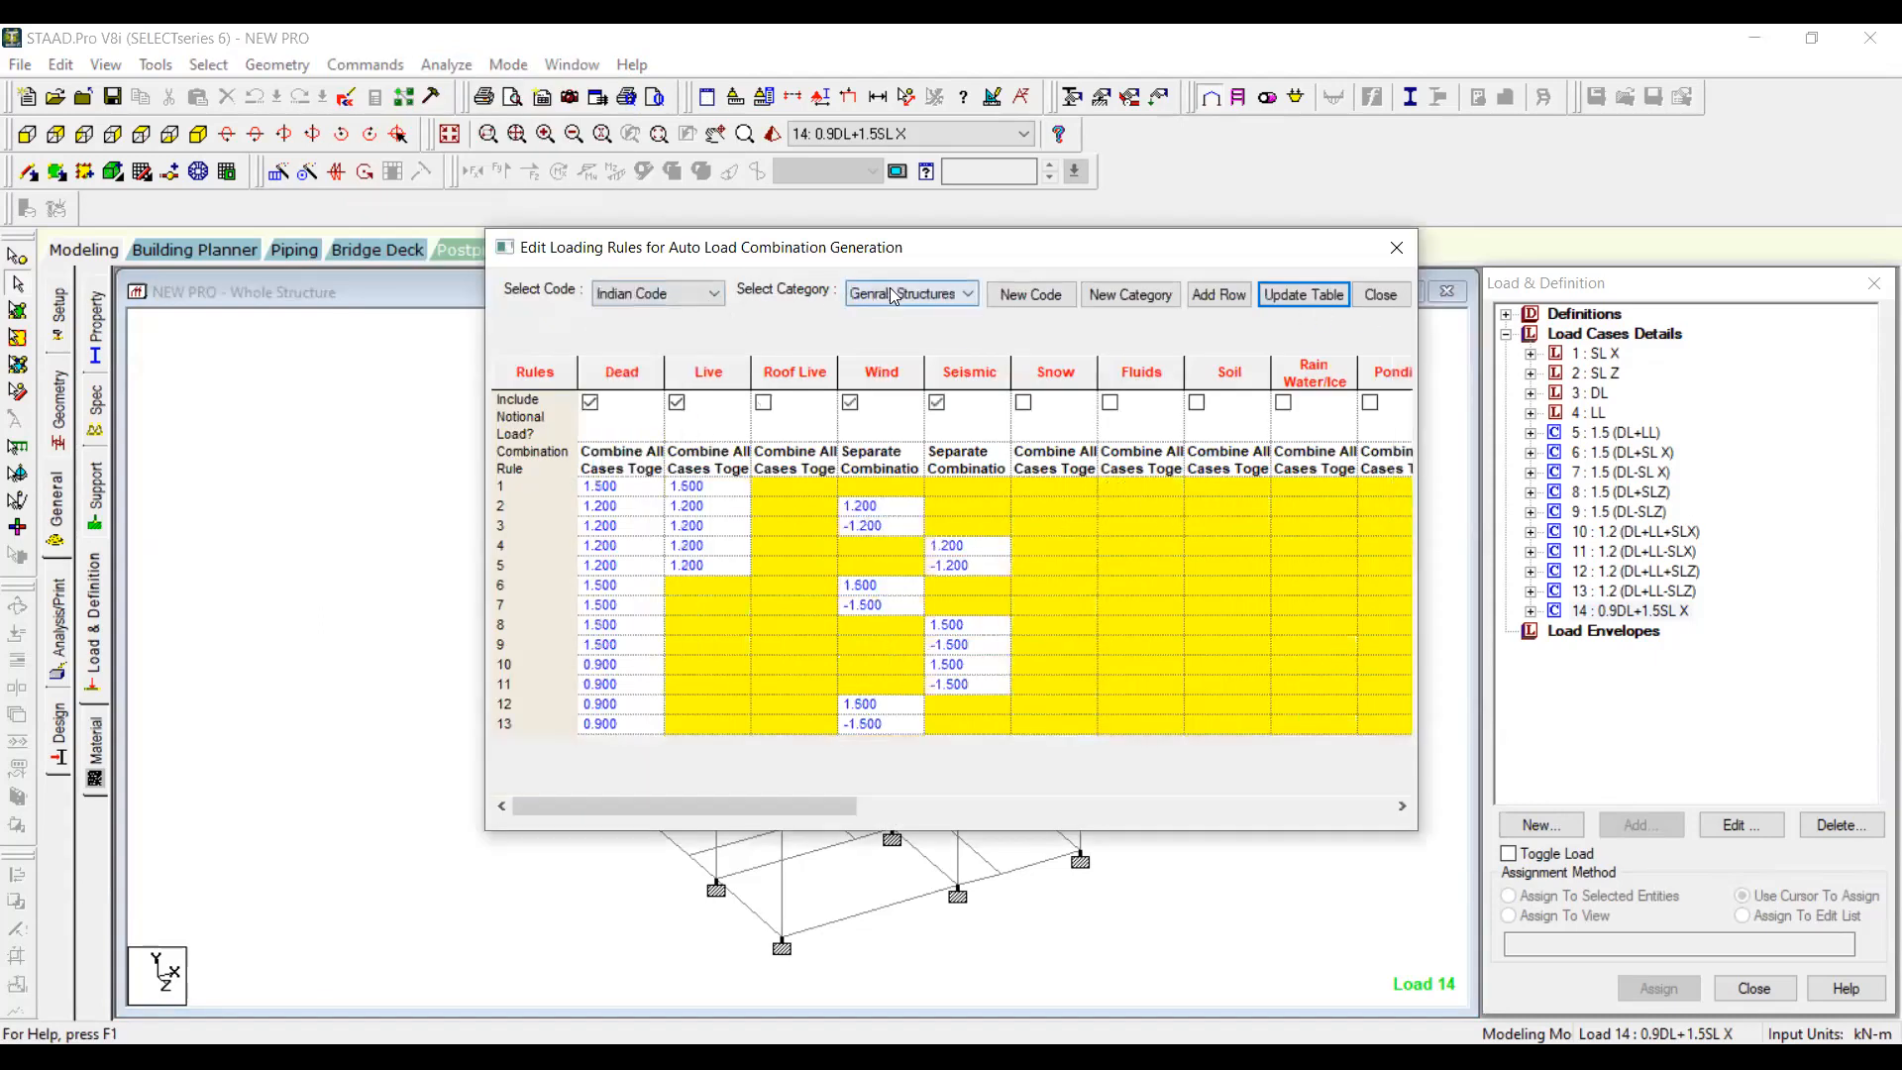
pyautogui.click(907, 364)
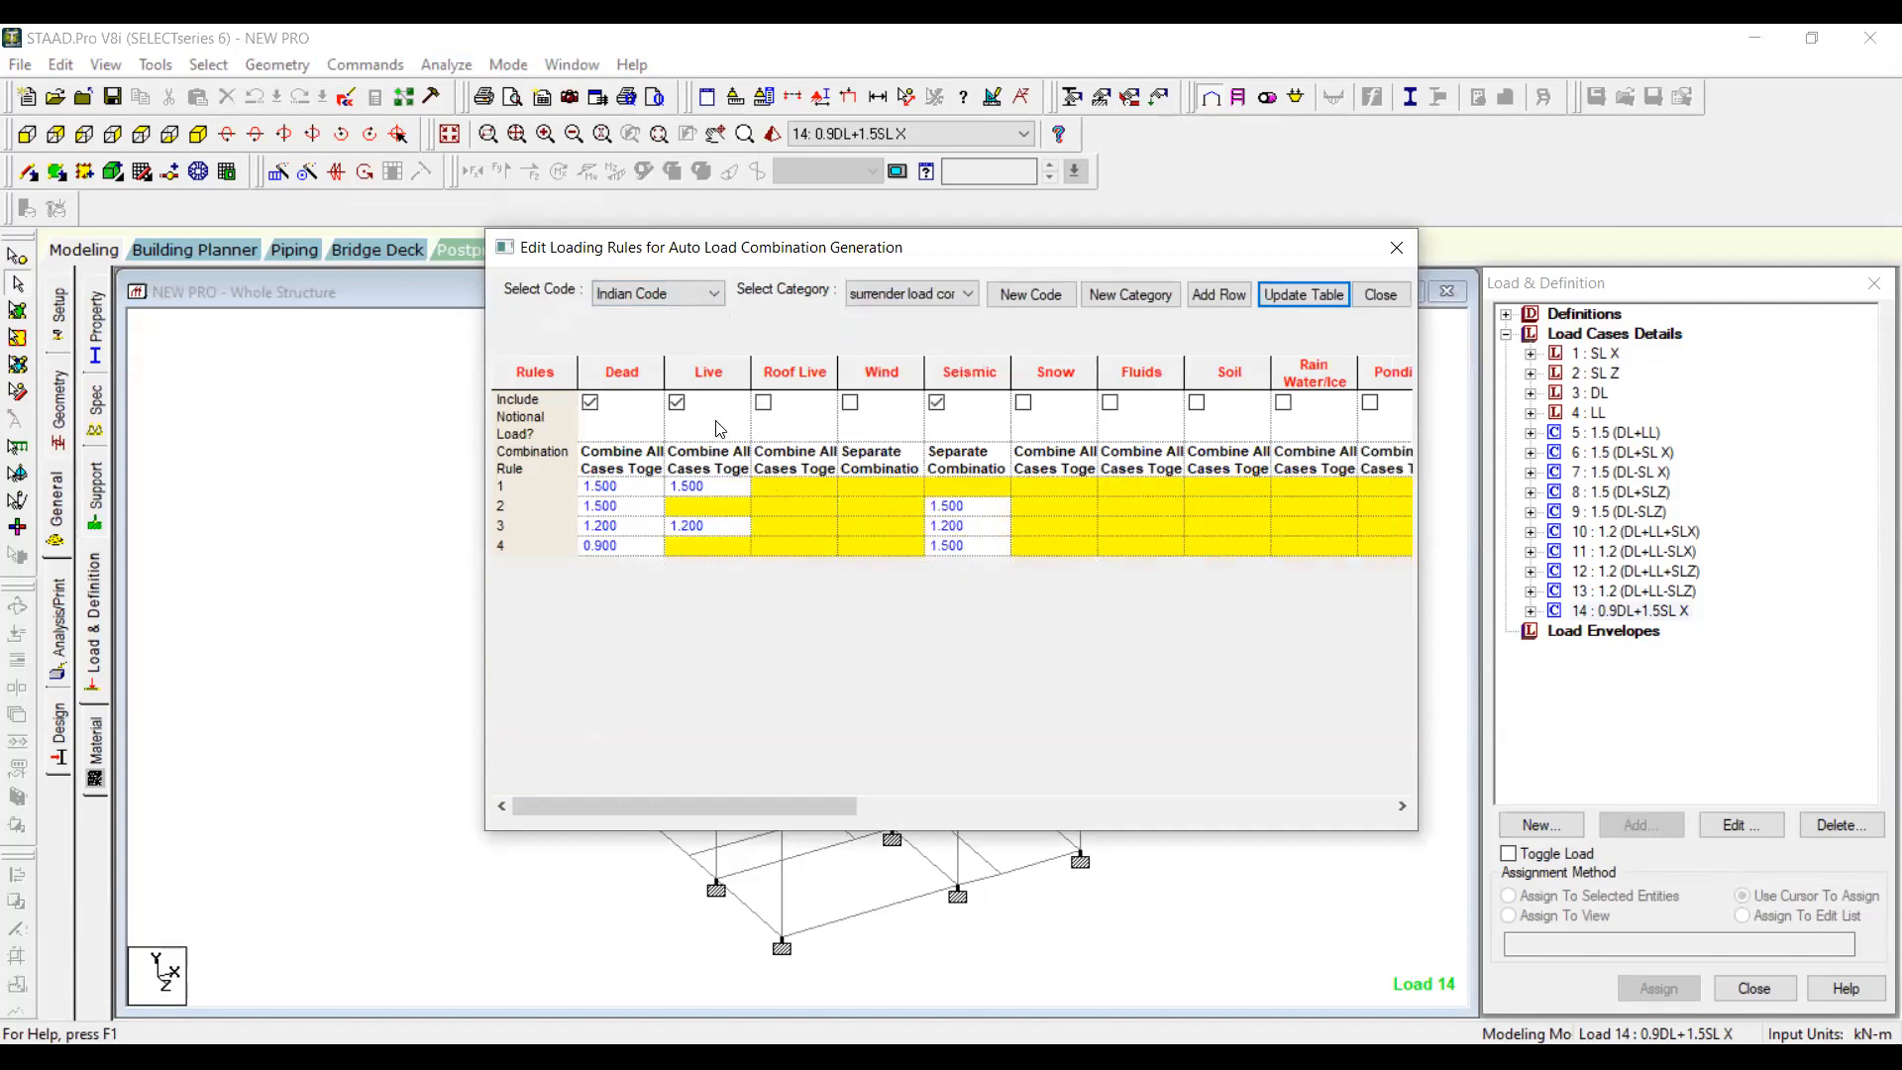
pyautogui.click(769, 485)
# Step: In the Genral_Structures category, enter a Live factor of 1.5 for rule 7
pyautogui.click(936, 295)
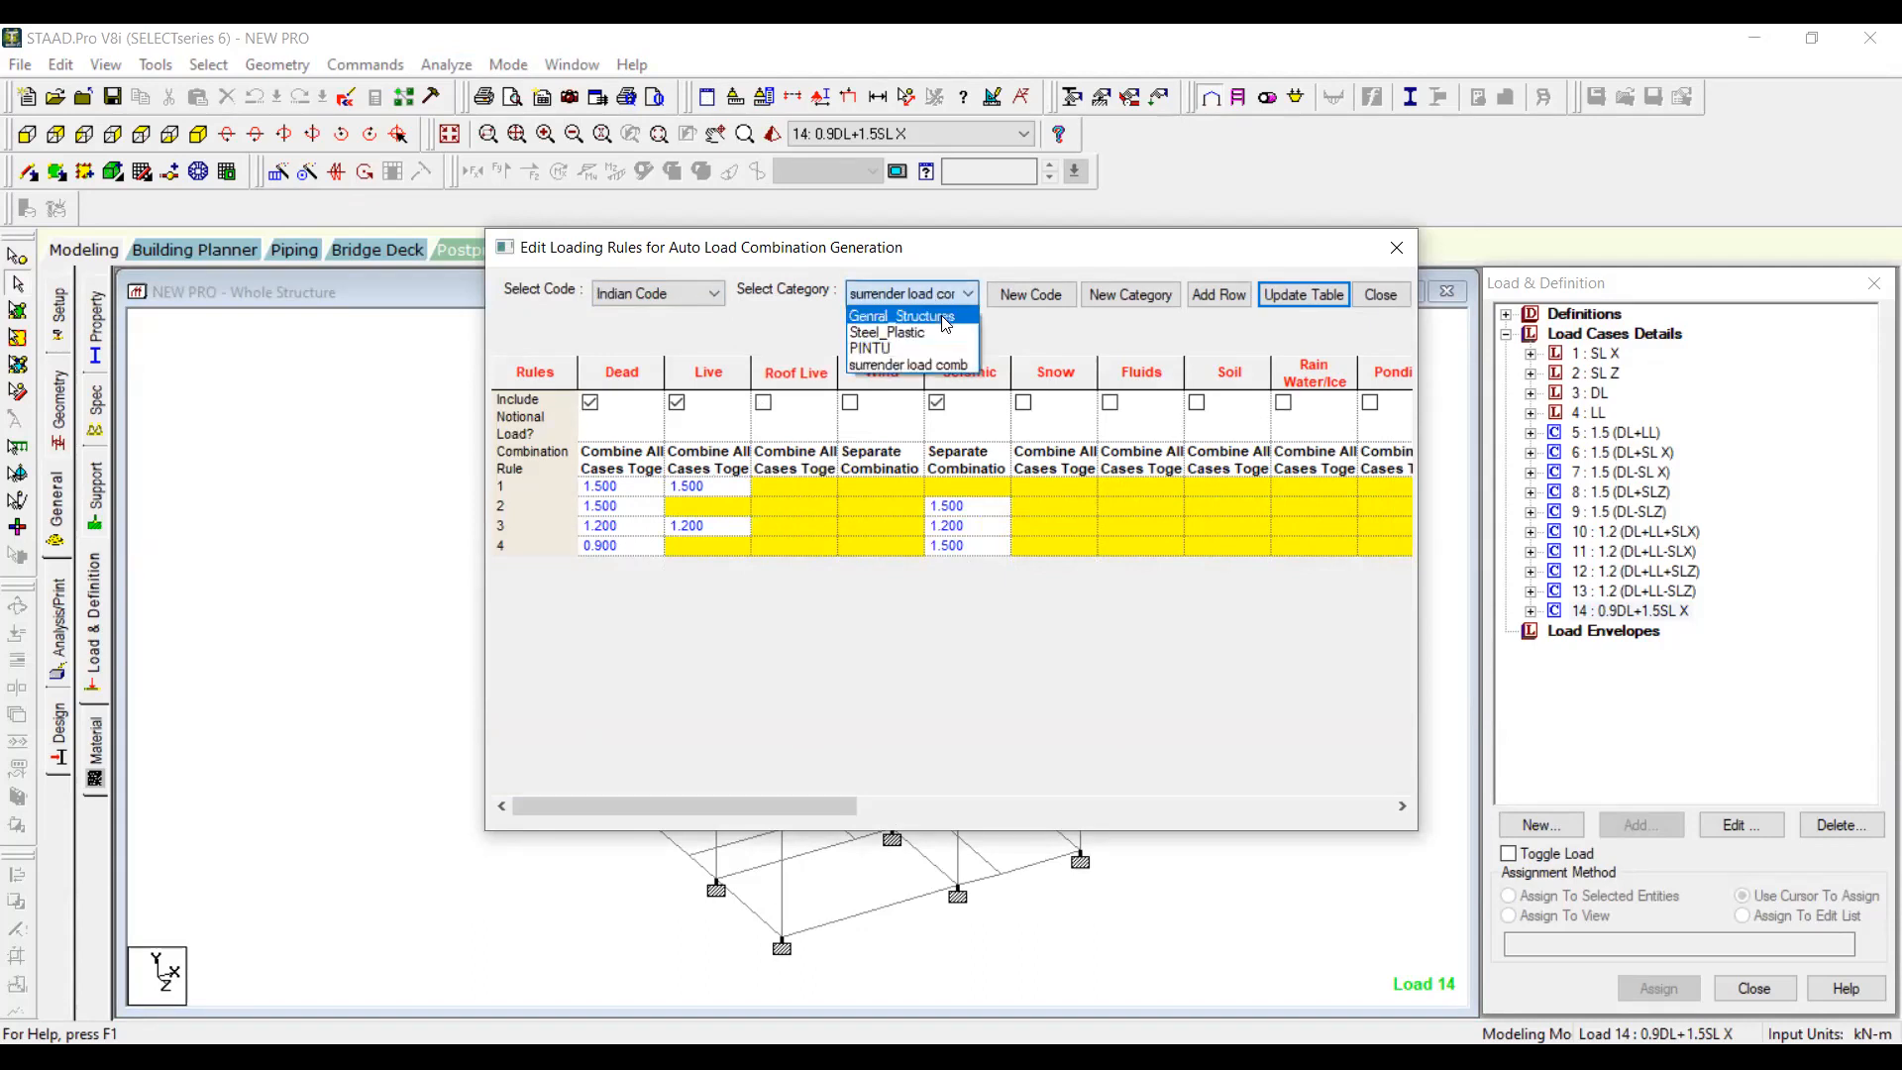
pyautogui.click(941, 315)
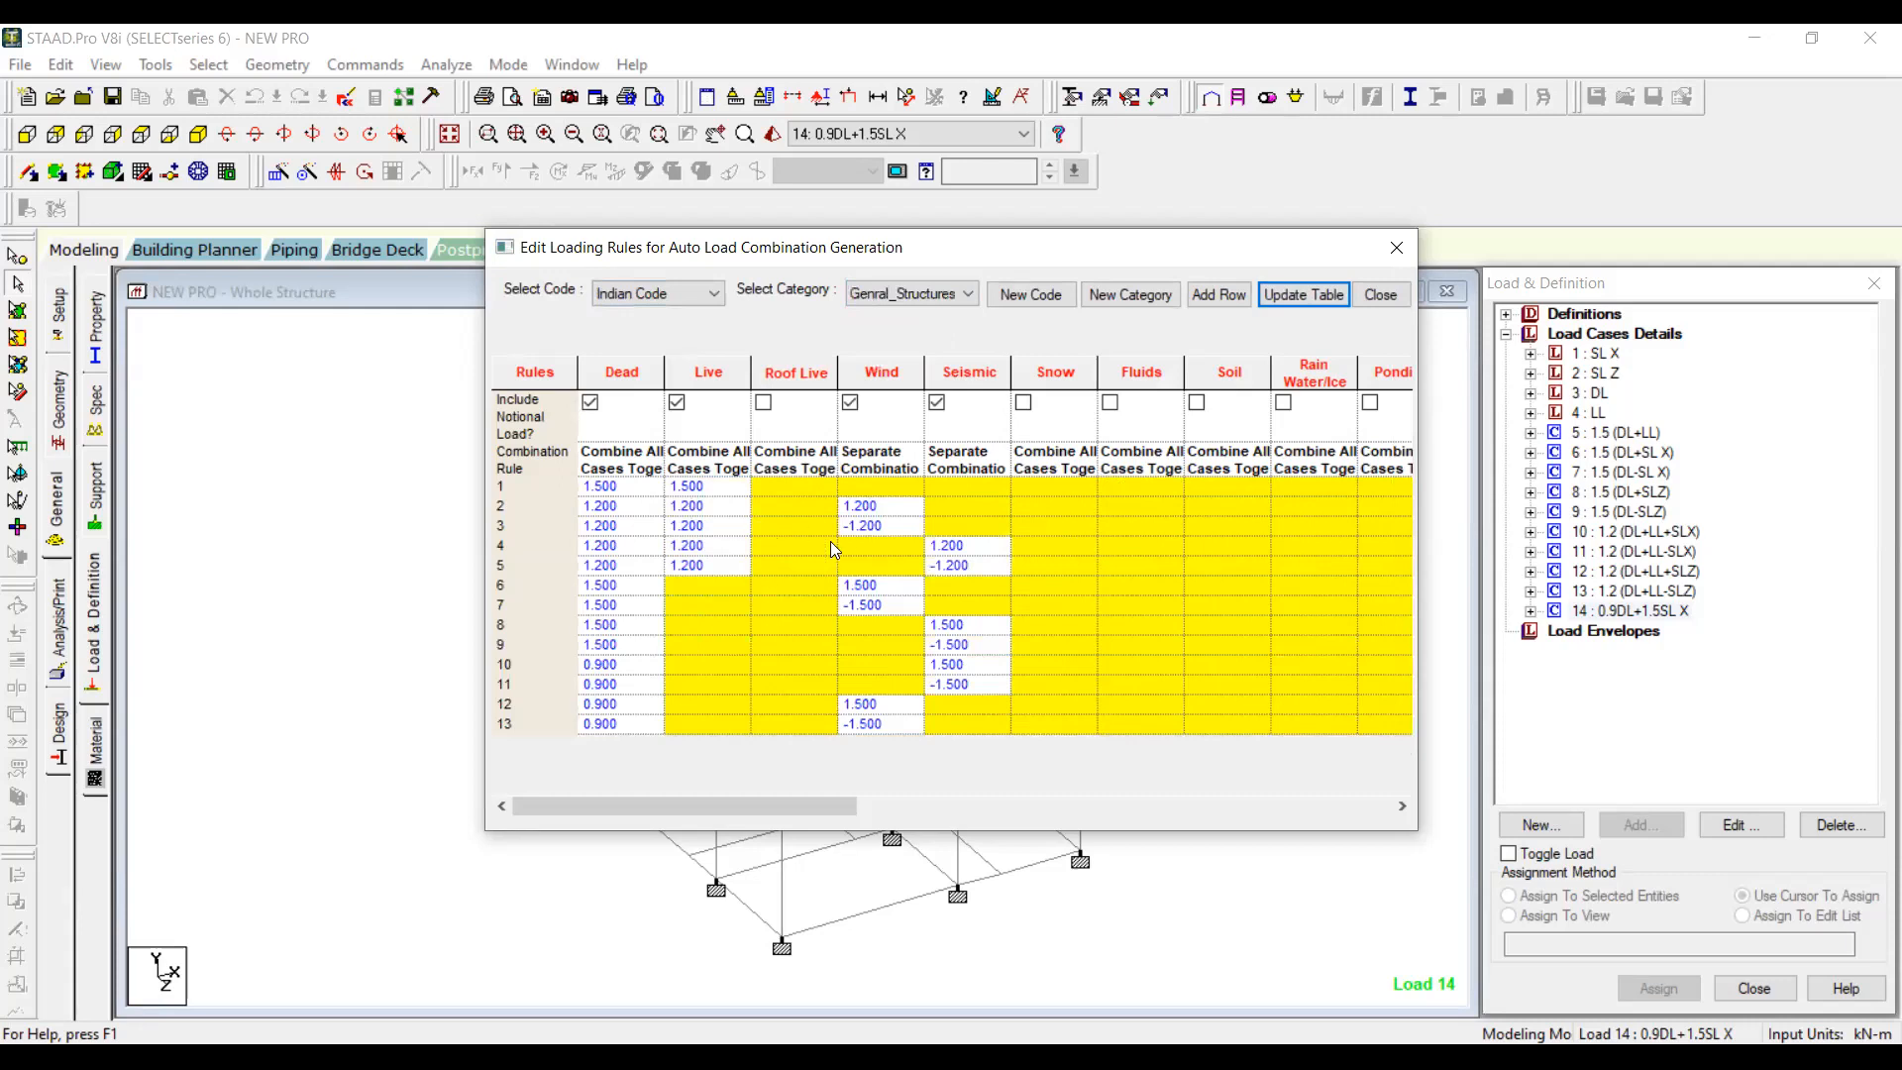
pyautogui.click(710, 606)
pyautogui.write('1.5')
pyautogui.click(850, 403)
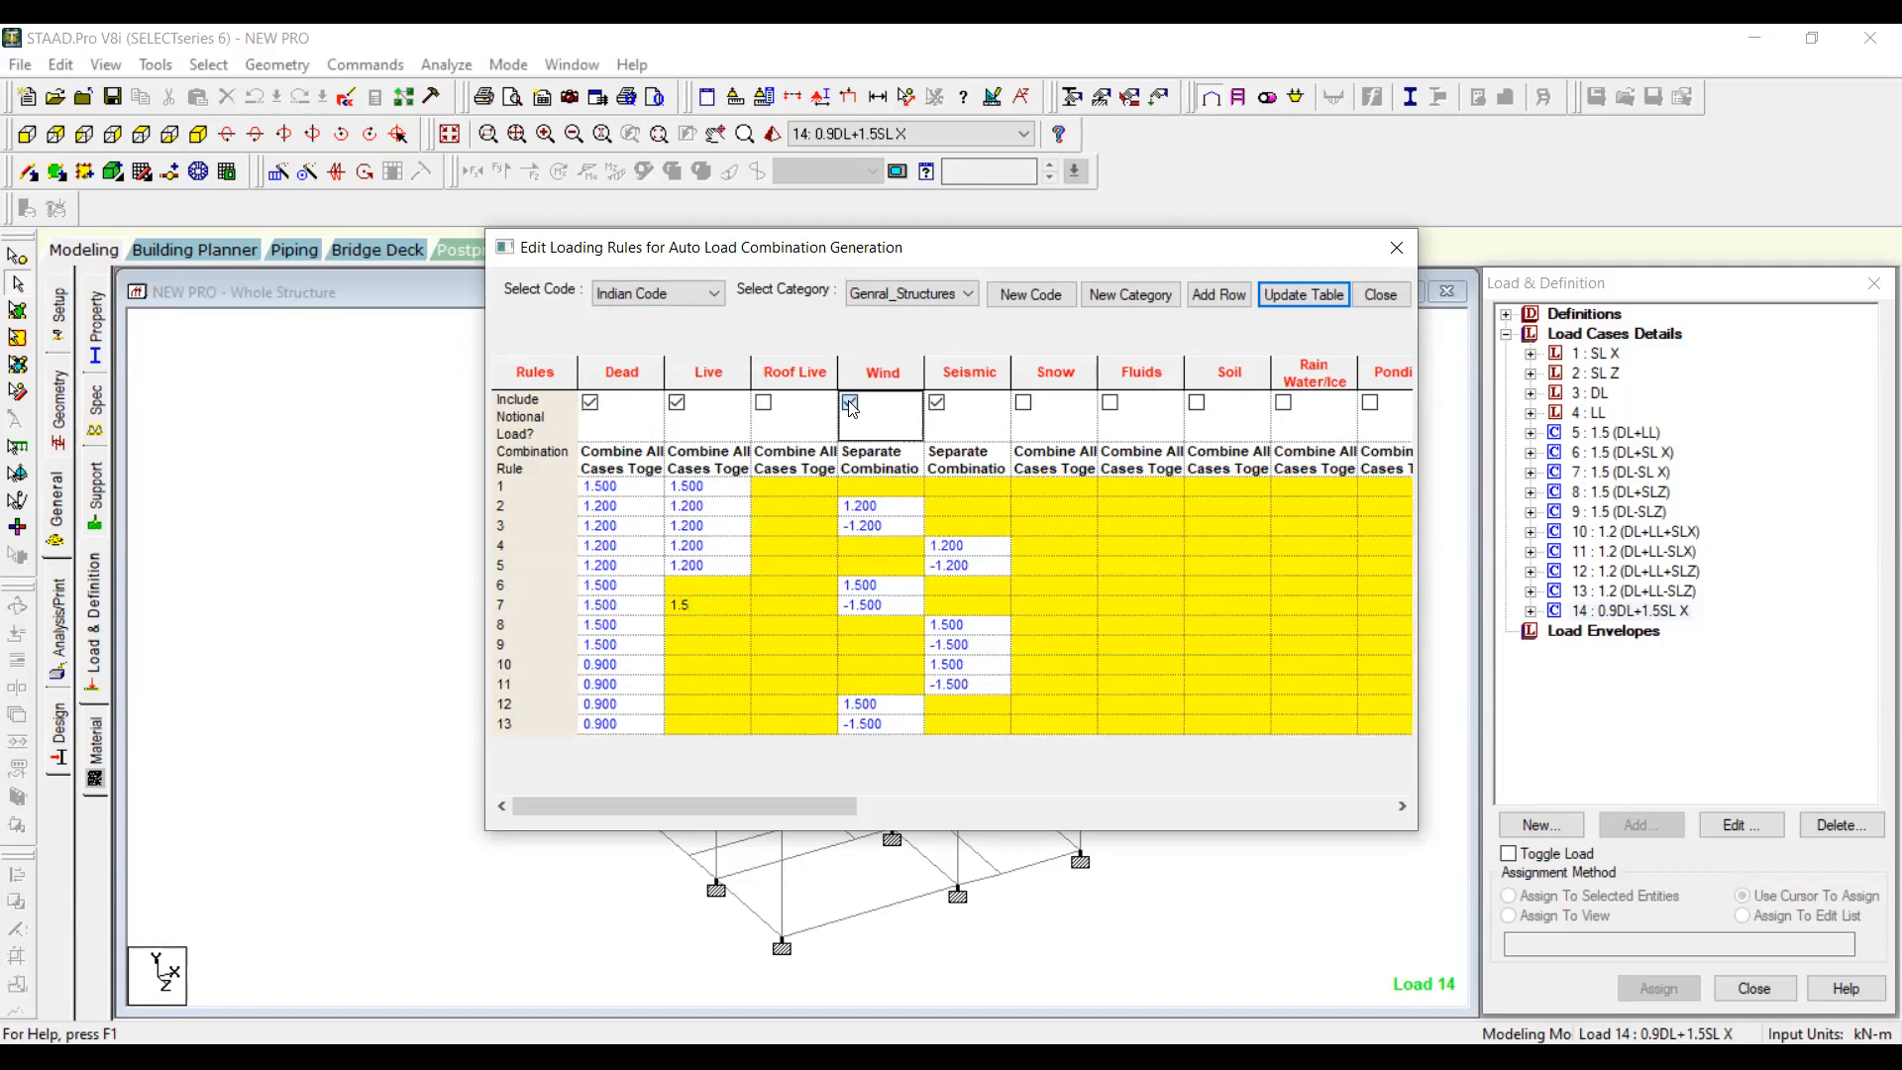
pyautogui.click(852, 403)
# Step: Include the notional load for Snow, set rule 8's Roof Live factor to 1.5 and update the table
pyautogui.moveTo(805, 803); pyautogui.dragTo(573, 755)
pyautogui.click(1023, 403)
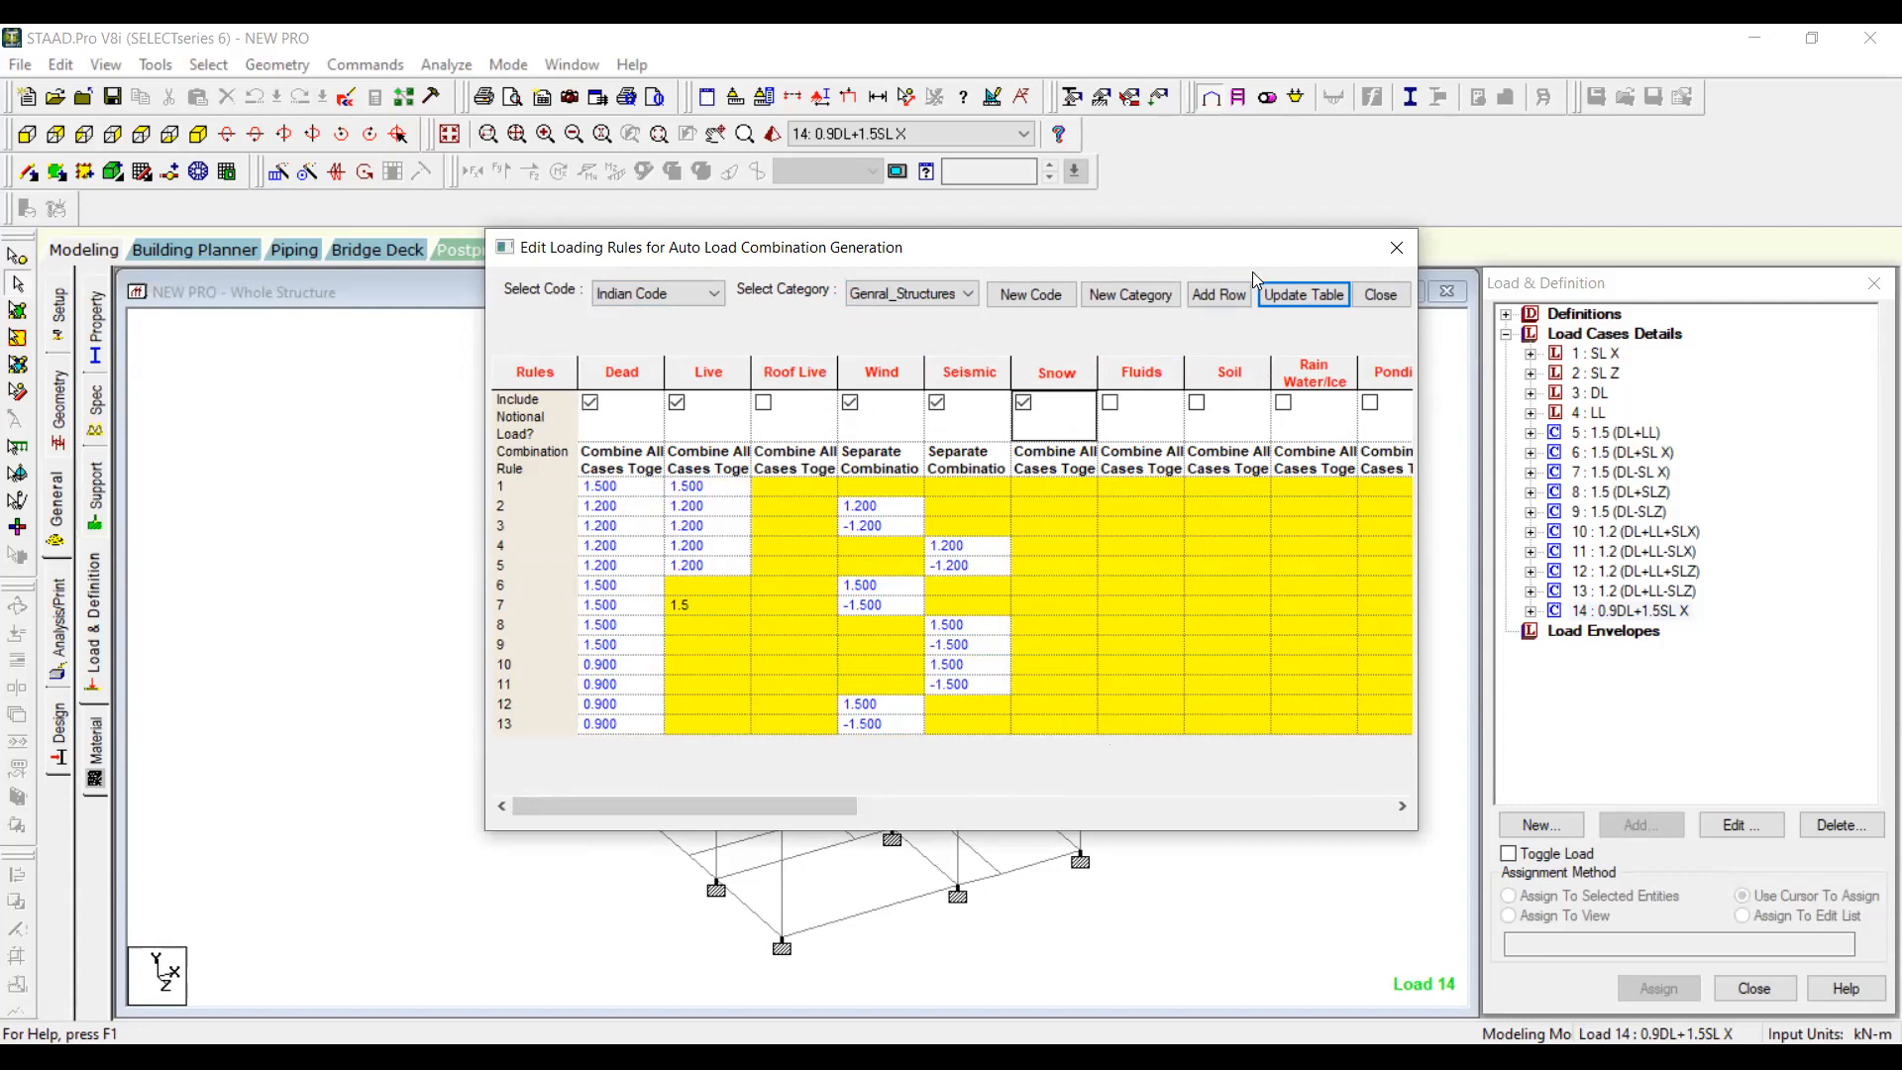
pyautogui.click(780, 624)
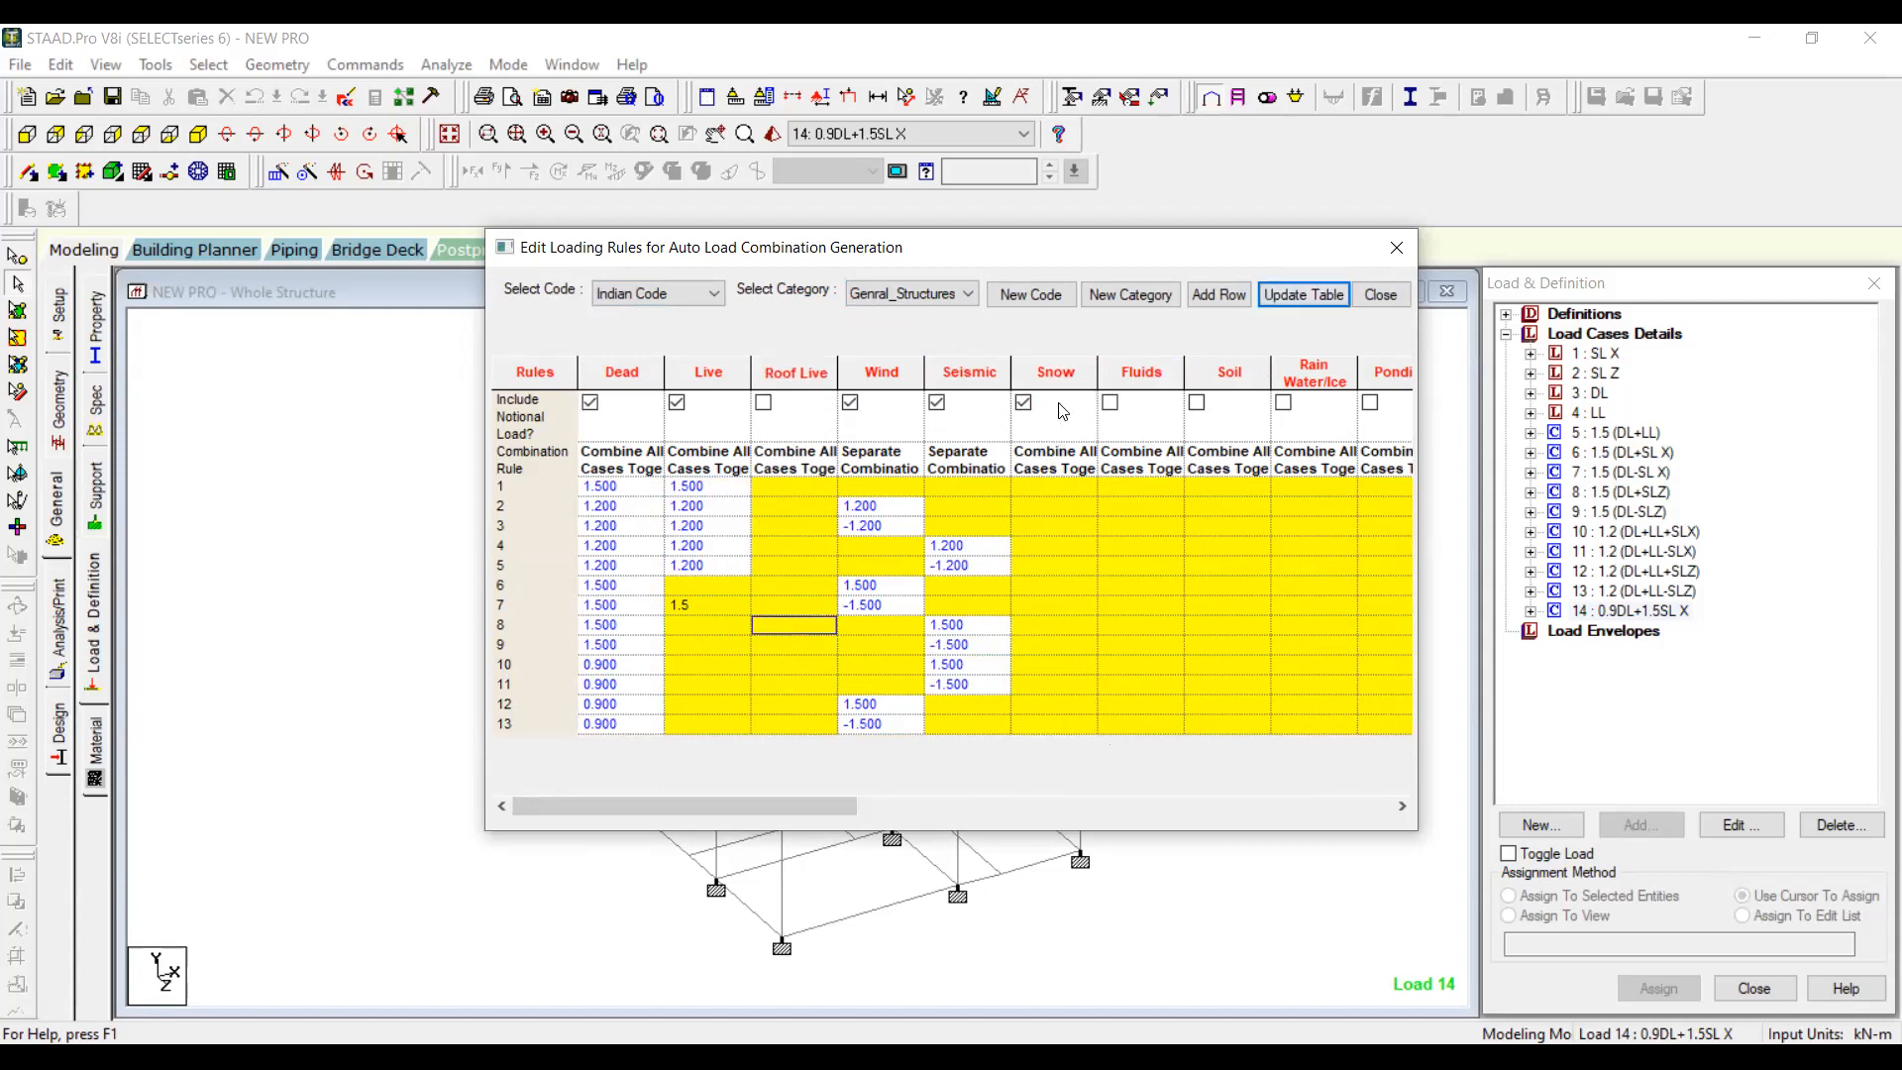
pyautogui.write('1.5')
pyautogui.click(1278, 293)
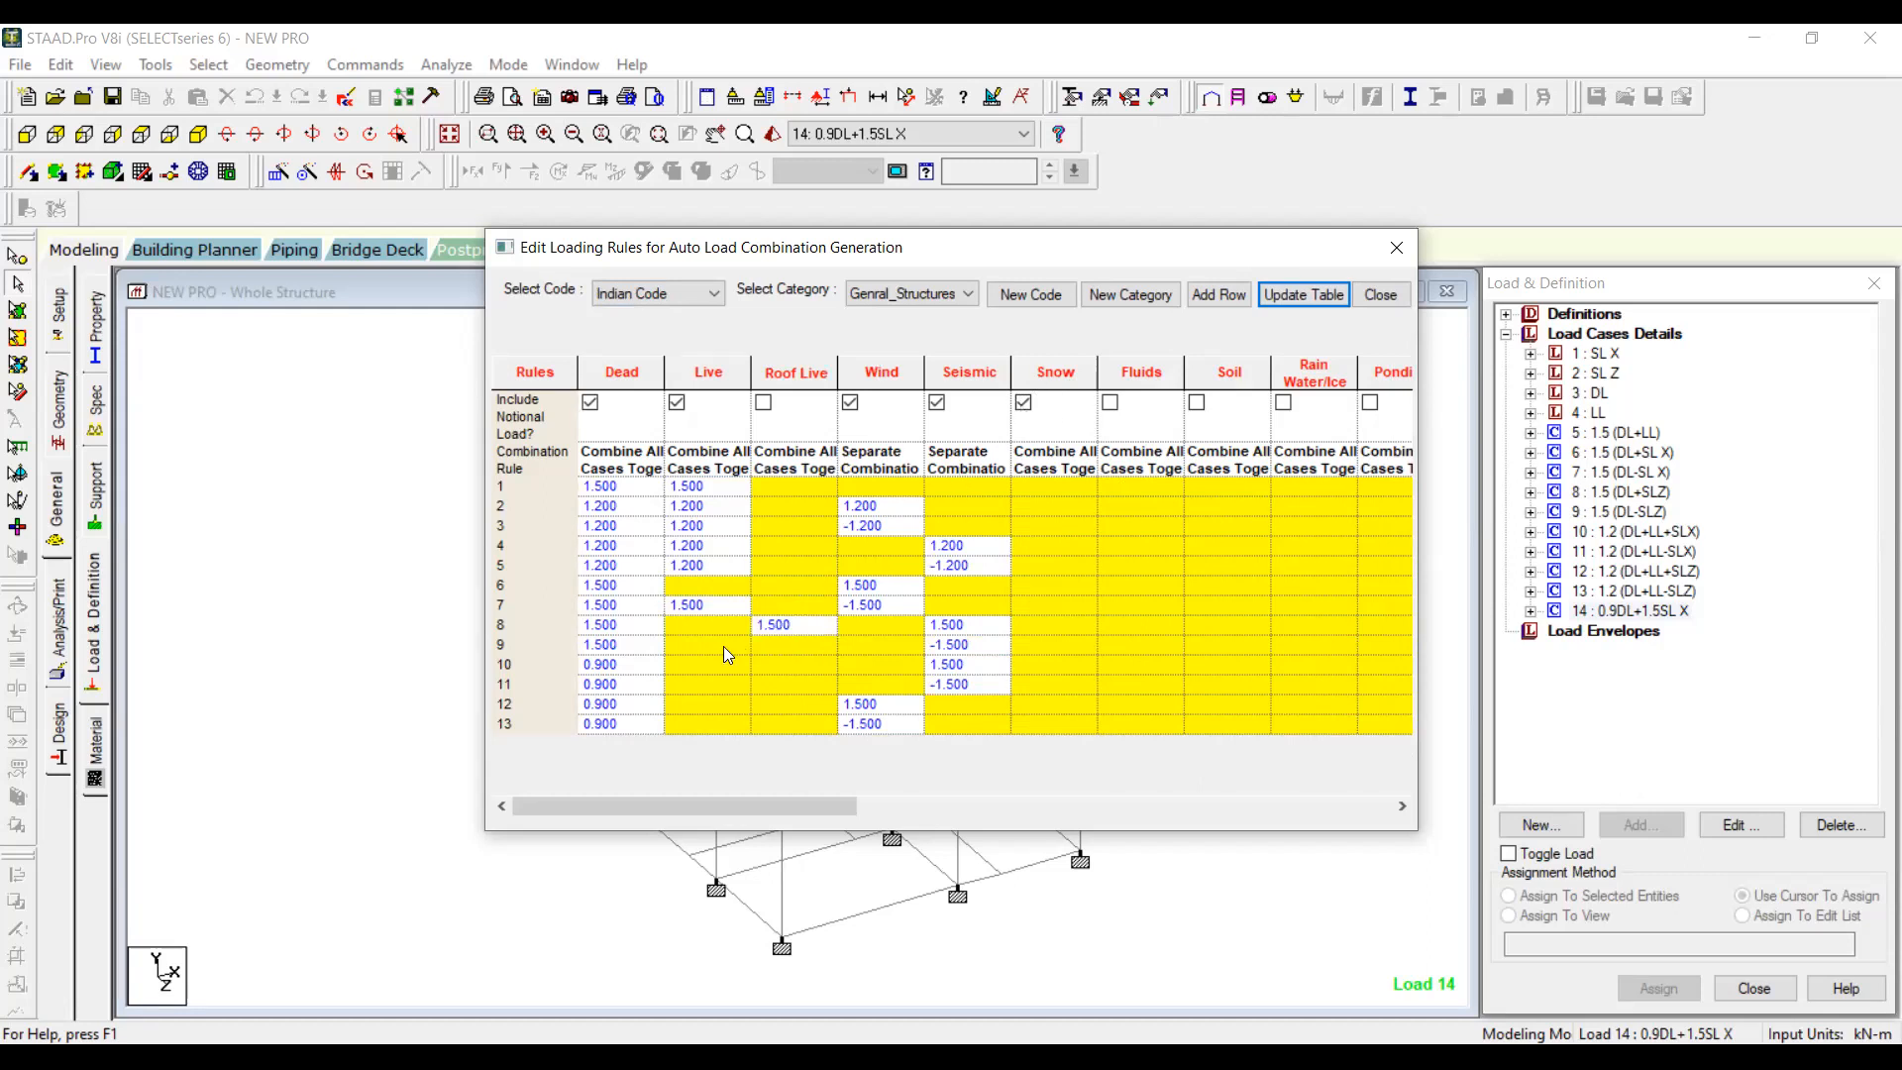
# Step: Enter 1.5 for rule 10's Live and Roof Live factors and exclude the notional load for Snow
pyautogui.click(696, 662)
pyautogui.click(1023, 402)
pyautogui.click(692, 662)
pyautogui.click(691, 663)
pyautogui.write('1.5')
pyautogui.click(804, 662)
pyautogui.write('1.5')
pyautogui.click(1151, 548)
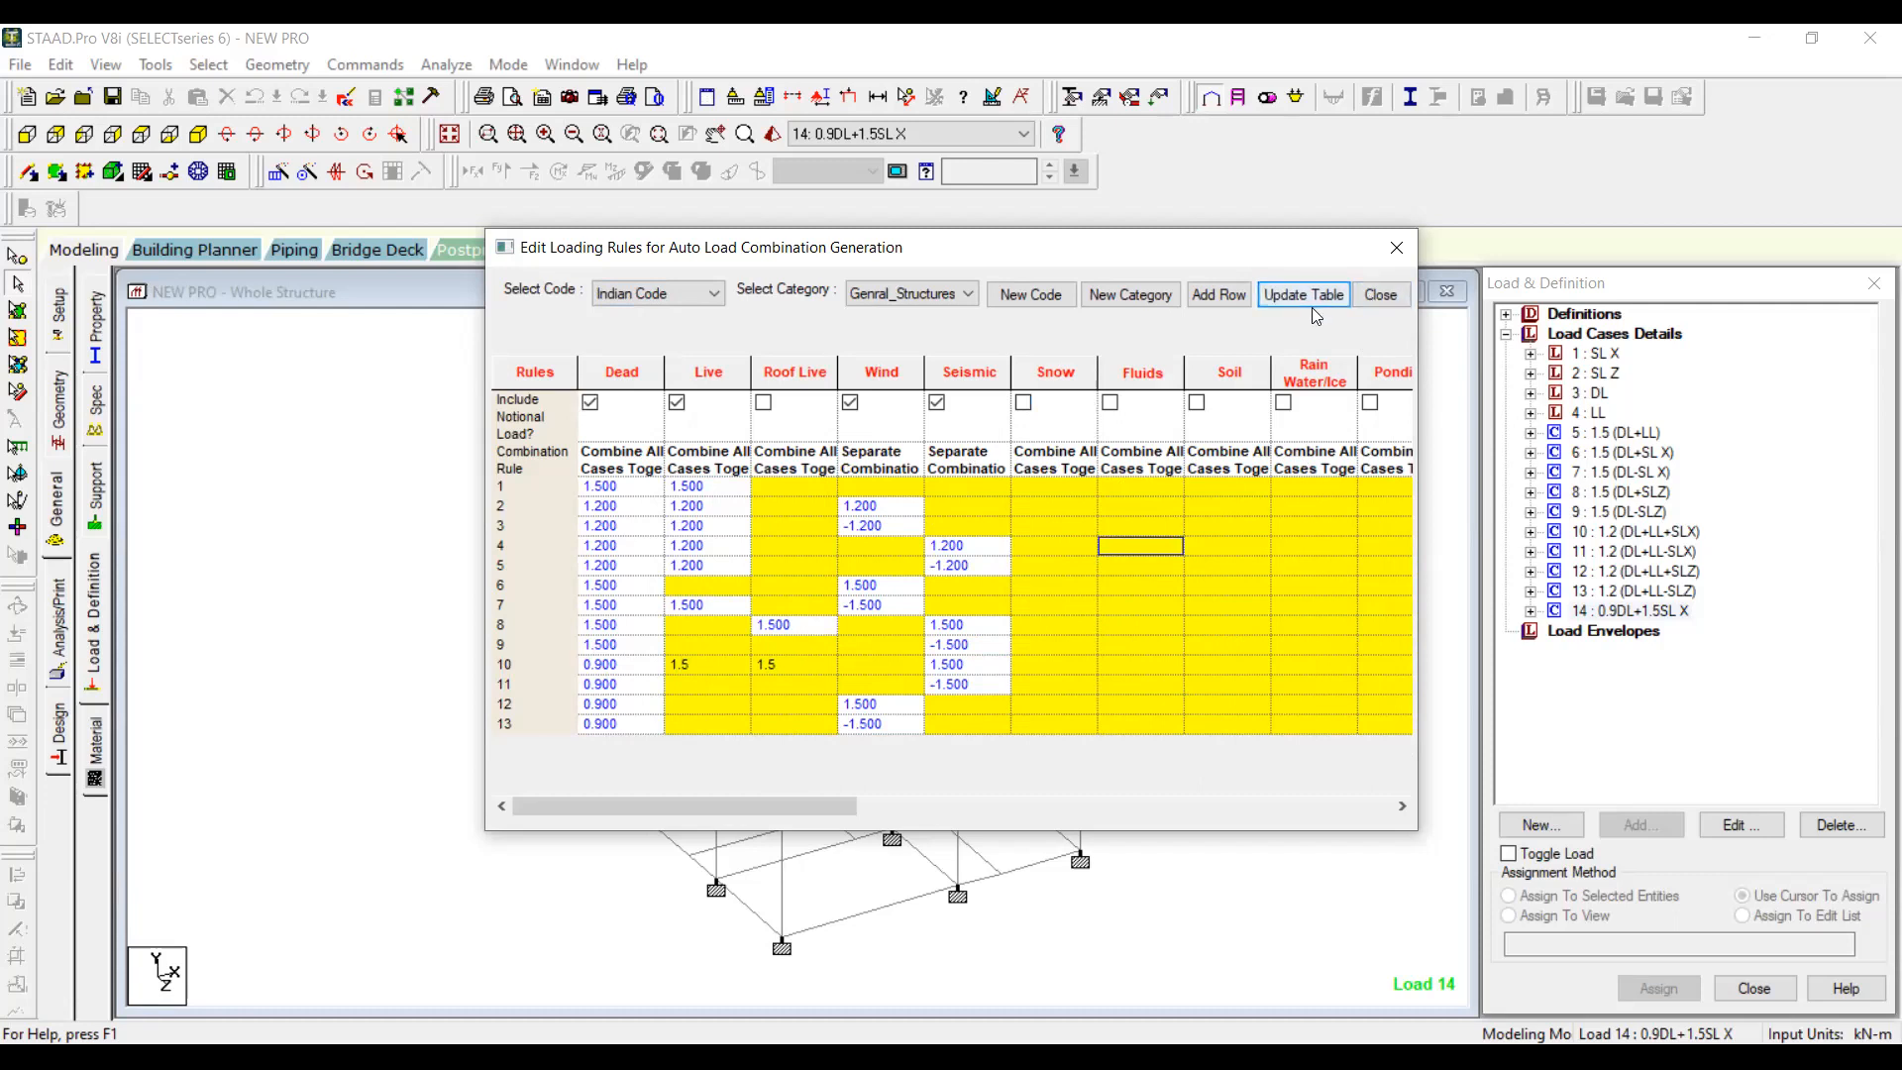
# Step: Toggle the Snow notional load option and close the rules editor without updating the table
pyautogui.click(1023, 402)
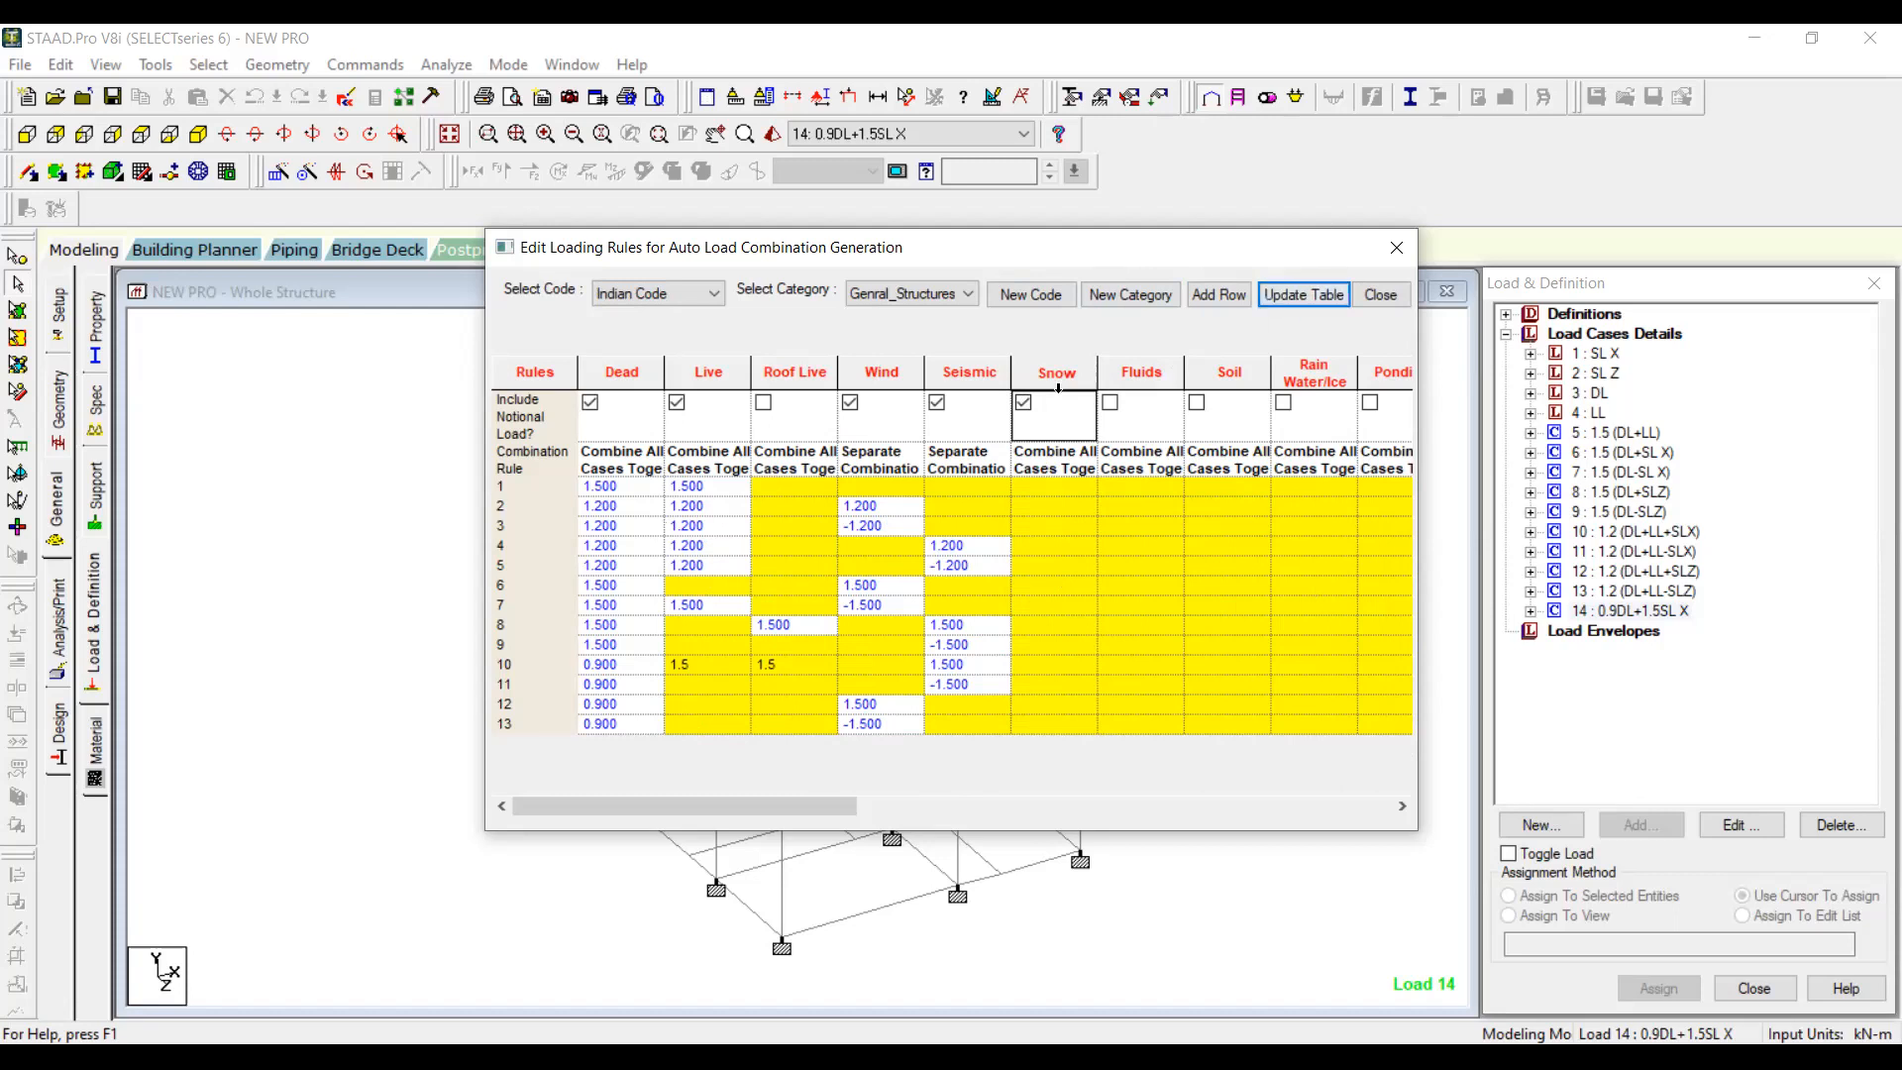
pyautogui.click(1024, 403)
pyautogui.click(1397, 247)
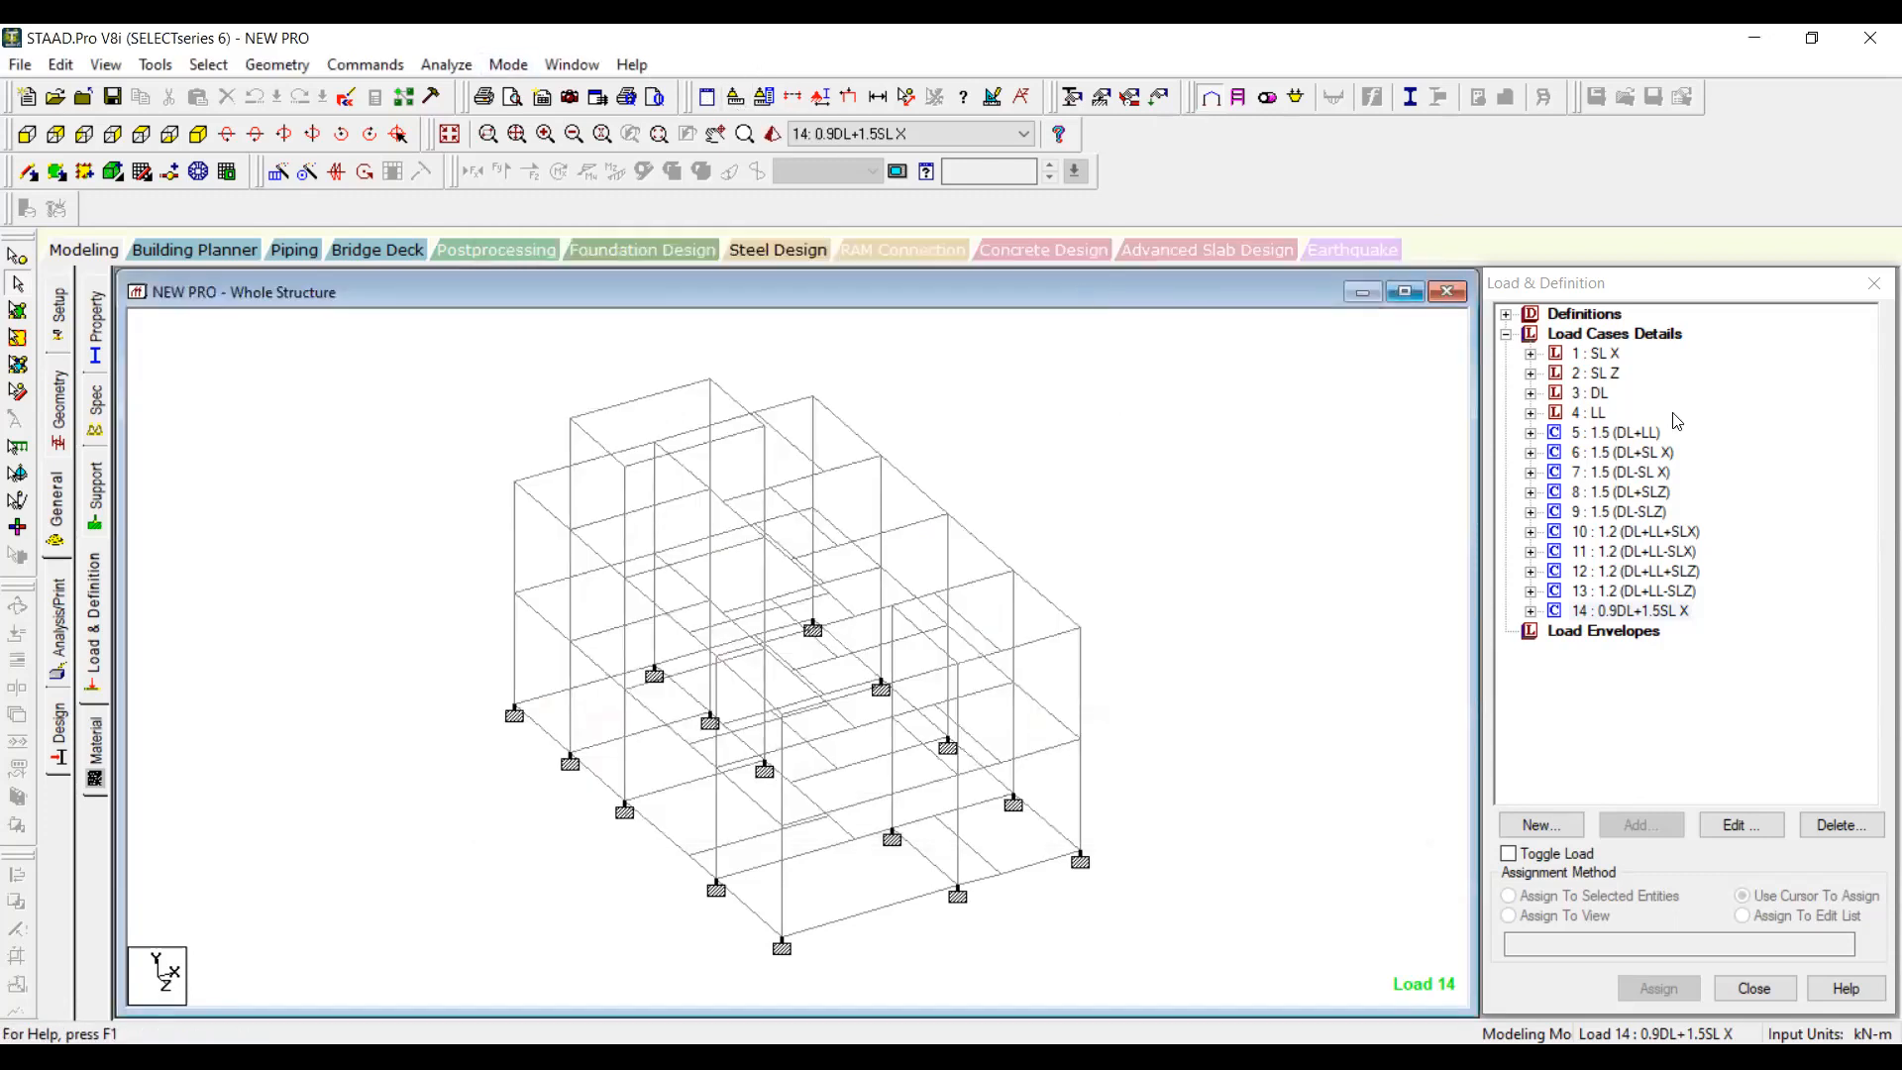
# Step: Generate automatic load combinations for the load cases using Indian Code and the surrender load comb category
pyautogui.click(1641, 337)
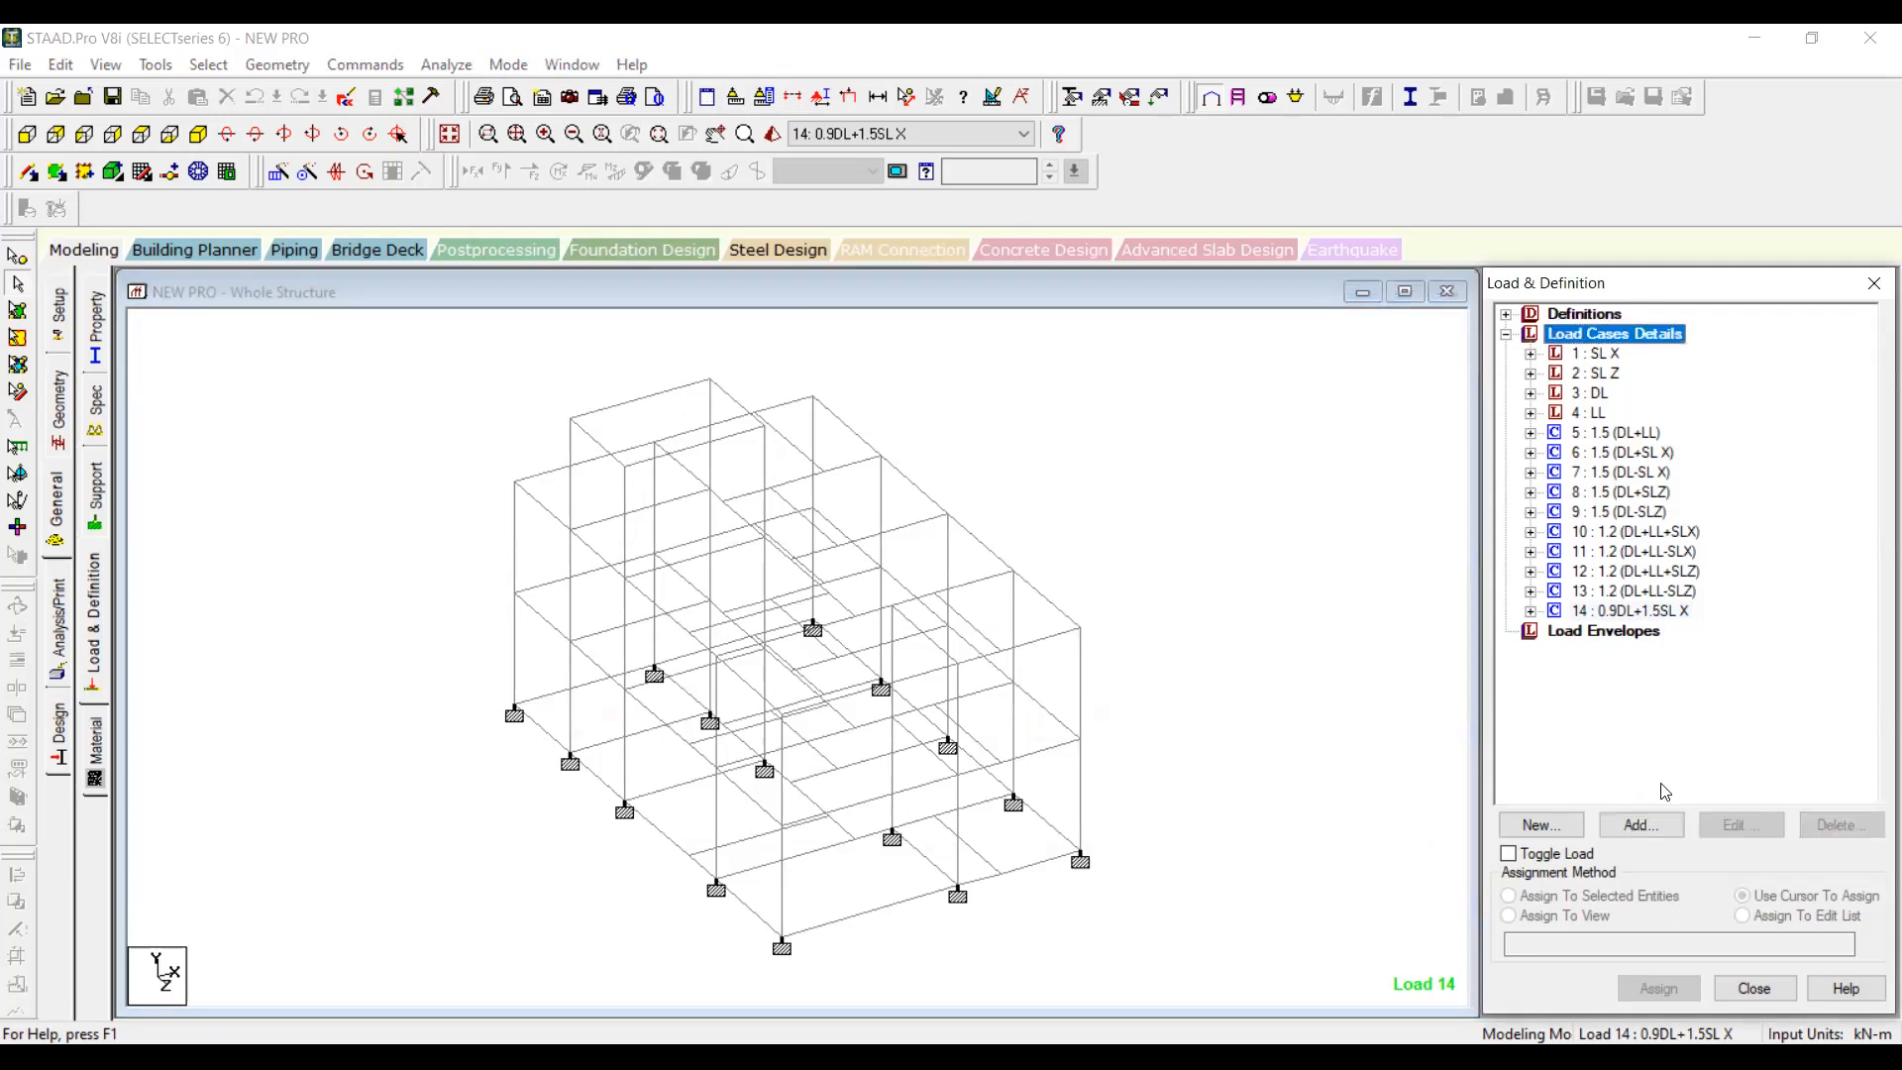
pyautogui.click(1640, 825)
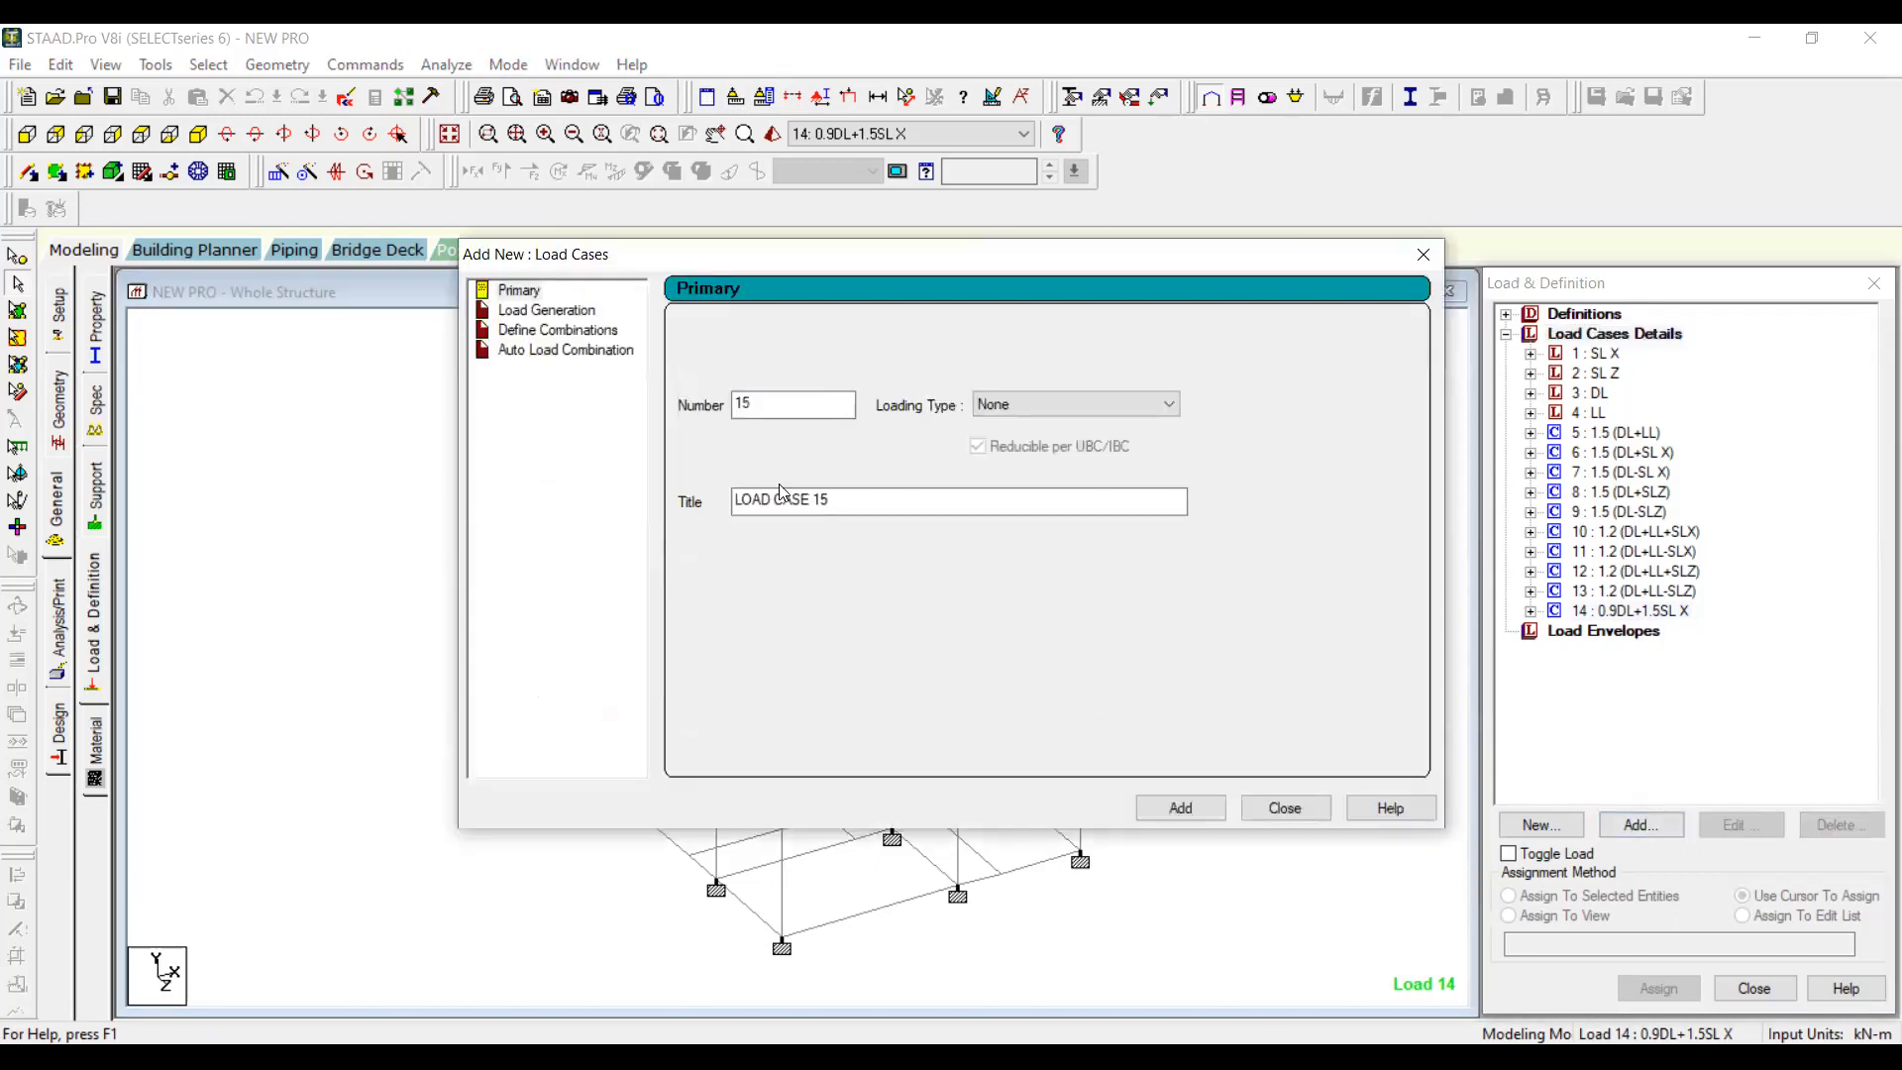
pyautogui.click(591, 349)
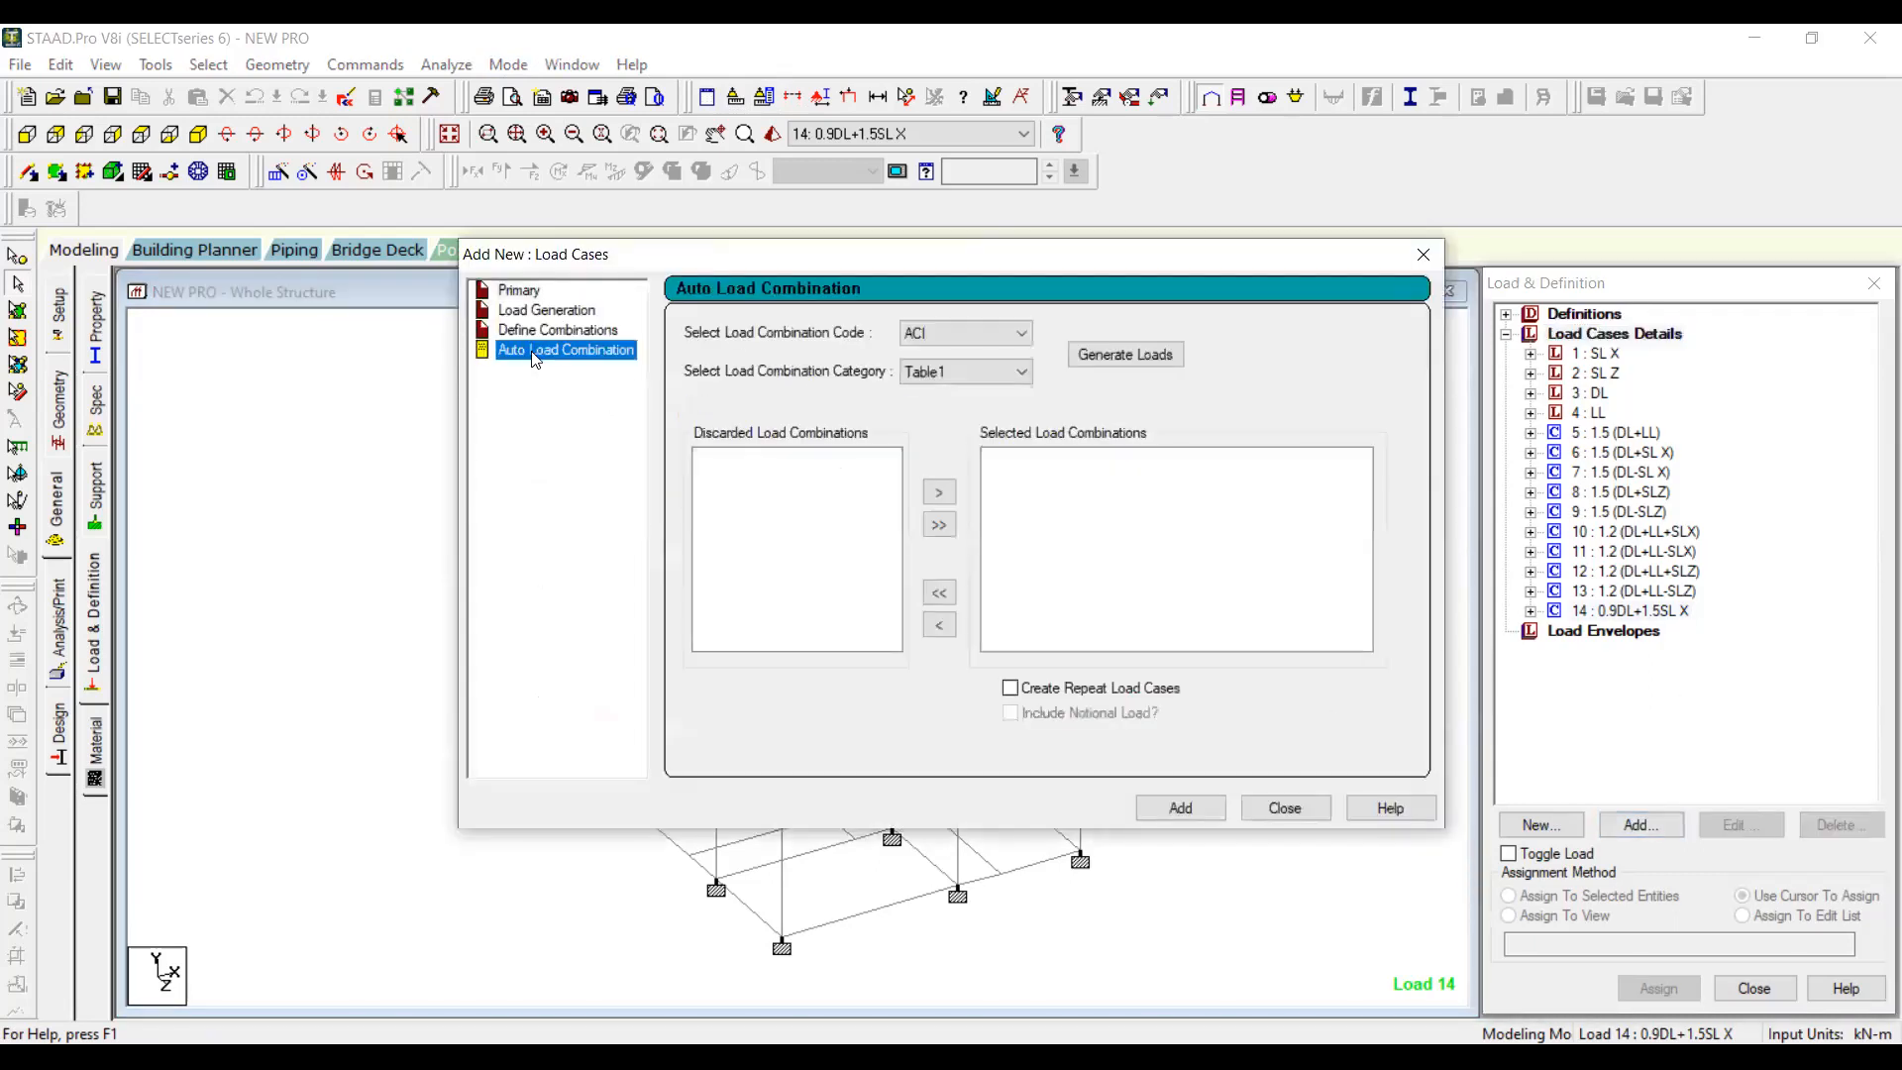
pyautogui.click(966, 334)
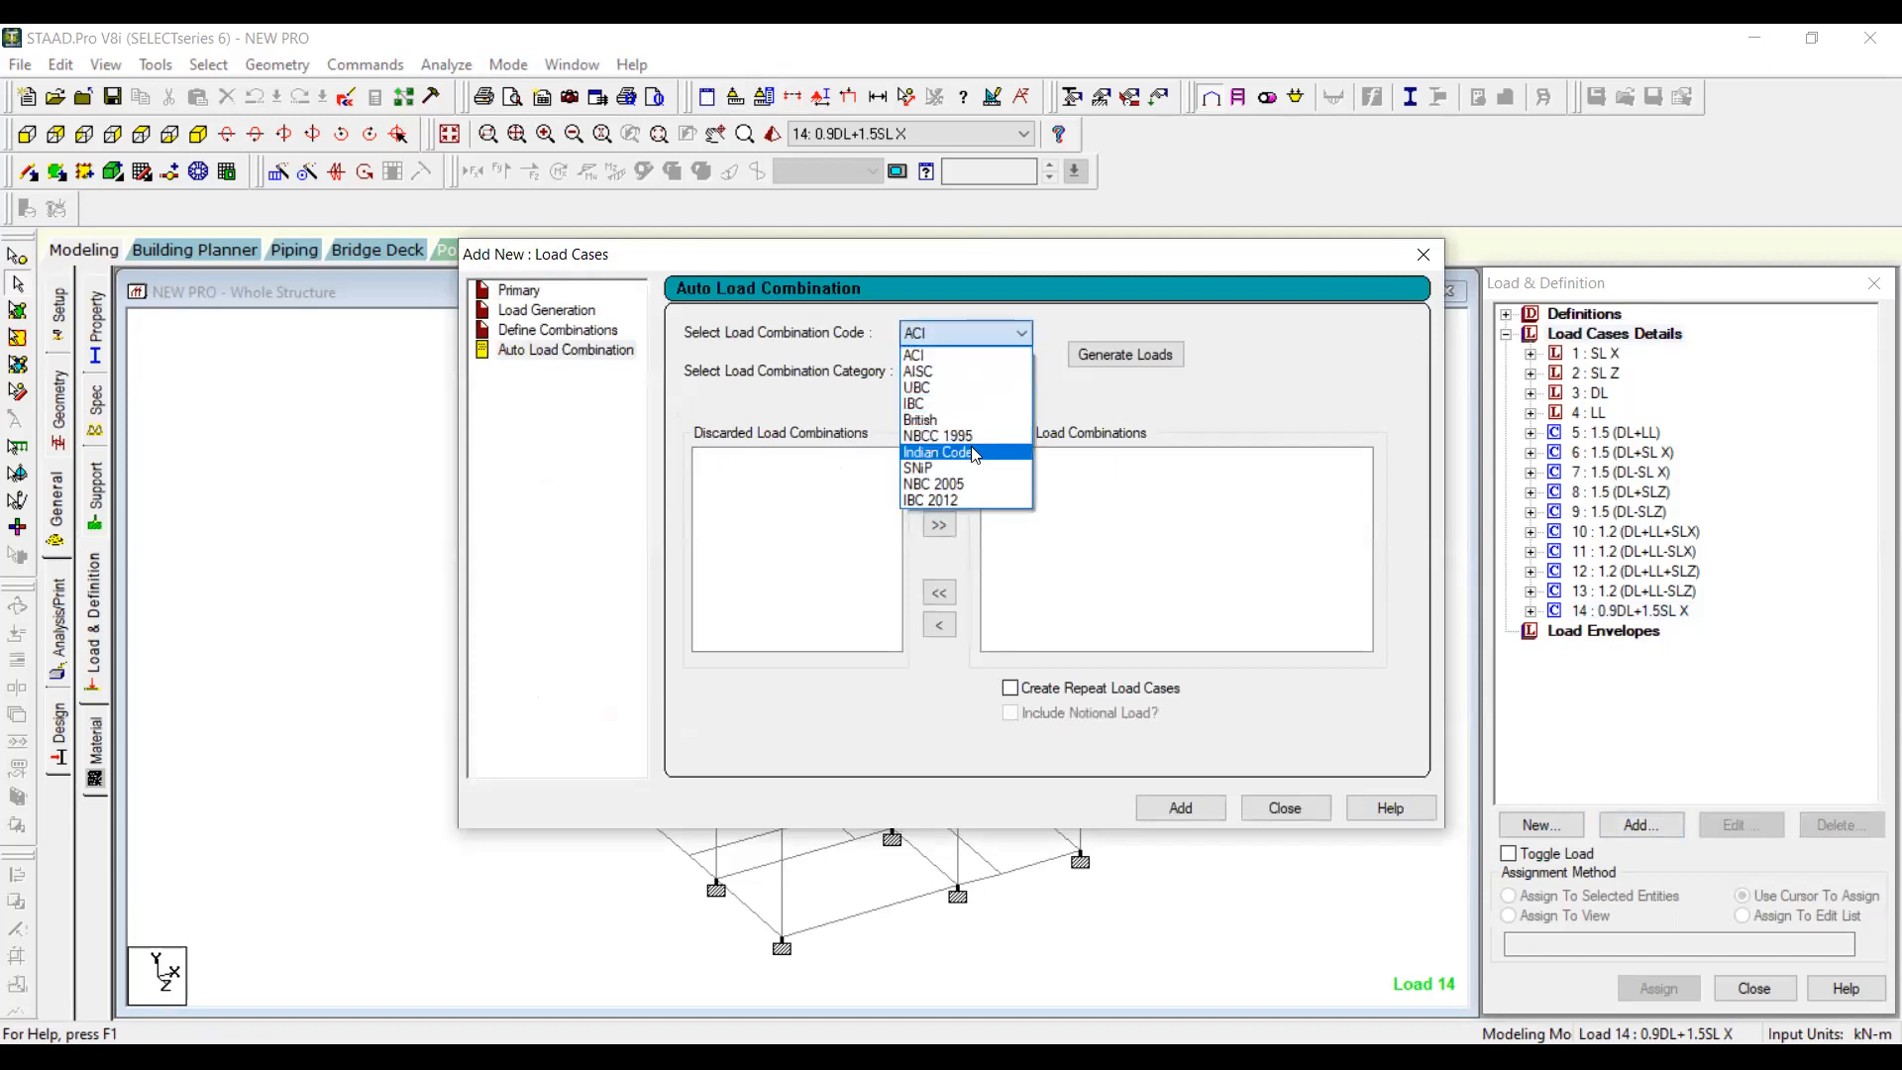
pyautogui.click(973, 452)
pyautogui.click(981, 375)
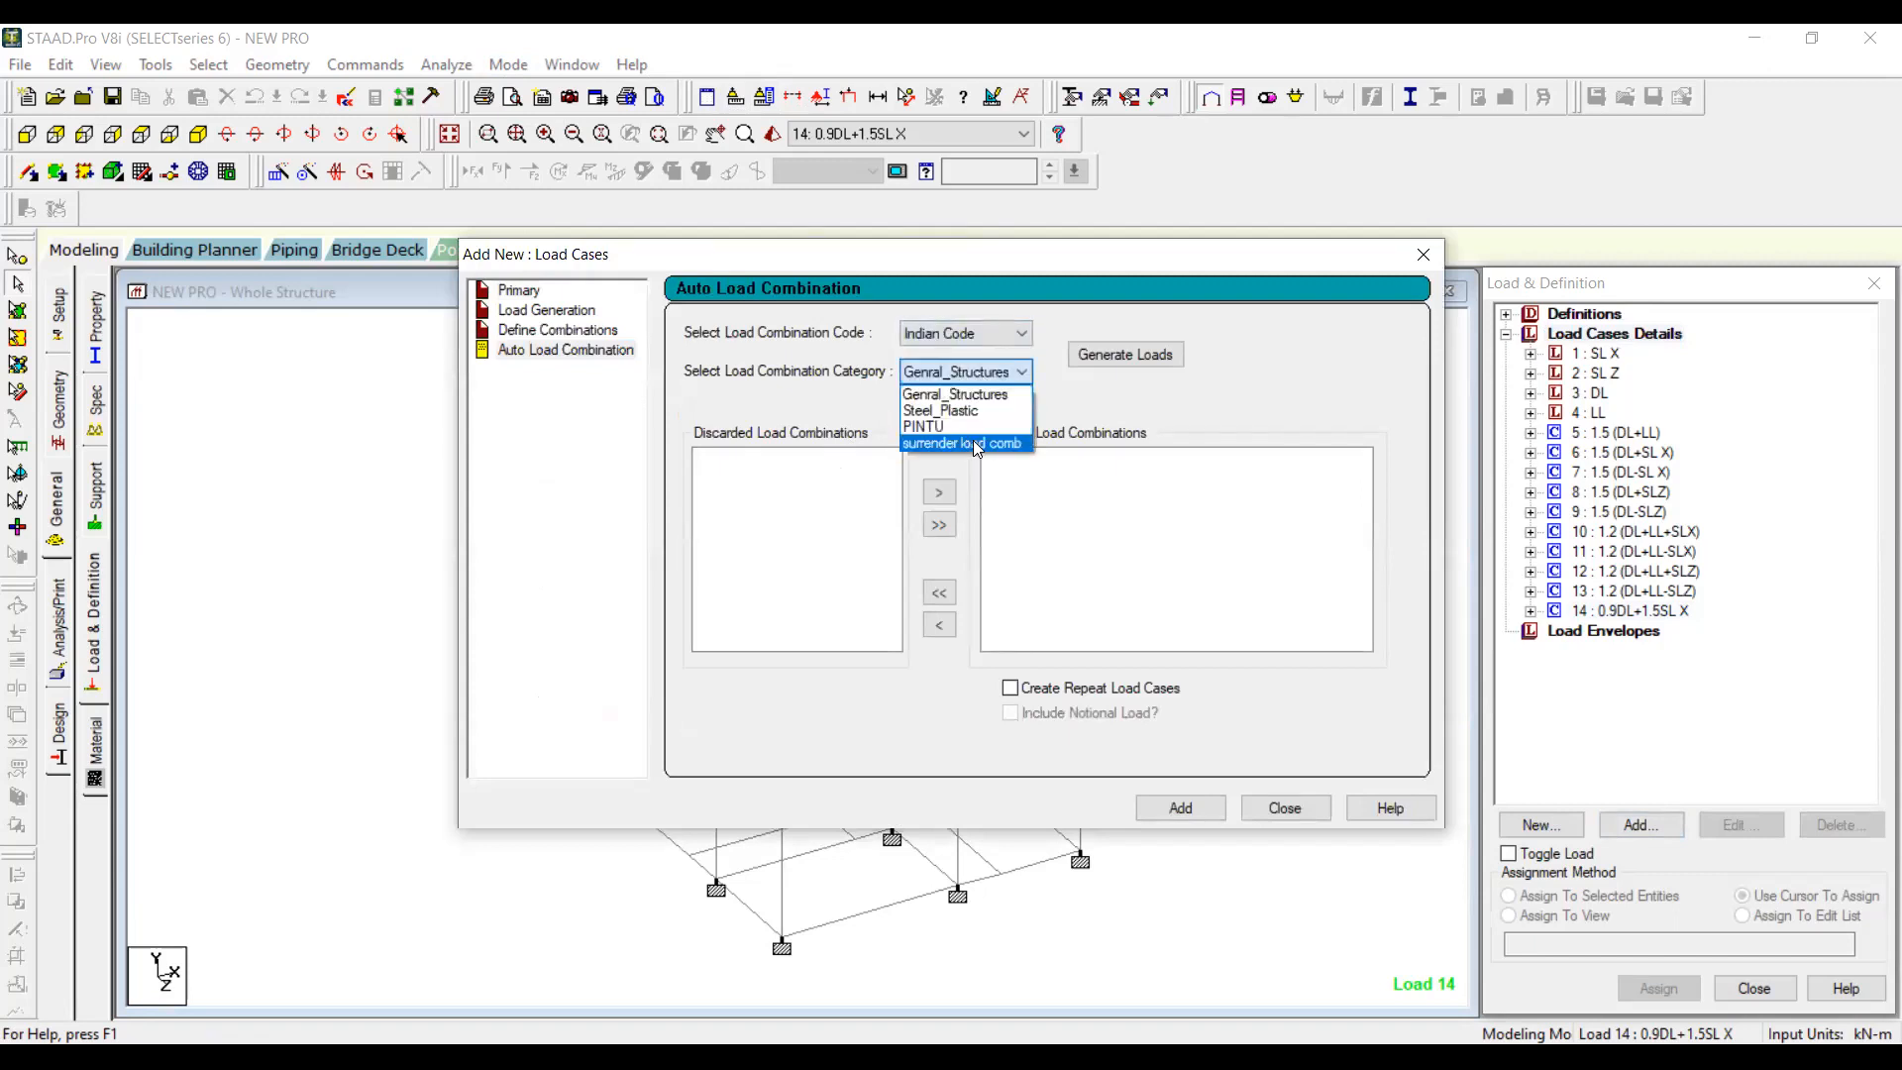
pyautogui.click(980, 444)
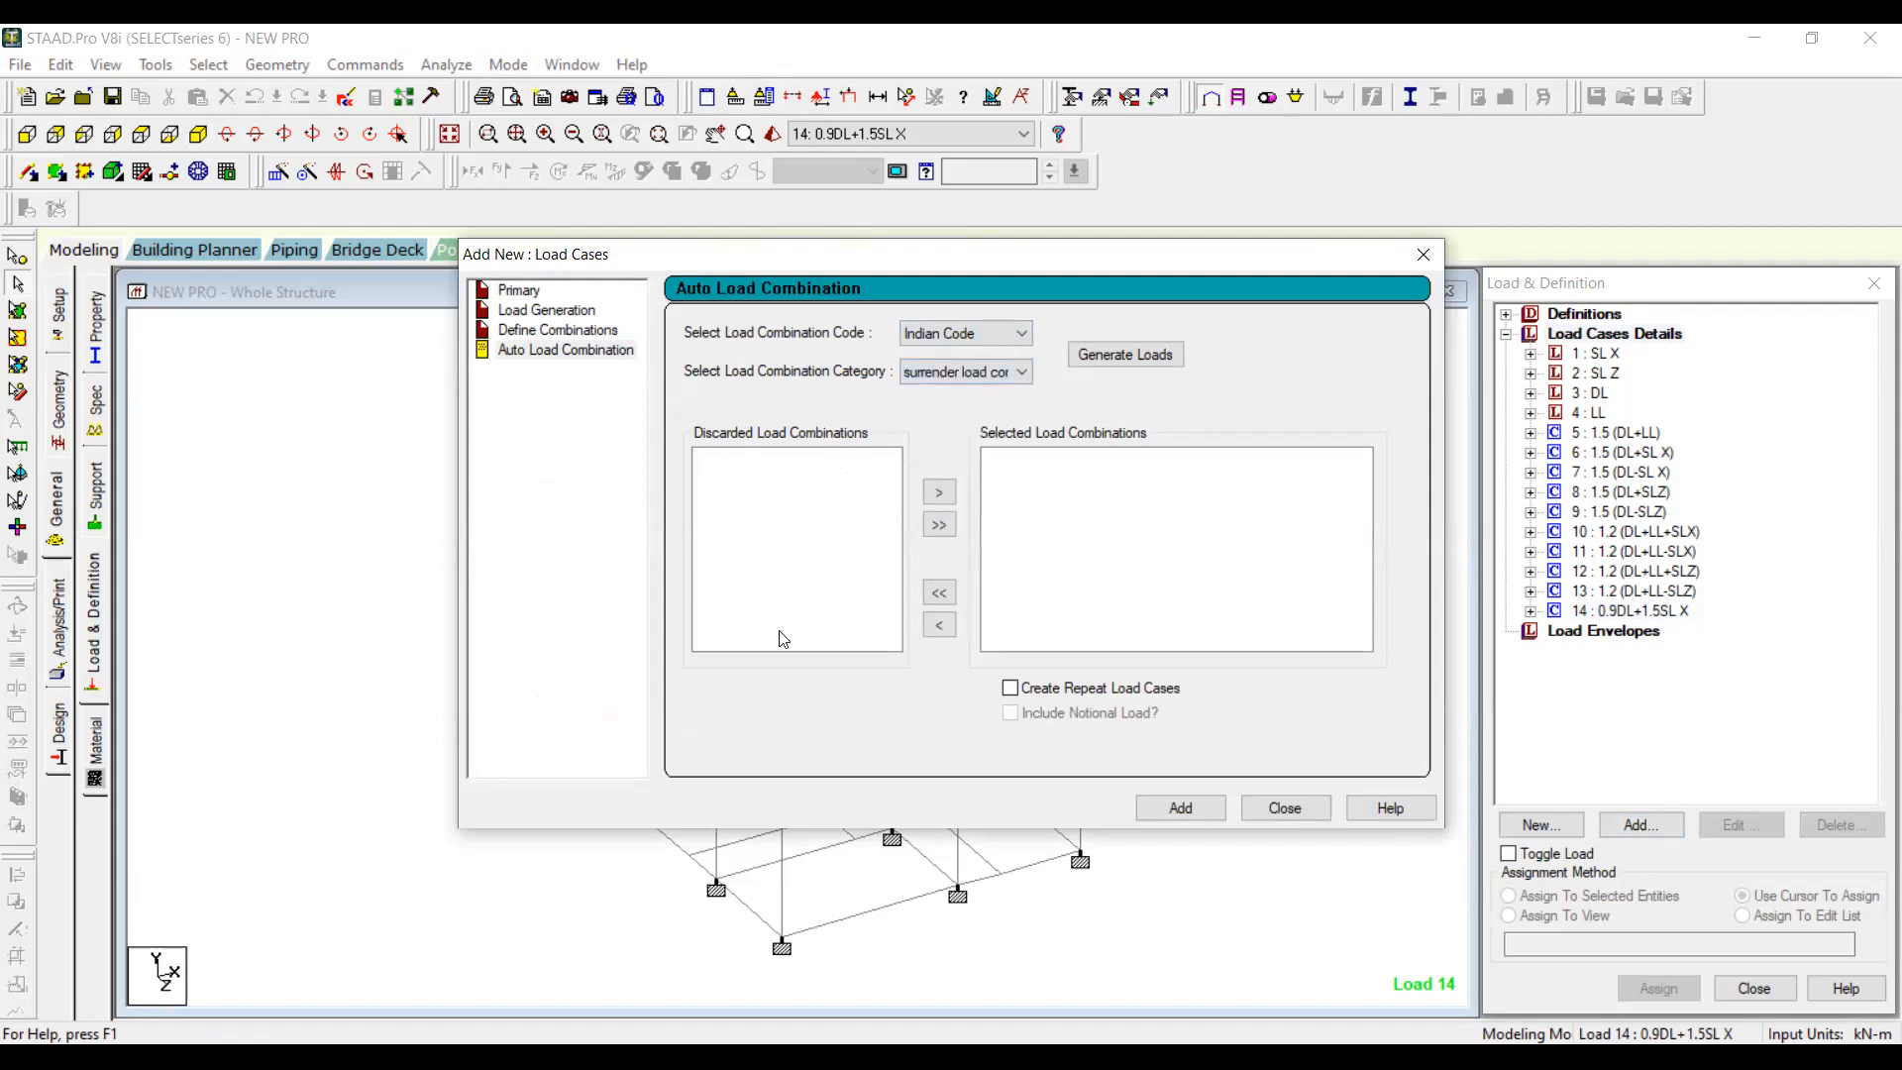
pyautogui.click(967, 376)
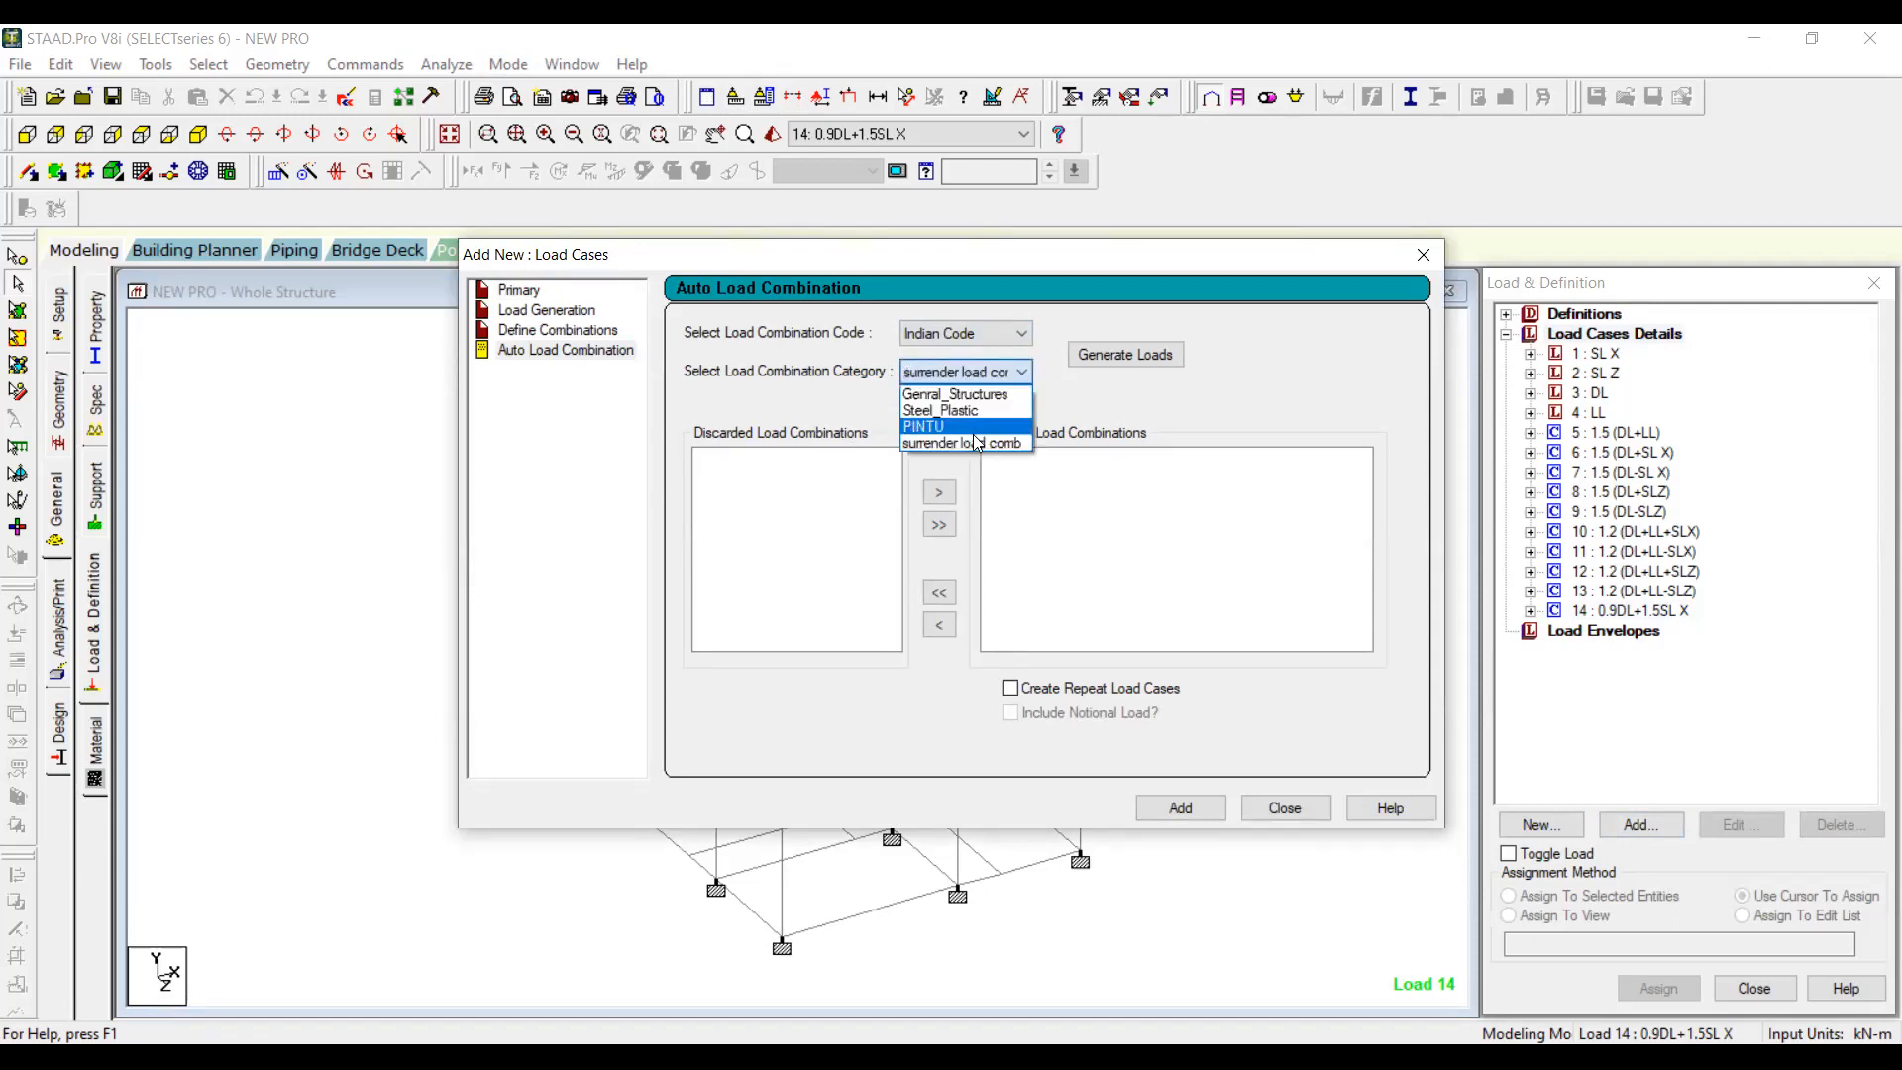
pyautogui.click(976, 443)
pyautogui.click(1146, 357)
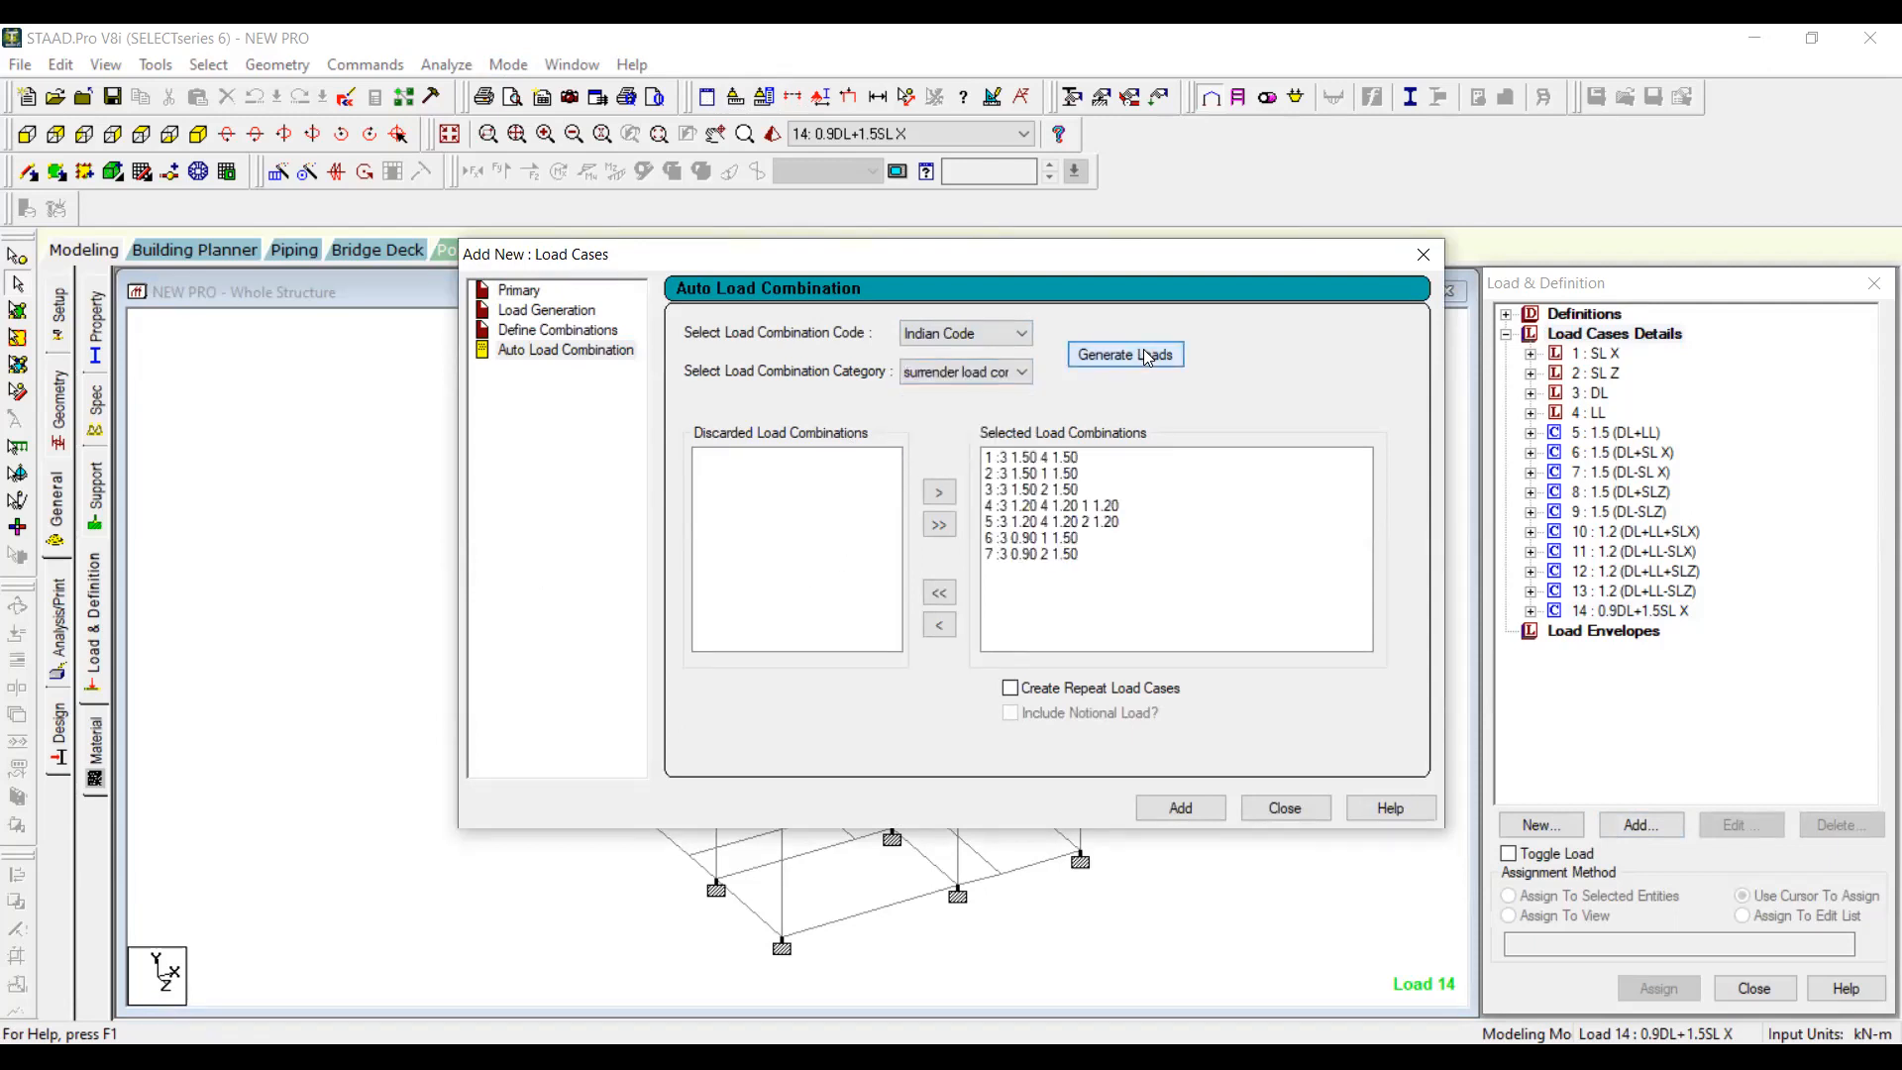
# Step: Review each generated combination in turn, checking its load case numbers and factors
pyautogui.click(1040, 459)
pyautogui.click(1043, 476)
pyautogui.click(1044, 491)
pyautogui.click(1044, 506)
pyautogui.click(1044, 522)
pyautogui.click(1044, 538)
pyautogui.click(1046, 555)
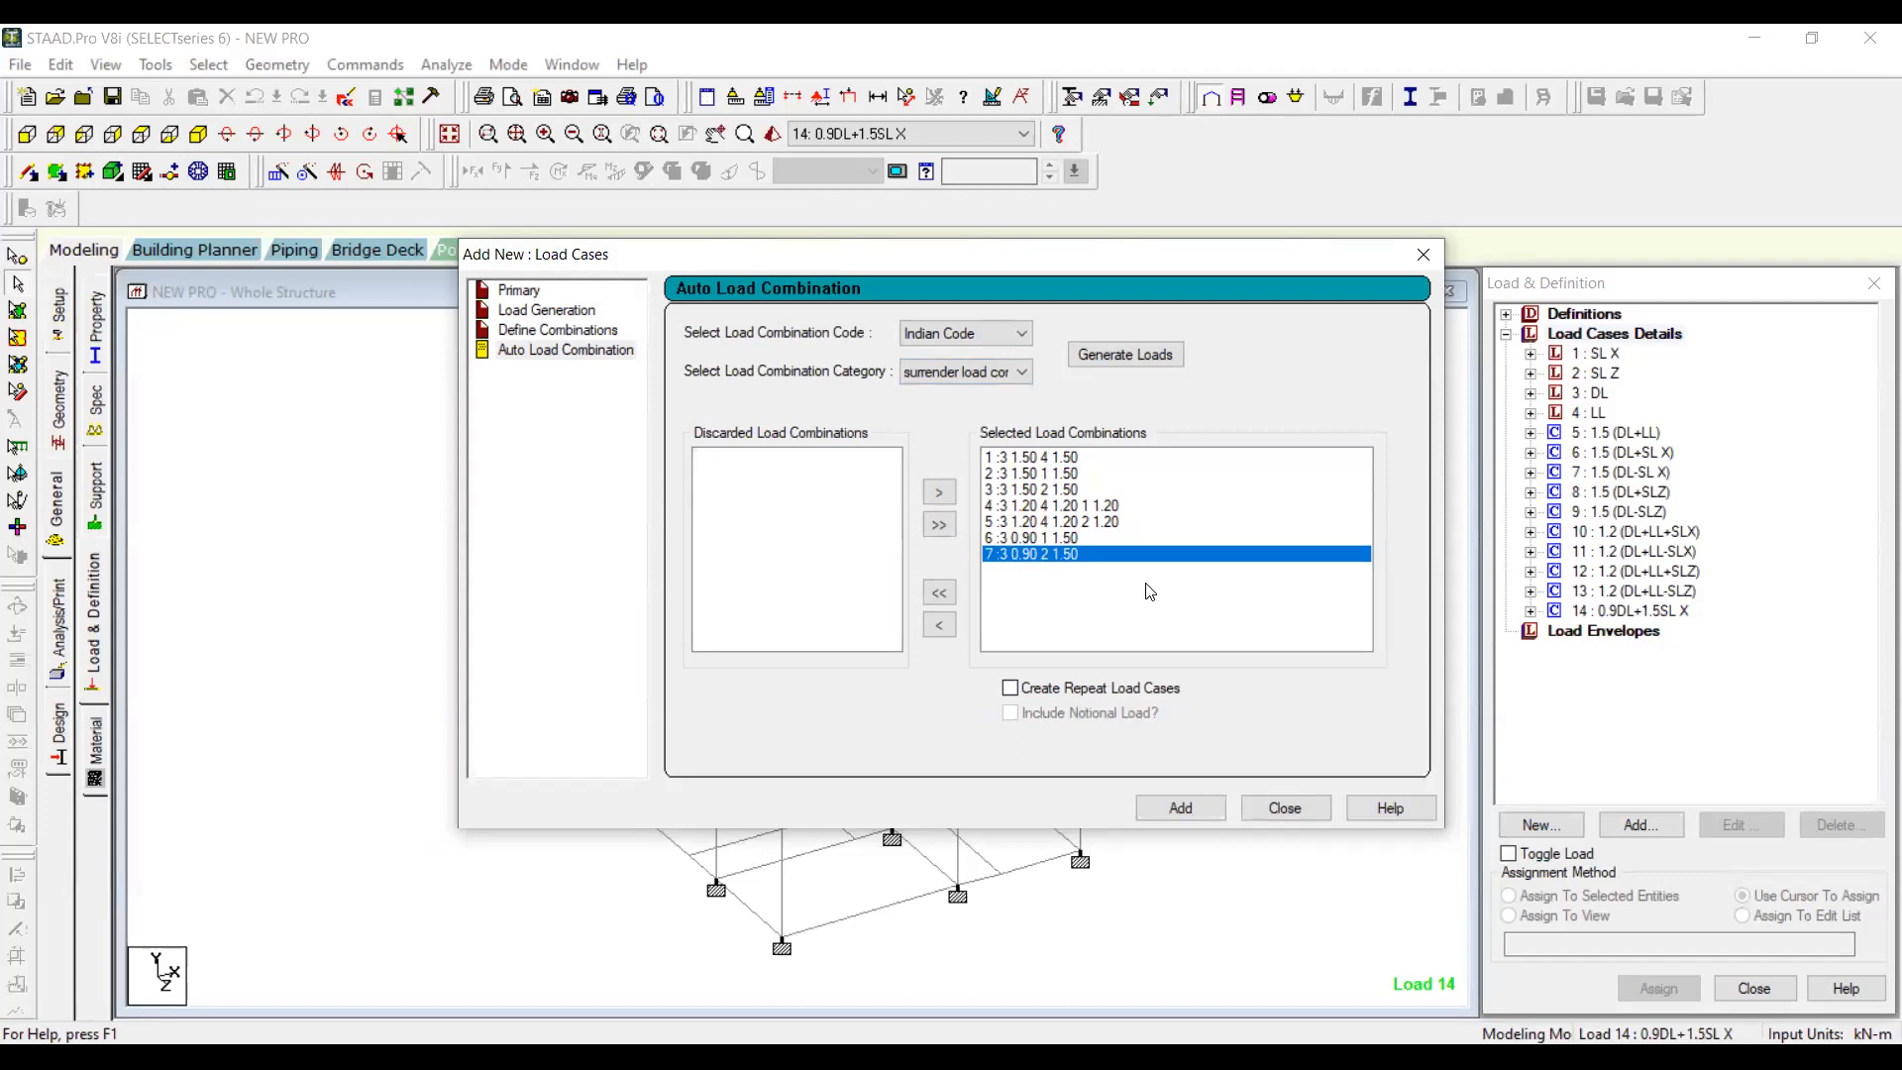
# Step: Leave the load case dialog and inspect the seismic load items under SL X and SL Z
pyautogui.click(1539, 359)
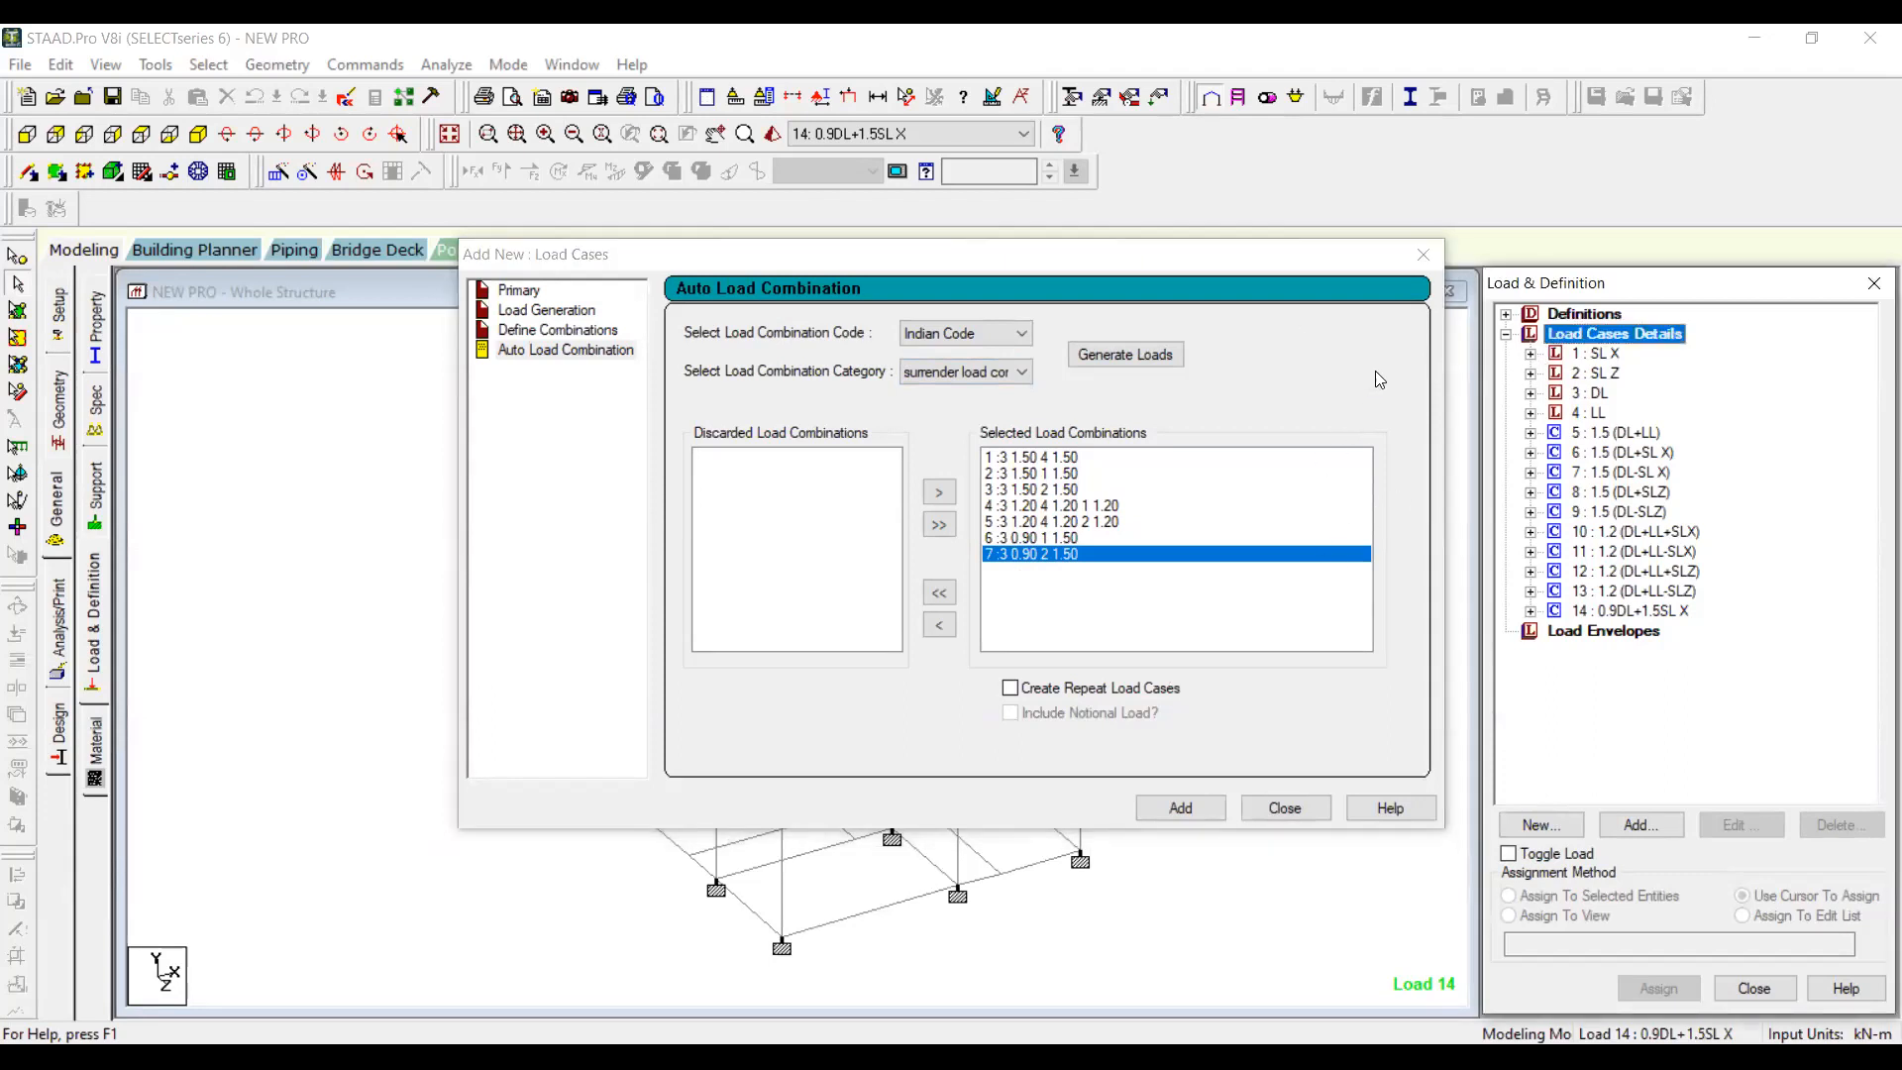
pyautogui.click(1531, 353)
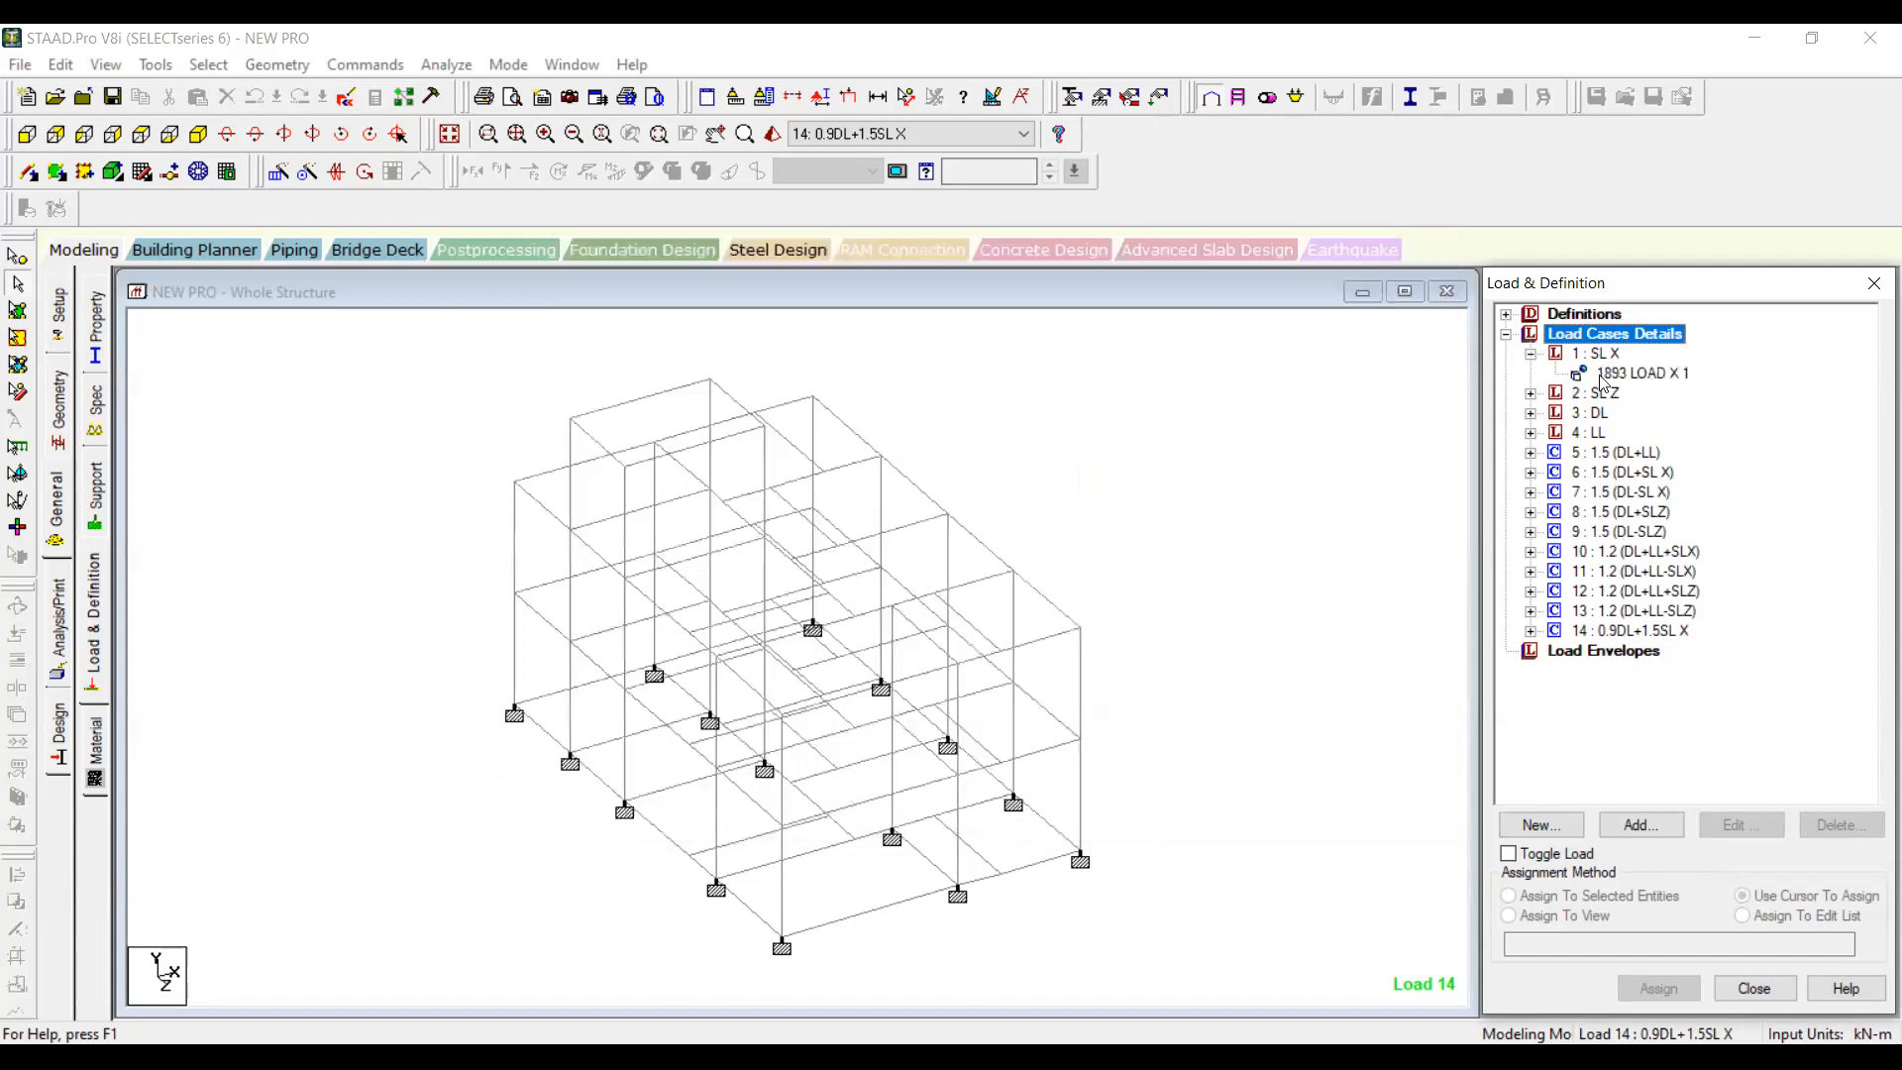
pyautogui.click(1602, 376)
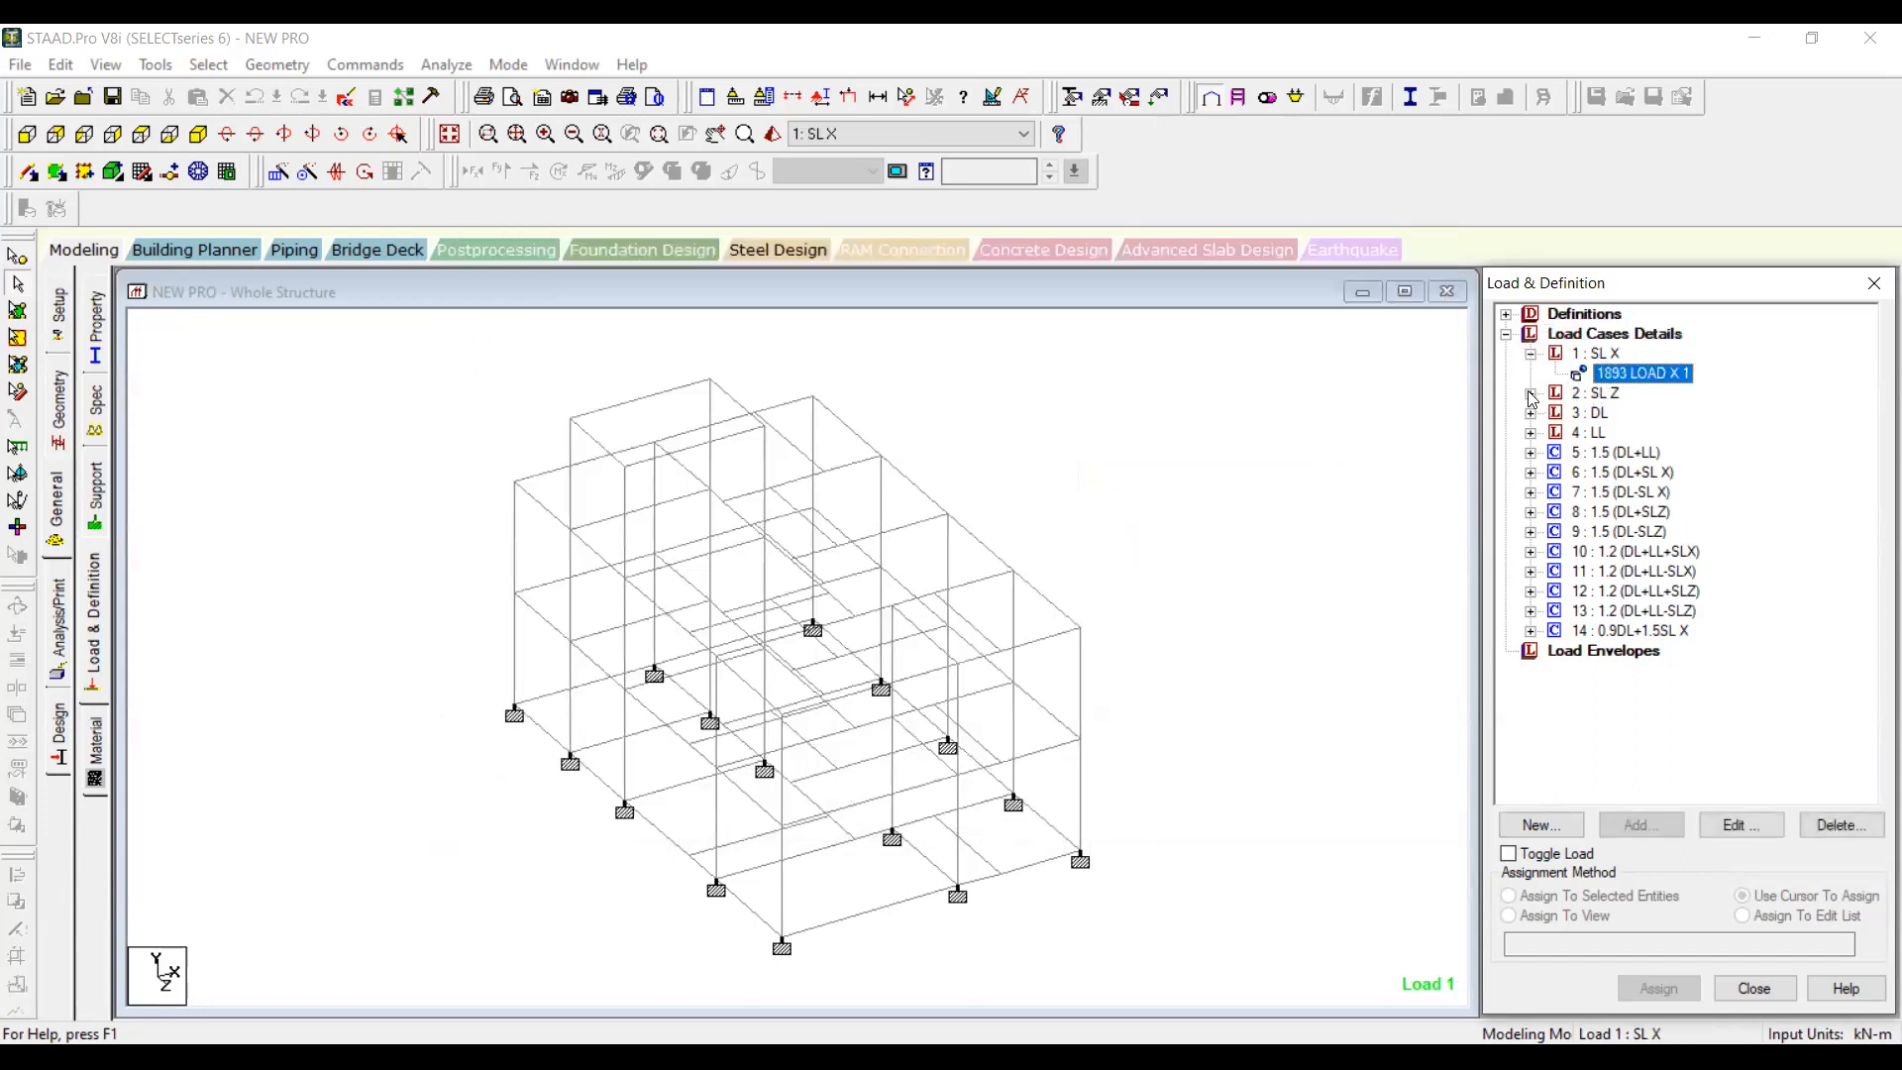
pyautogui.click(1531, 395)
pyautogui.click(1630, 412)
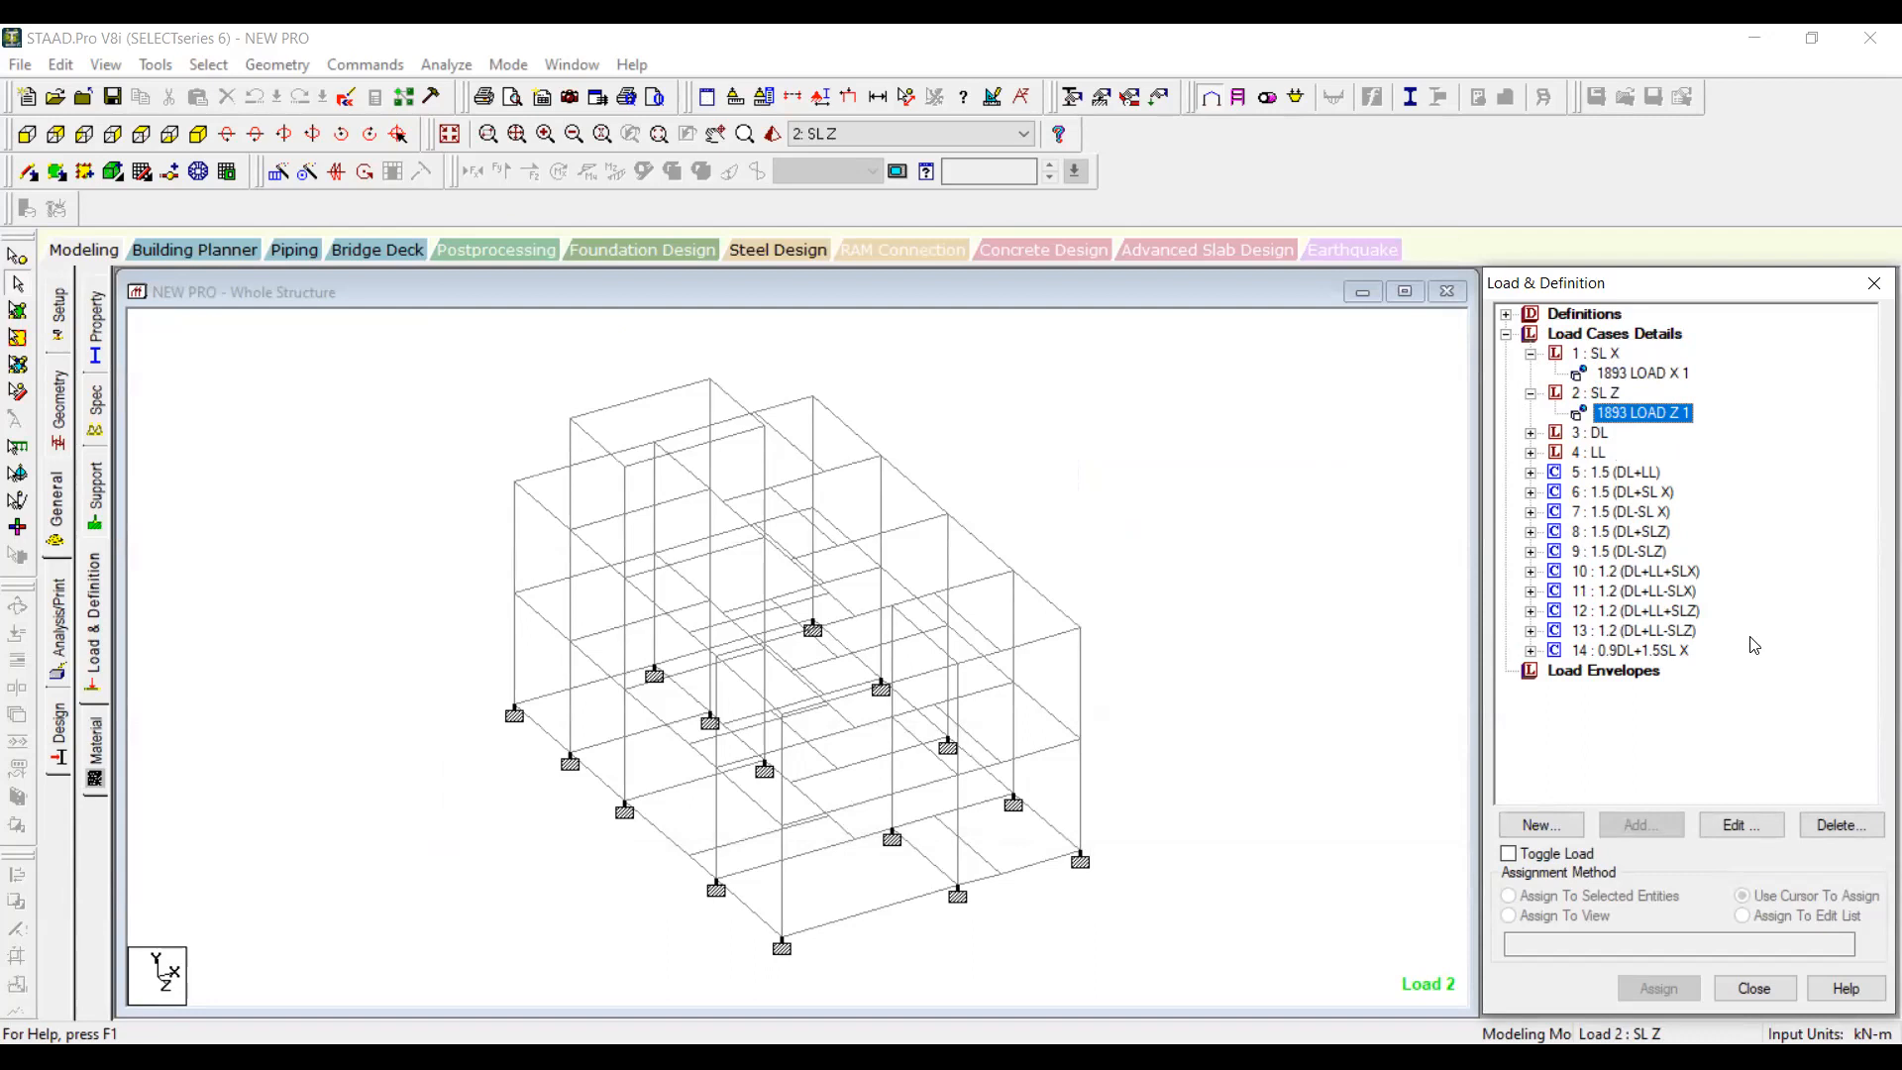
pyautogui.click(1531, 394)
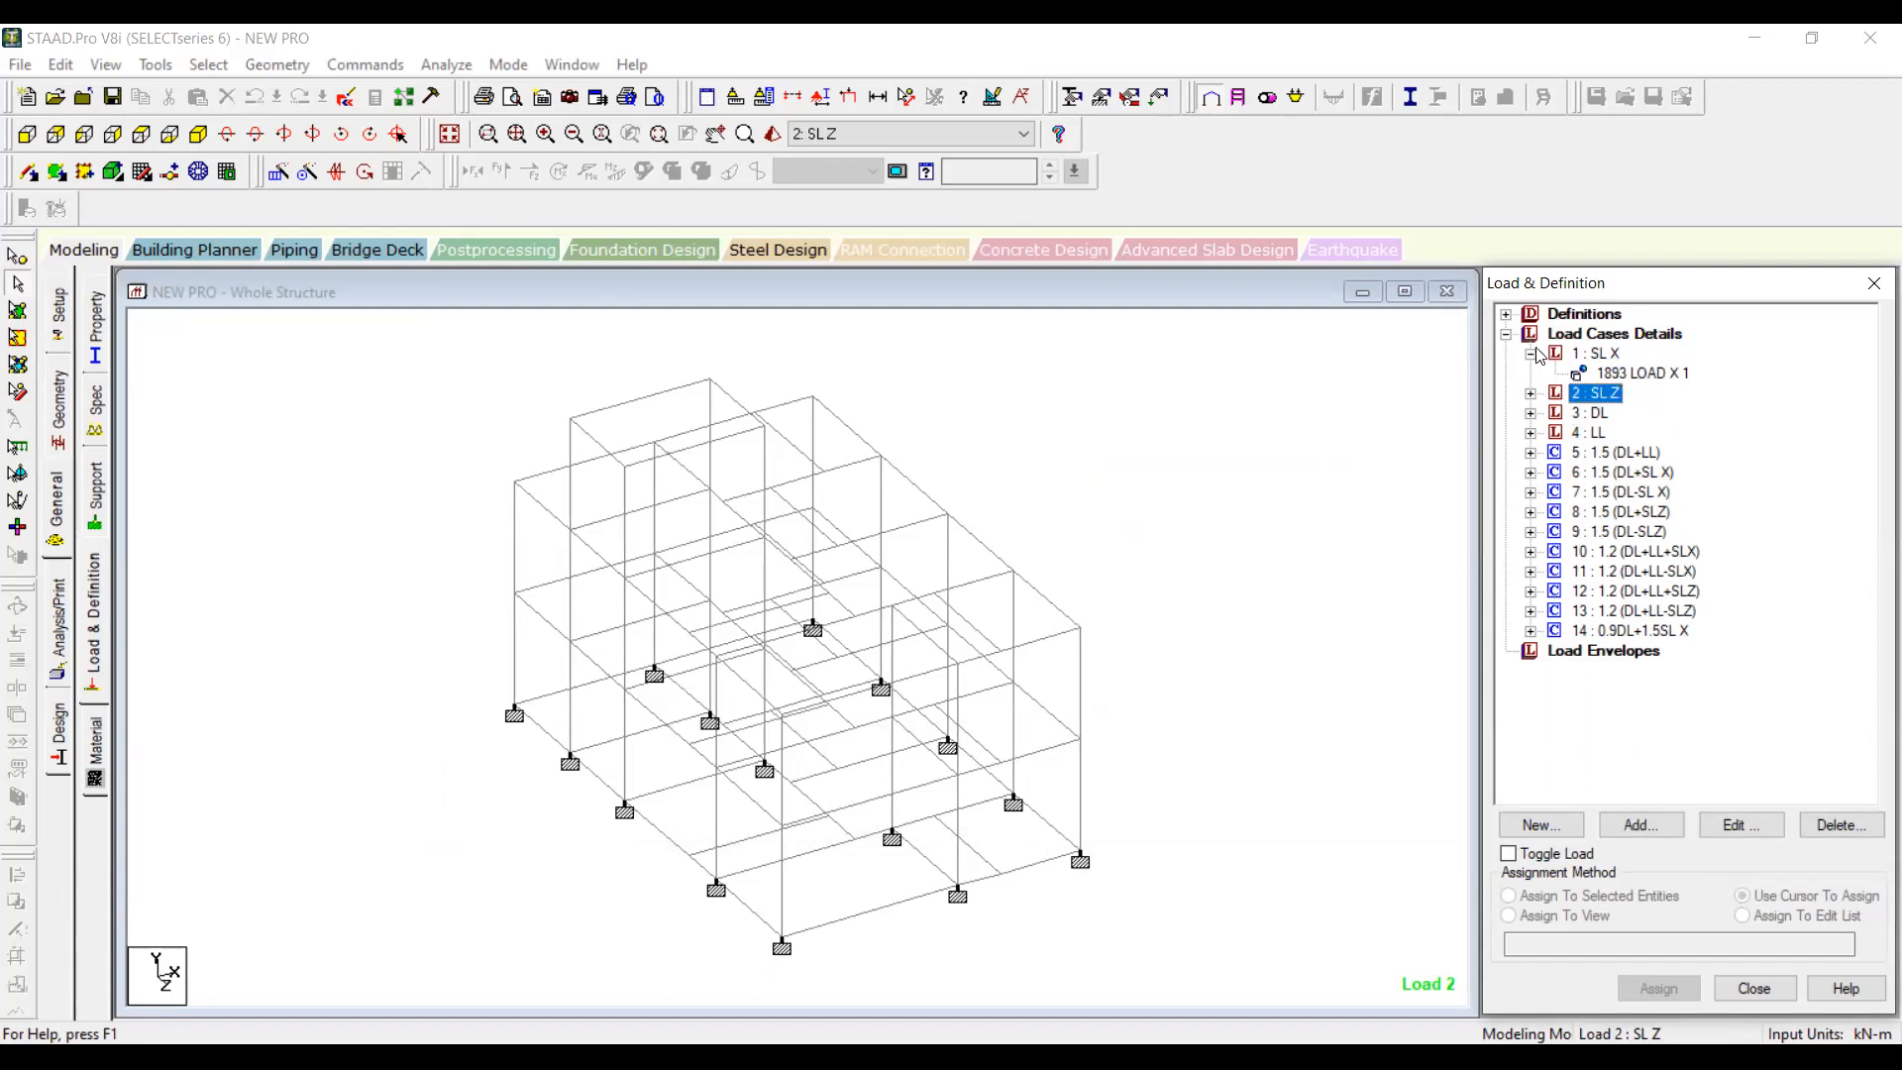
pyautogui.click(1530, 354)
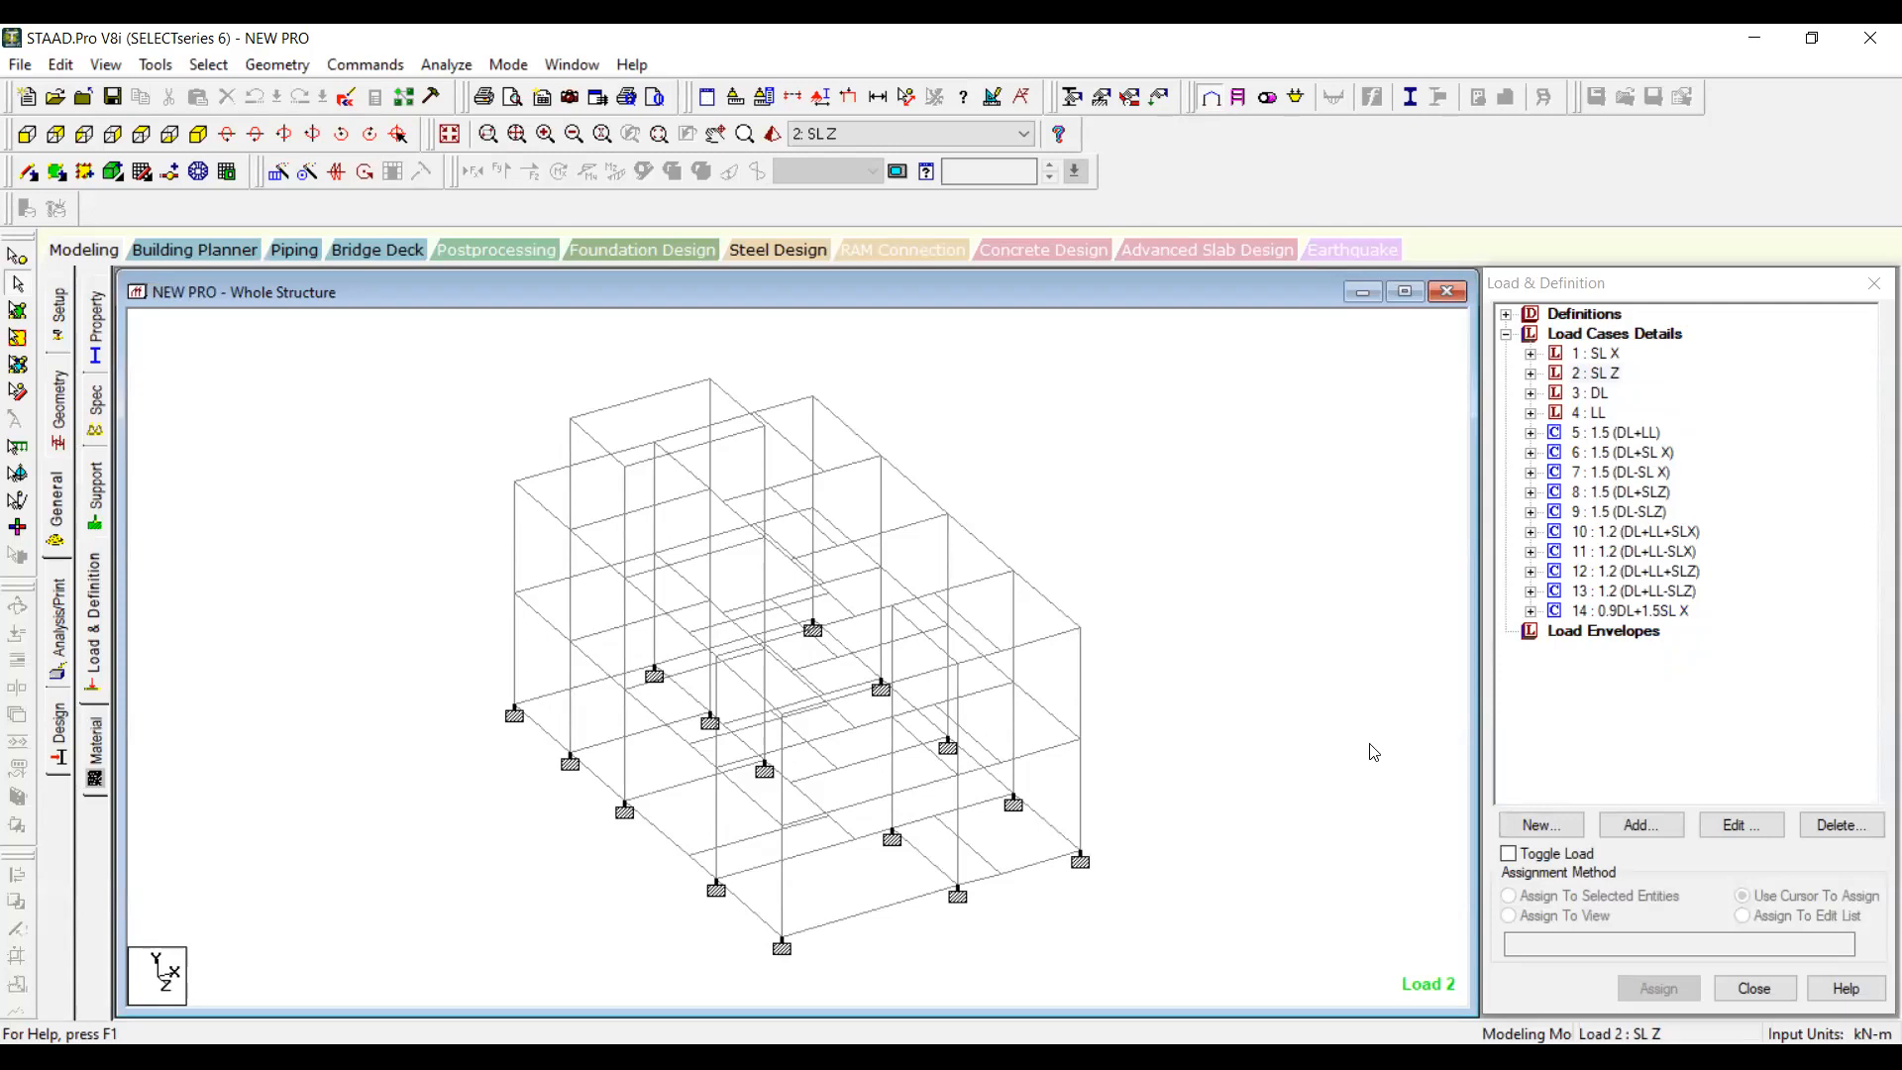
# Step: Review the manually defined load combinations from case 14 back to case 10
pyautogui.click(1681, 612)
pyautogui.click(1656, 591)
pyautogui.click(1652, 571)
pyautogui.click(1650, 553)
pyautogui.click(1648, 533)
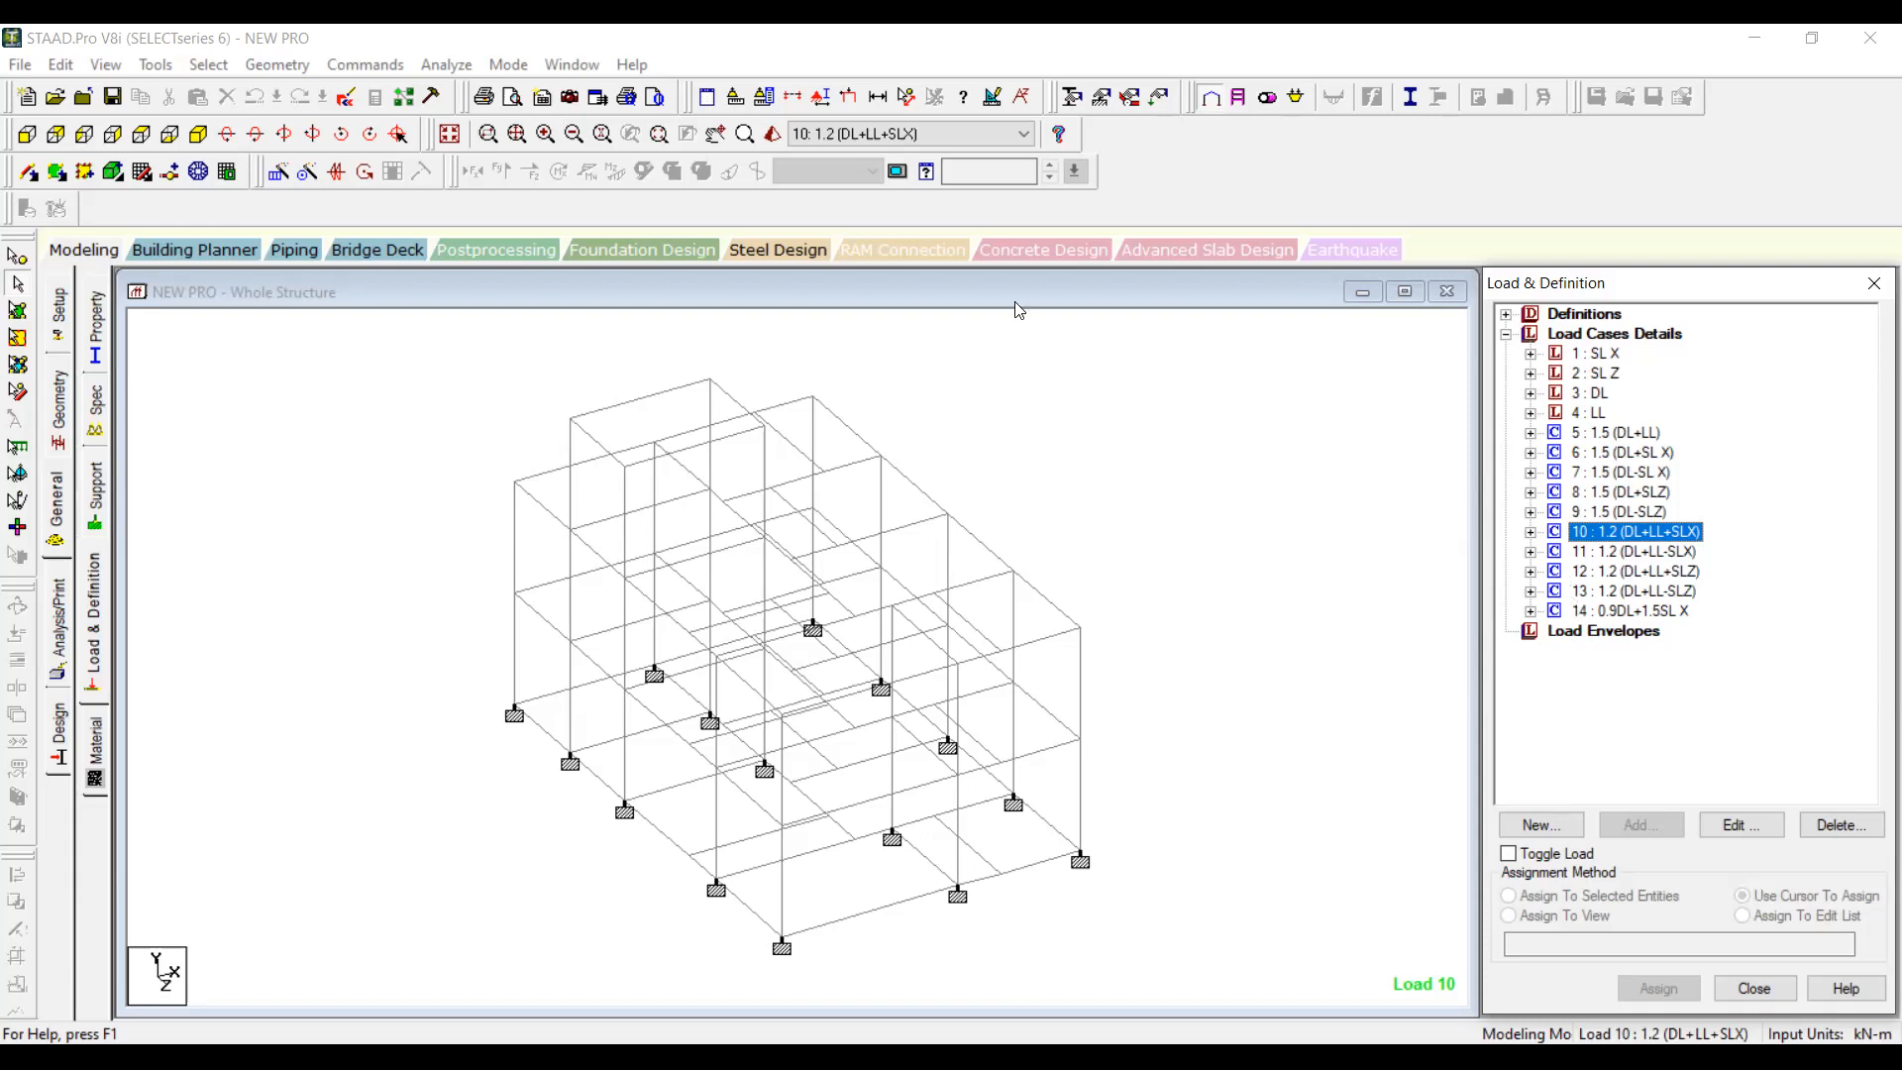
pyautogui.click(1291, 340)
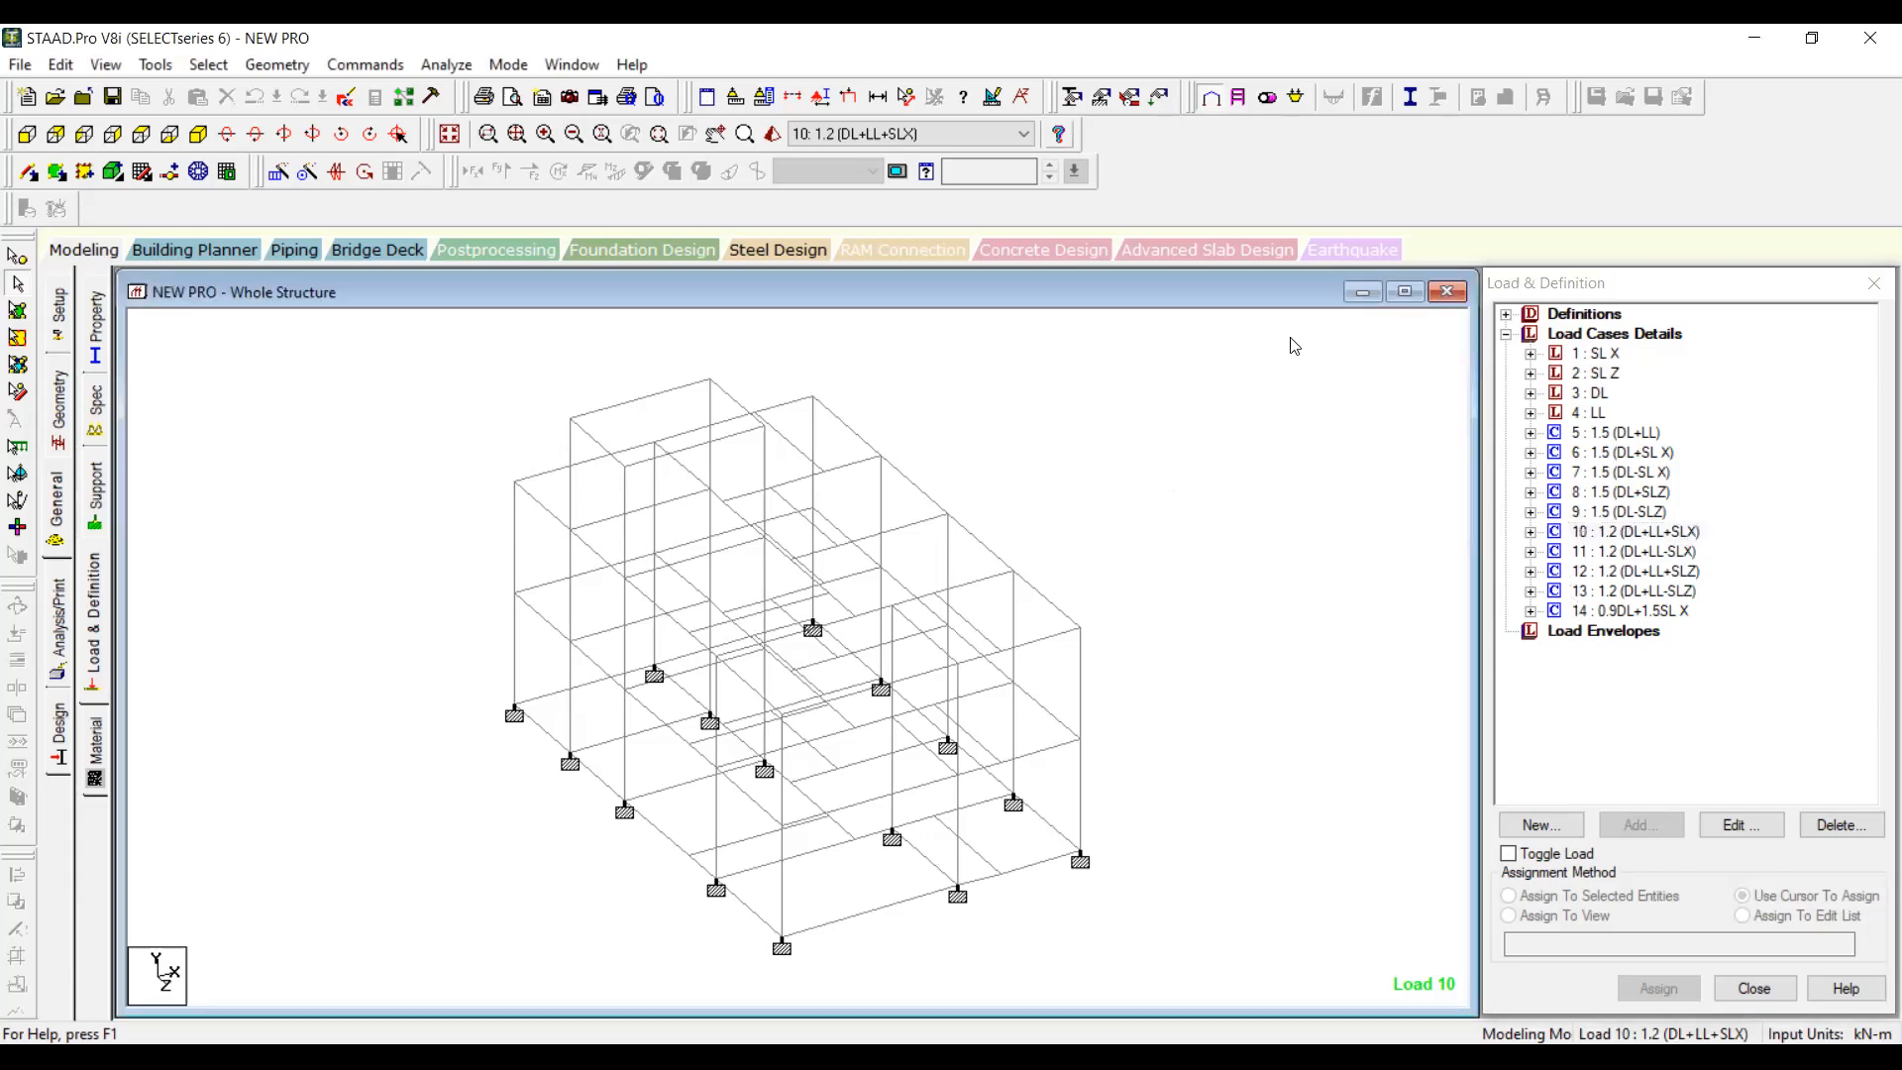
# Step: Generate the Indian Code surrender load comb combinations again and close the dialog without adding them
pyautogui.click(1615, 334)
pyautogui.click(1641, 824)
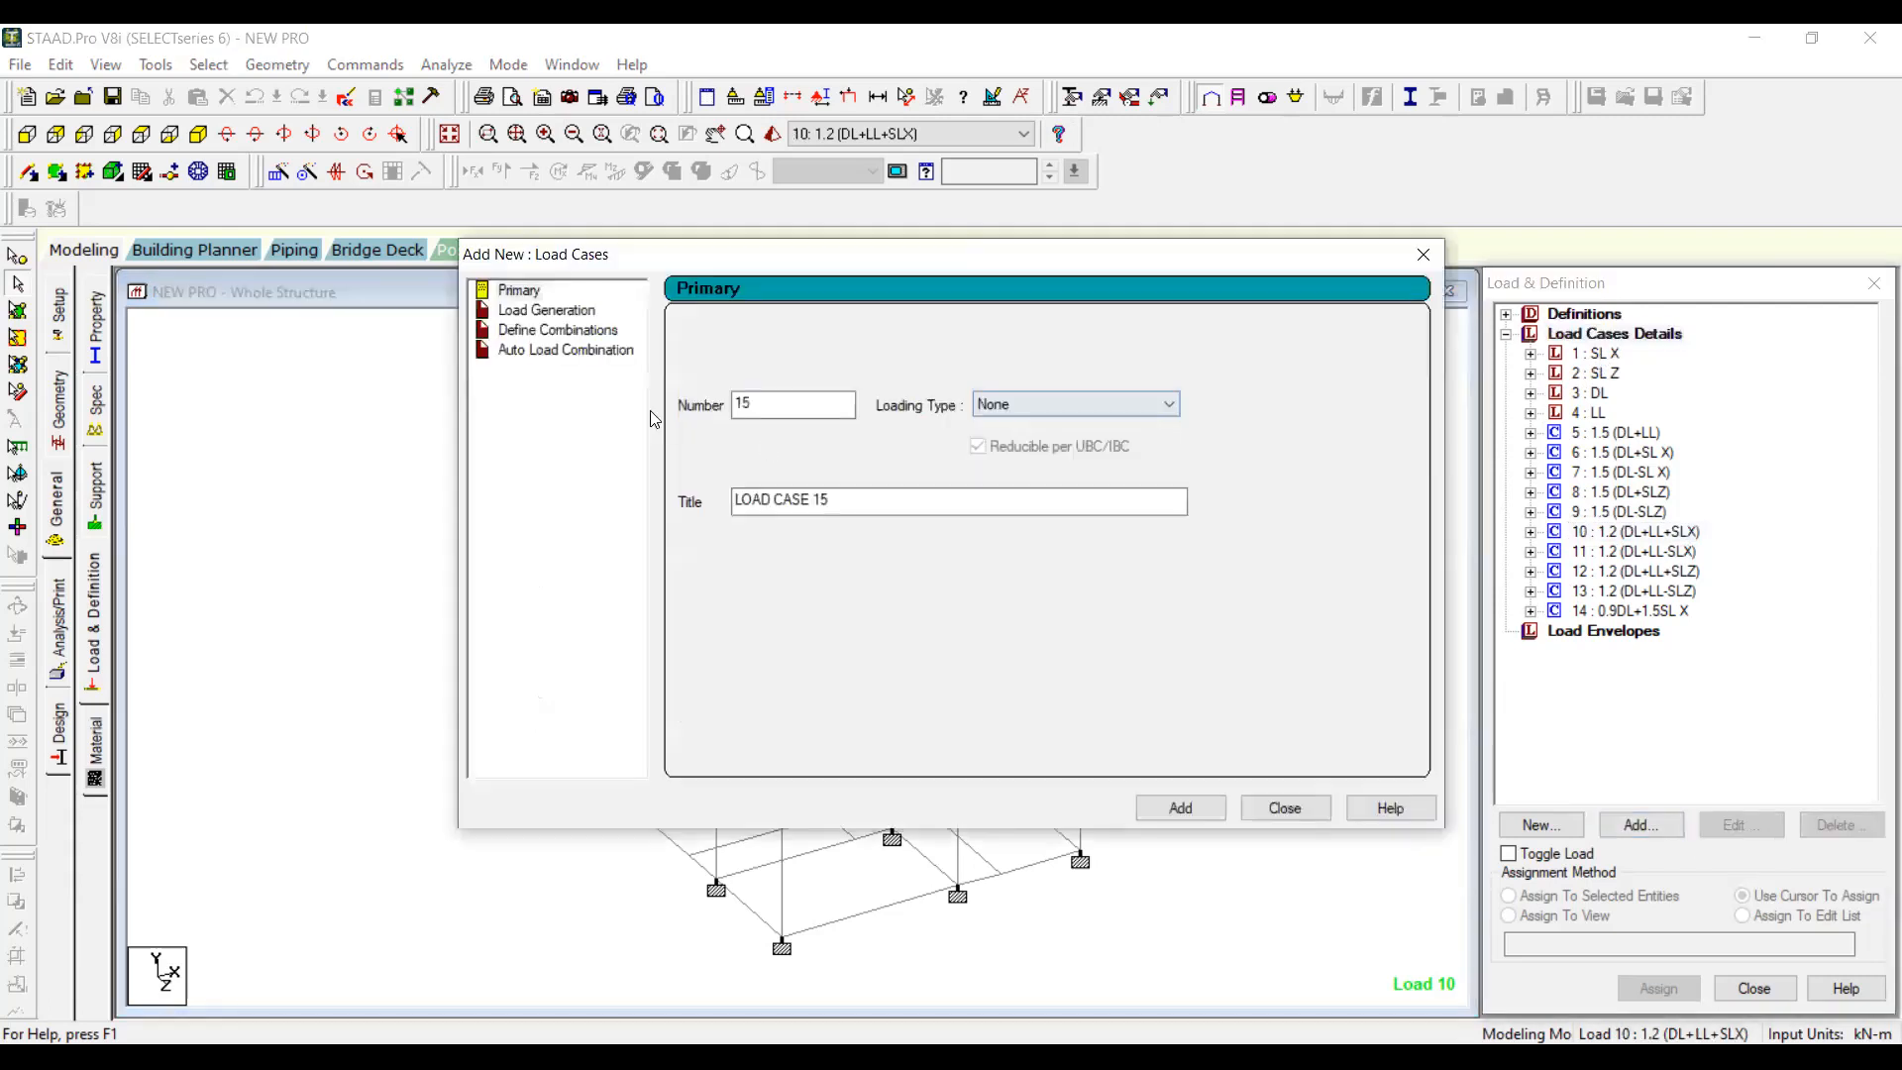
pyautogui.click(558, 330)
pyautogui.click(565, 350)
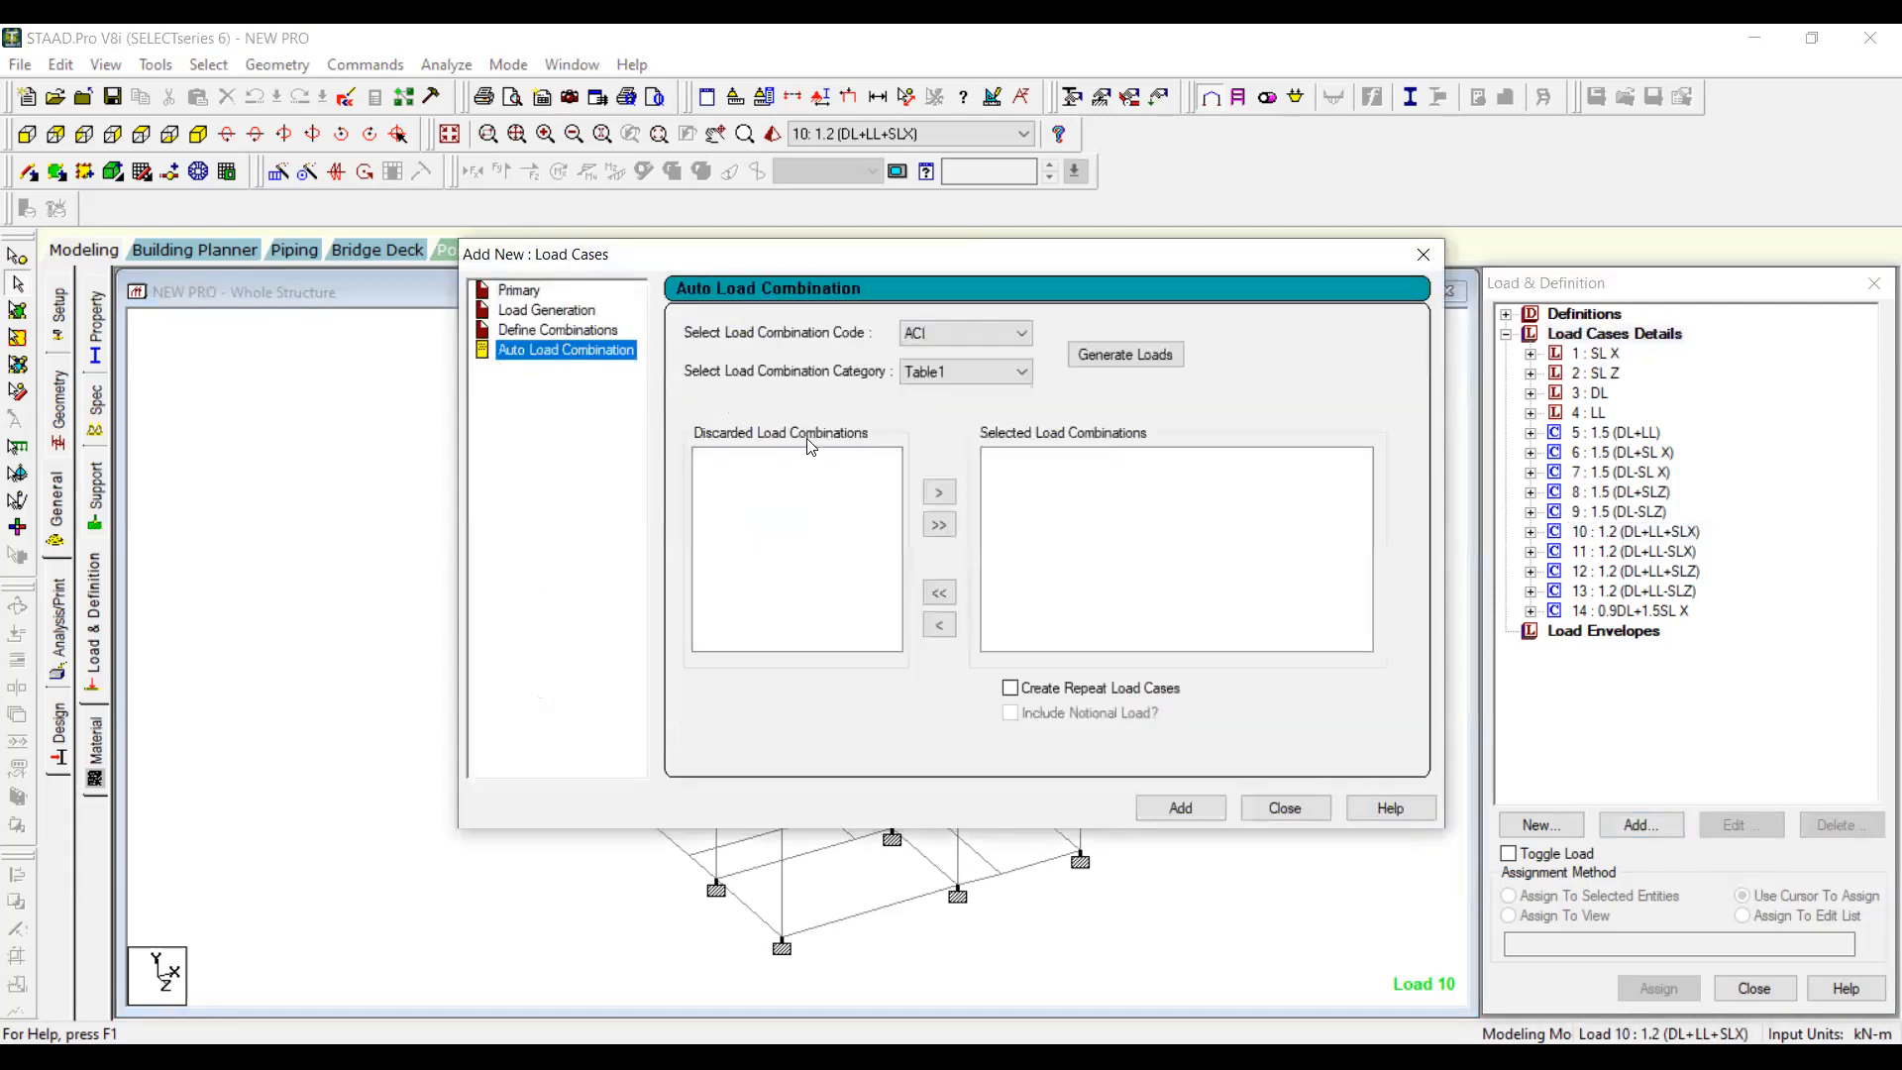
pyautogui.click(967, 332)
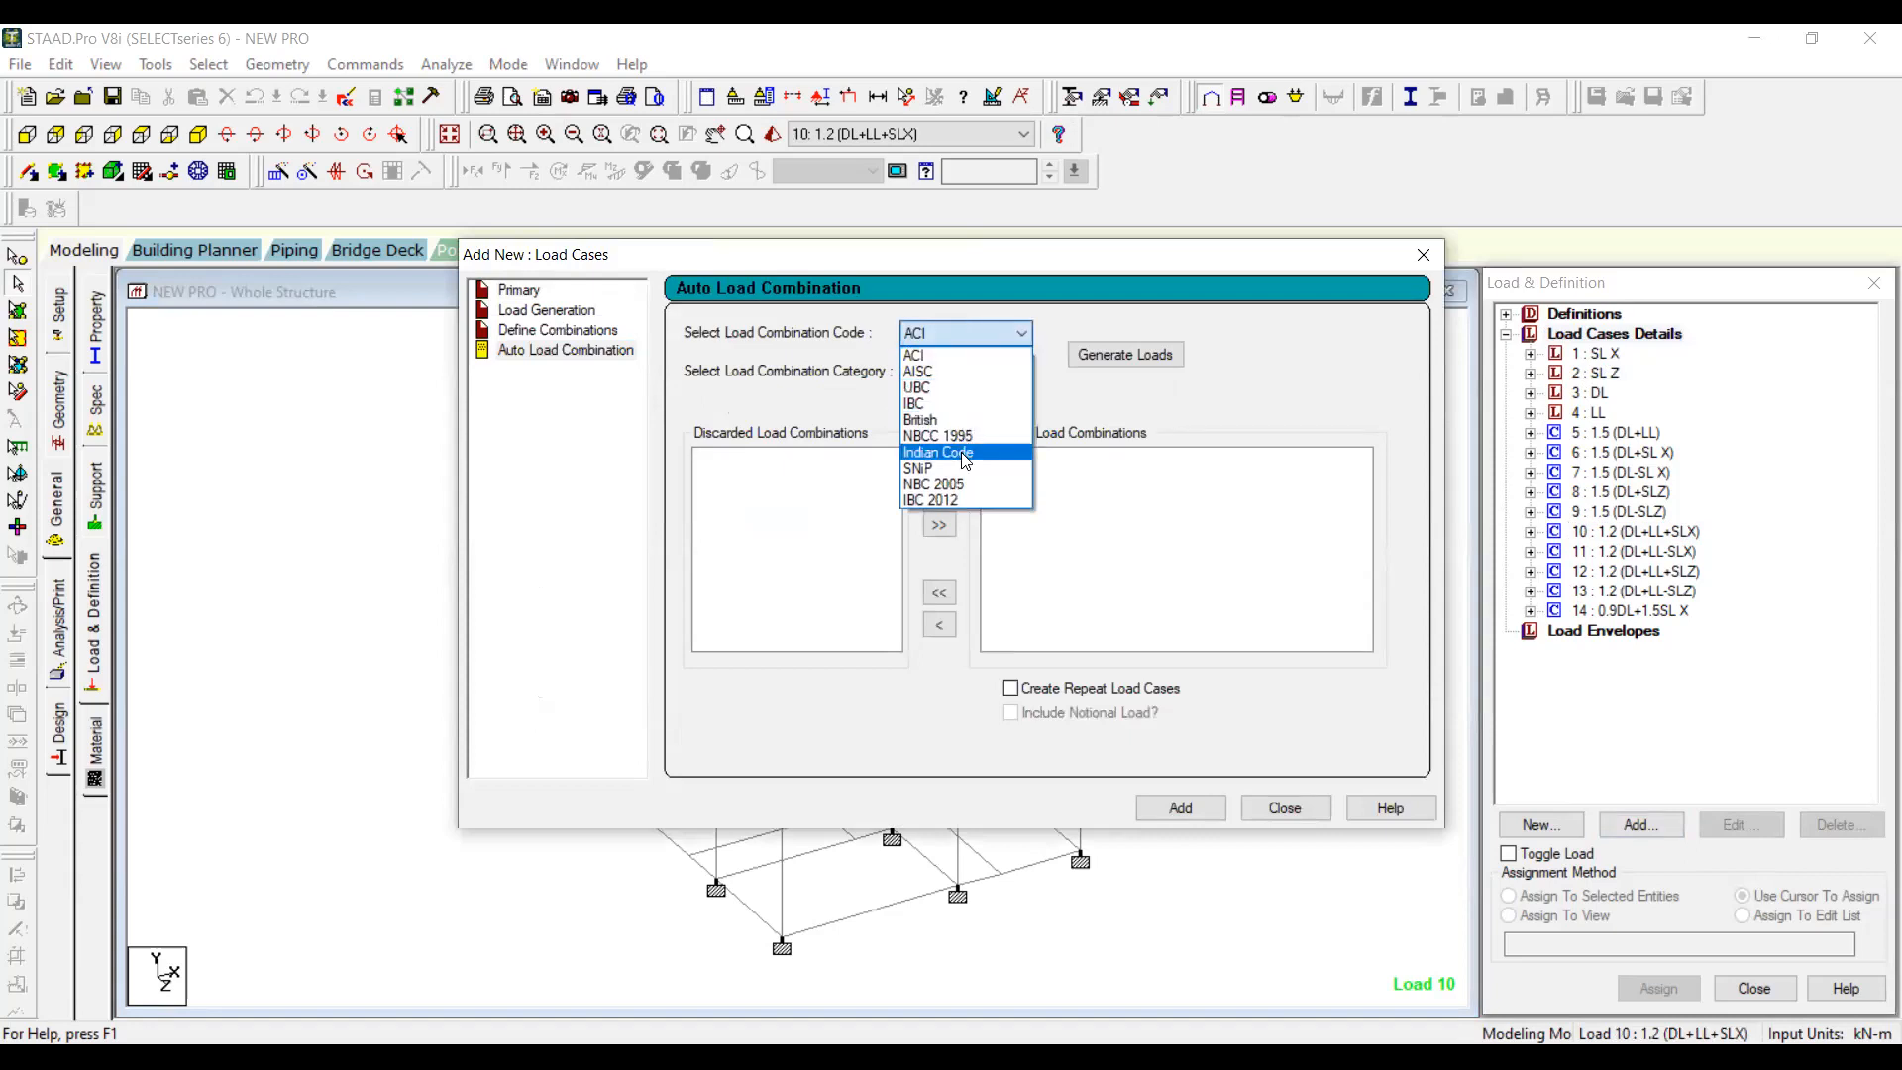
pyautogui.click(961, 452)
pyautogui.click(975, 372)
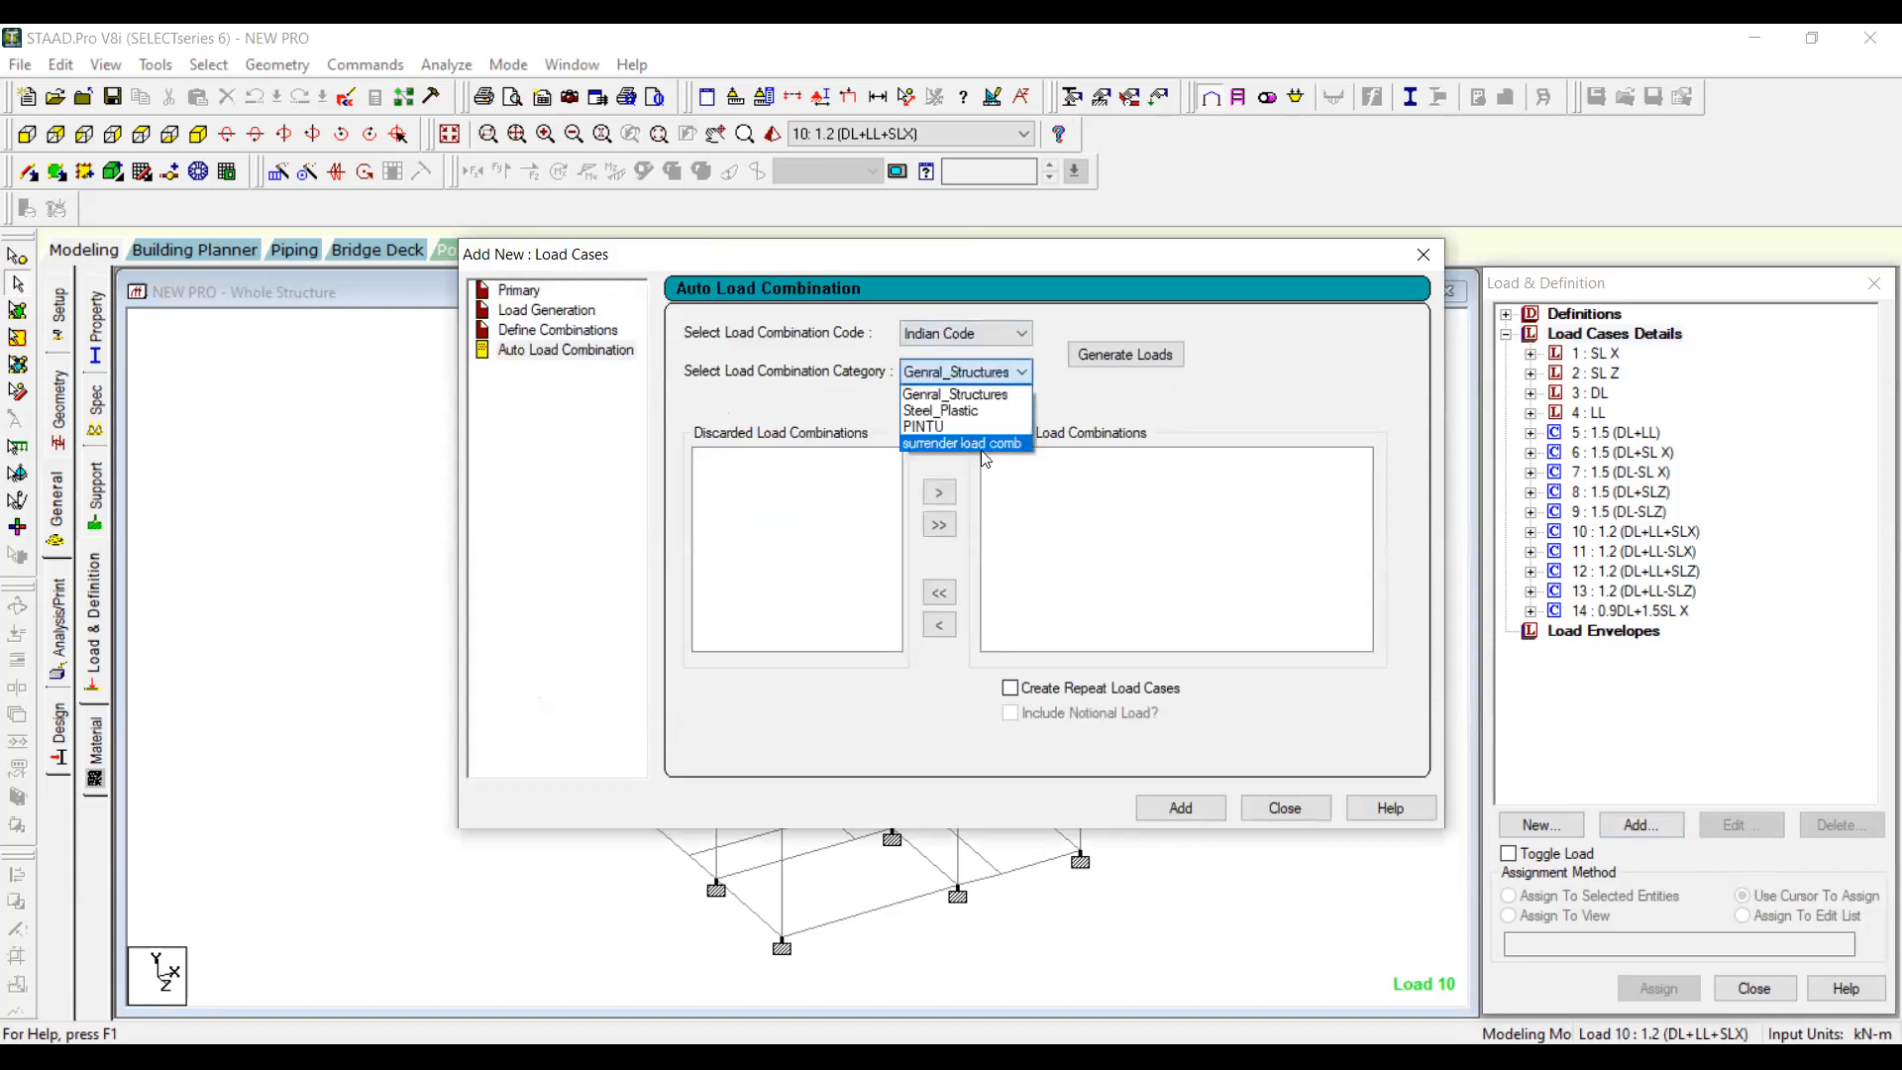
pyautogui.click(965, 443)
pyautogui.click(1130, 357)
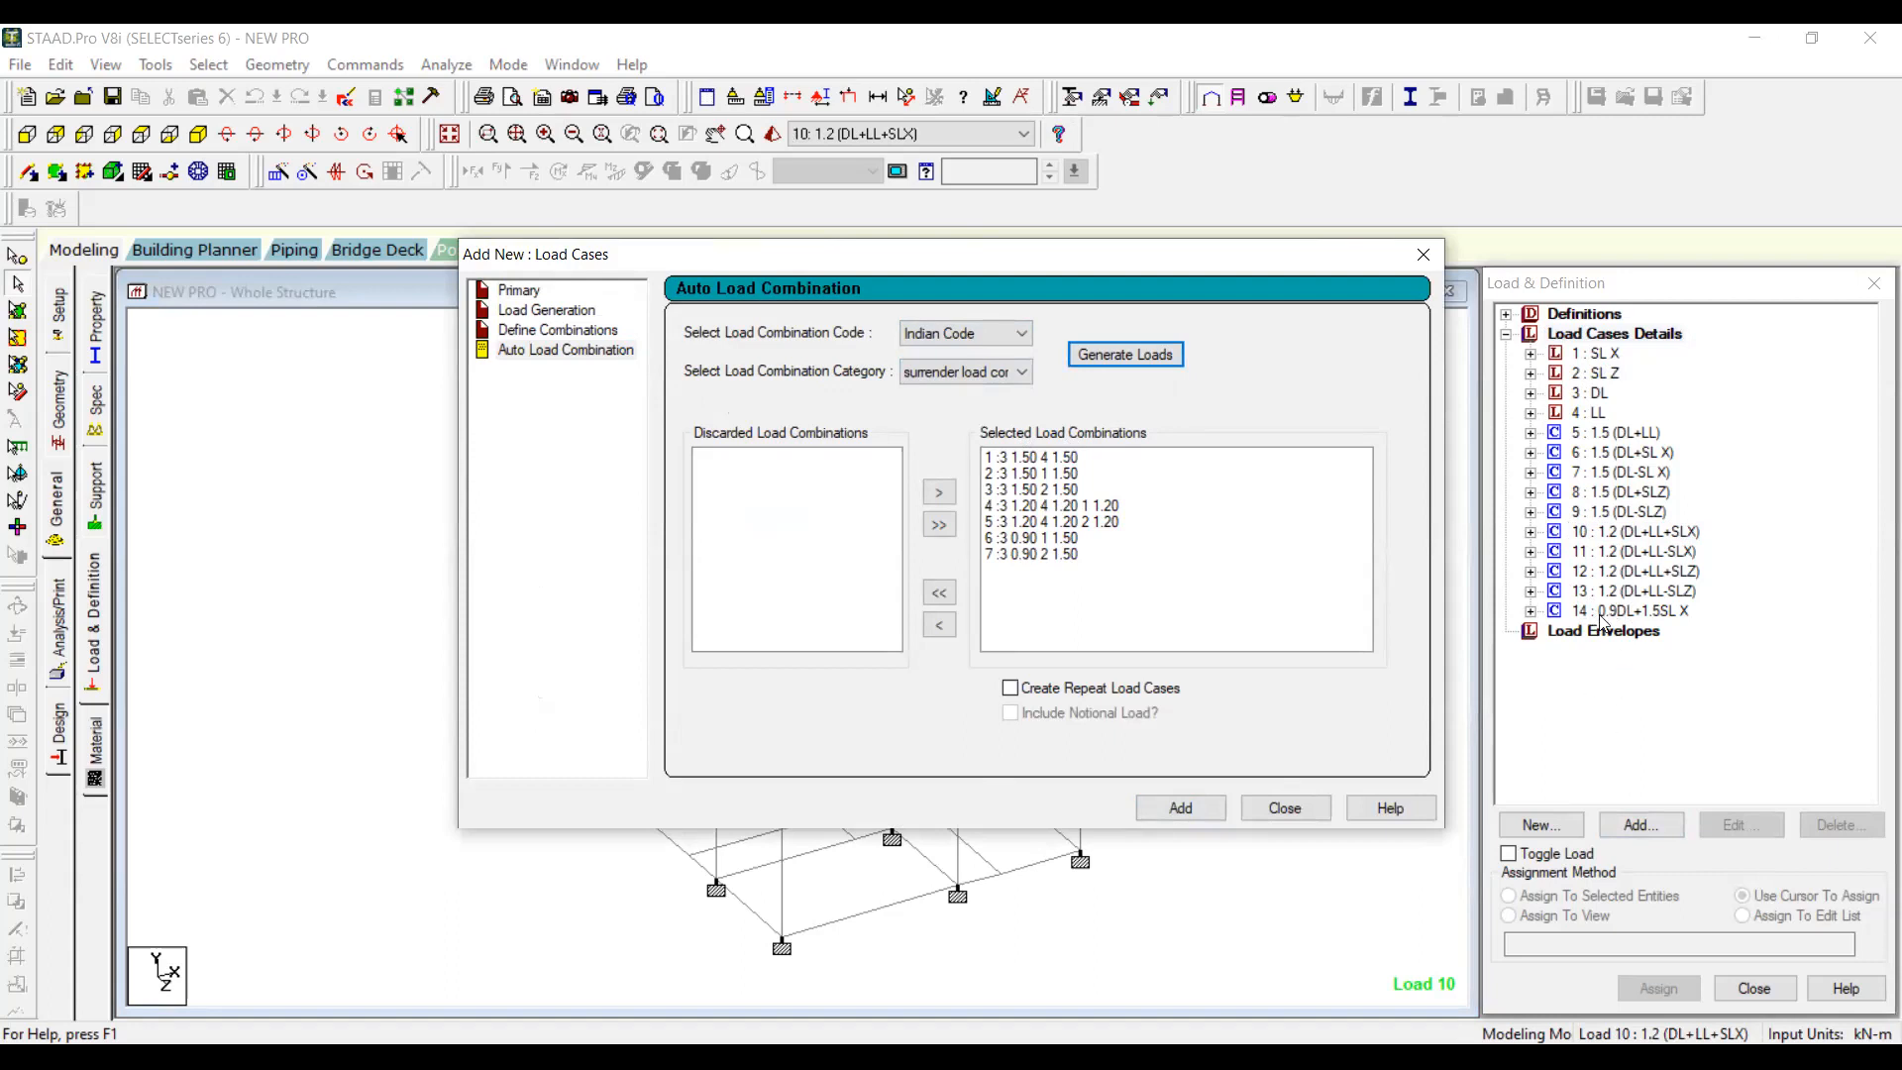
pyautogui.click(1117, 566)
pyautogui.click(1301, 822)
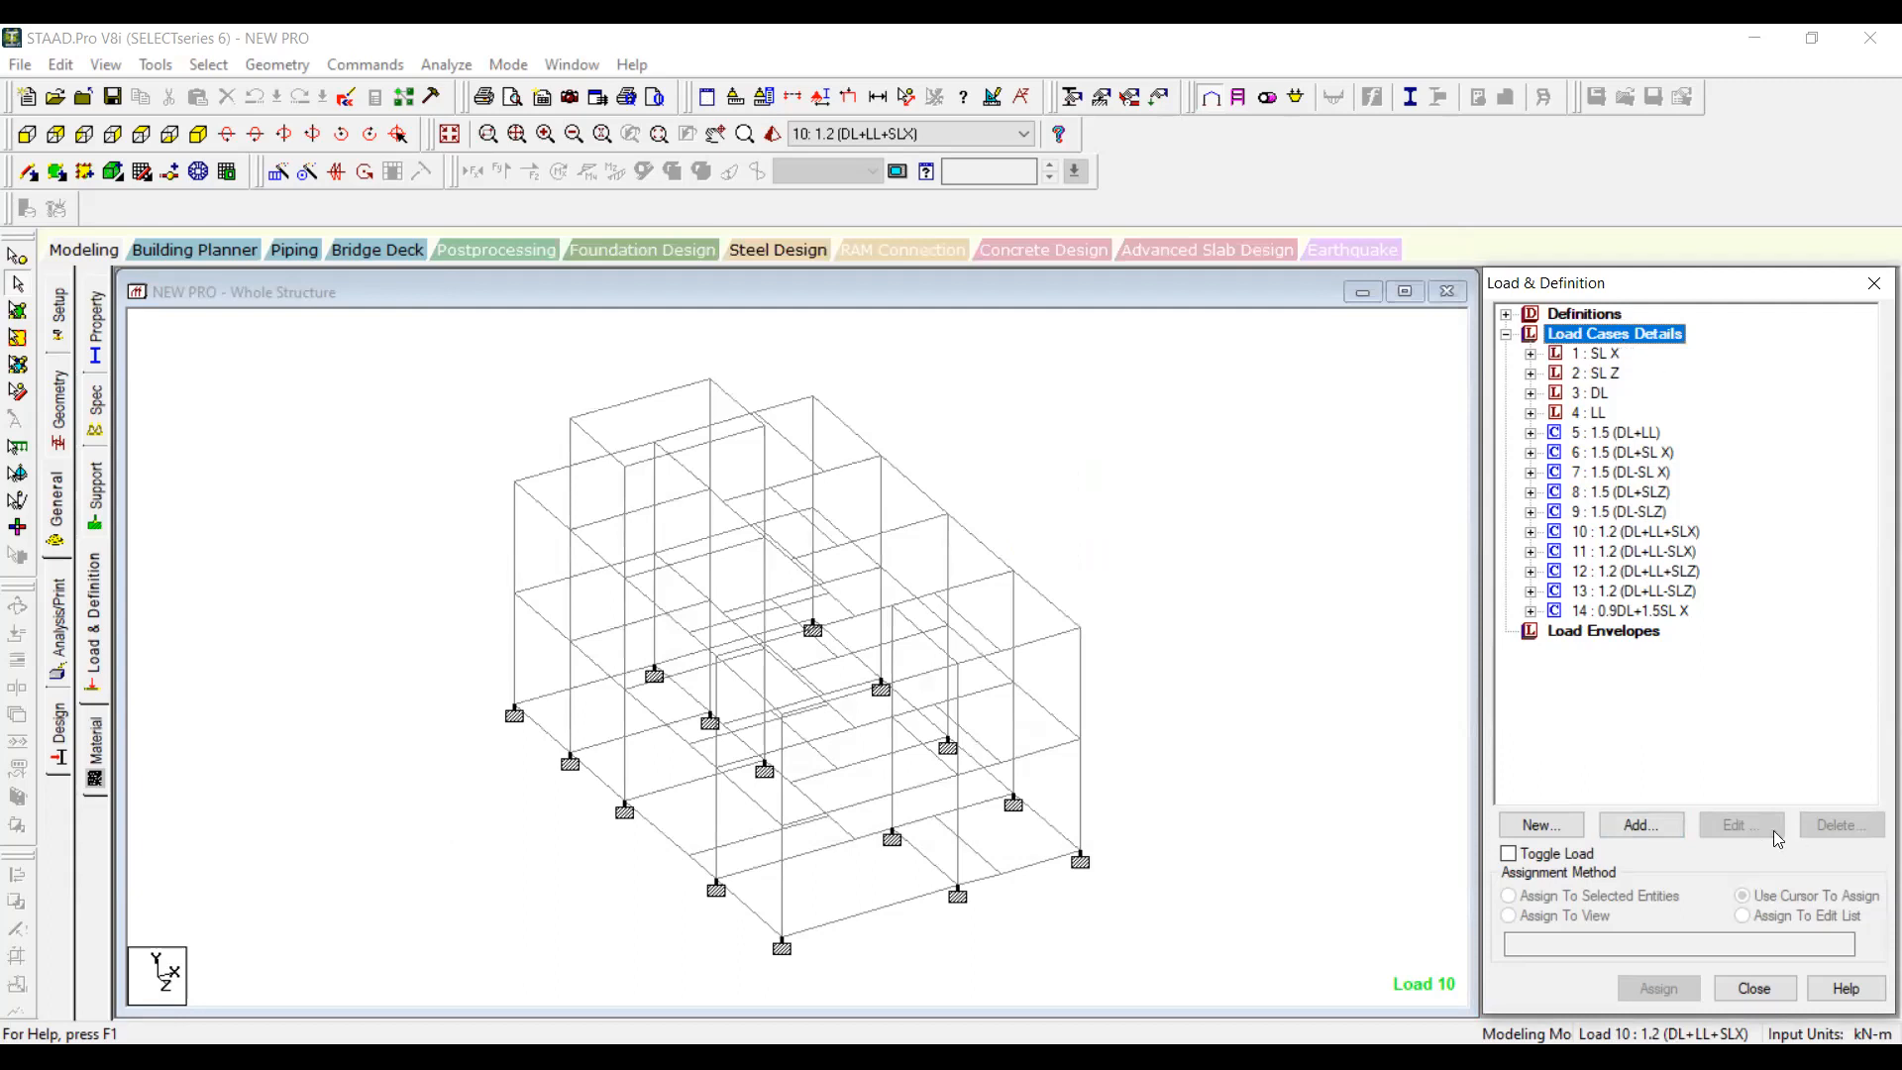
# Step: Start defining a new Normal load combination and name it 1.2(DL+LL-SLX)
pyautogui.click(1646, 828)
pyautogui.click(1645, 826)
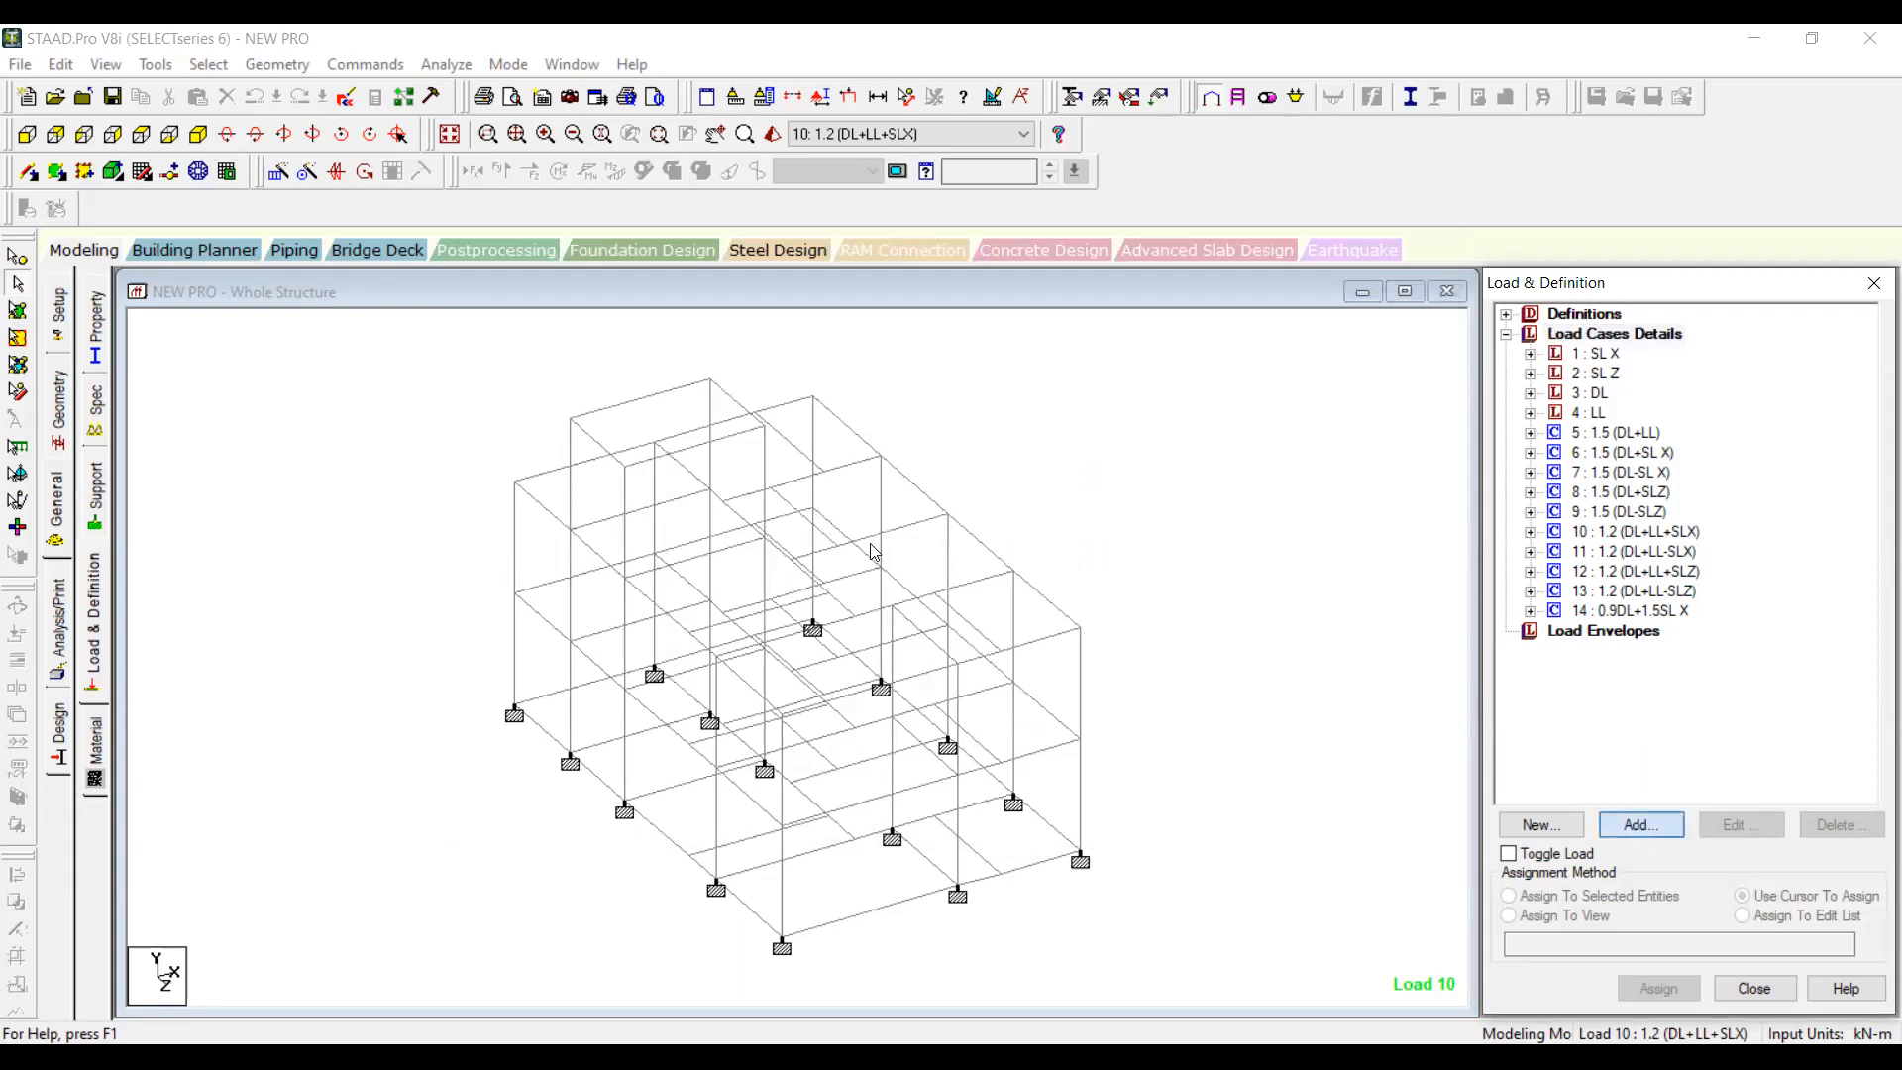
pyautogui.click(580, 331)
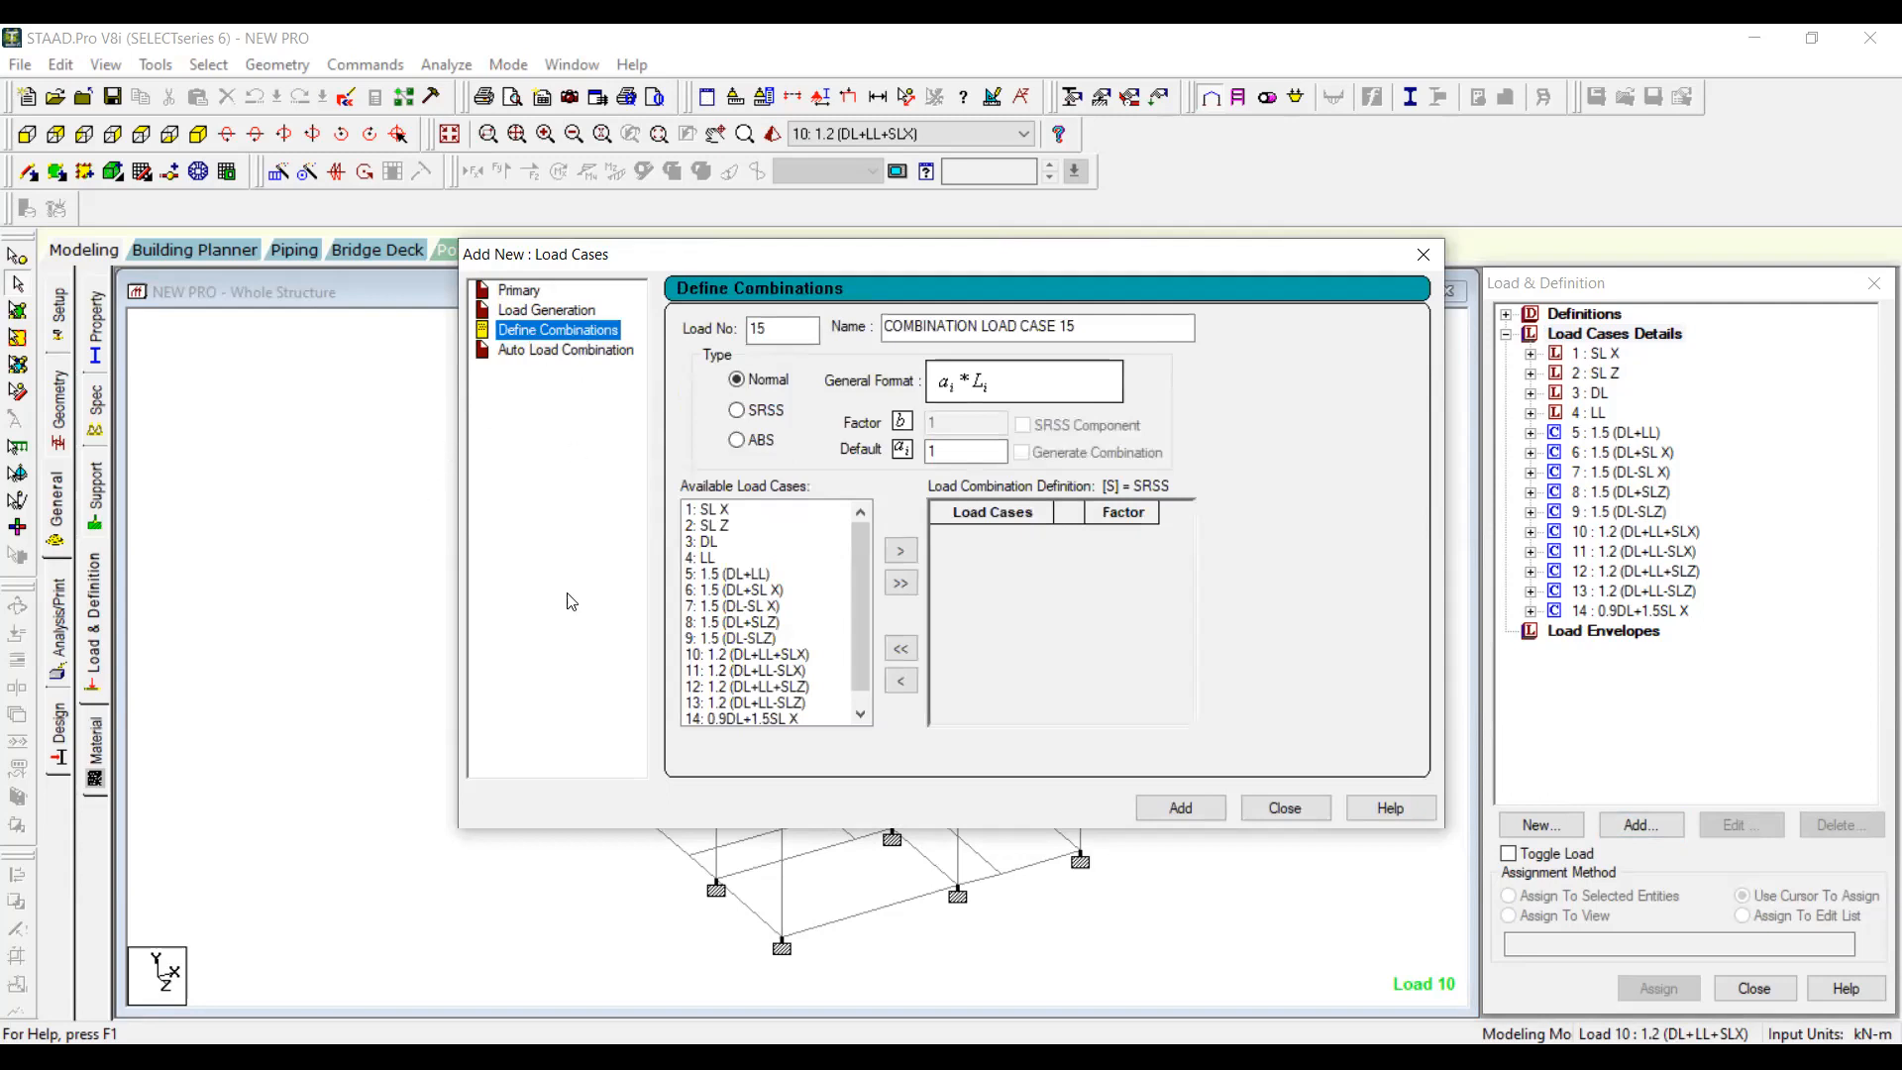
pyautogui.moveTo(1118, 326); pyautogui.dragTo(786, 341)
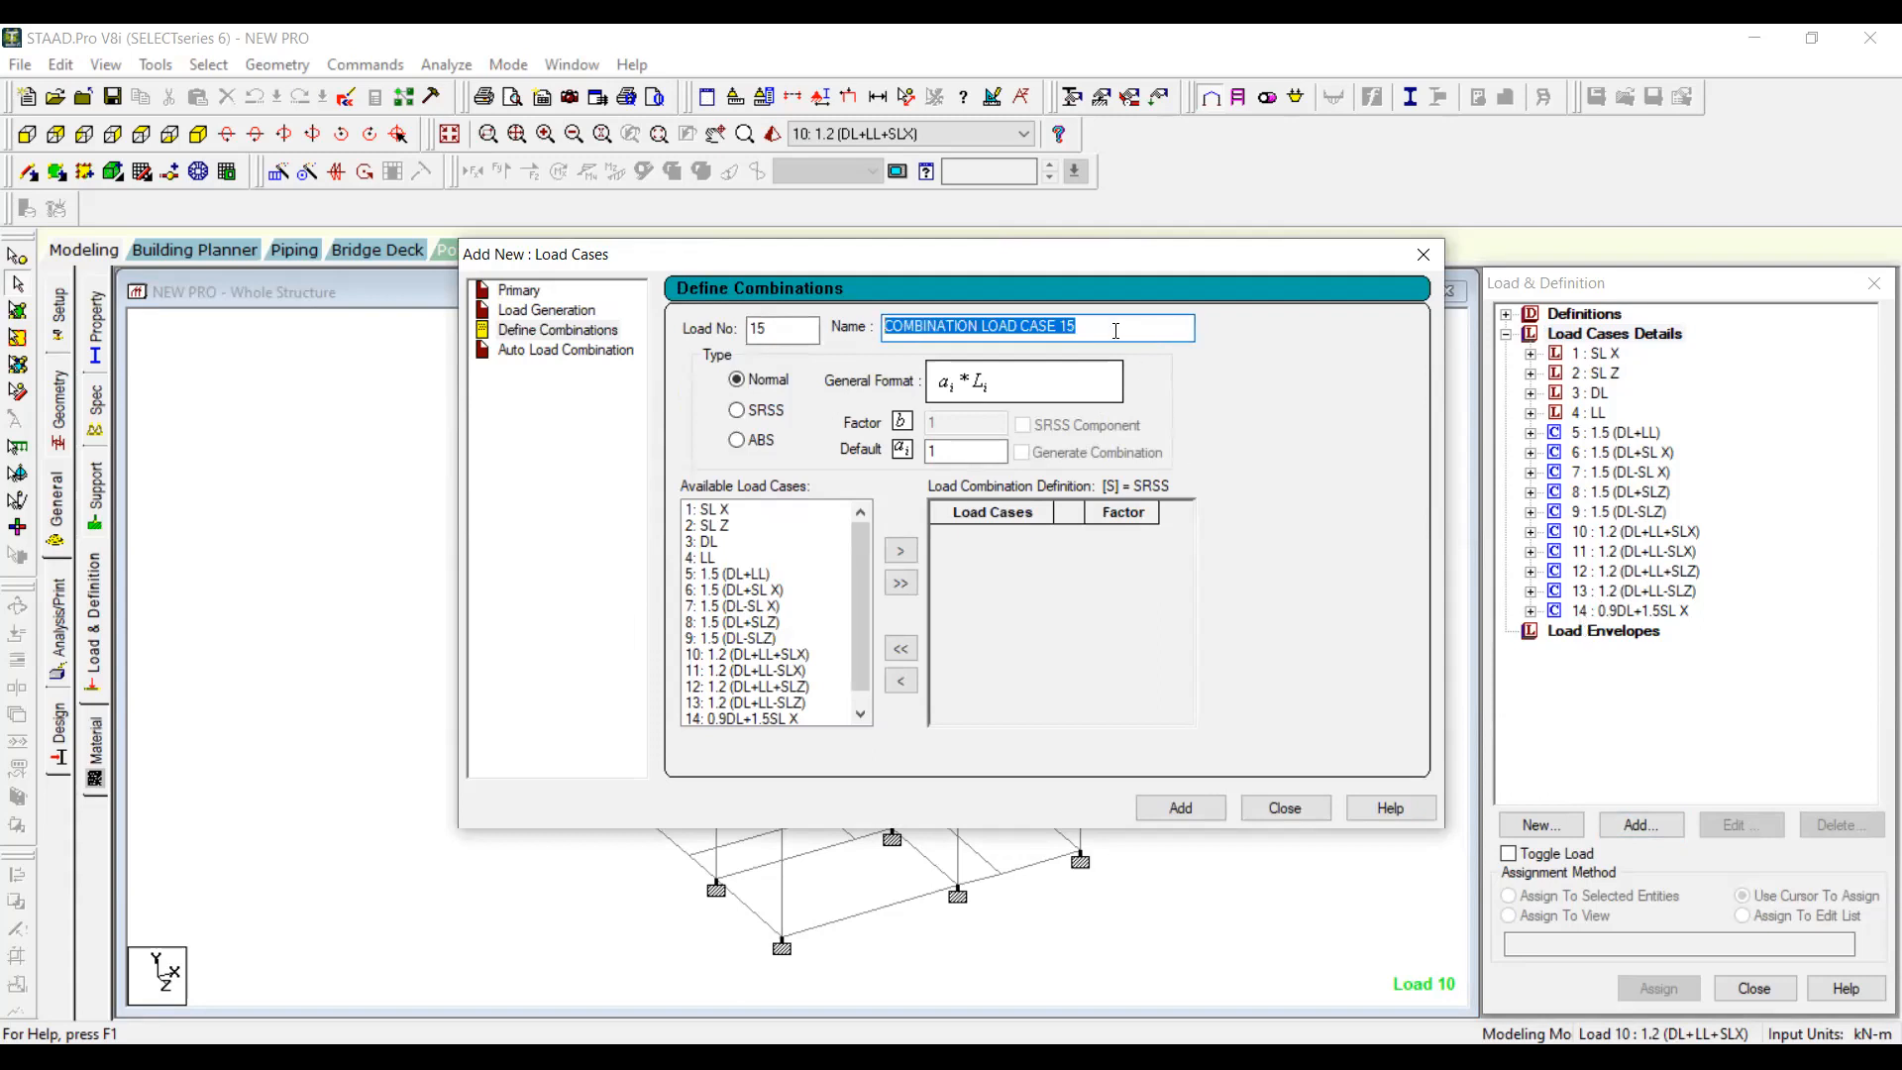
pyautogui.press('BackSpace')
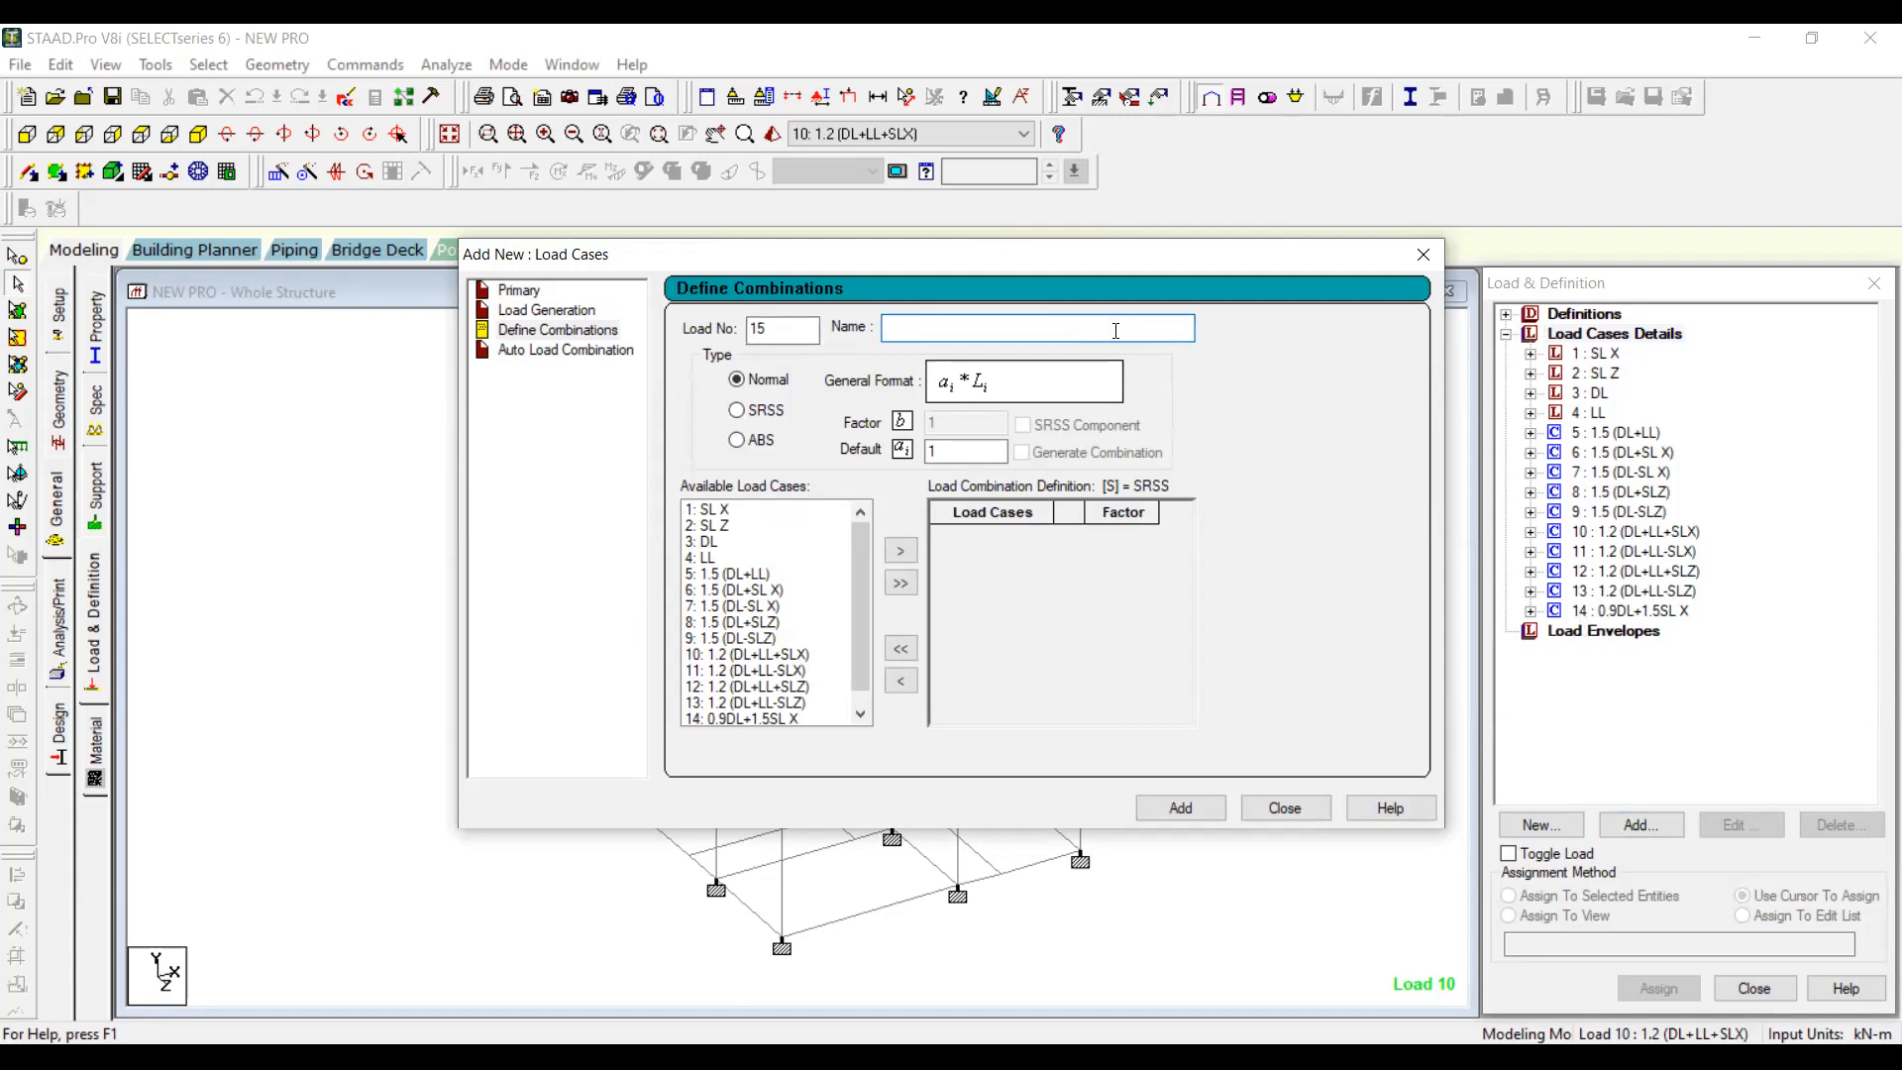
pyautogui.write('1.2(DL+LL+SL')
pyautogui.press('Left')
pyautogui.press('Left')
pyautogui.press('BackSpace')
pyautogui.write('-SLX)')
# Step: Include the DL and LL load cases in the combination, each with a factor of 1.2
pyautogui.click(709, 542)
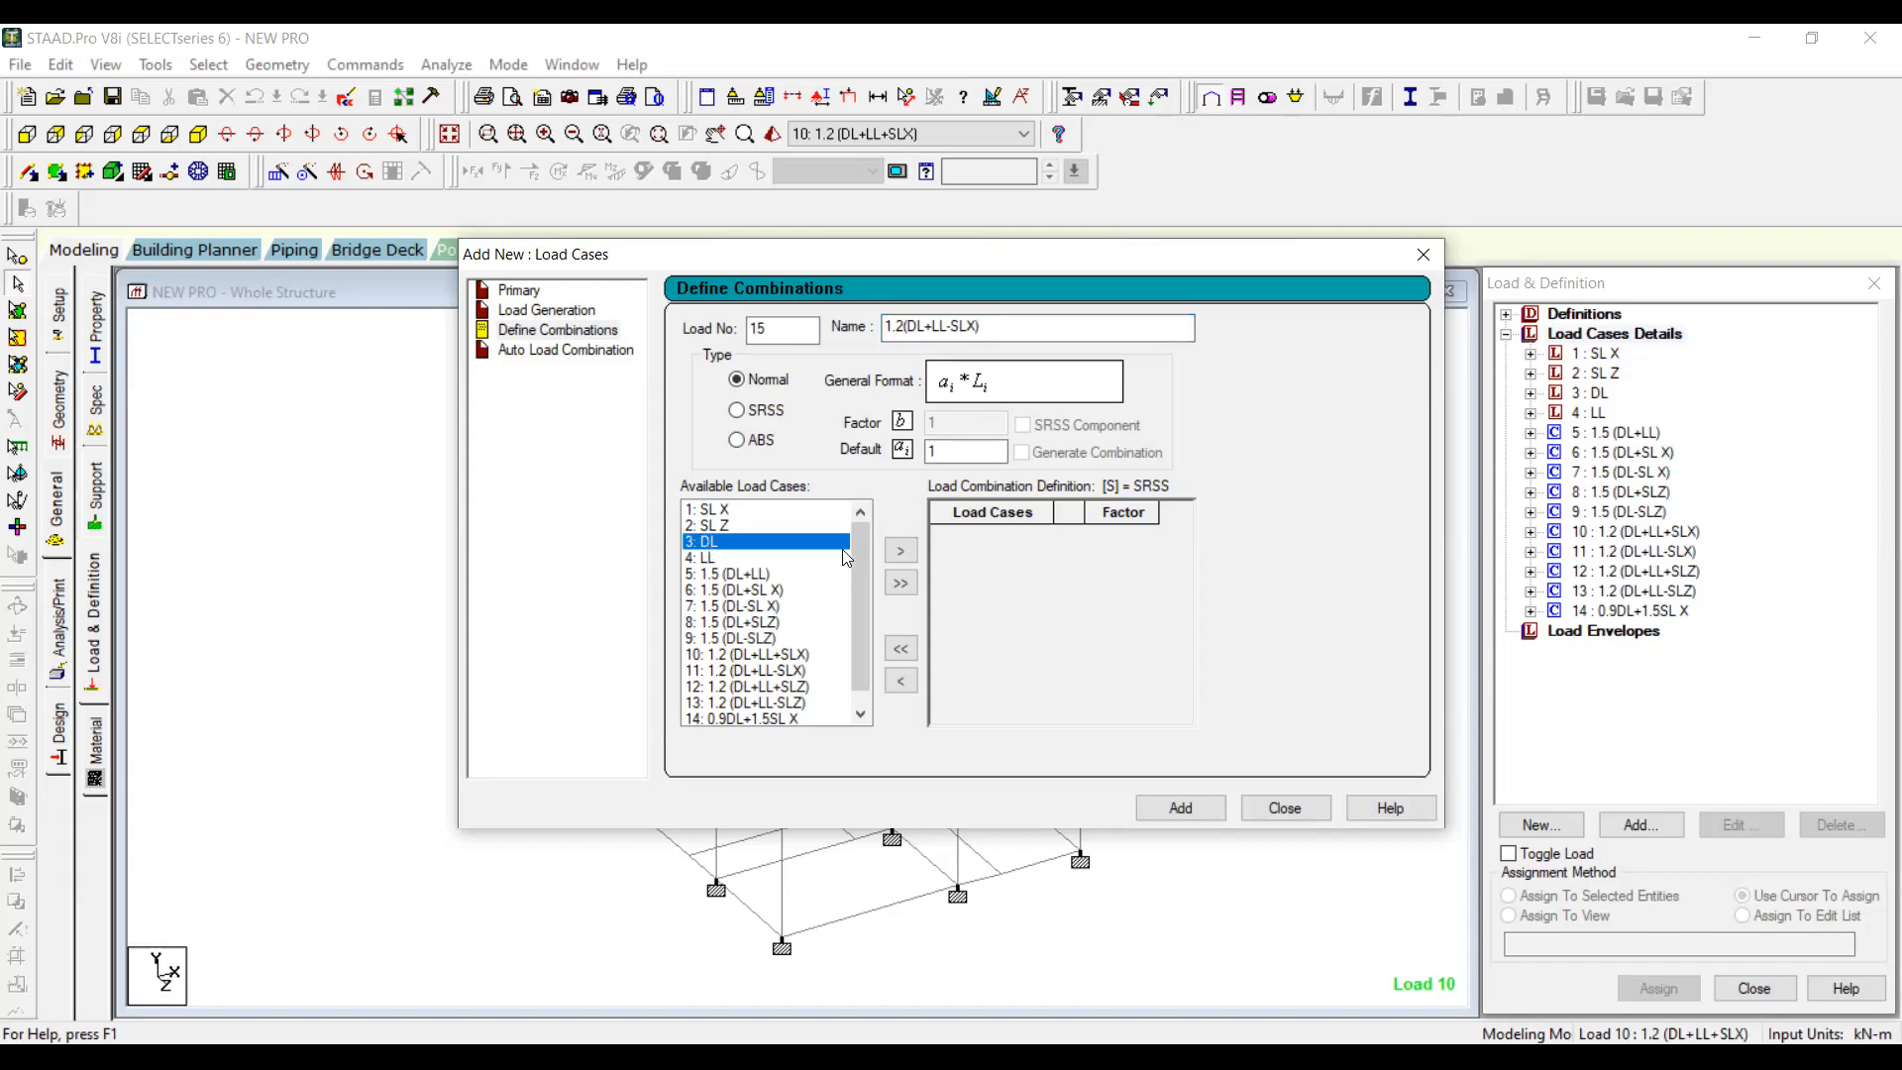
pyautogui.click(901, 550)
pyautogui.click(1126, 536)
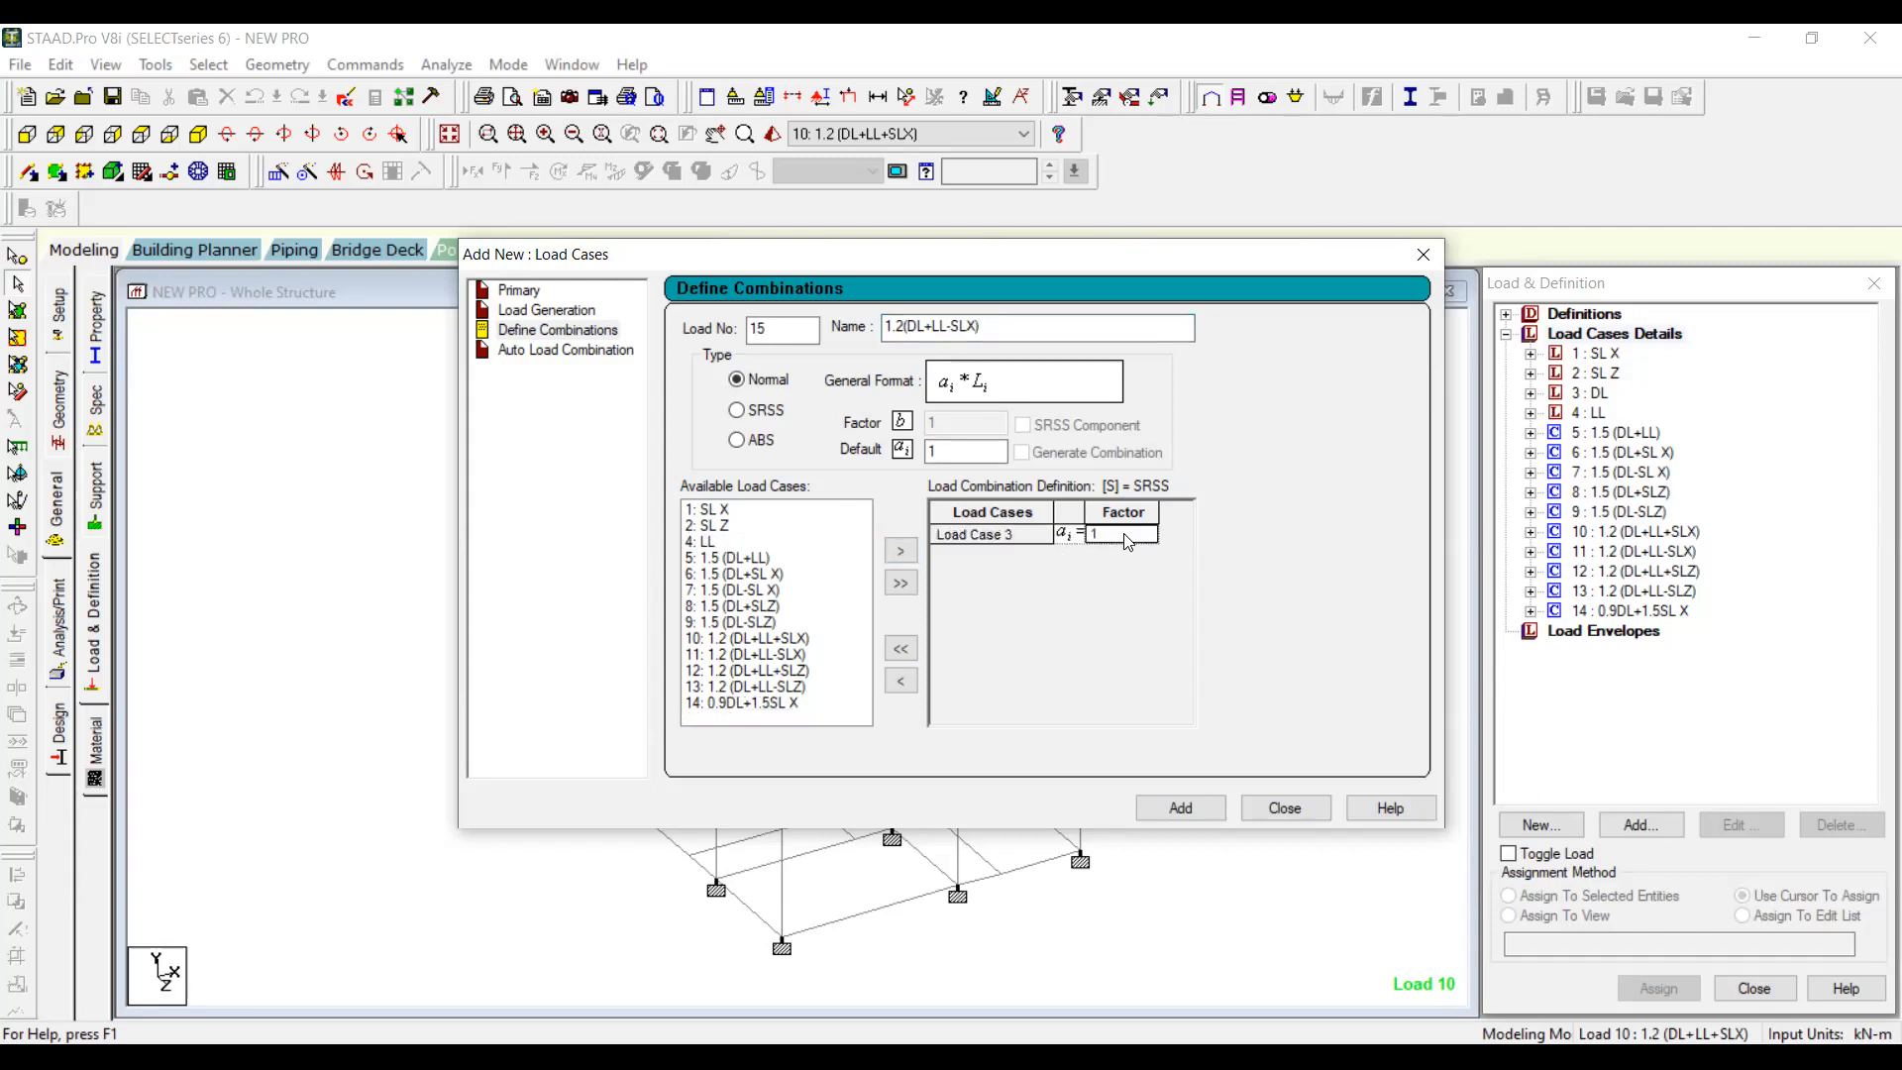
pyautogui.click(1124, 534)
pyautogui.write('.2')
pyautogui.click(844, 543)
pyautogui.click(909, 547)
pyautogui.click(1135, 555)
pyautogui.write('.2')
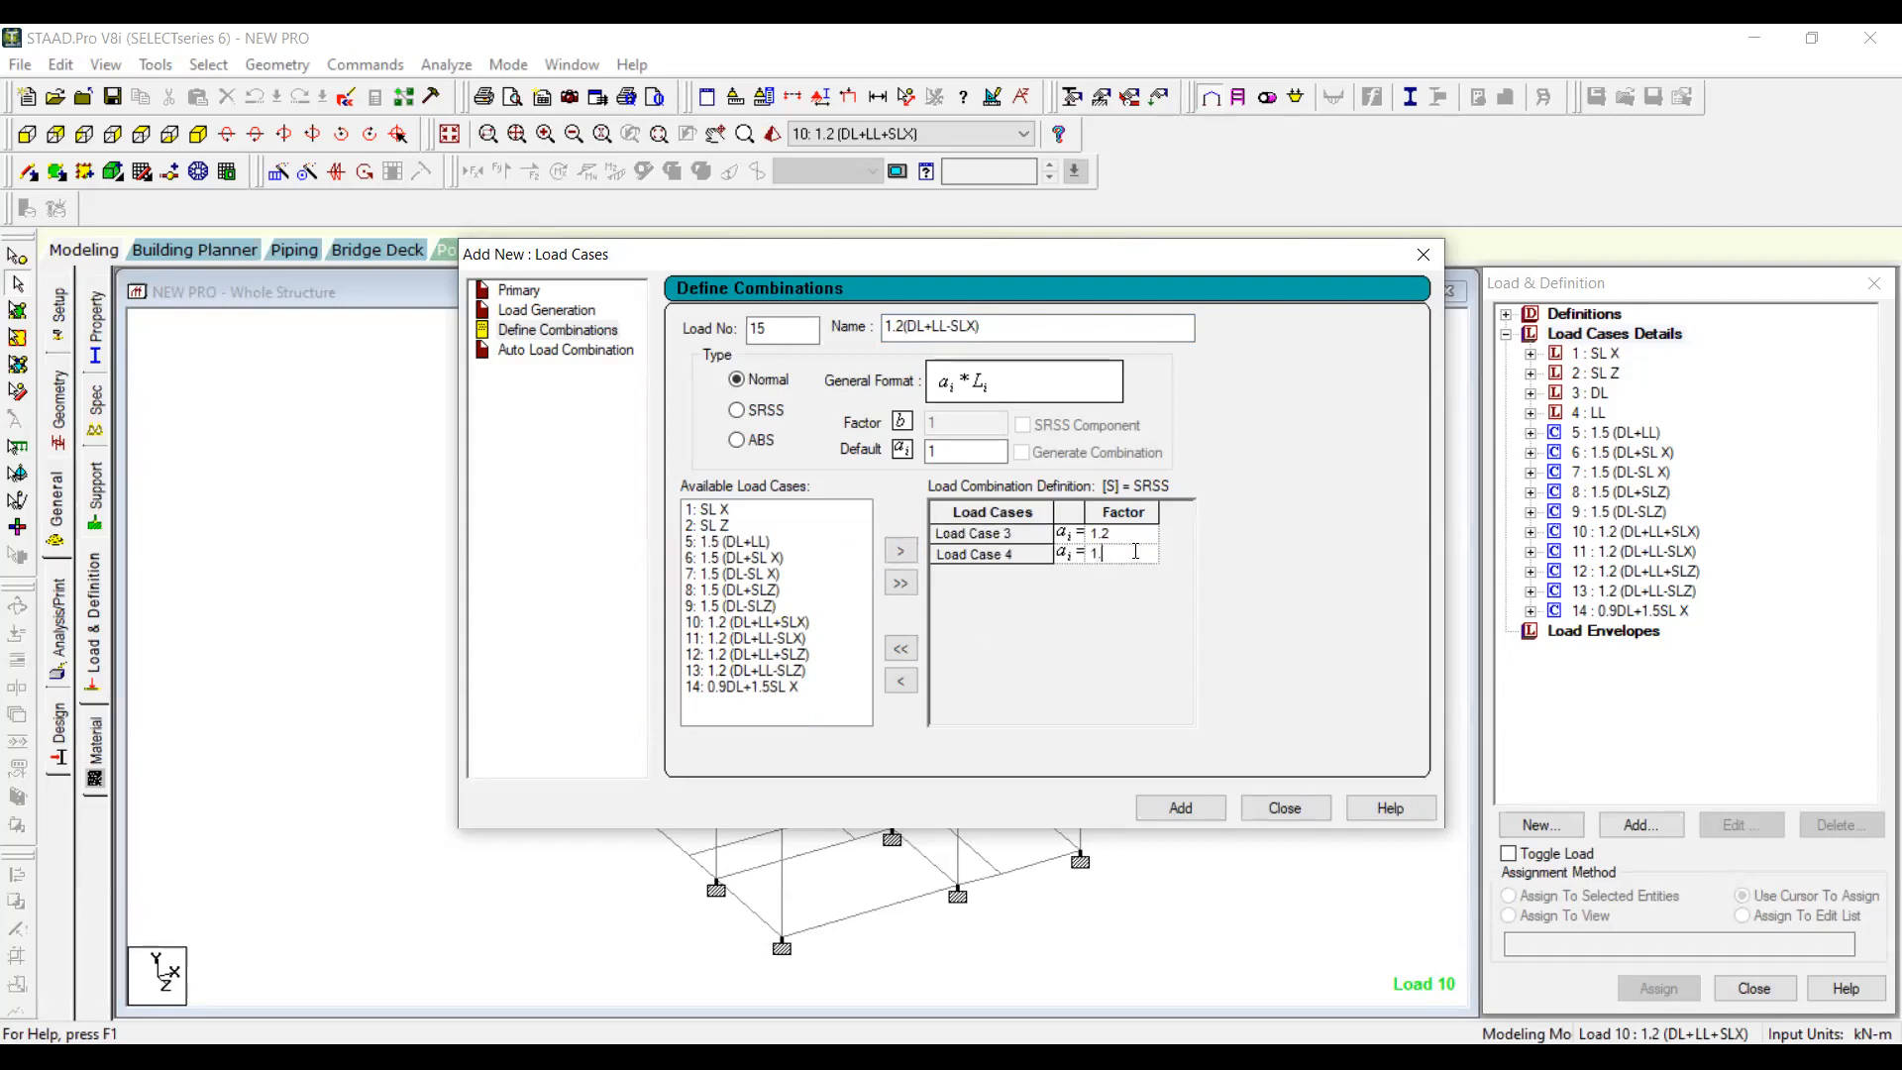
pyautogui.press('Return')
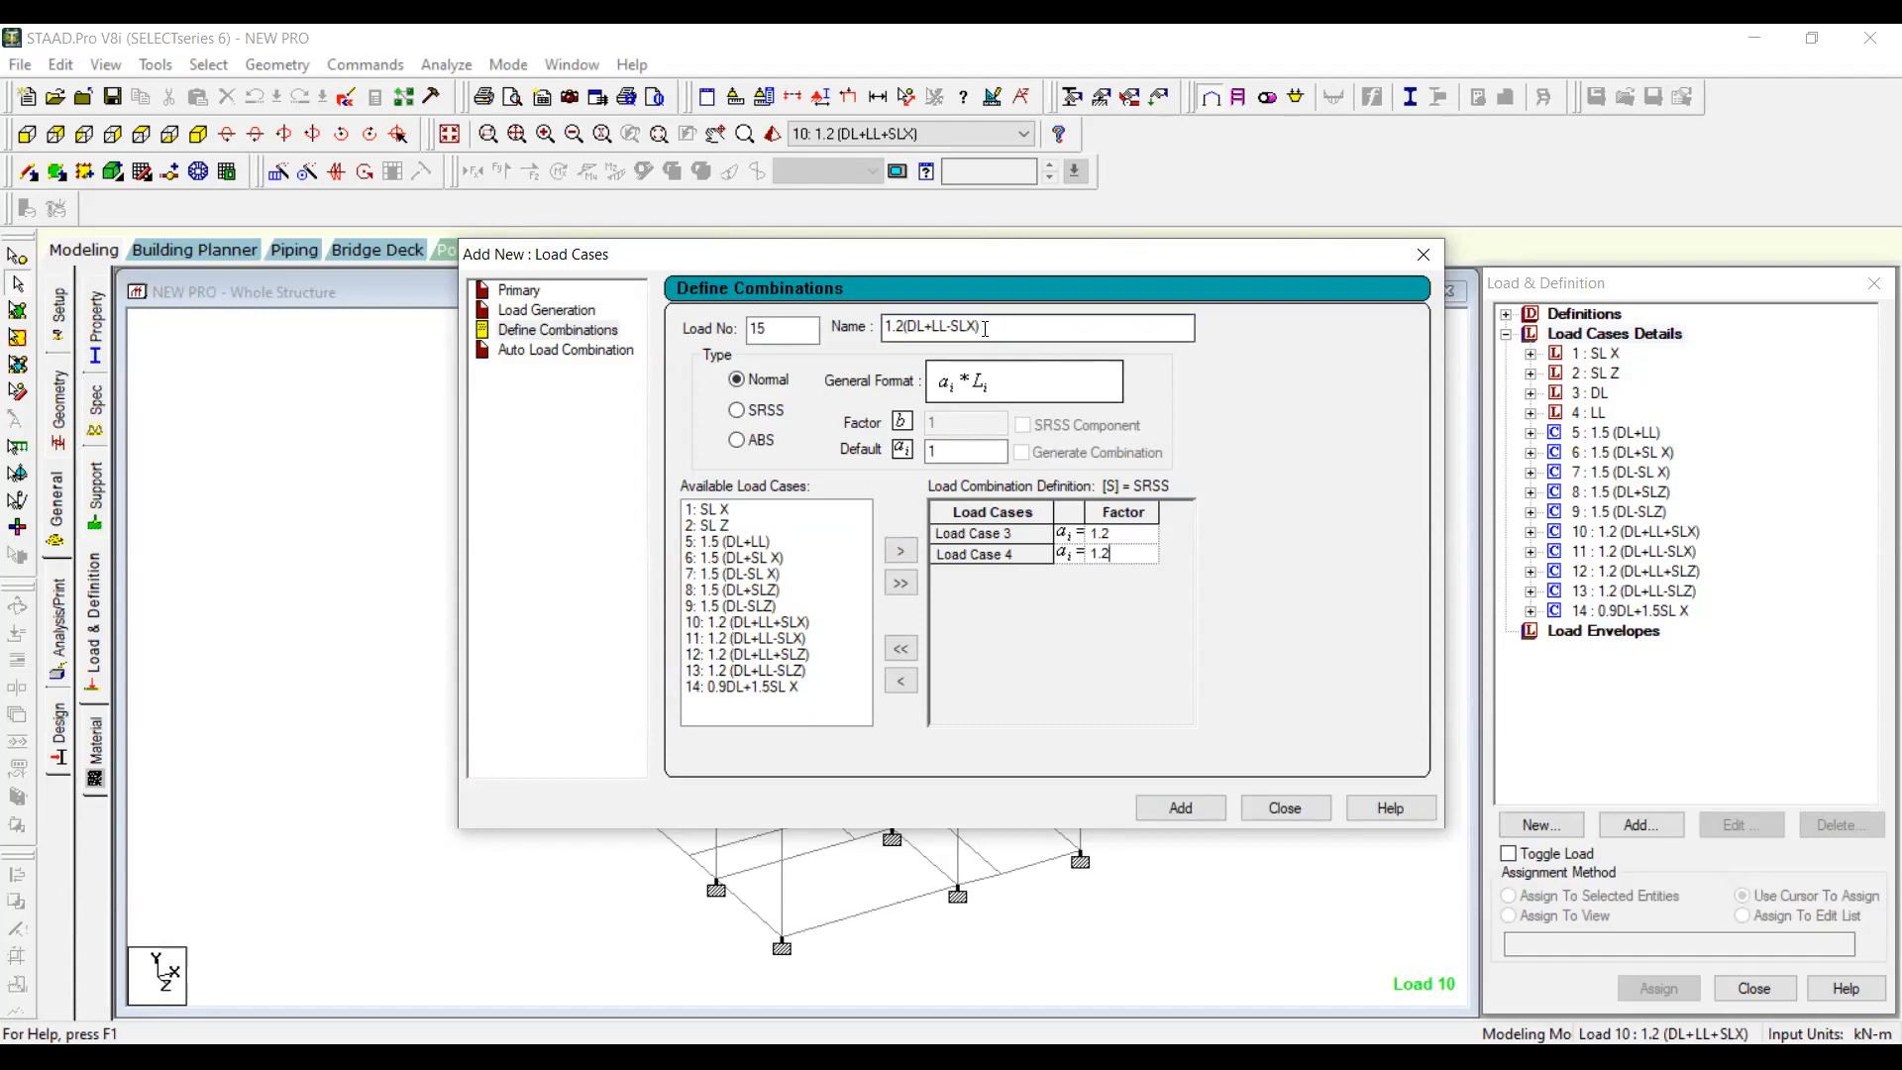
# Step: Include SL X with a factor of -1.2, add the combination to the model and close the dialog
pyautogui.click(708, 510)
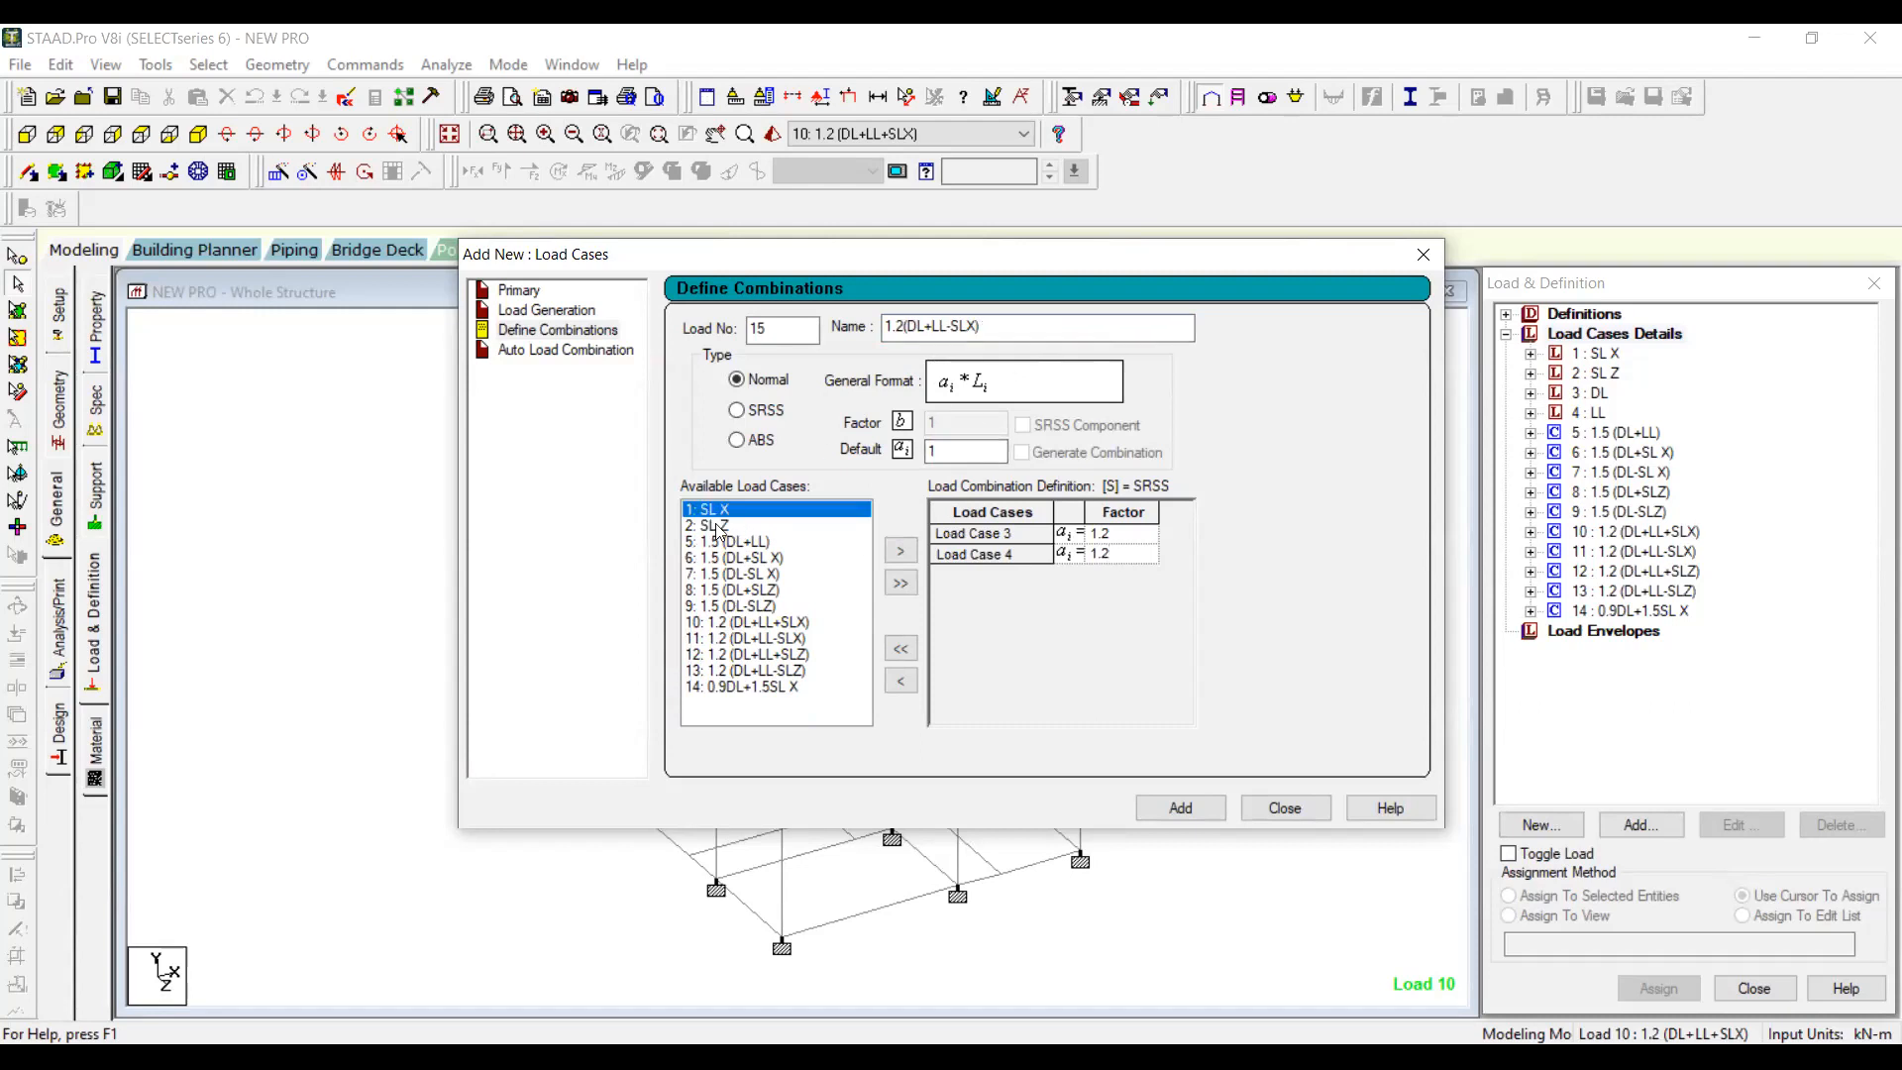
pyautogui.click(900, 551)
pyautogui.click(1133, 576)
pyautogui.press('BackSpace')
pyautogui.write('-1.2')
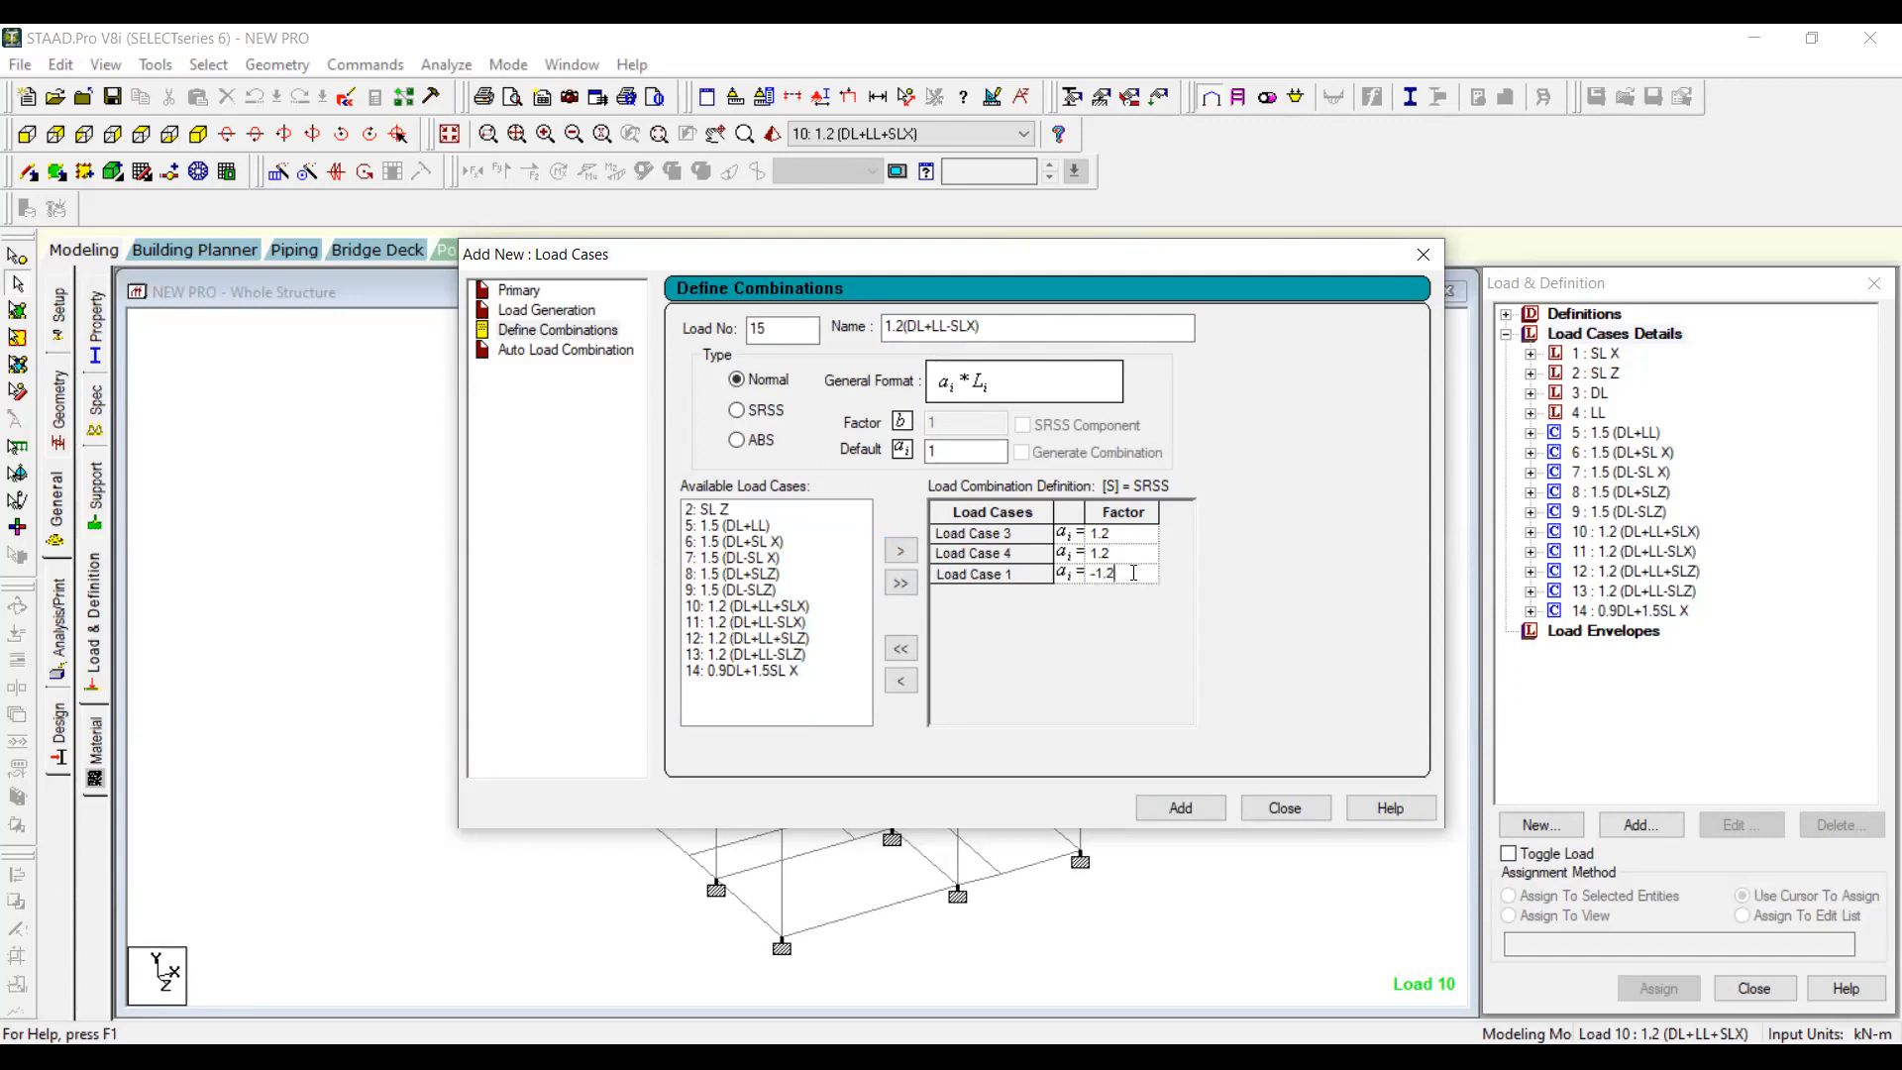
pyautogui.click(1182, 808)
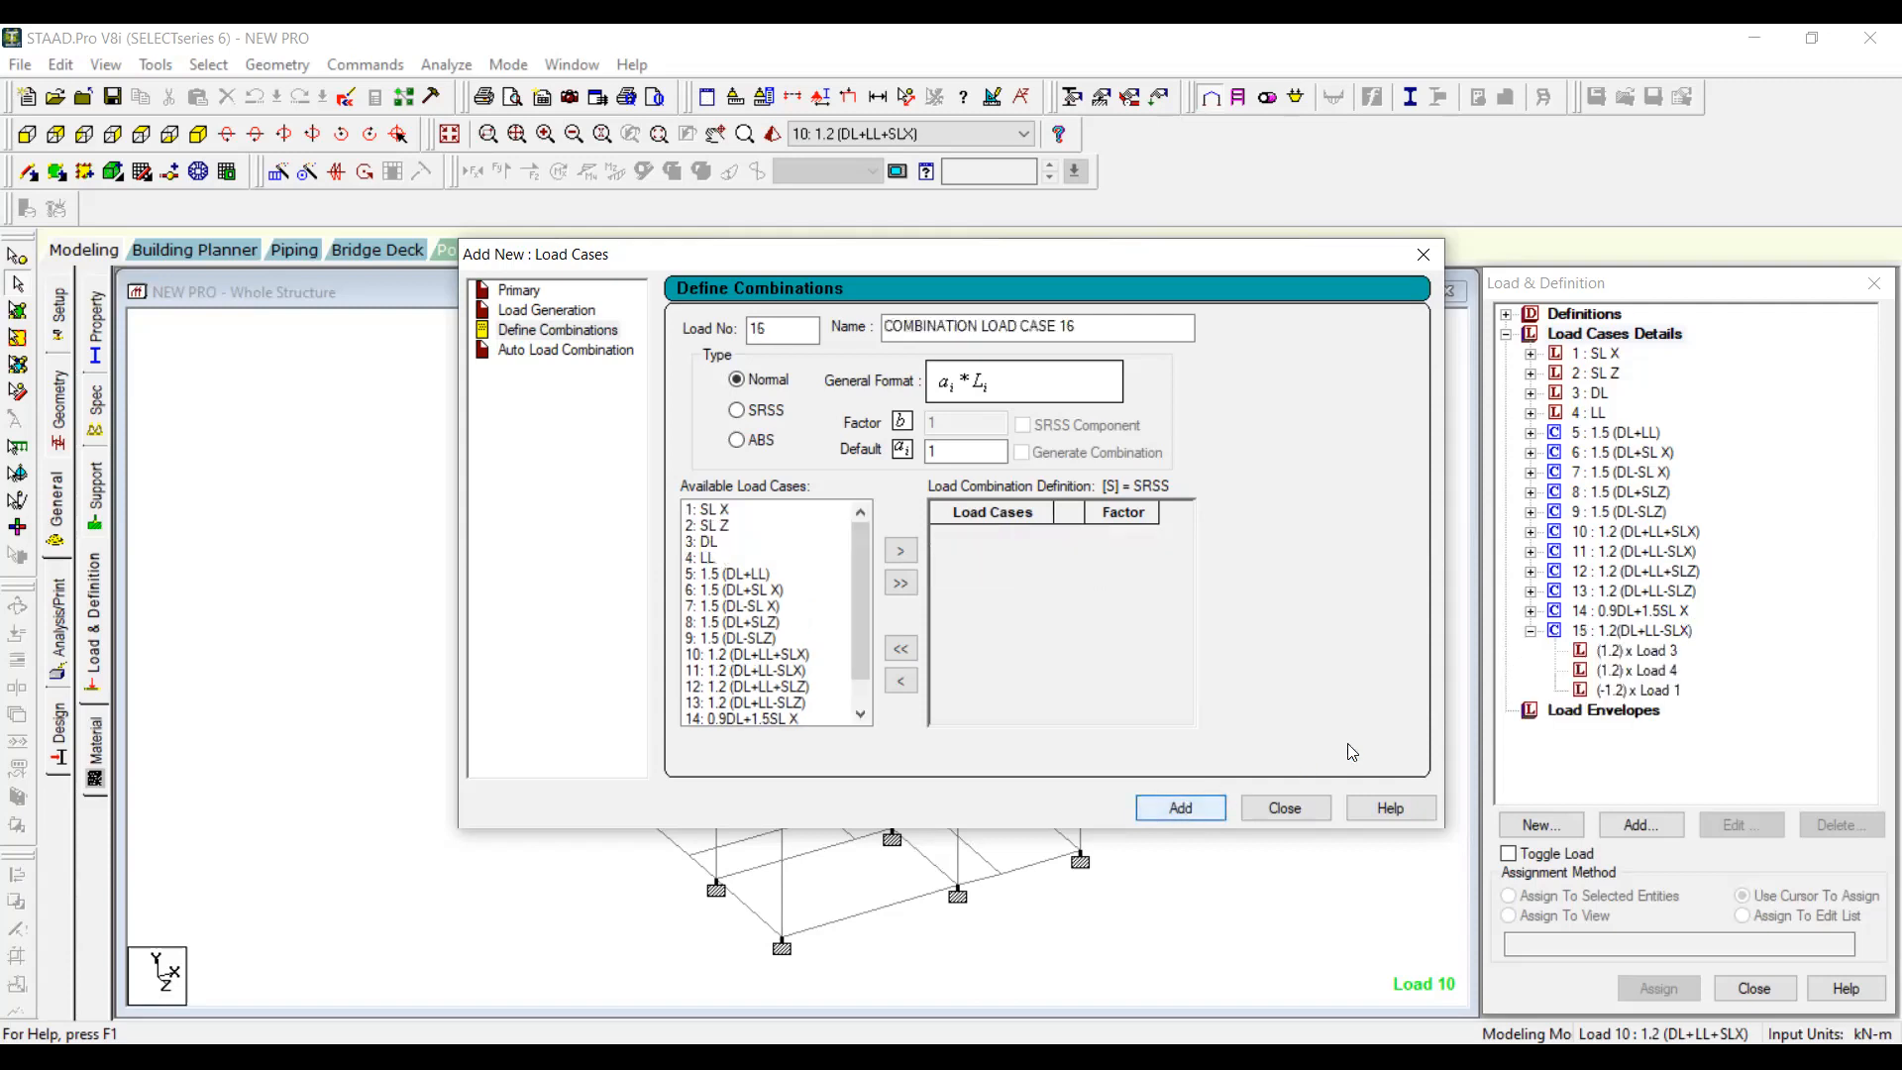
pyautogui.click(1648, 631)
pyautogui.click(1645, 255)
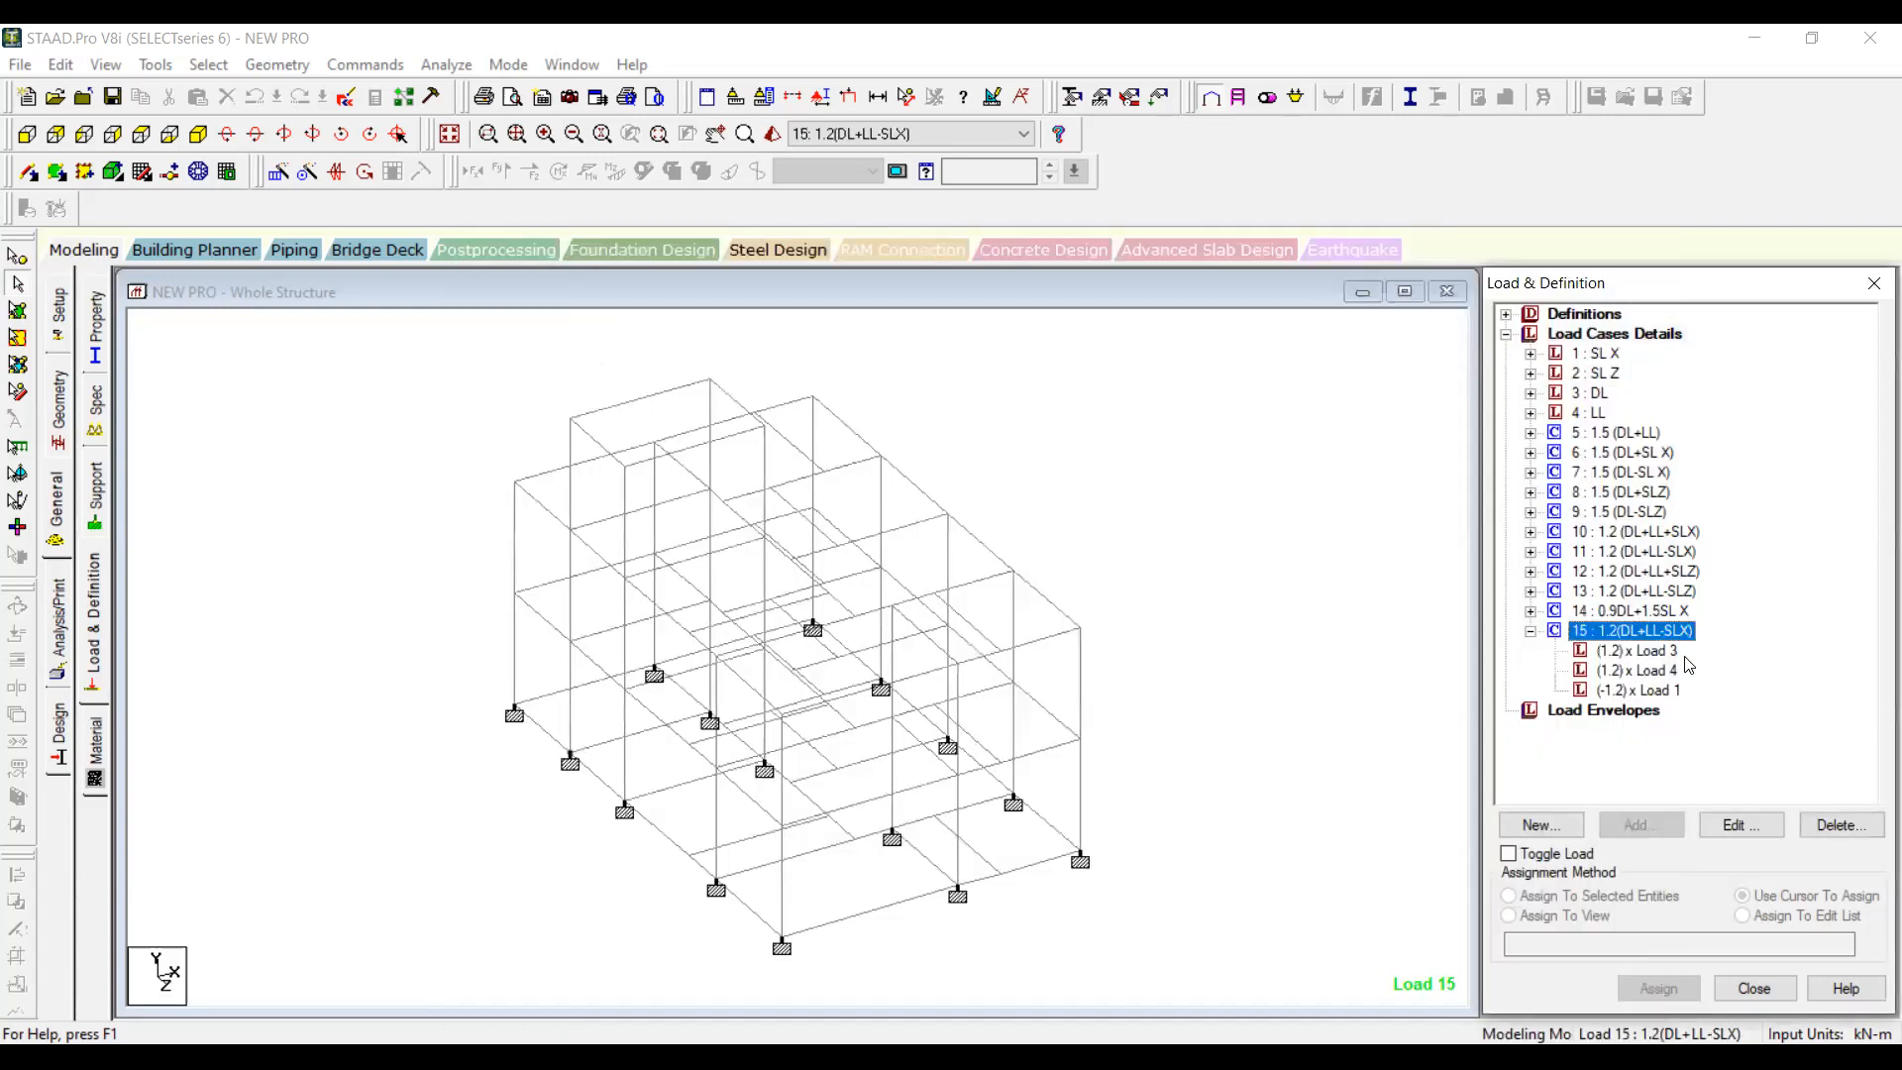
# Step: Review the load items and factors of combination 15, 1.2(DL+LL-SLX), and close its definition without changes
pyautogui.click(1637, 652)
pyautogui.click(1648, 692)
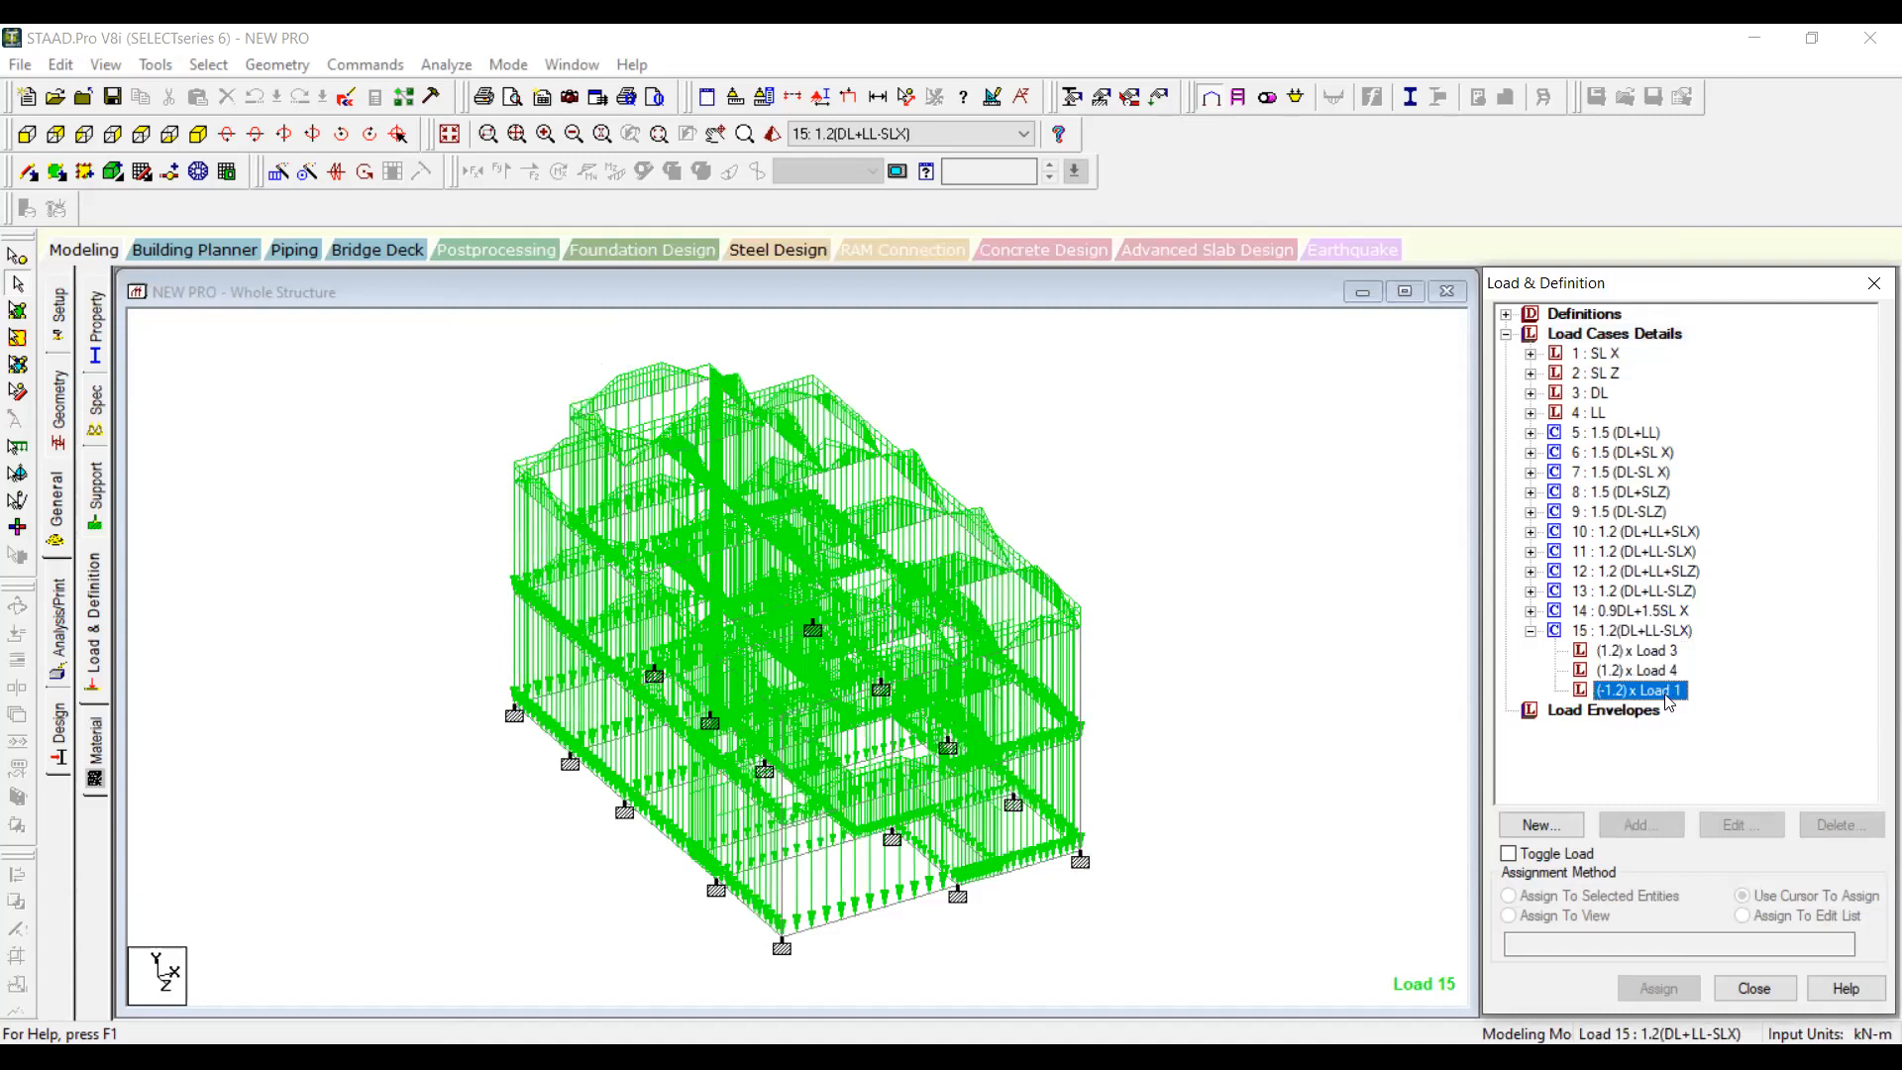
pyautogui.click(1665, 670)
pyautogui.click(1668, 650)
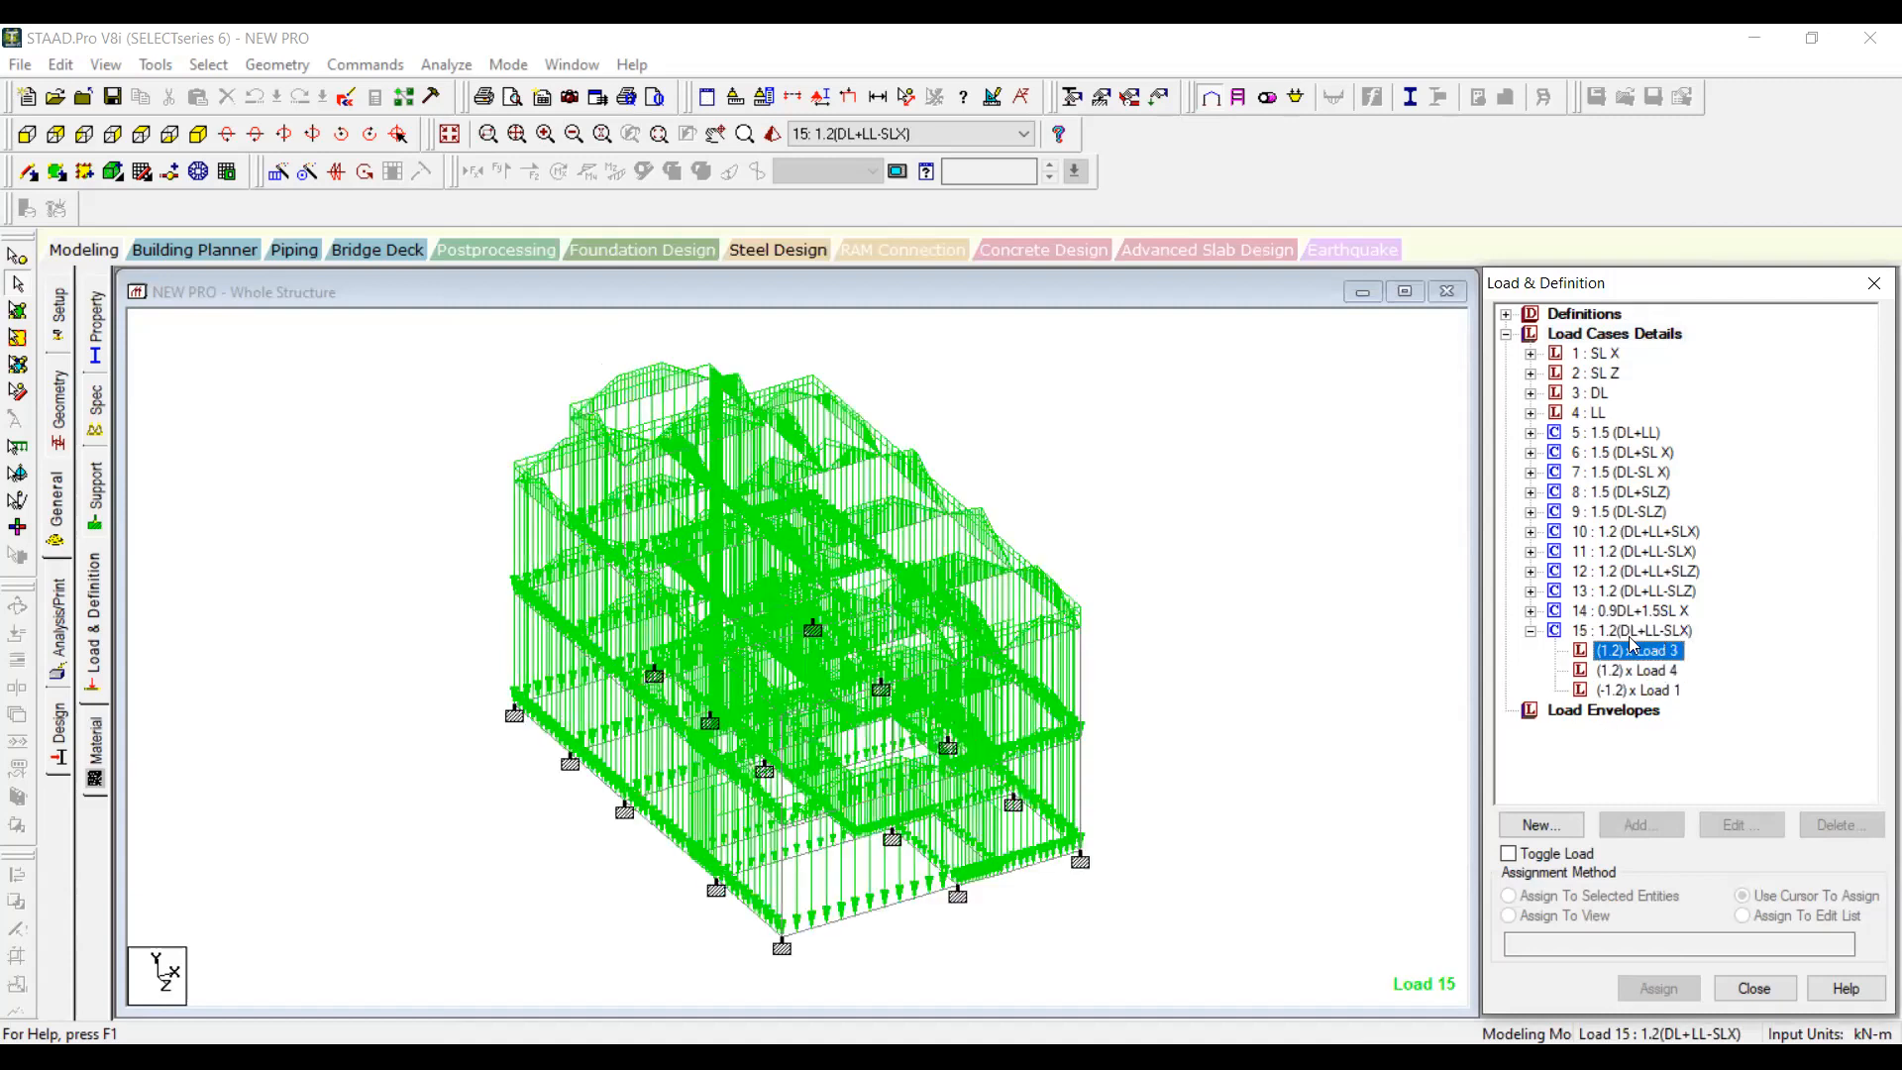
pyautogui.click(1650, 632)
pyautogui.click(1734, 827)
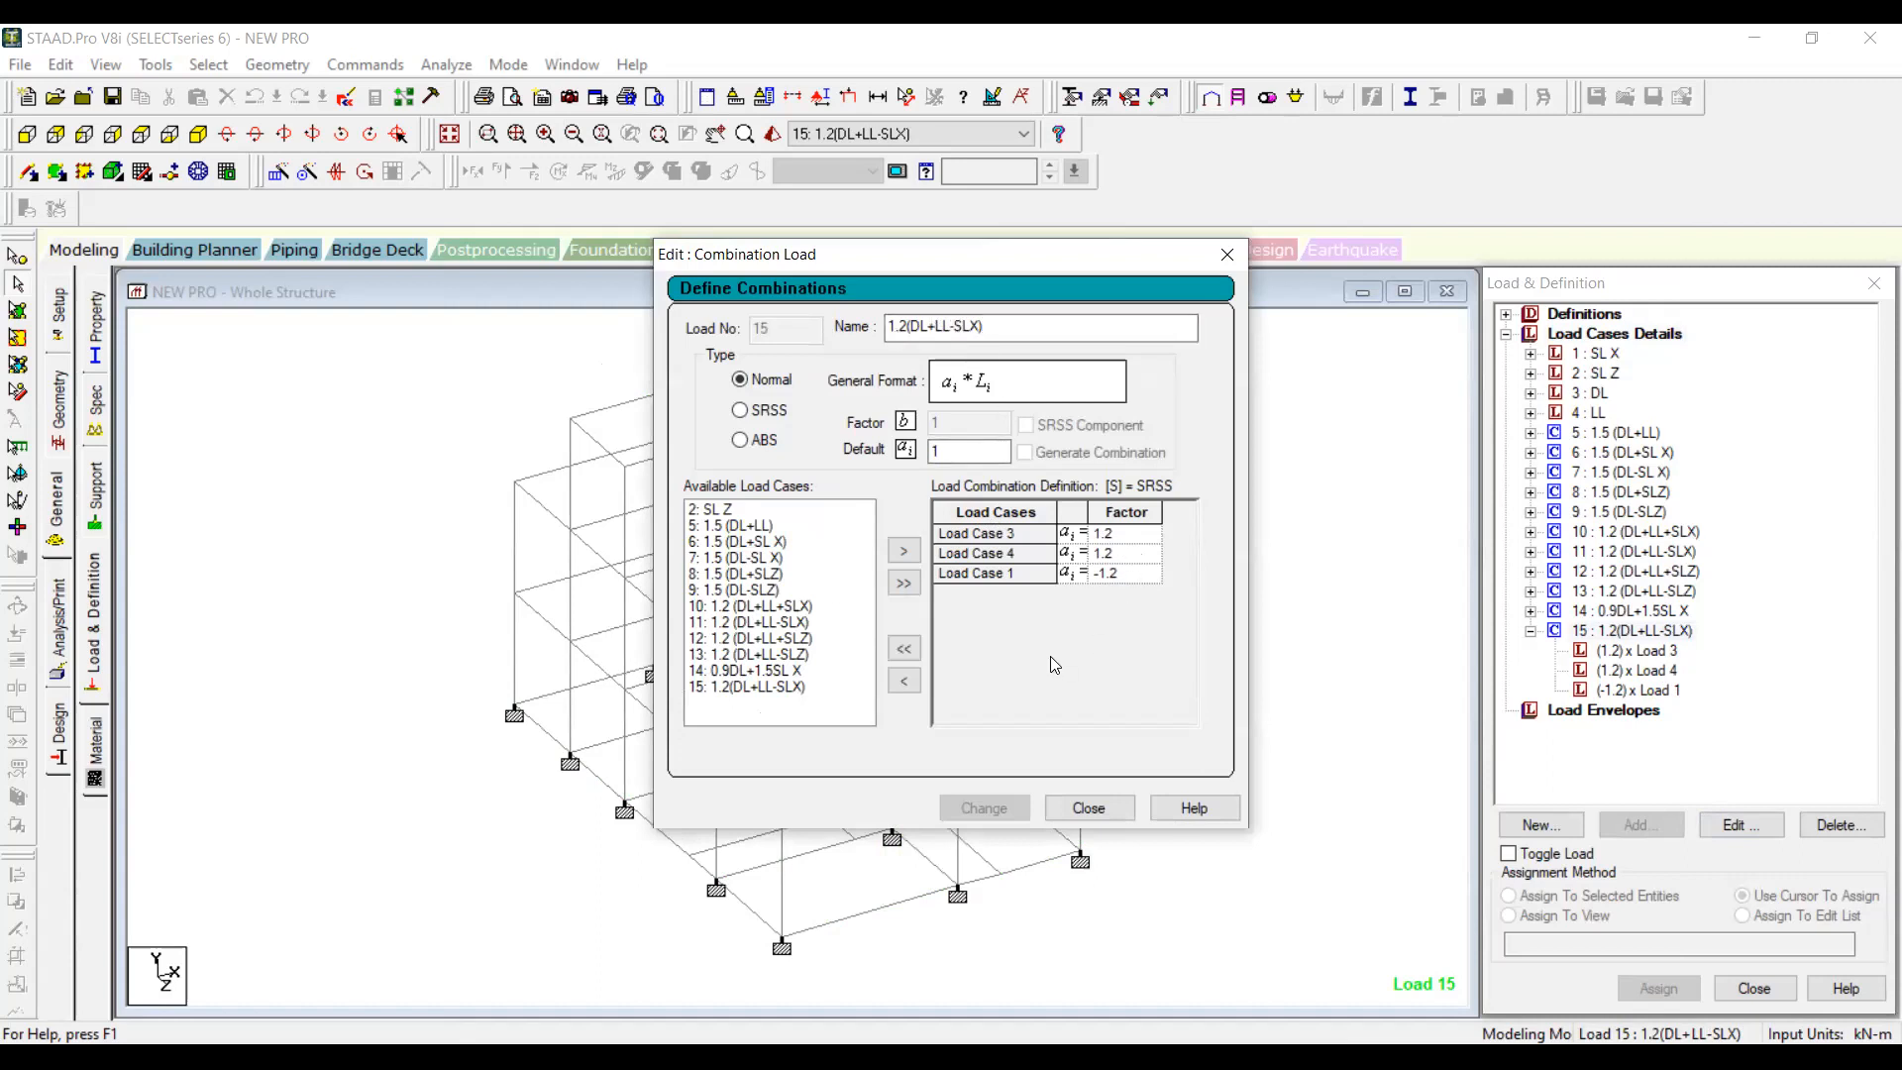
pyautogui.click(1531, 632)
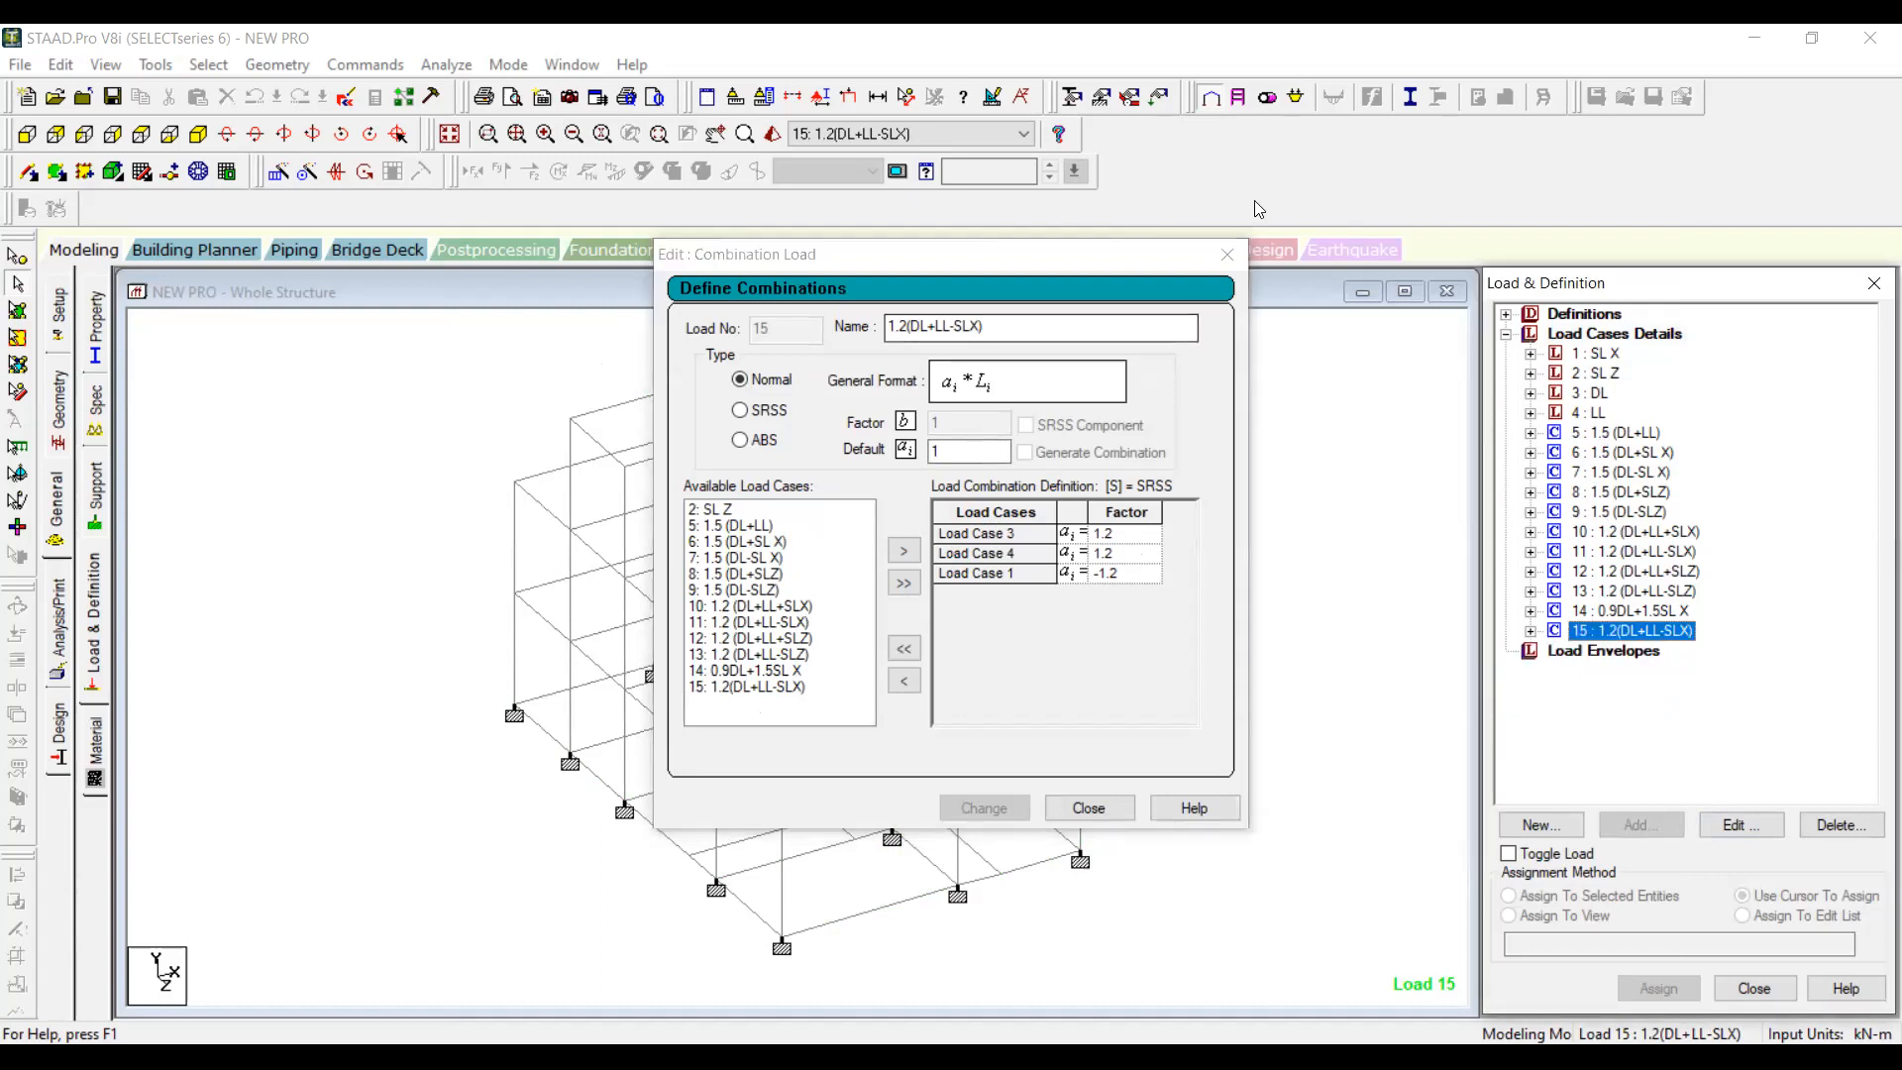
pyautogui.click(1221, 258)
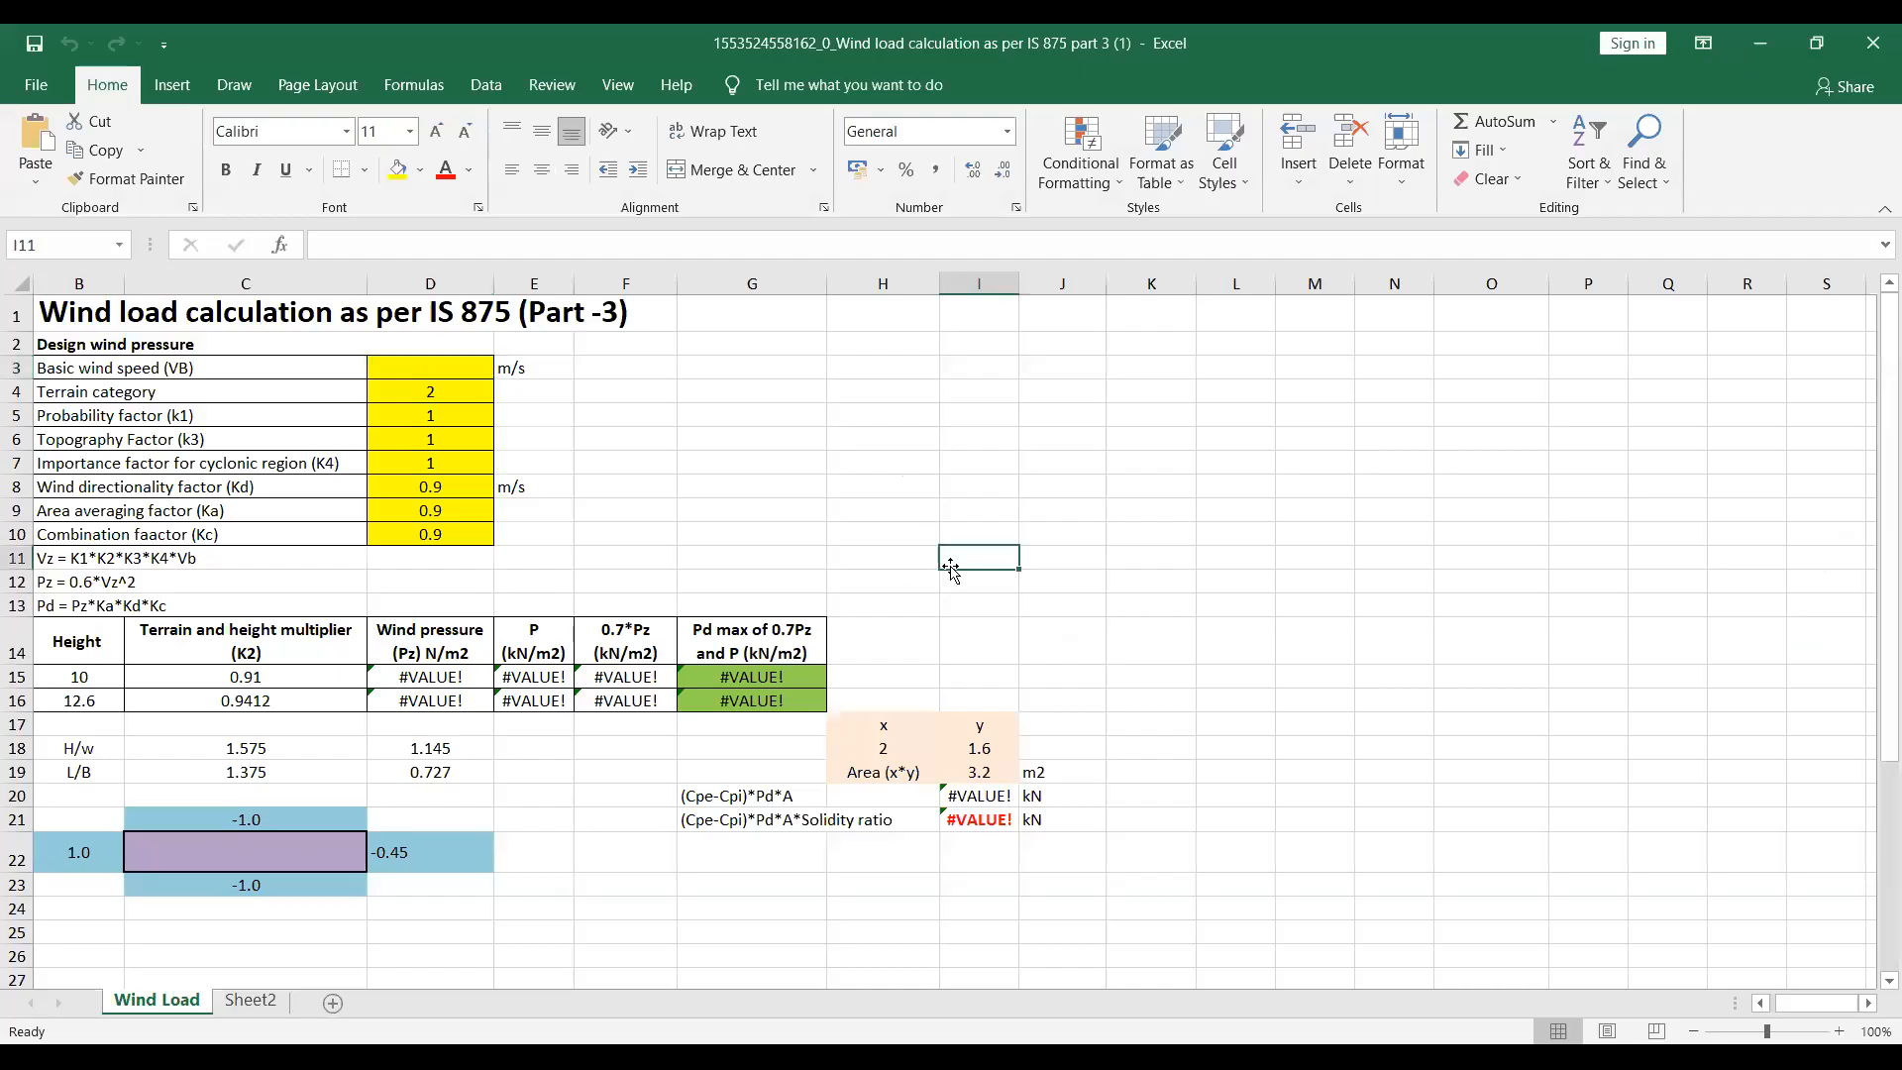
# Step: In the Excel wind load sheet, set the basic wind speed (VB) to 44 m/s
pyautogui.click(475, 367)
pyautogui.write('44')
pyautogui.press('Return')
pyautogui.click(809, 415)
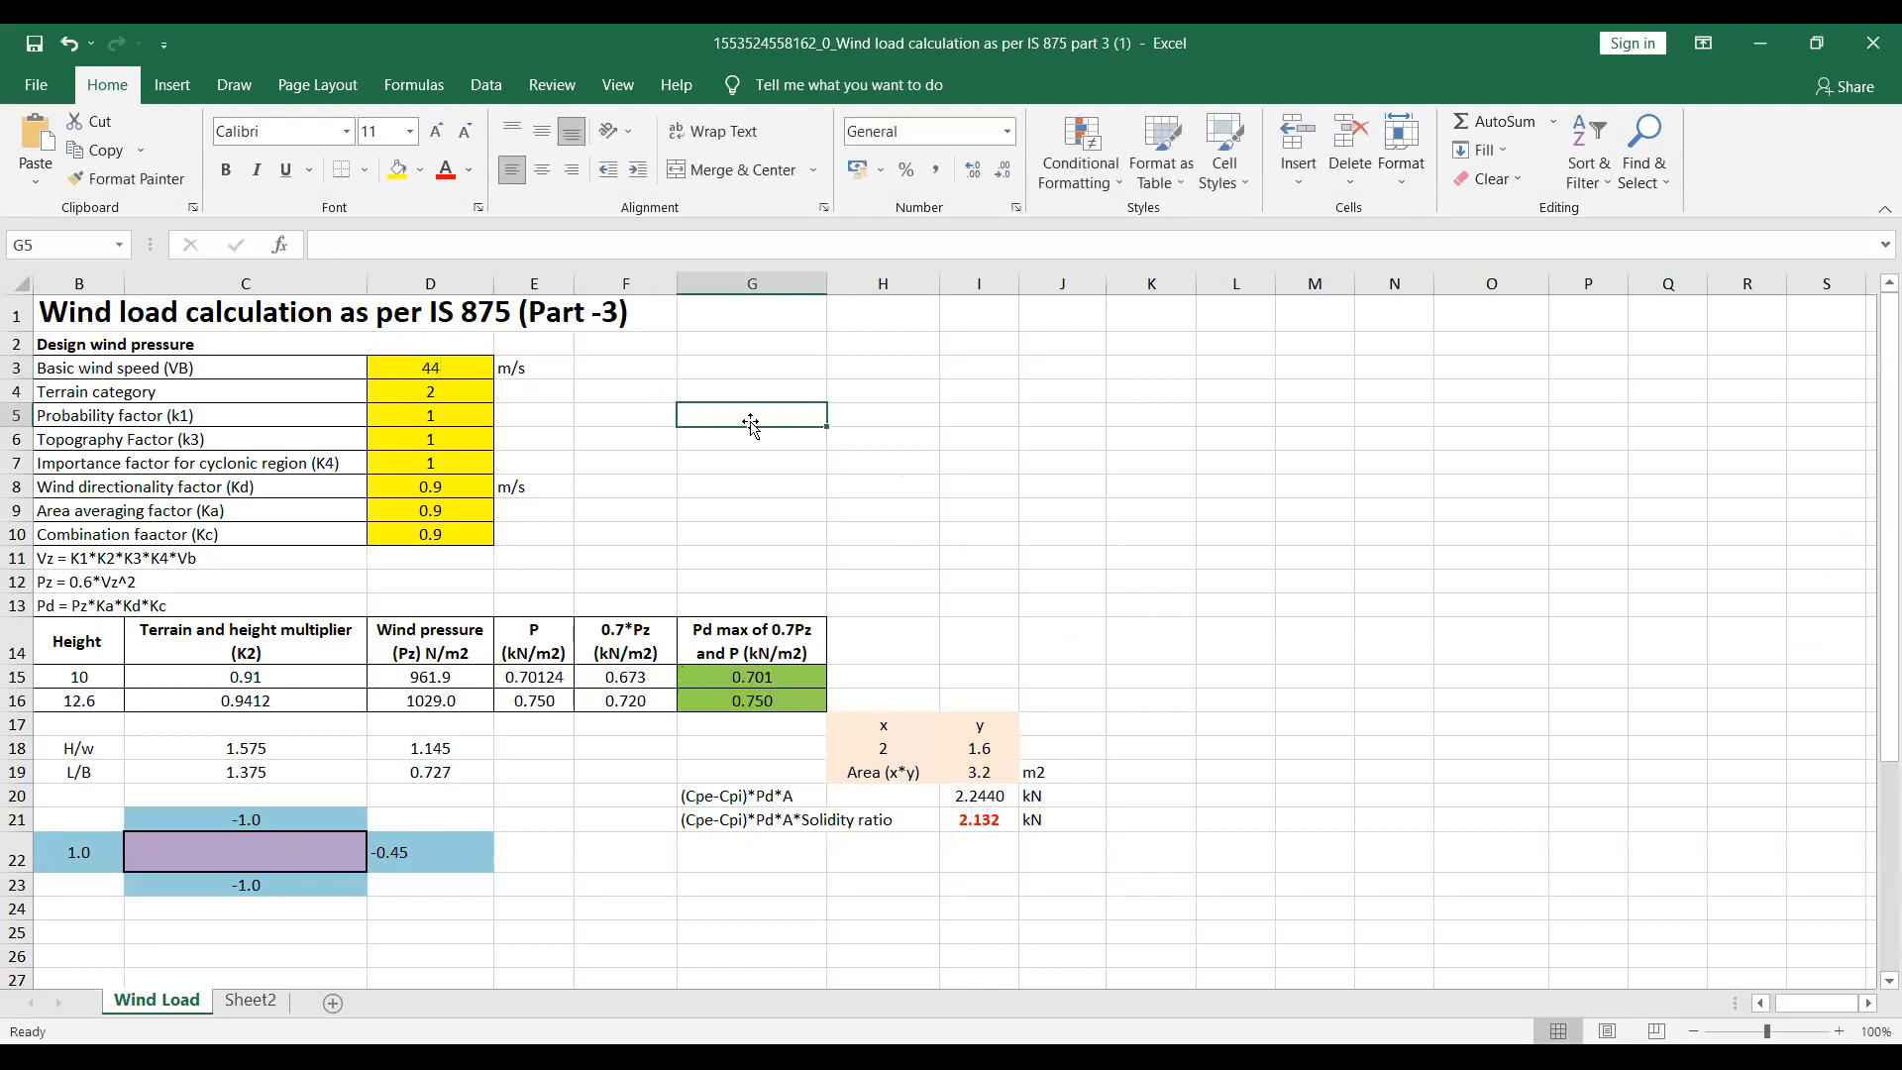
# Step: Examine the design wind pressures (Pd) calculated for the 10 and 12.6 heights
pyautogui.click(475, 321)
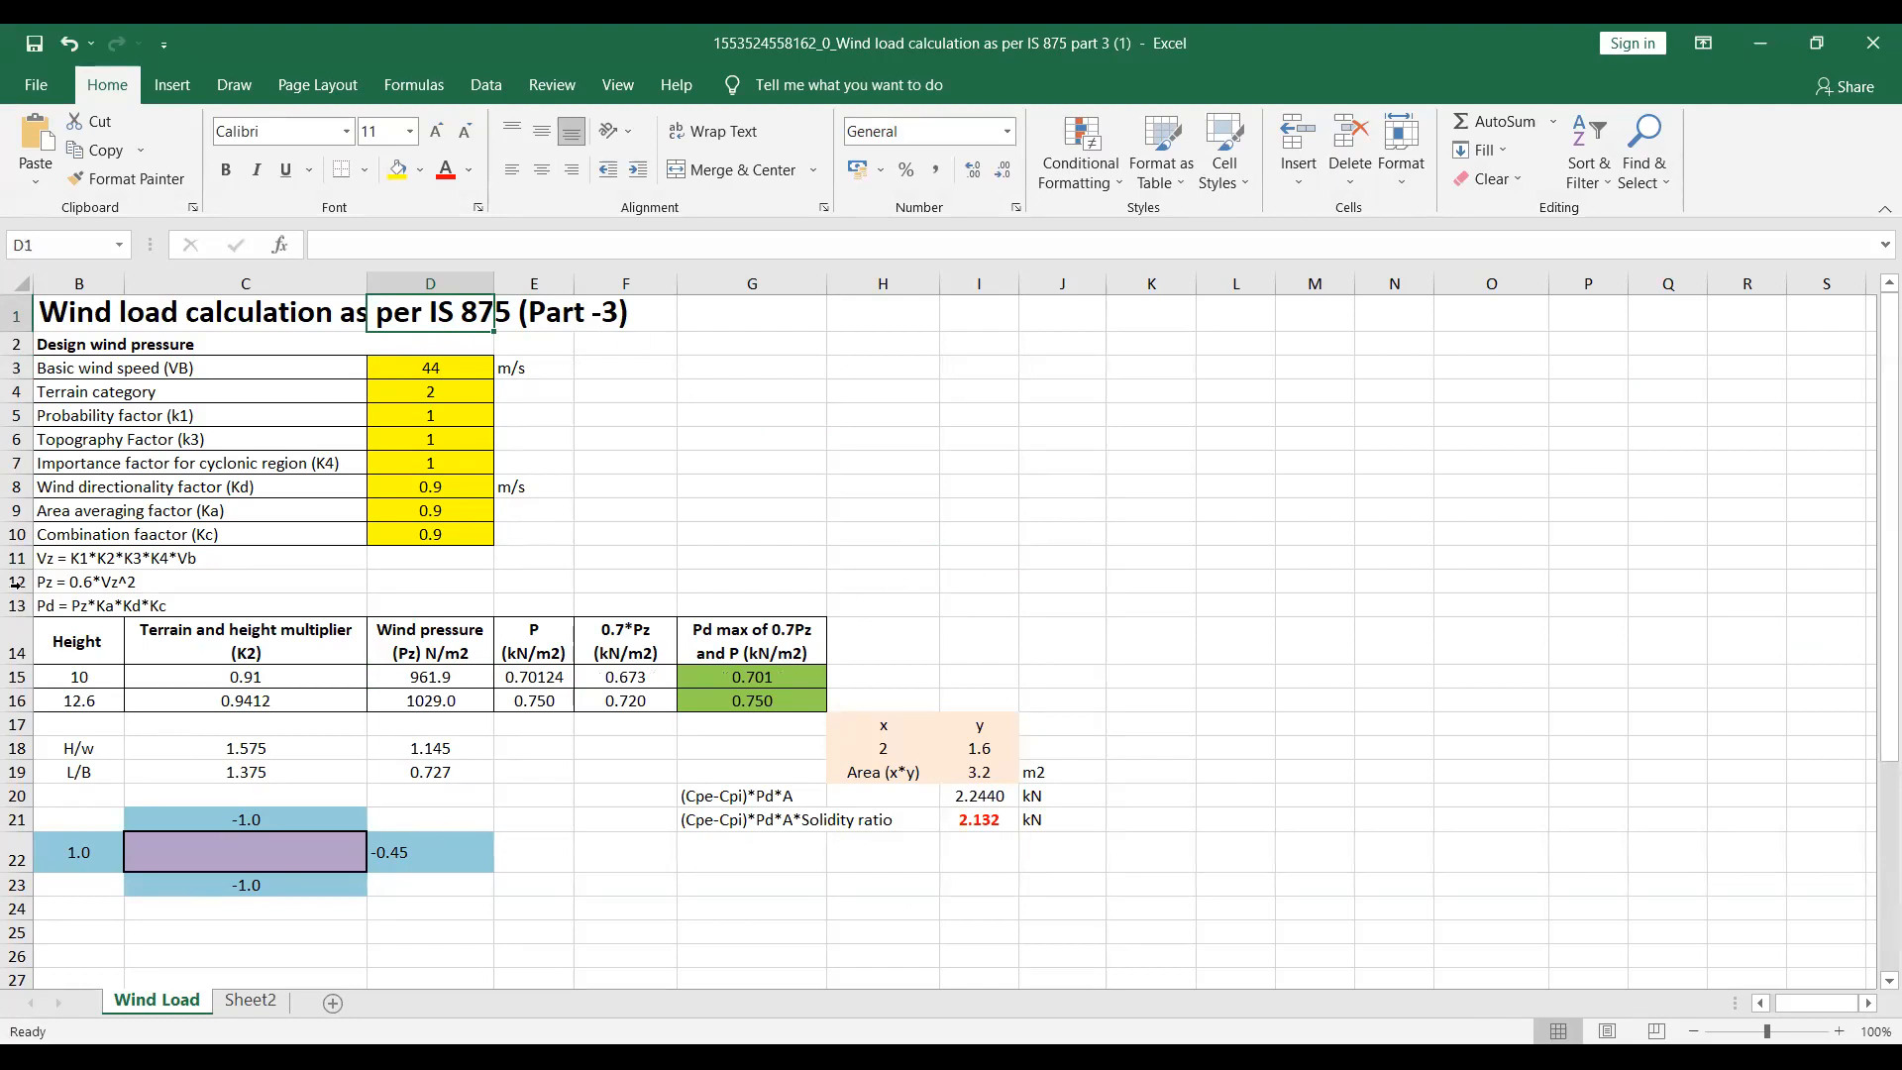
pyautogui.click(790, 375)
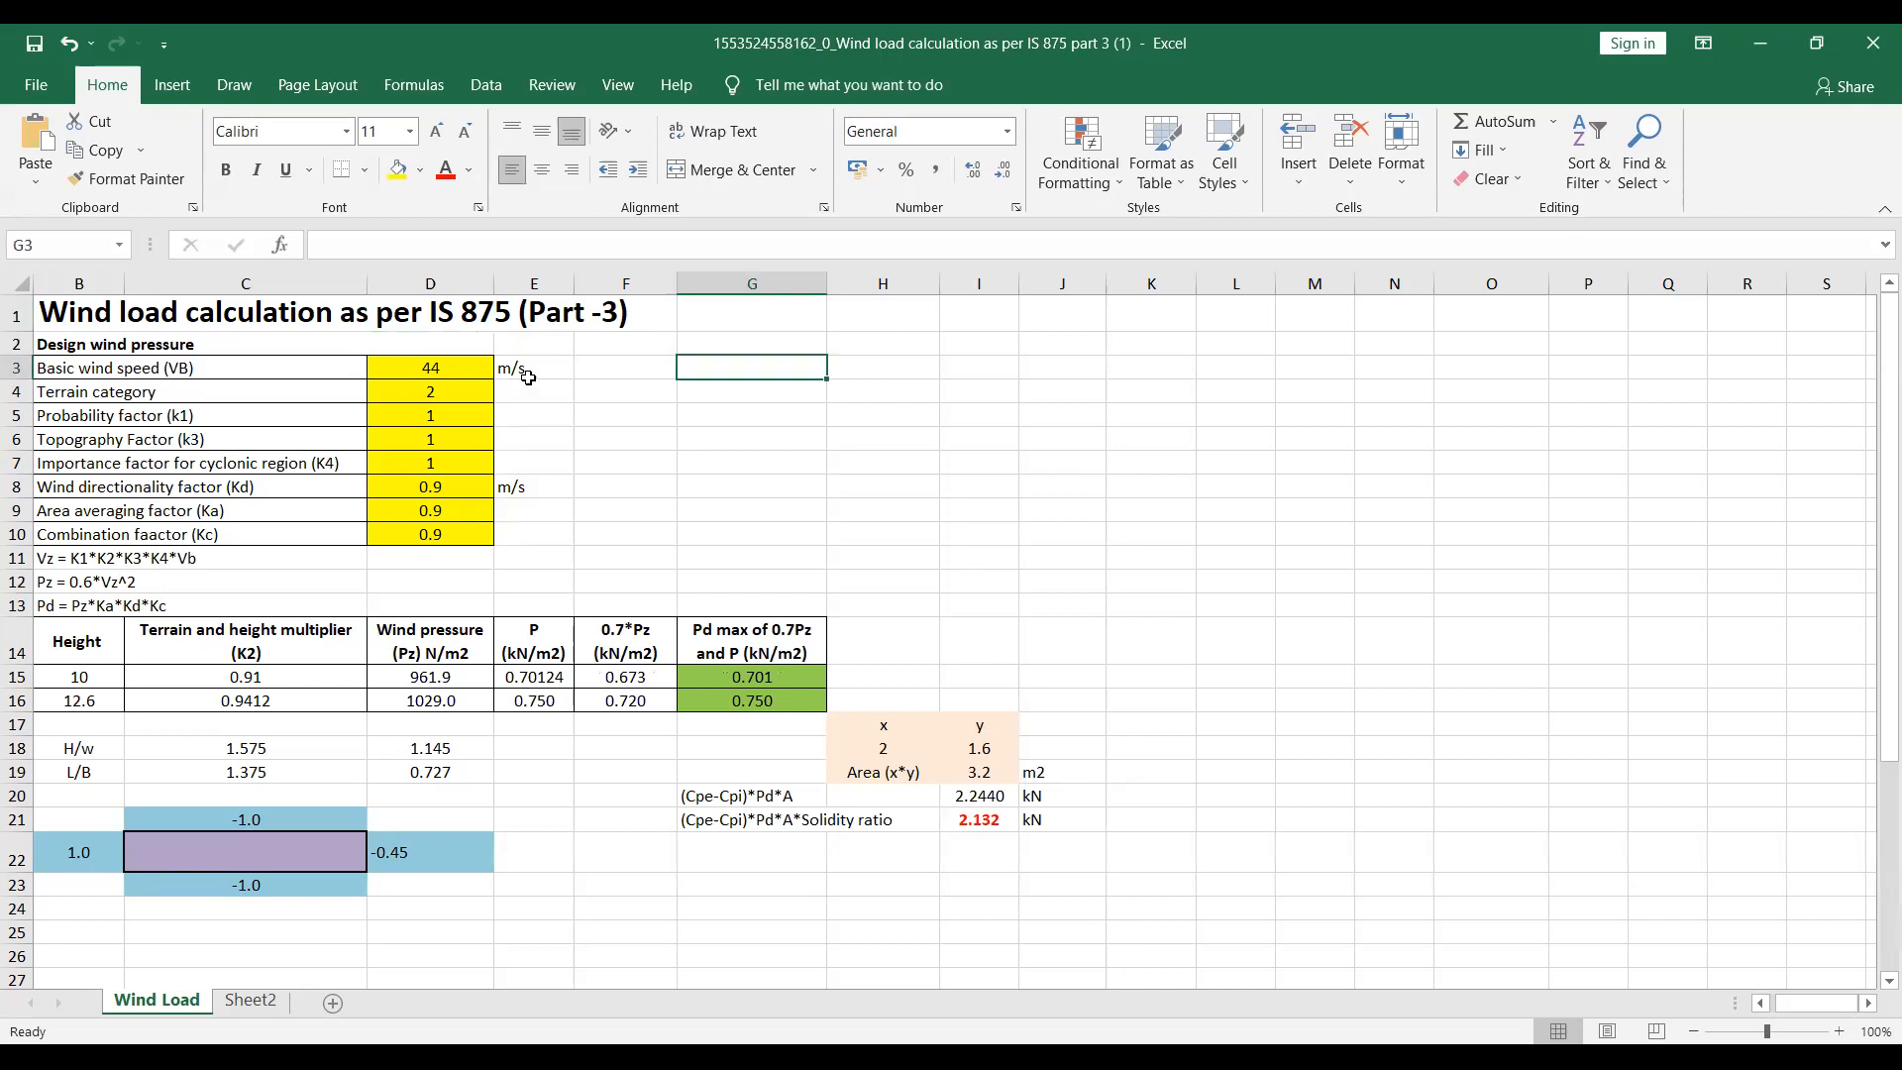
pyautogui.click(723, 680)
pyautogui.click(743, 703)
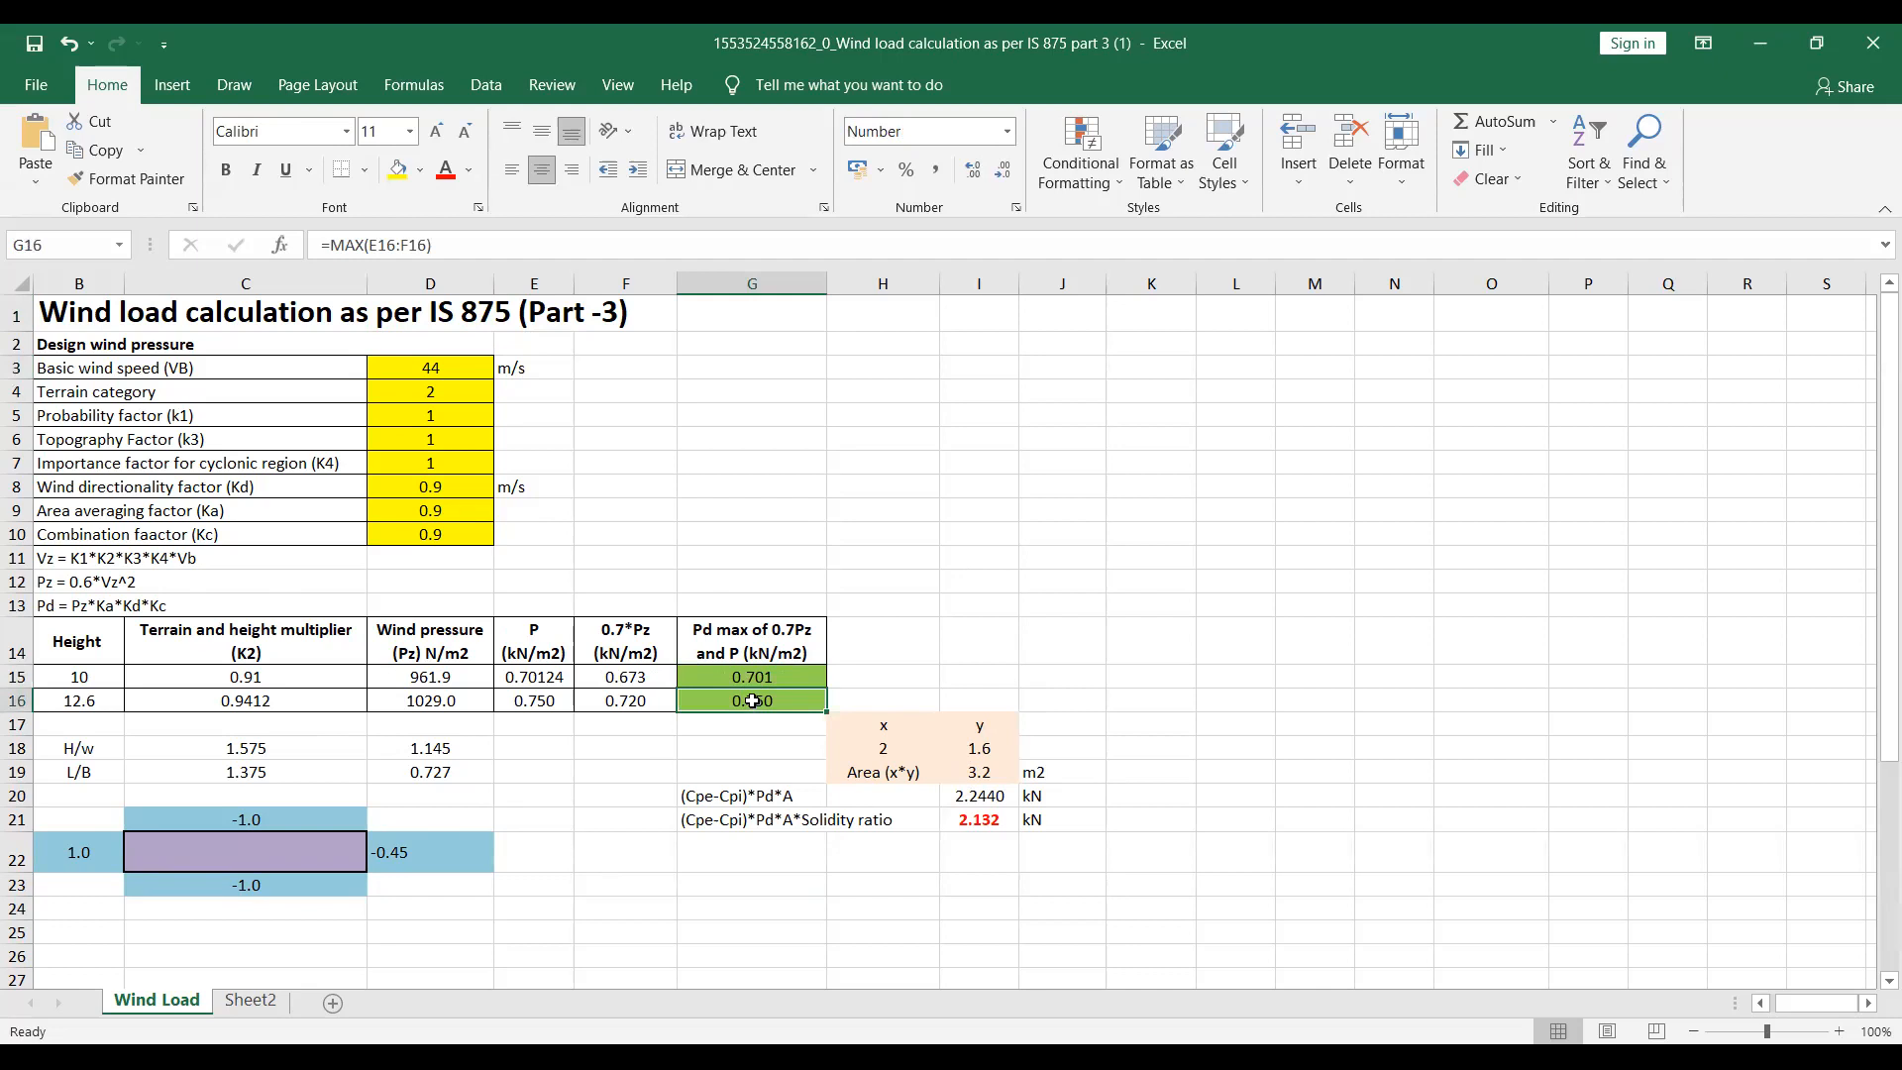
pyautogui.click(763, 677)
pyautogui.click(765, 695)
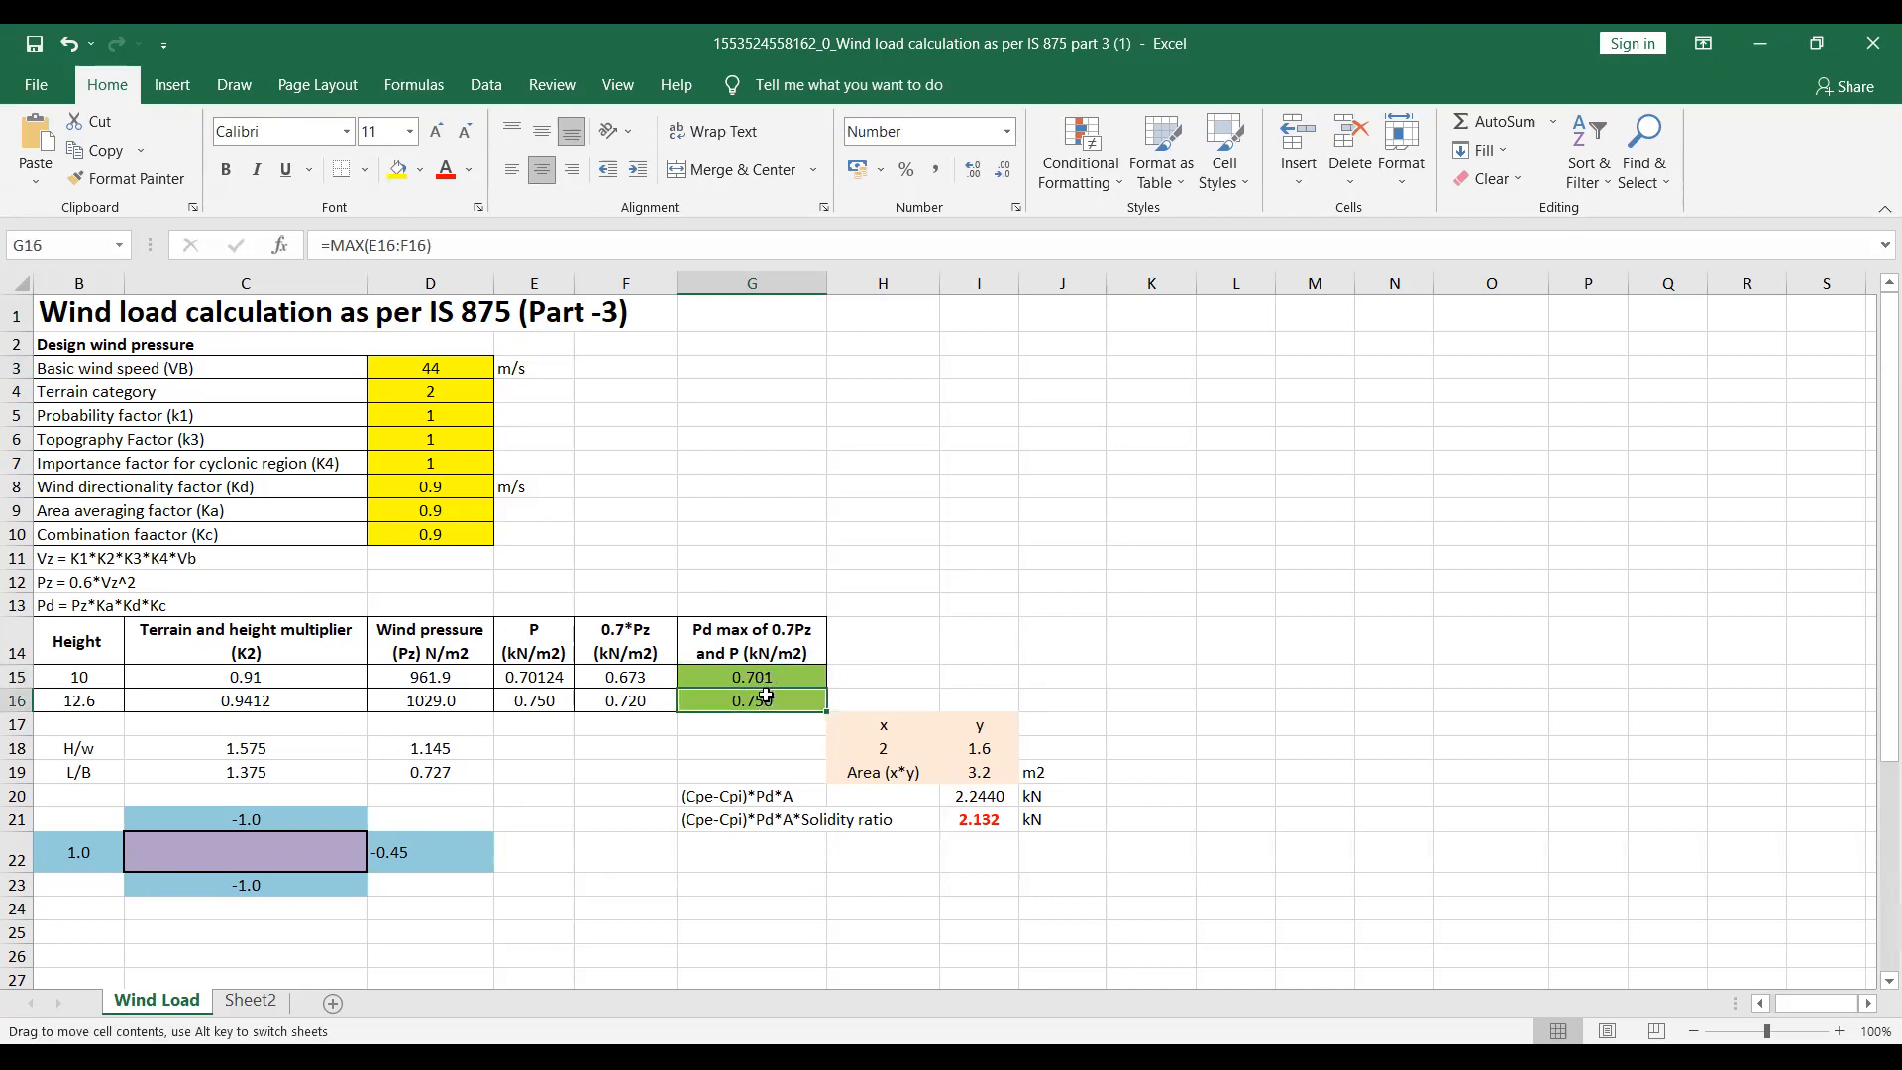
pyautogui.click(779, 675)
pyautogui.click(773, 700)
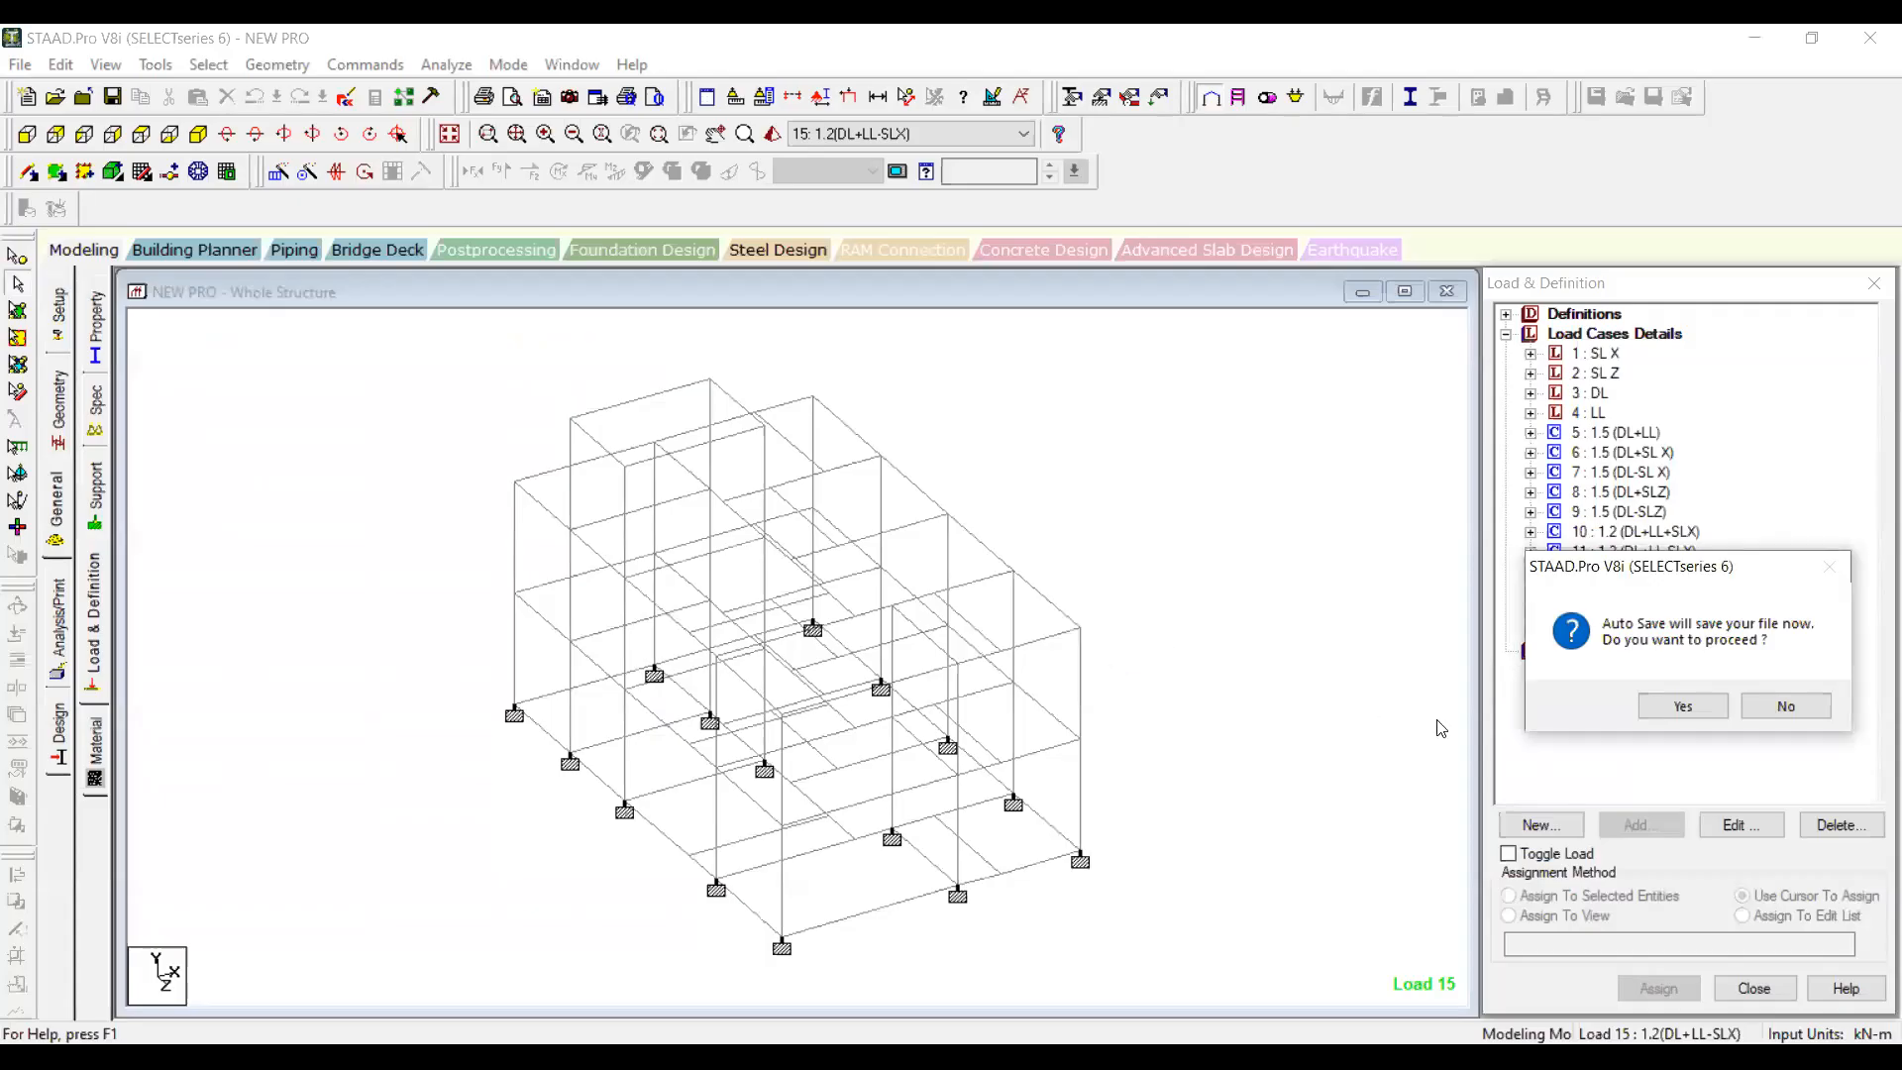
# Step: Back in STAAD.Pro, accept the auto save and save the modified structure
pyautogui.click(1683, 706)
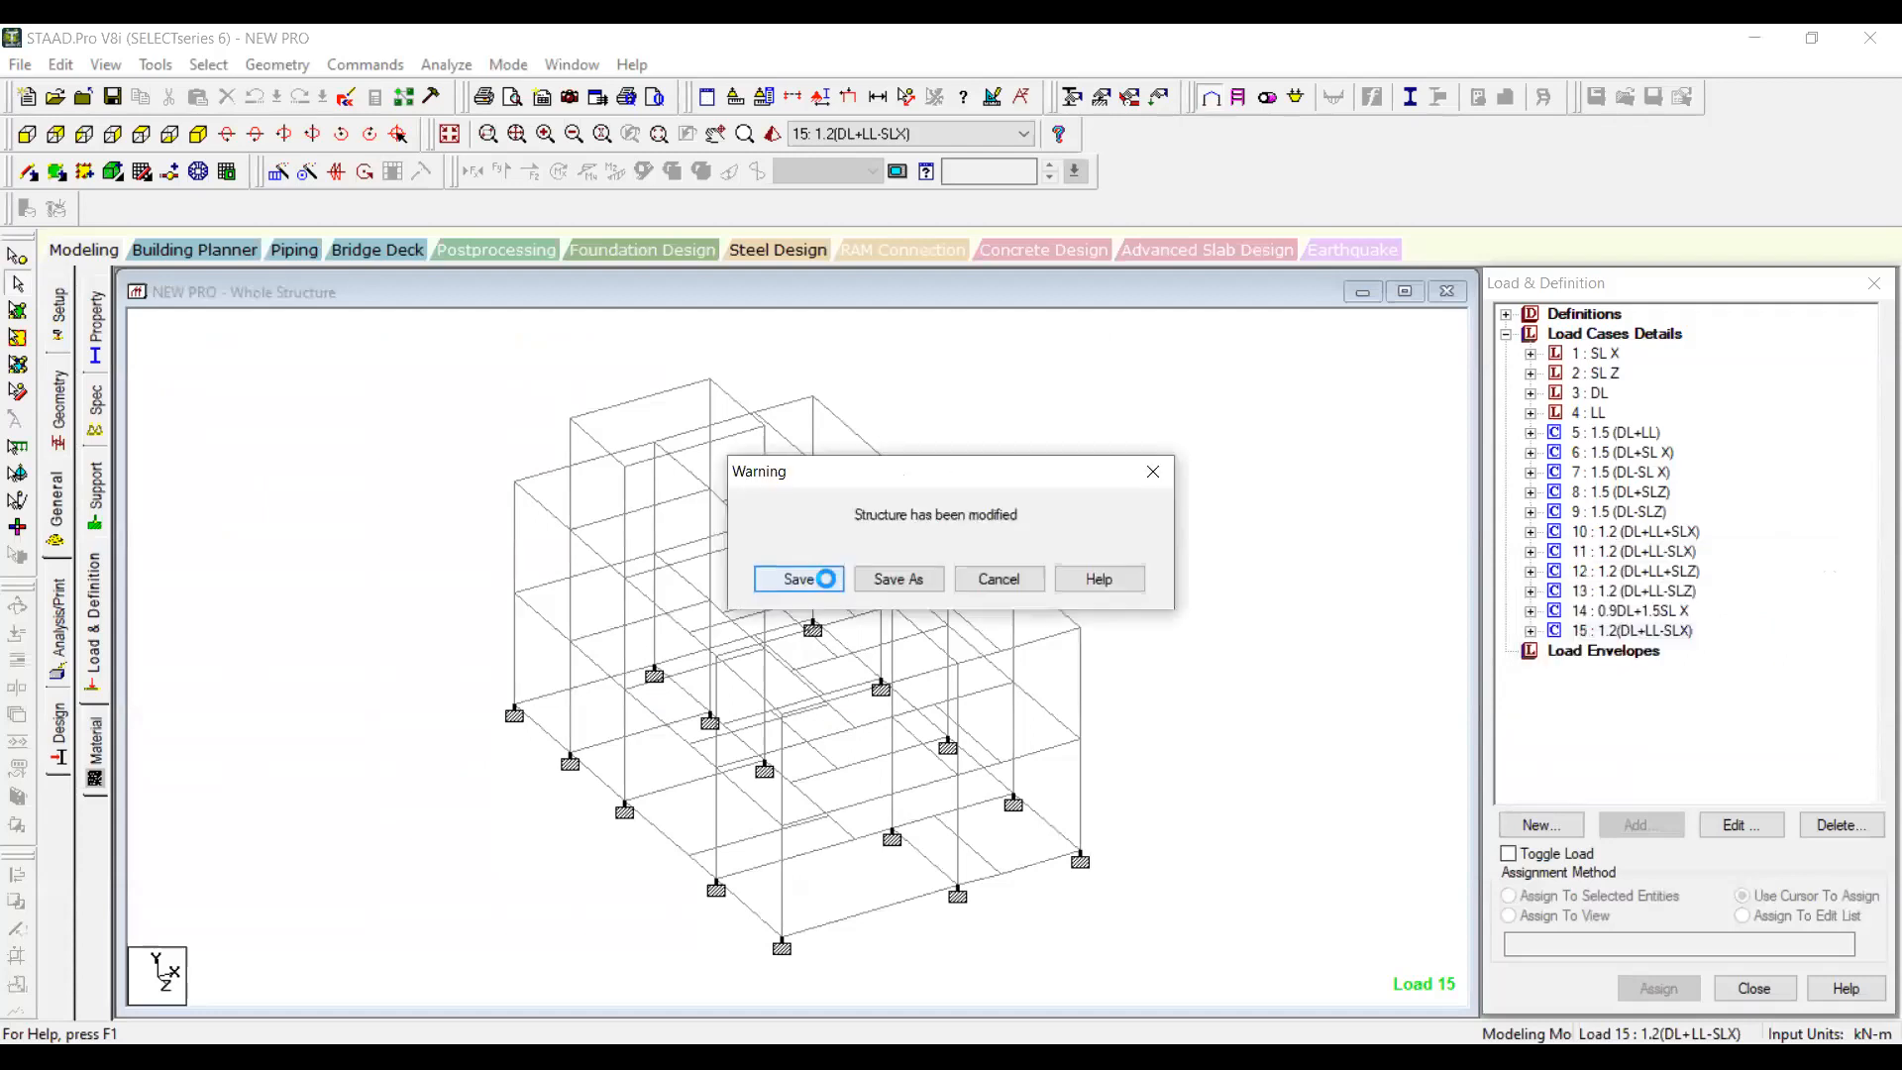
pyautogui.click(825, 578)
pyautogui.scroll(1, 1096, 767)
pyautogui.moveTo(1096, 767)
pyautogui.mouseDown(button='middle')
pyautogui.moveTo(1107, 728)
pyautogui.moveTo(1081, 734)
pyautogui.mouseUp(button='middle')
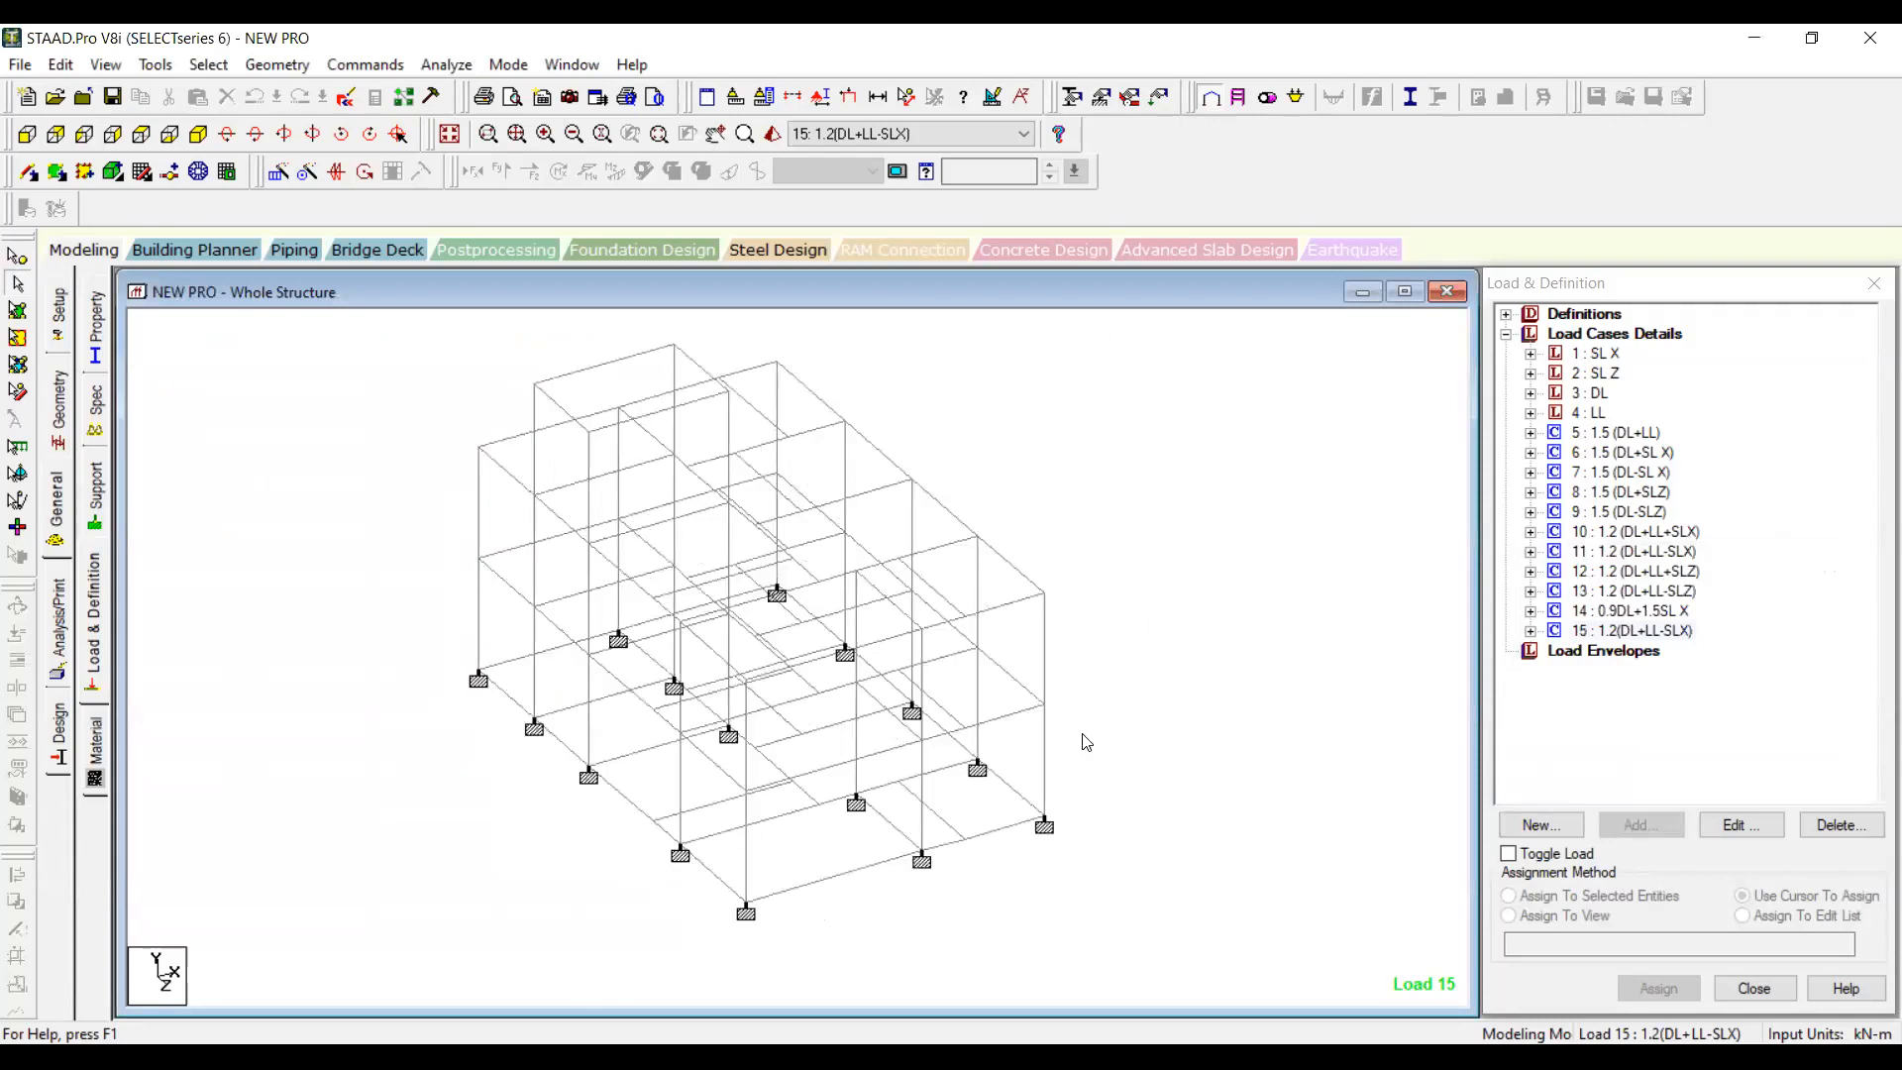
# Step: Rotate the whole frame model to inspect it from several sides and elevations
pyautogui.press('Left')
pyautogui.press('Left')
pyautogui.press('Left')
pyautogui.press('Left')
pyautogui.press('Left')
pyautogui.press('Left')
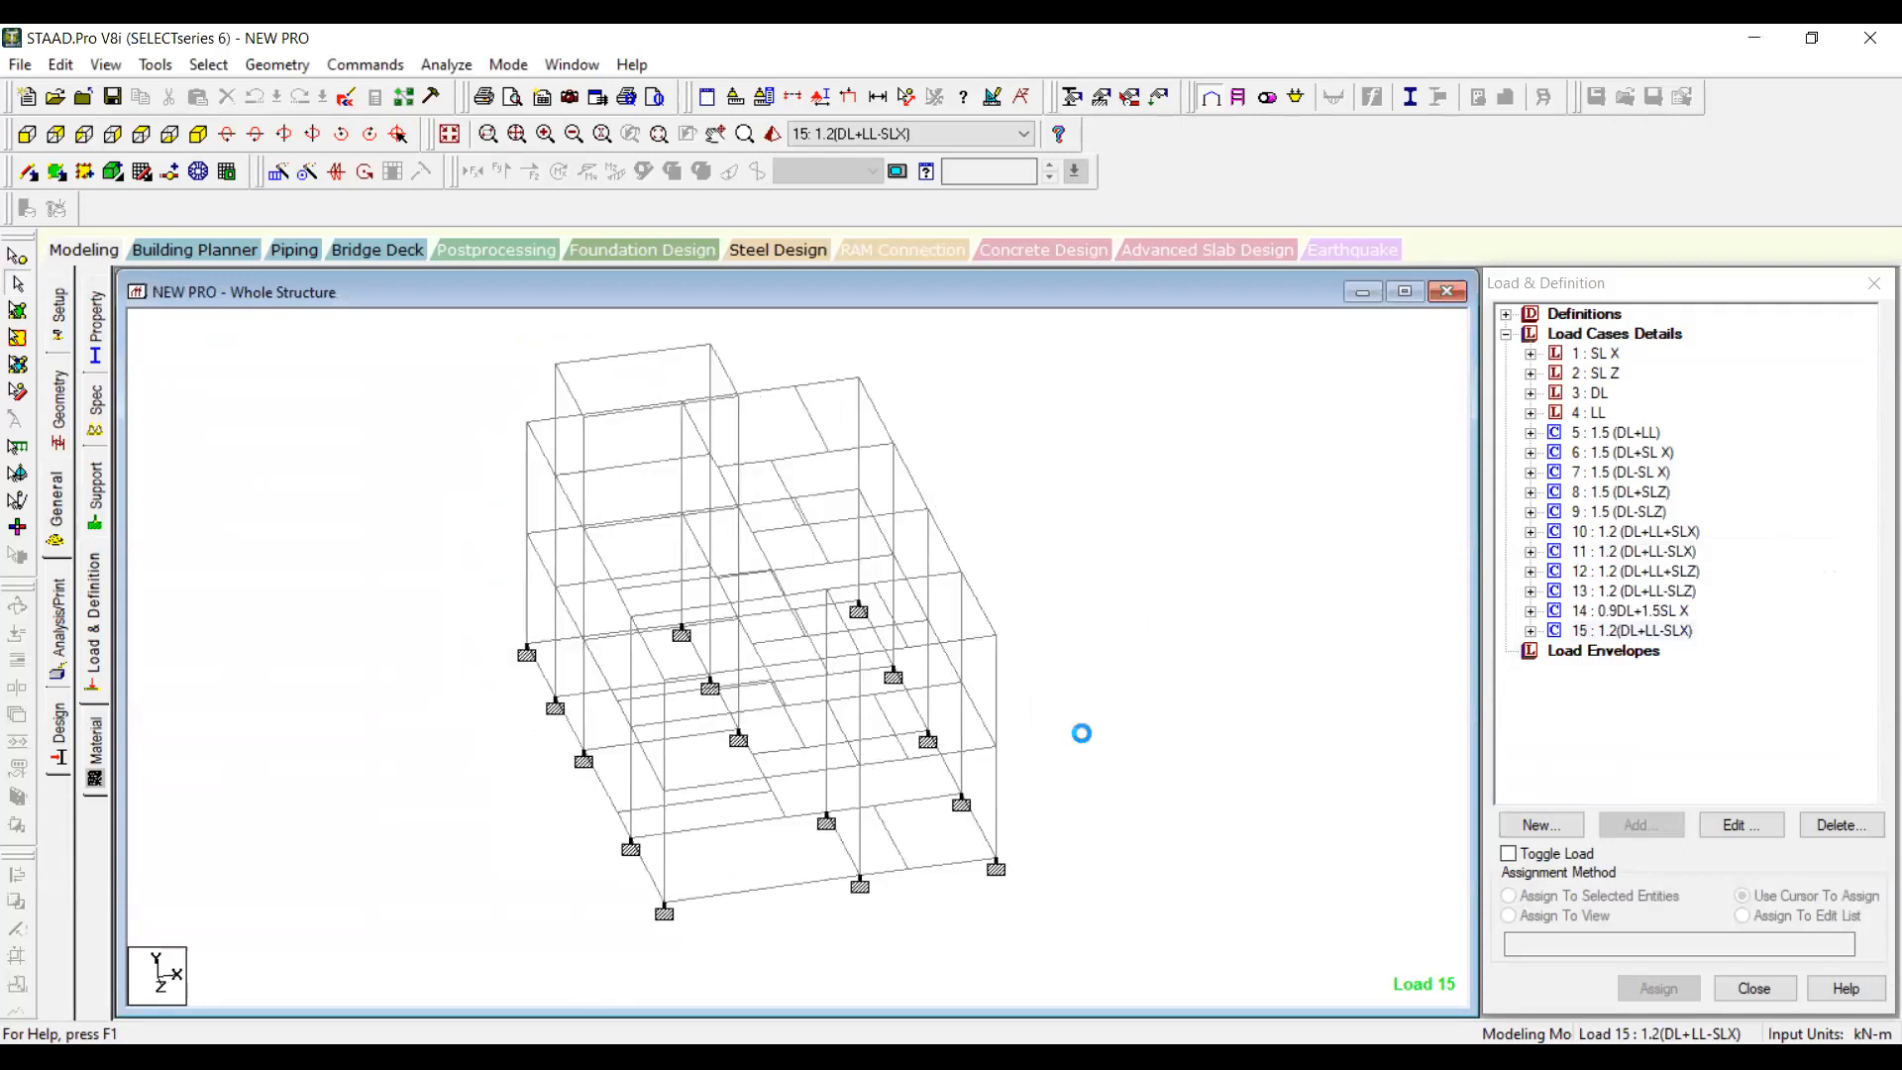
pyautogui.press('Right')
pyautogui.press('Left')
pyautogui.press('Right')
pyautogui.press('Right')
pyautogui.press('Right')
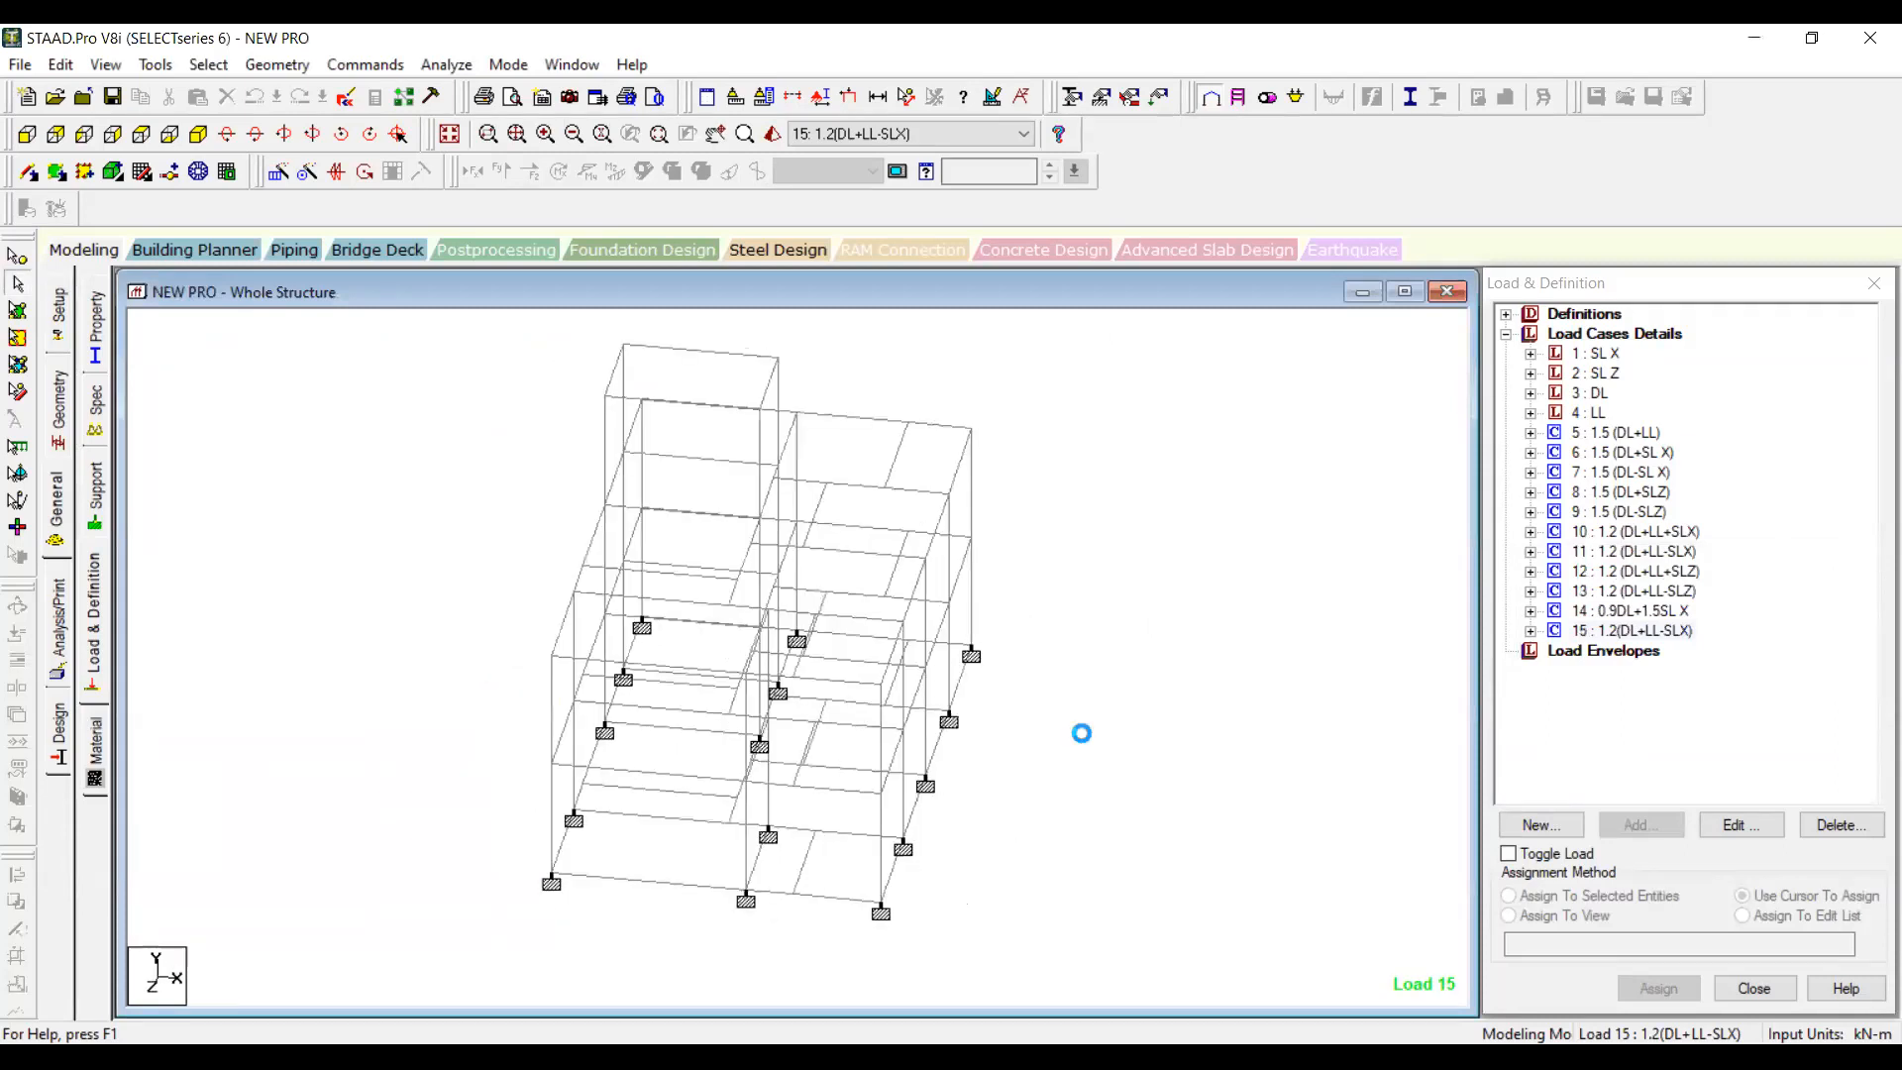
pyautogui.press('Left')
pyautogui.press('Left')
pyautogui.press('Left')
pyautogui.press('Left')
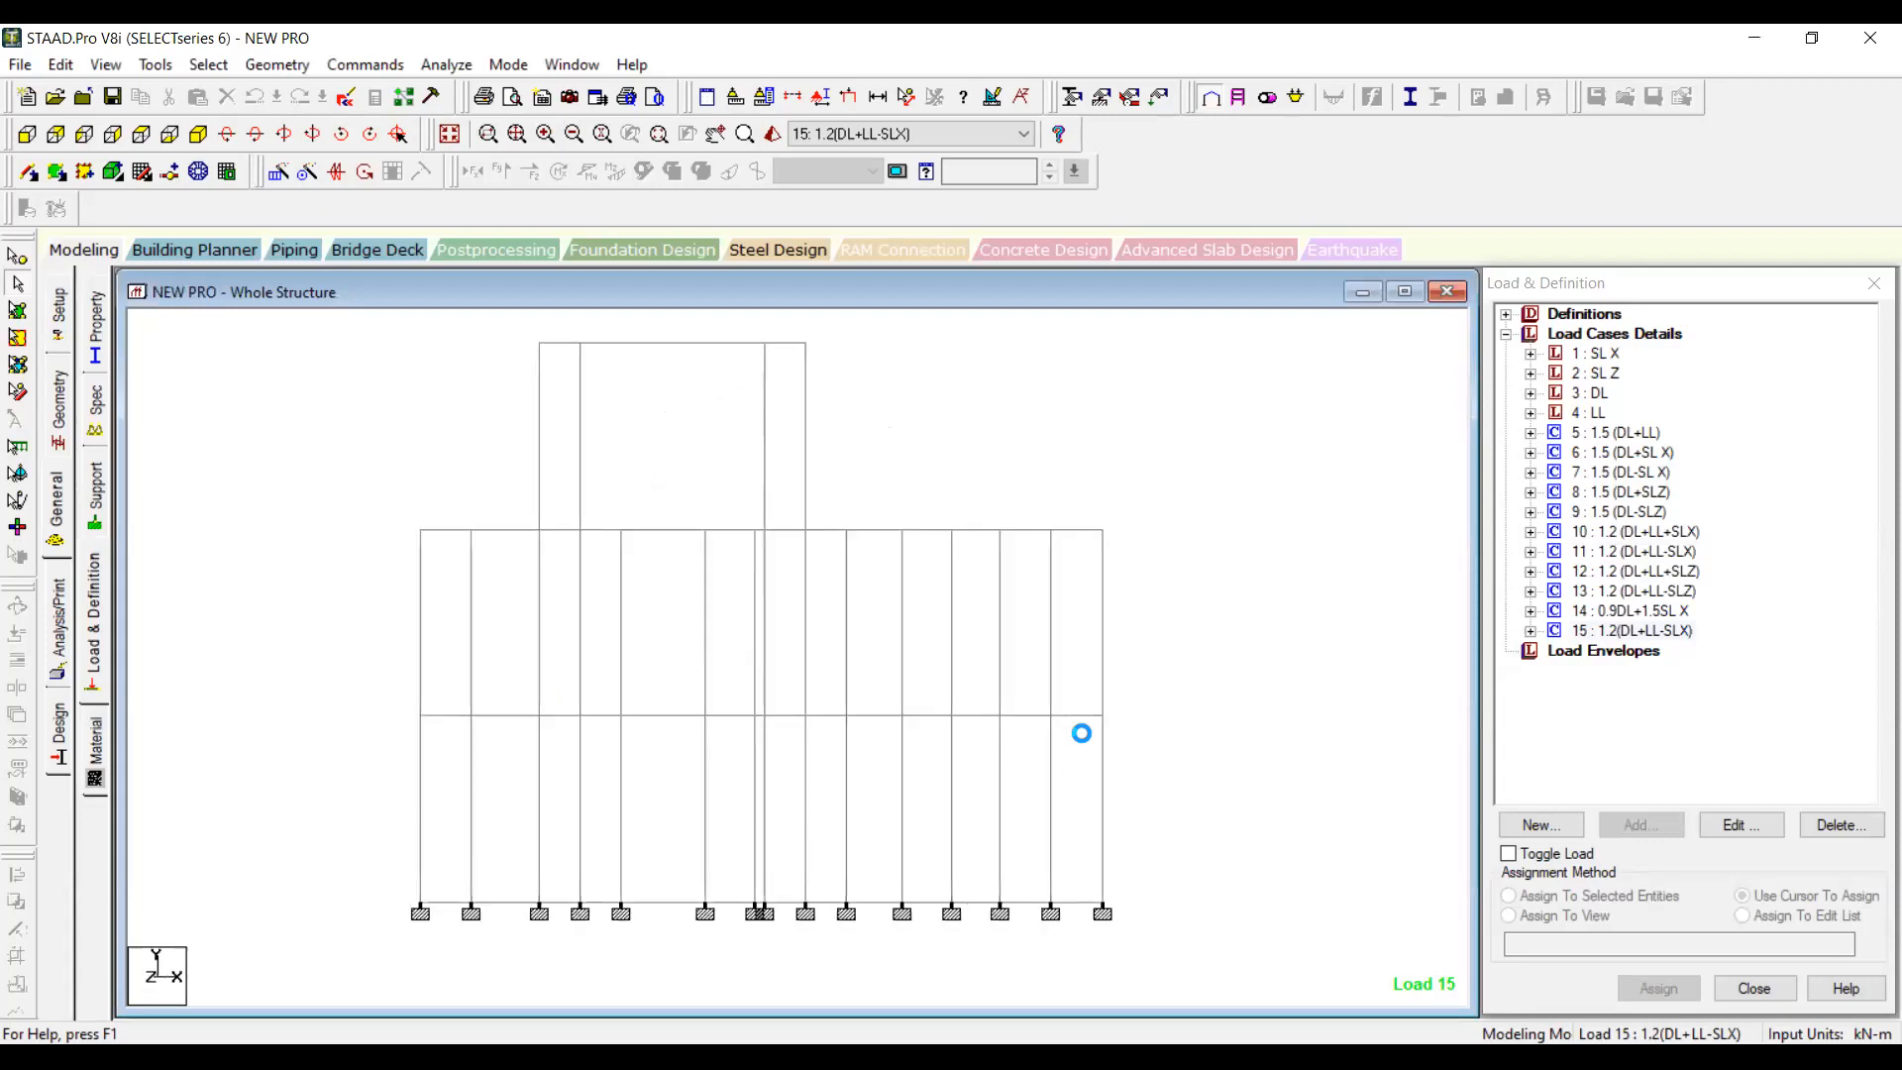
pyautogui.press('Up')
pyautogui.press('Right')
pyautogui.press('Right')
pyautogui.press('Left')
pyautogui.press('Left')
pyautogui.press('Left')
pyautogui.press('Left')
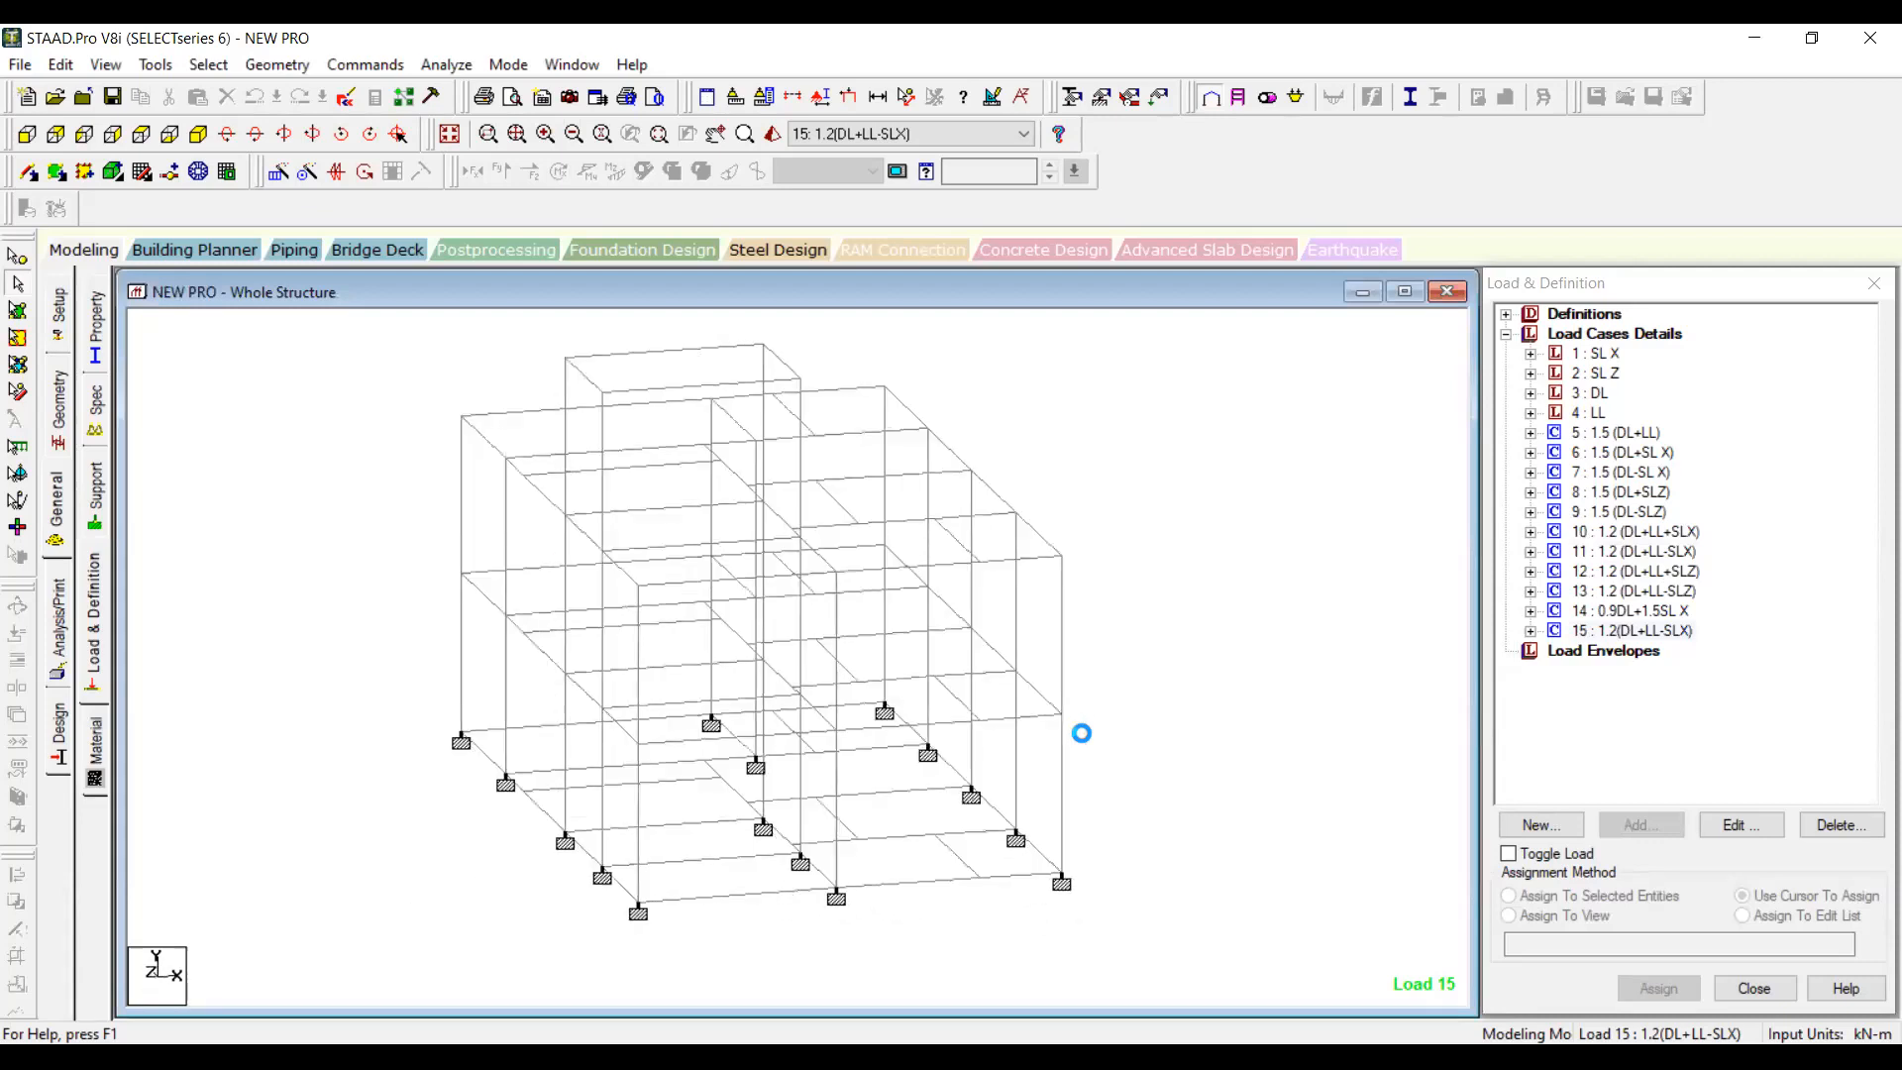
pyautogui.press('Left')
pyautogui.press('Down')
pyautogui.press('Down')
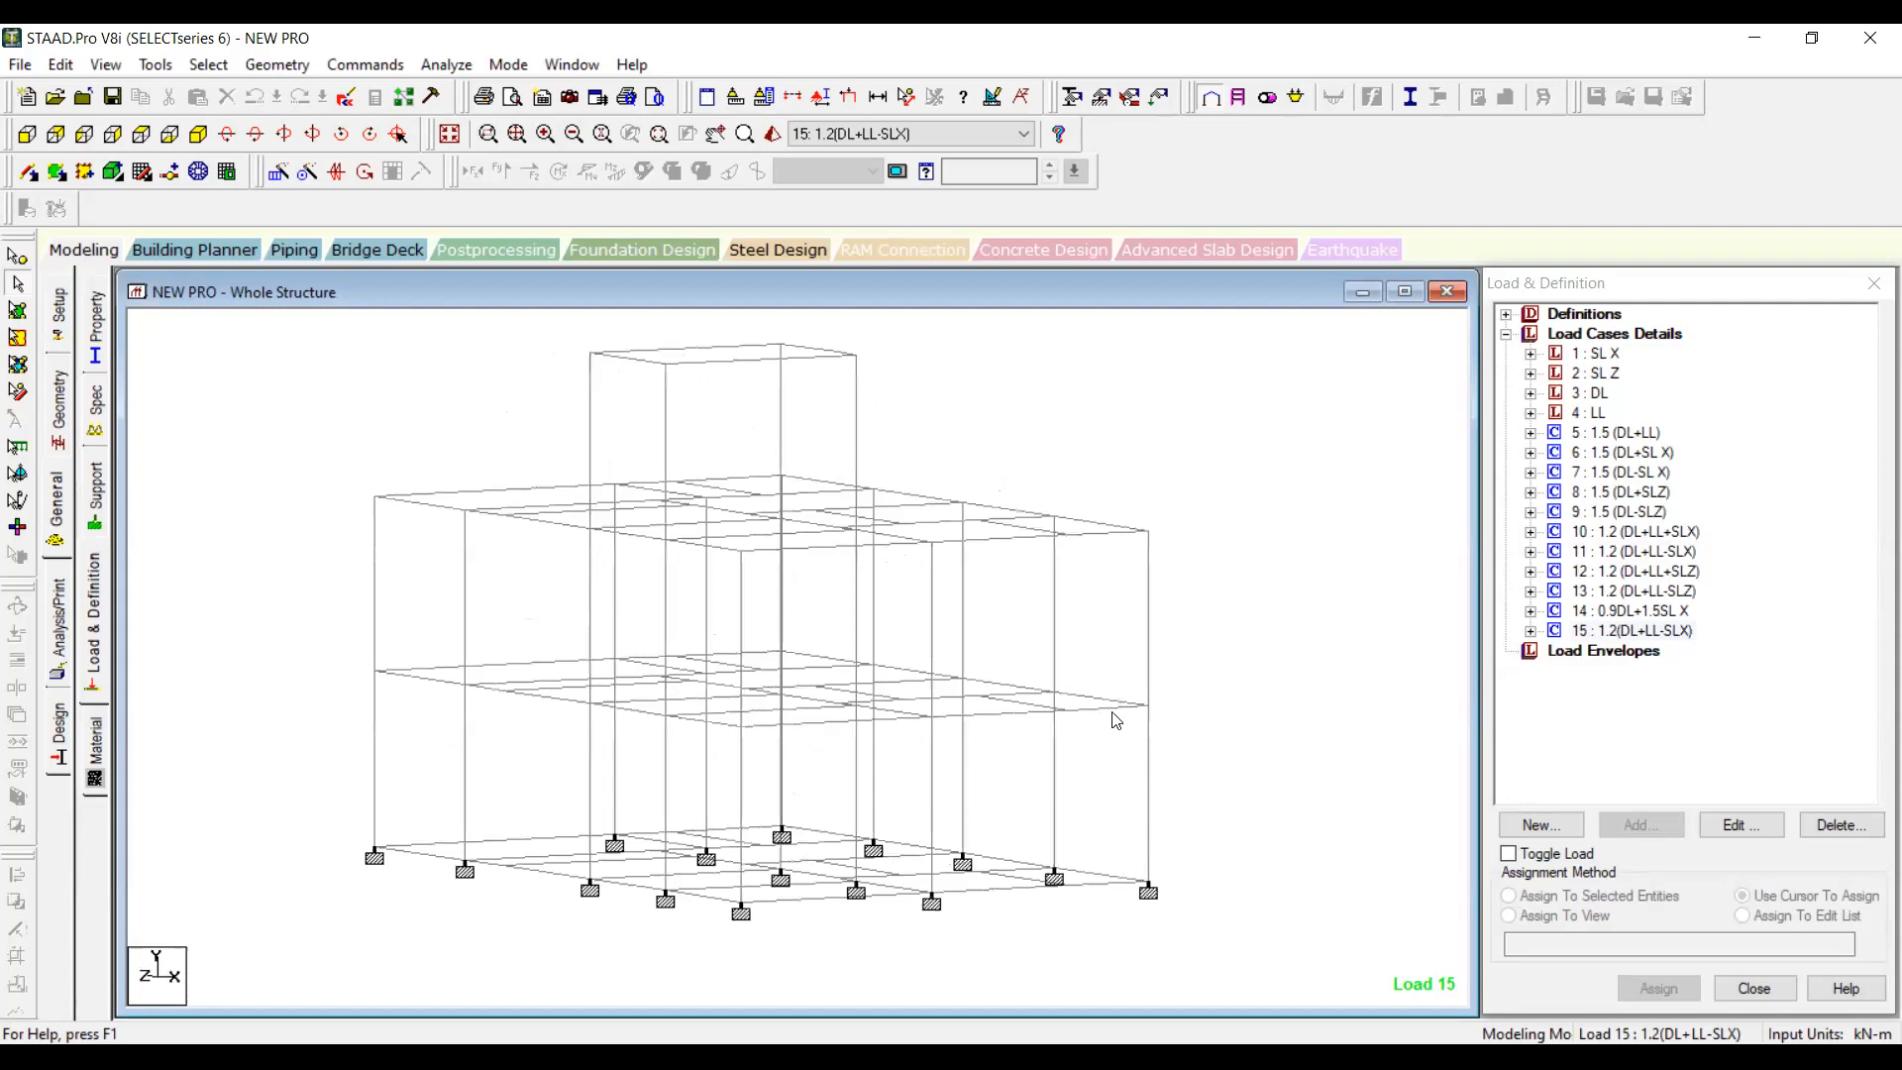
pyautogui.press('Left')
pyautogui.press('Left')
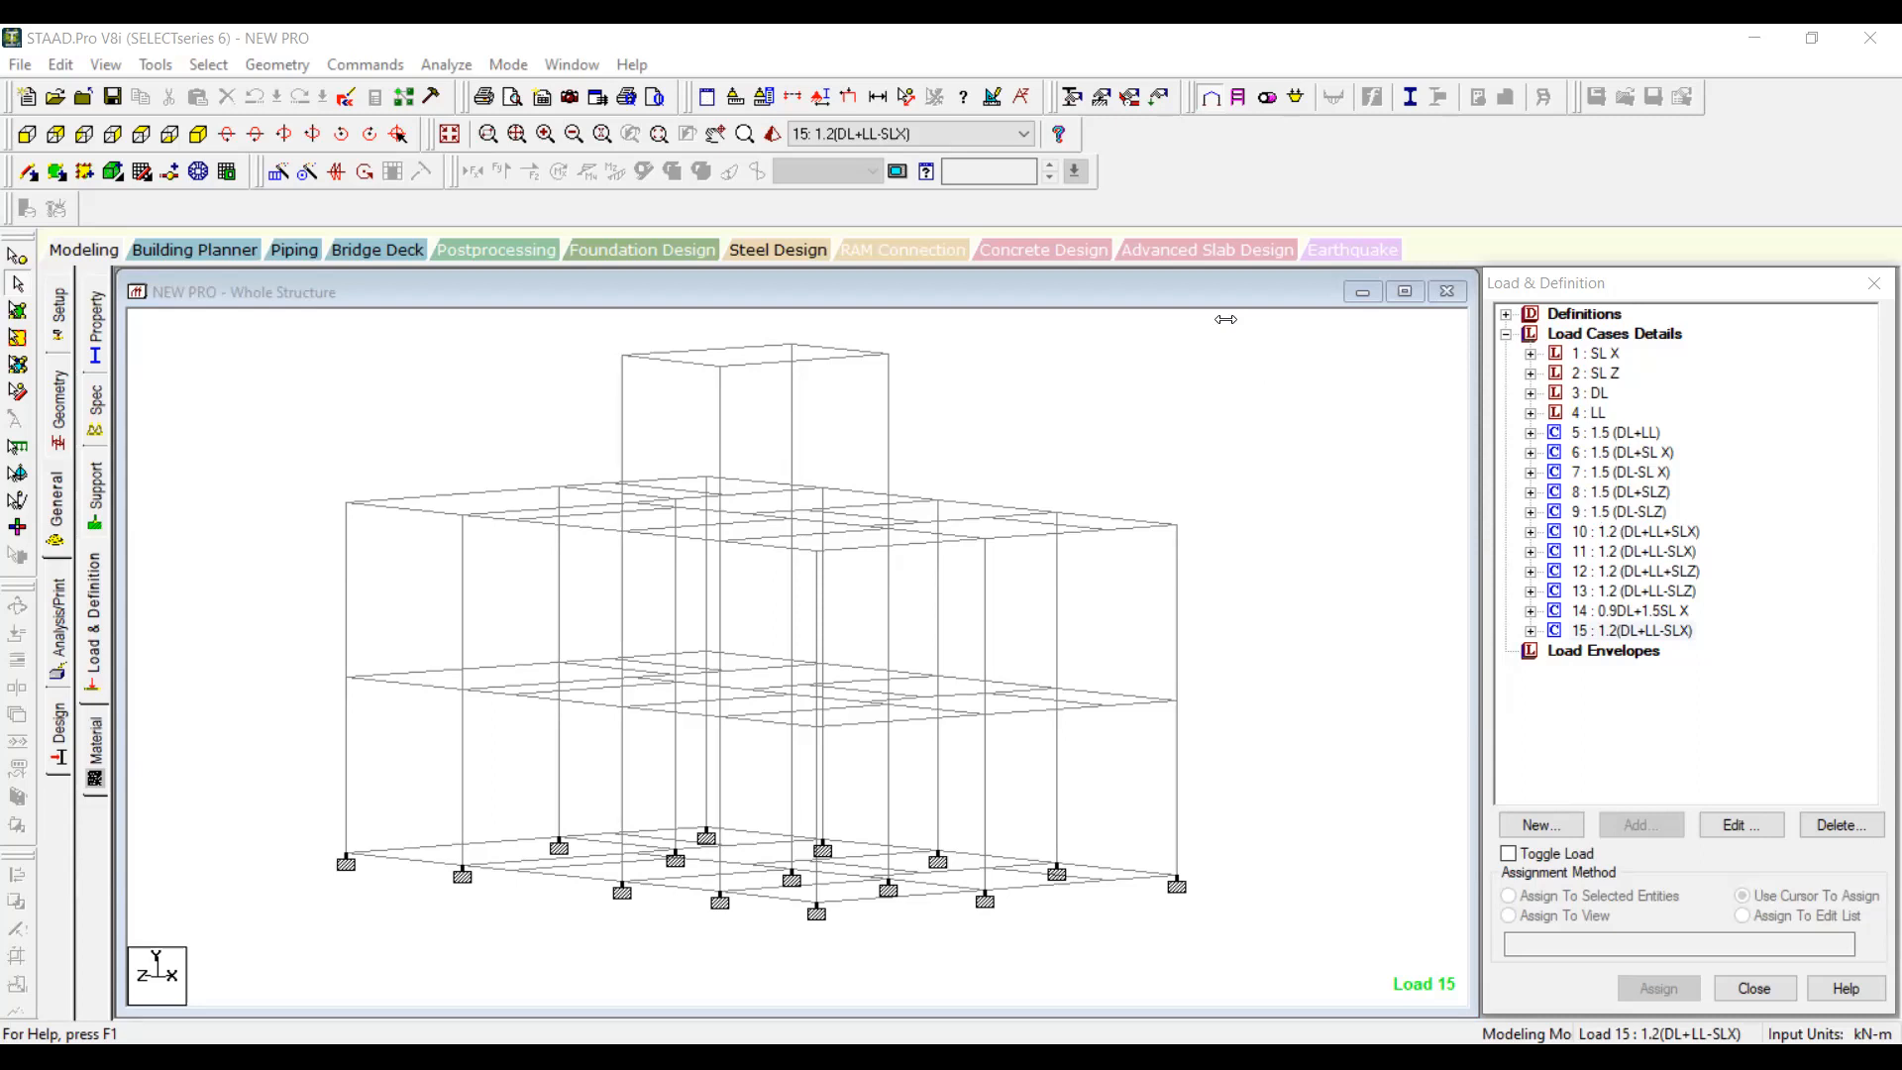
pyautogui.scroll(-1, 1260, 448)
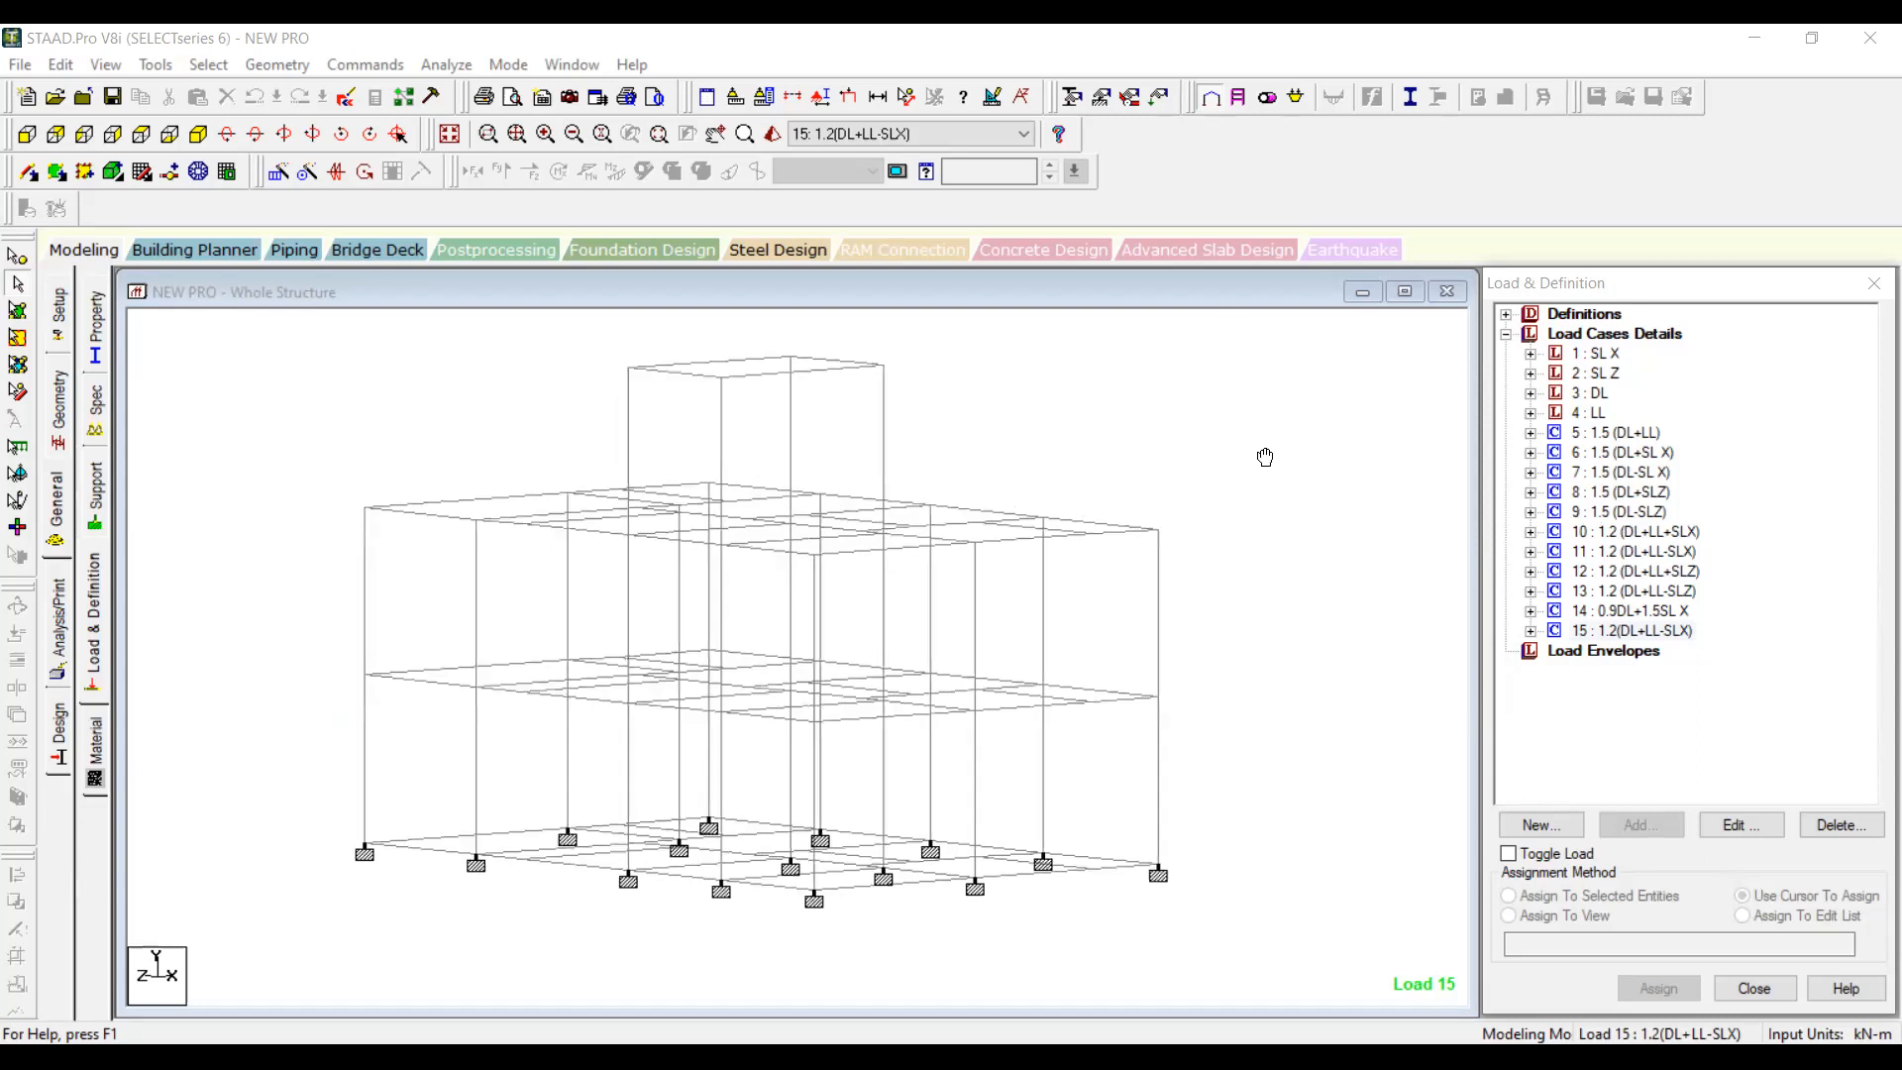
pyautogui.moveTo(1260, 448); pyautogui.dragTo(1243, 456, button='middle')
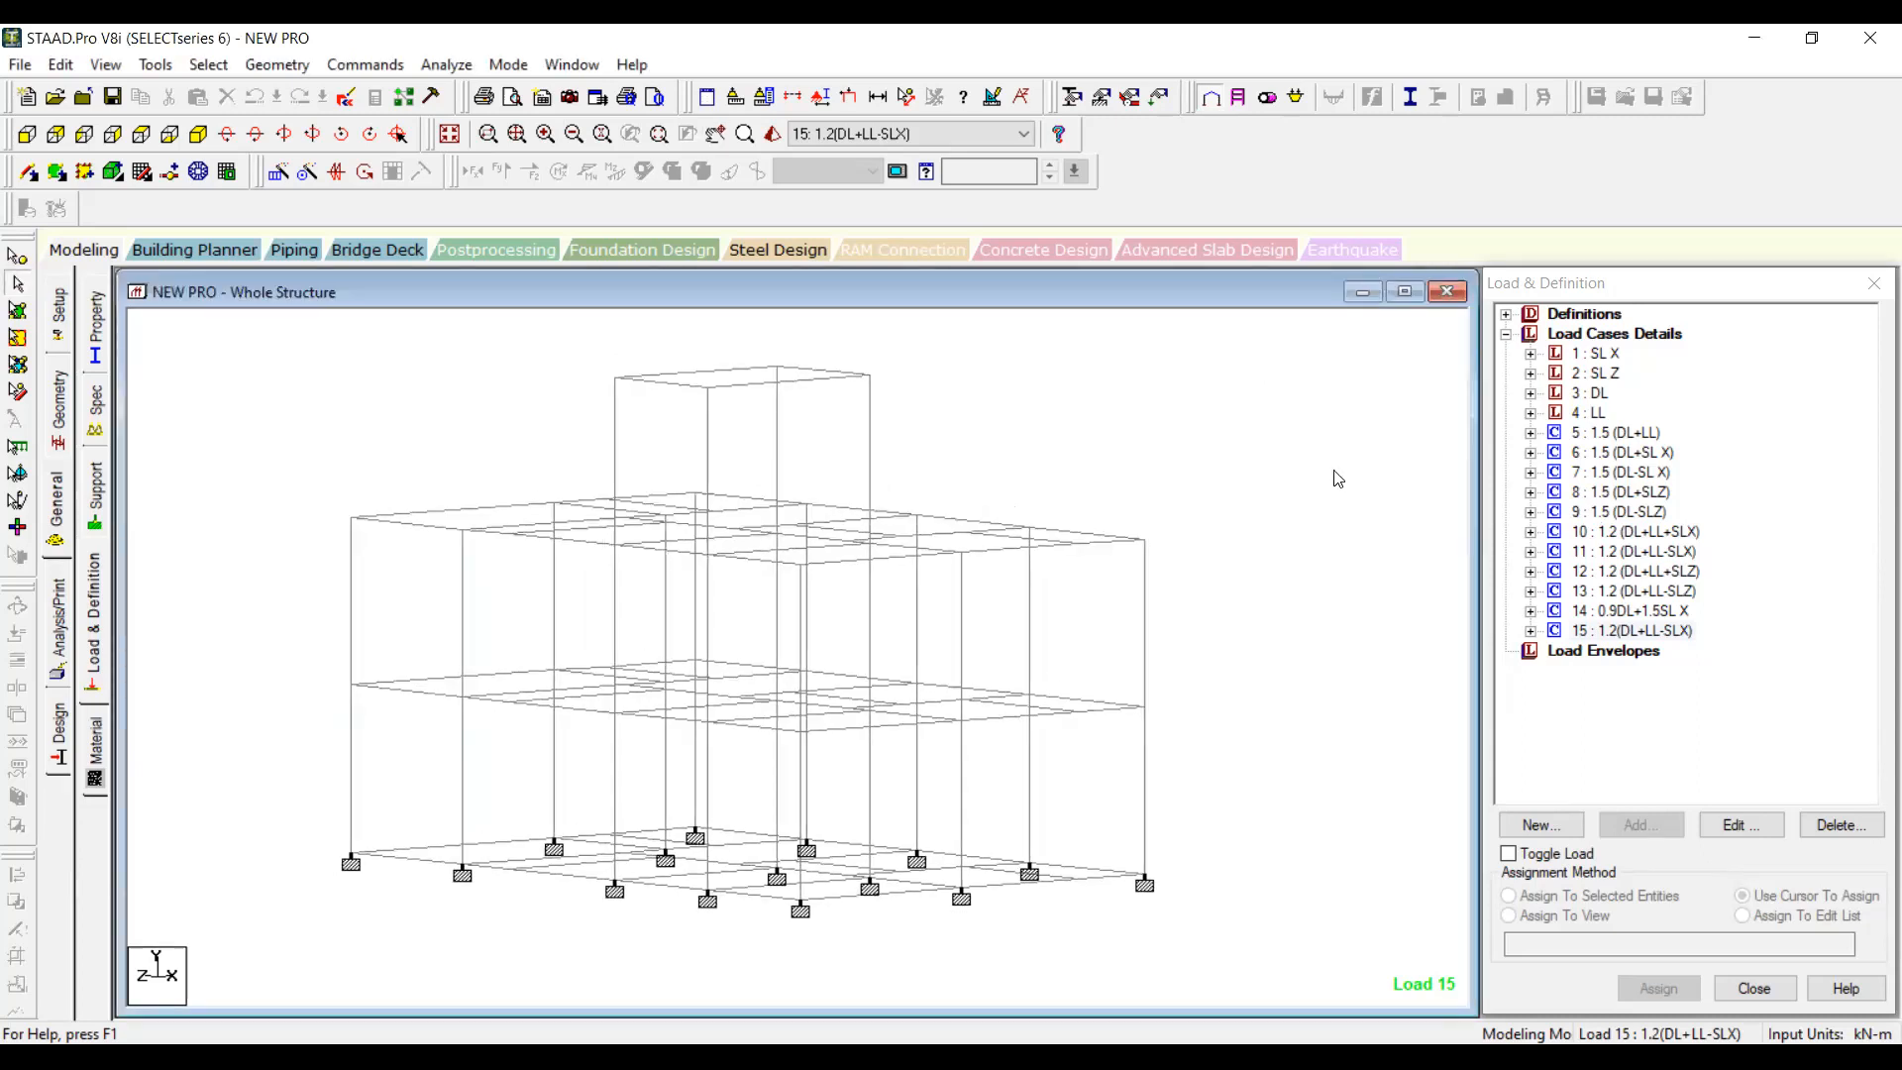
# Step: Add a seismic load in the X direction with a factor of -1 to load case SL X
pyautogui.click(1532, 353)
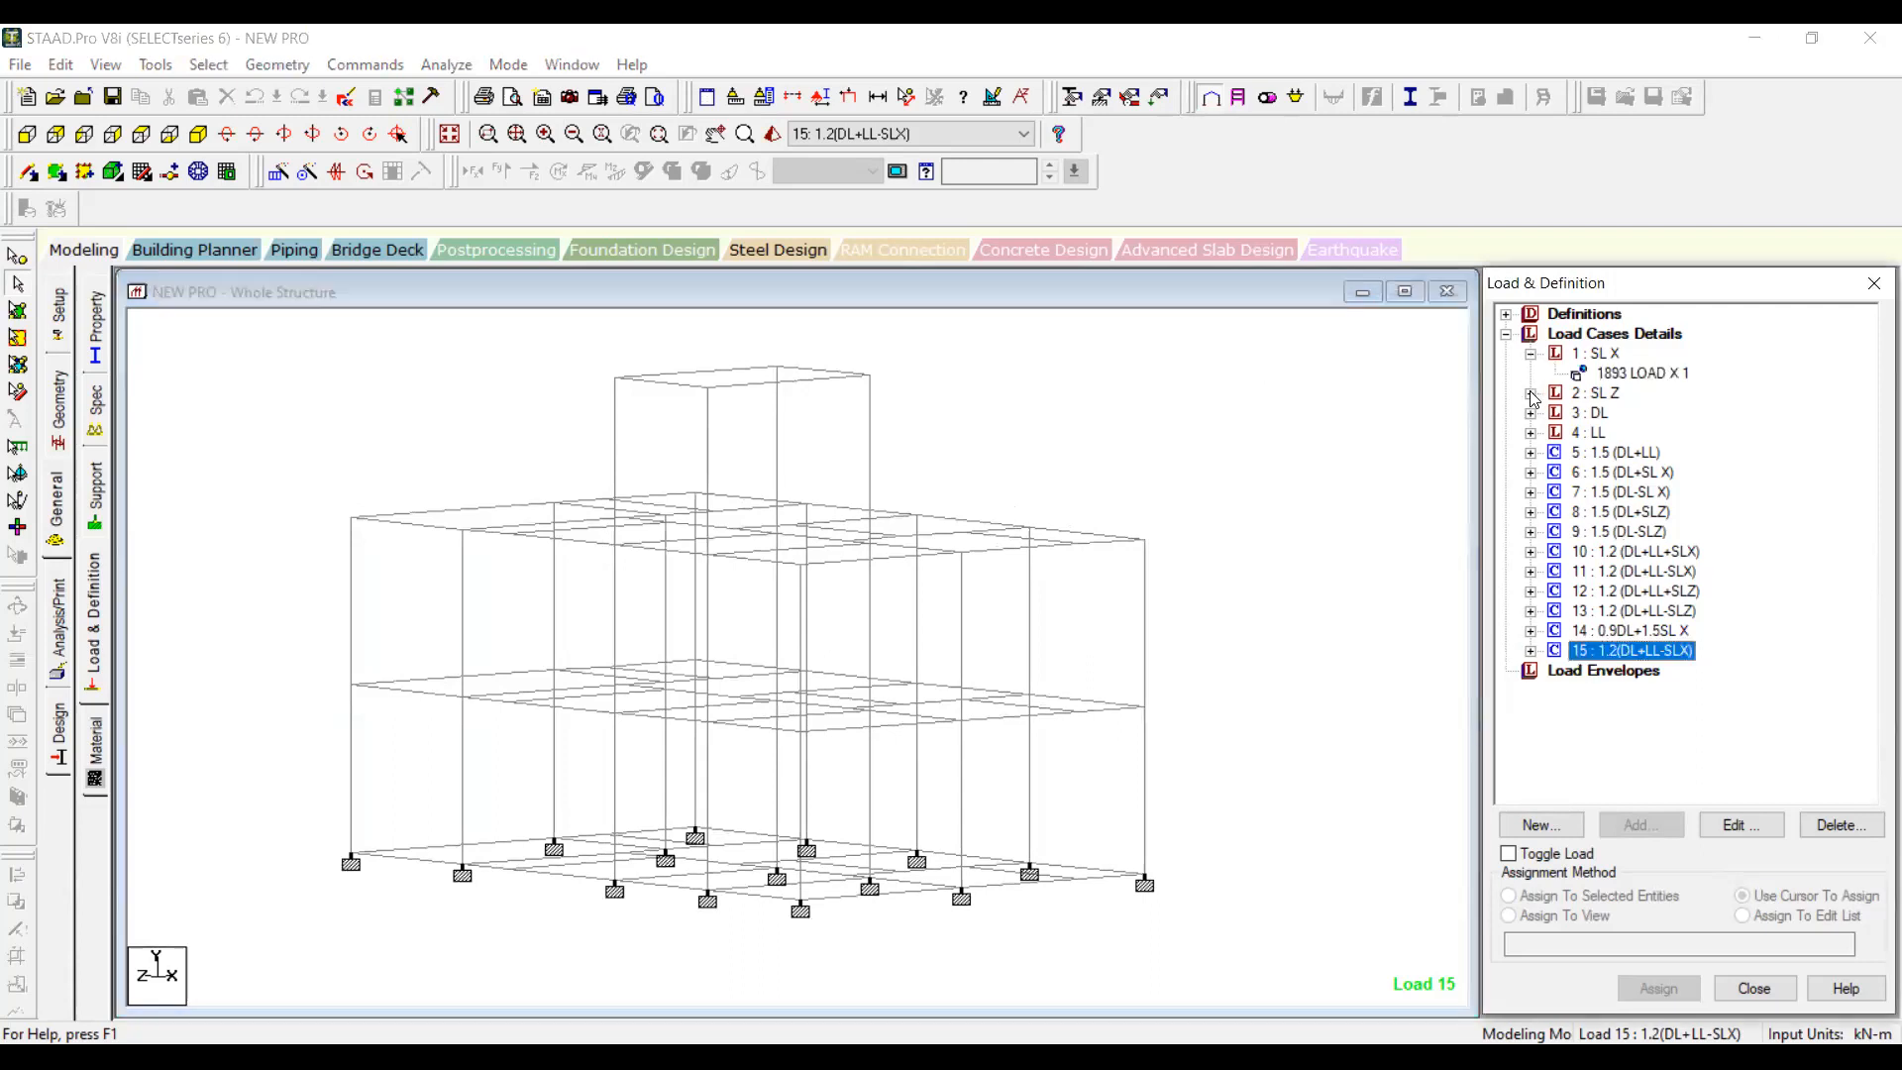
pyautogui.click(1530, 393)
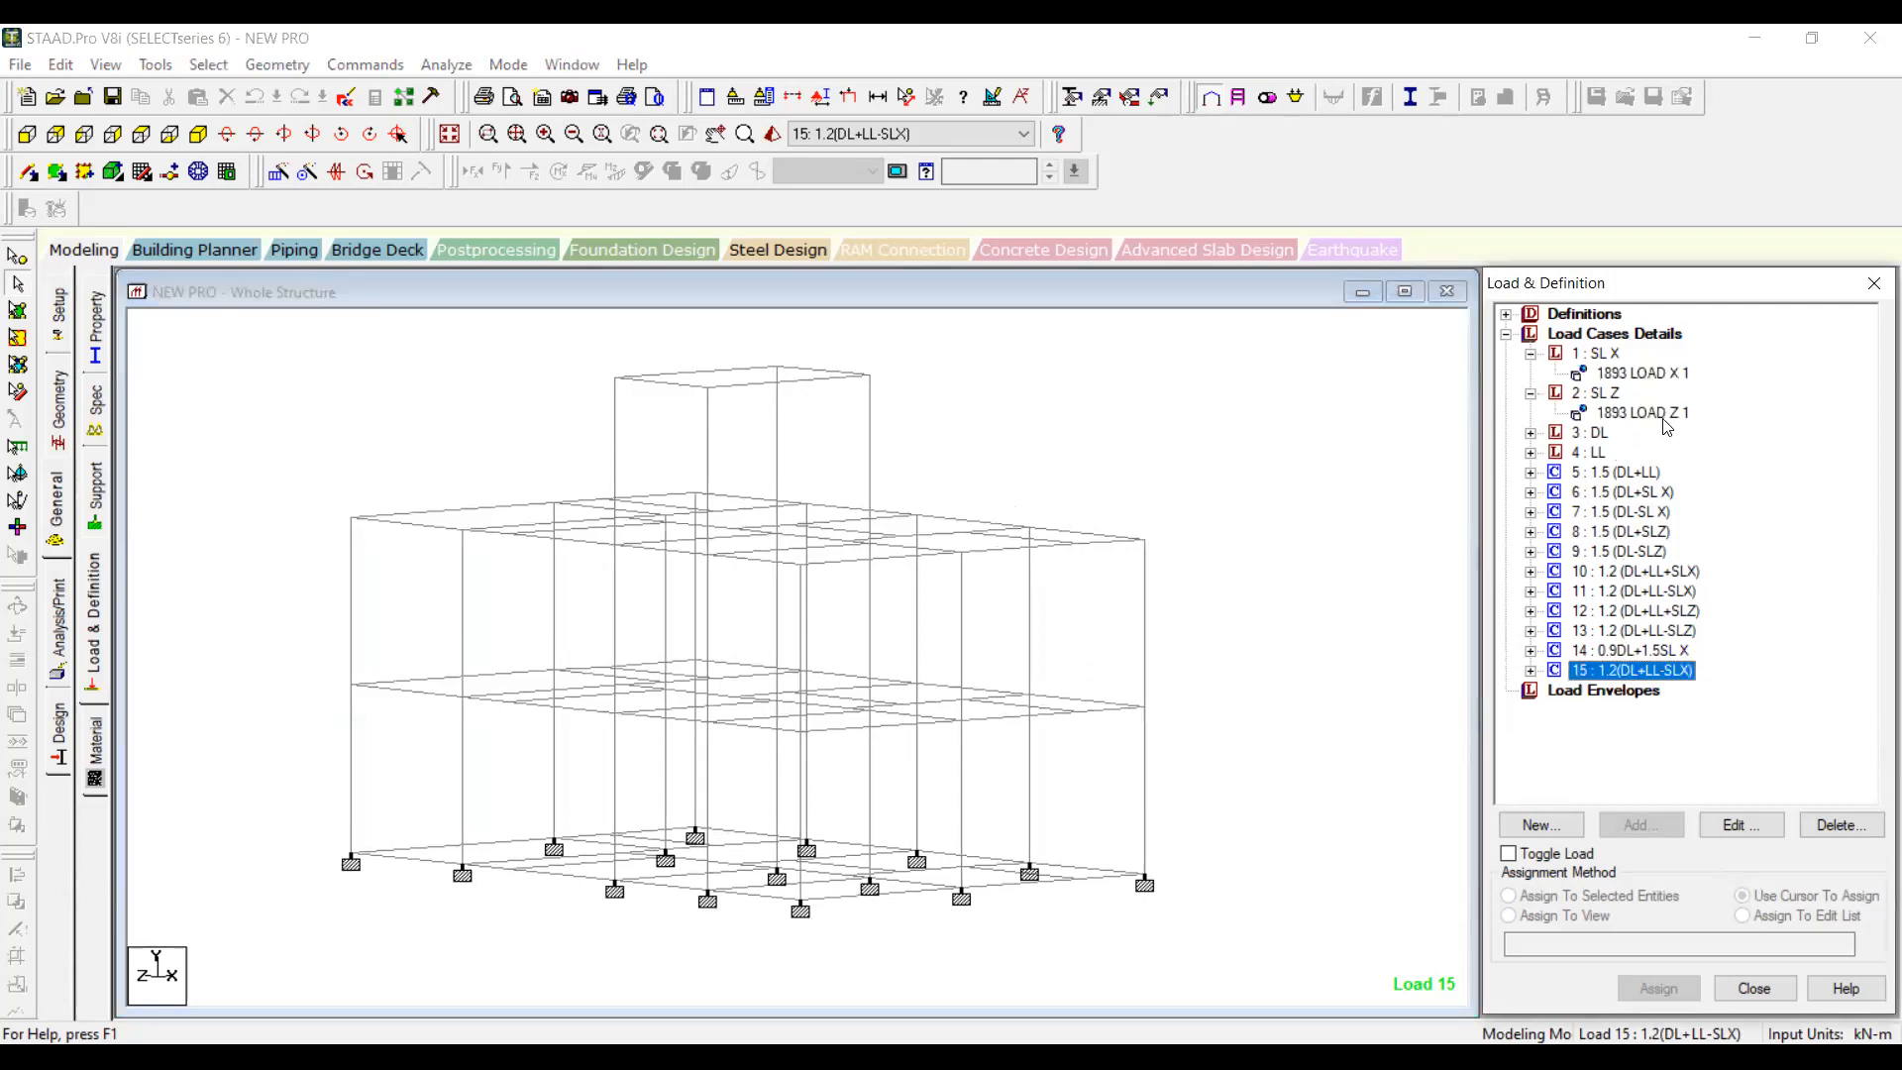
pyautogui.click(1597, 354)
pyautogui.click(1663, 828)
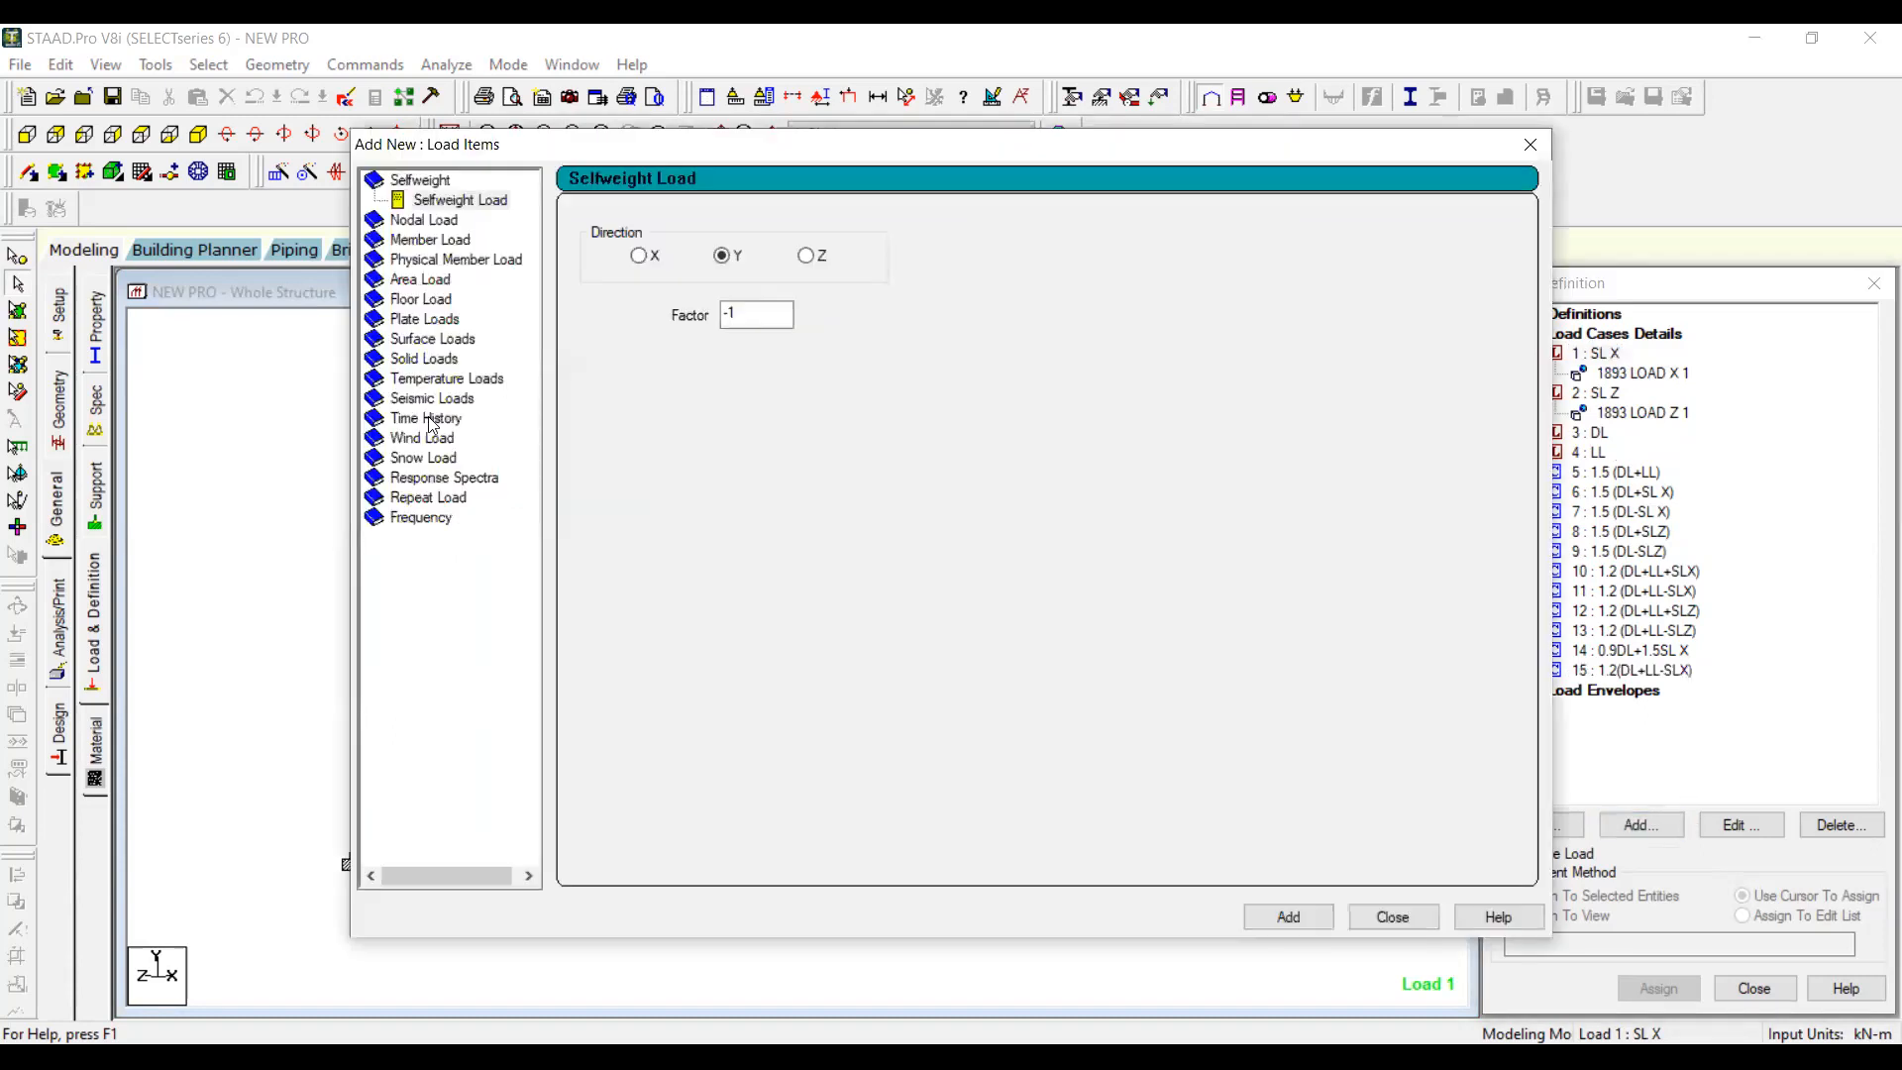
pyautogui.click(421, 391)
pyautogui.click(436, 420)
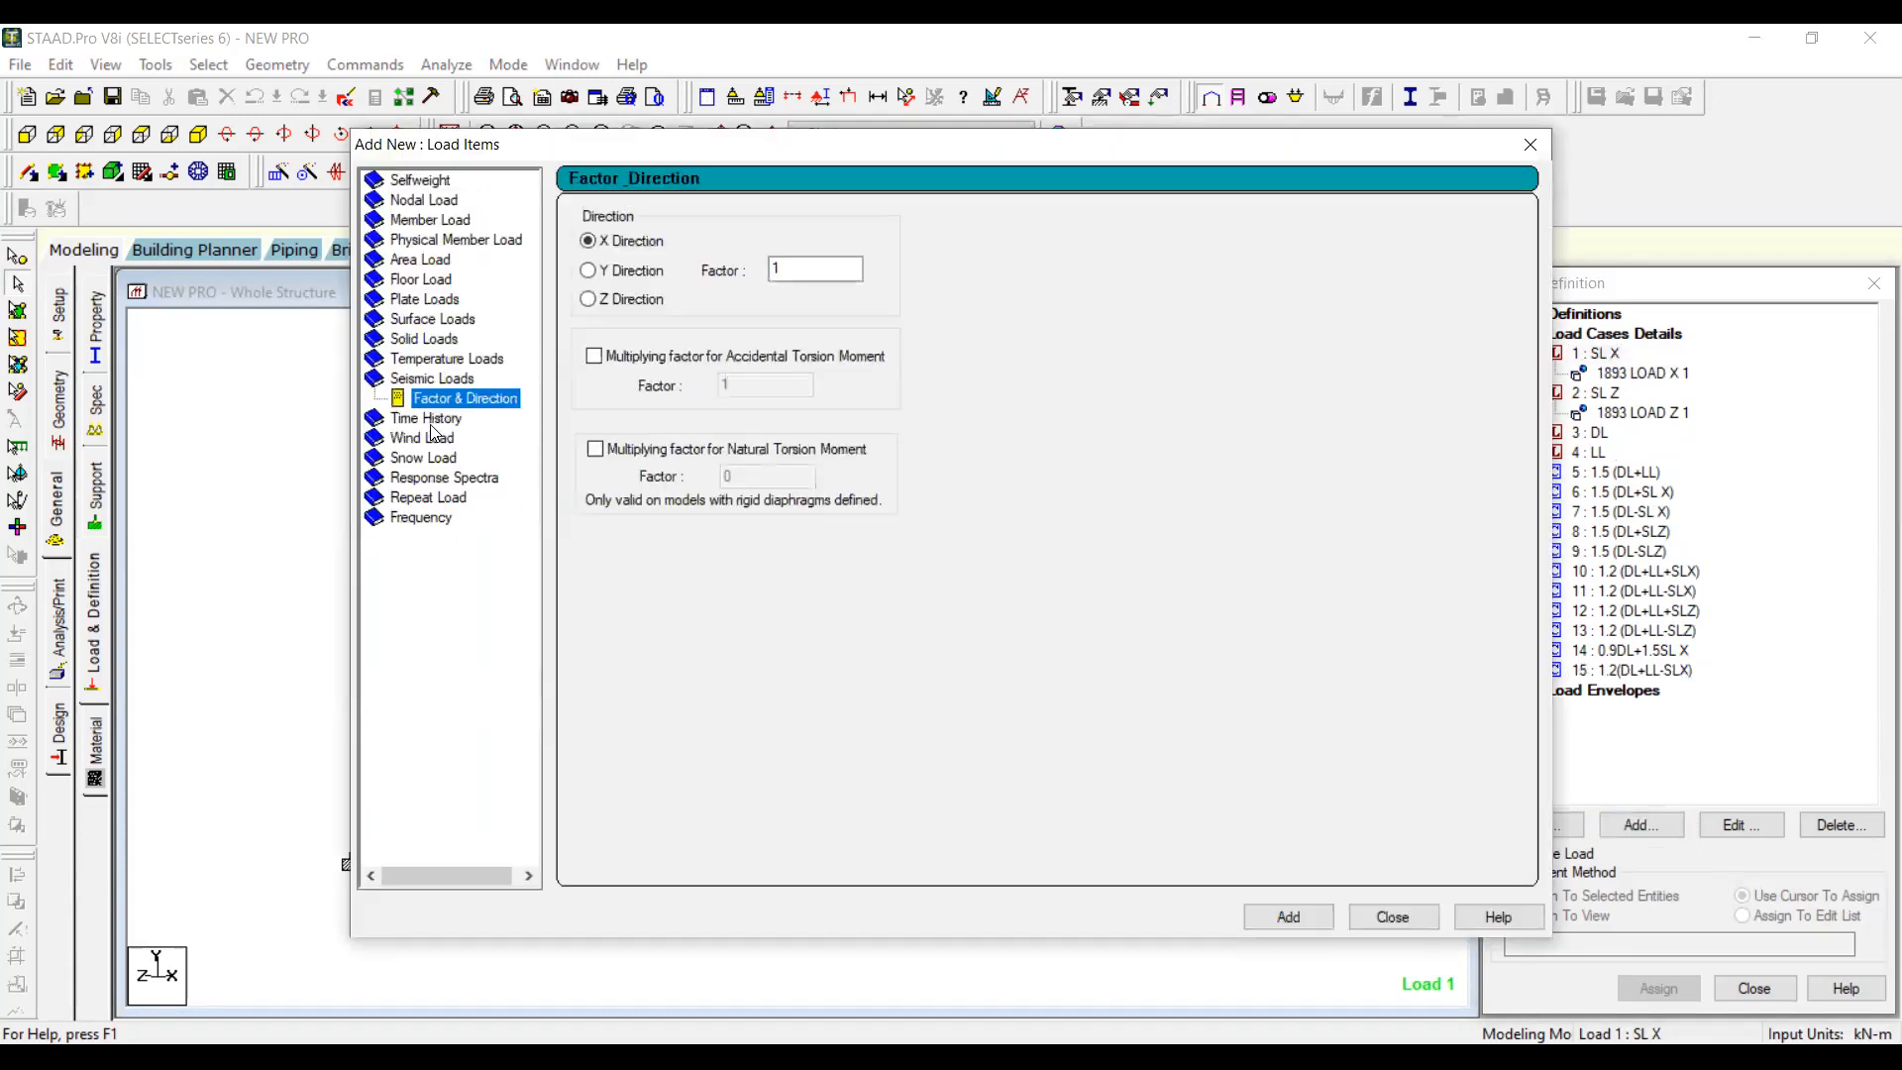
pyautogui.click(780, 274)
pyautogui.doubleClick(781, 276)
pyautogui.write('-1')
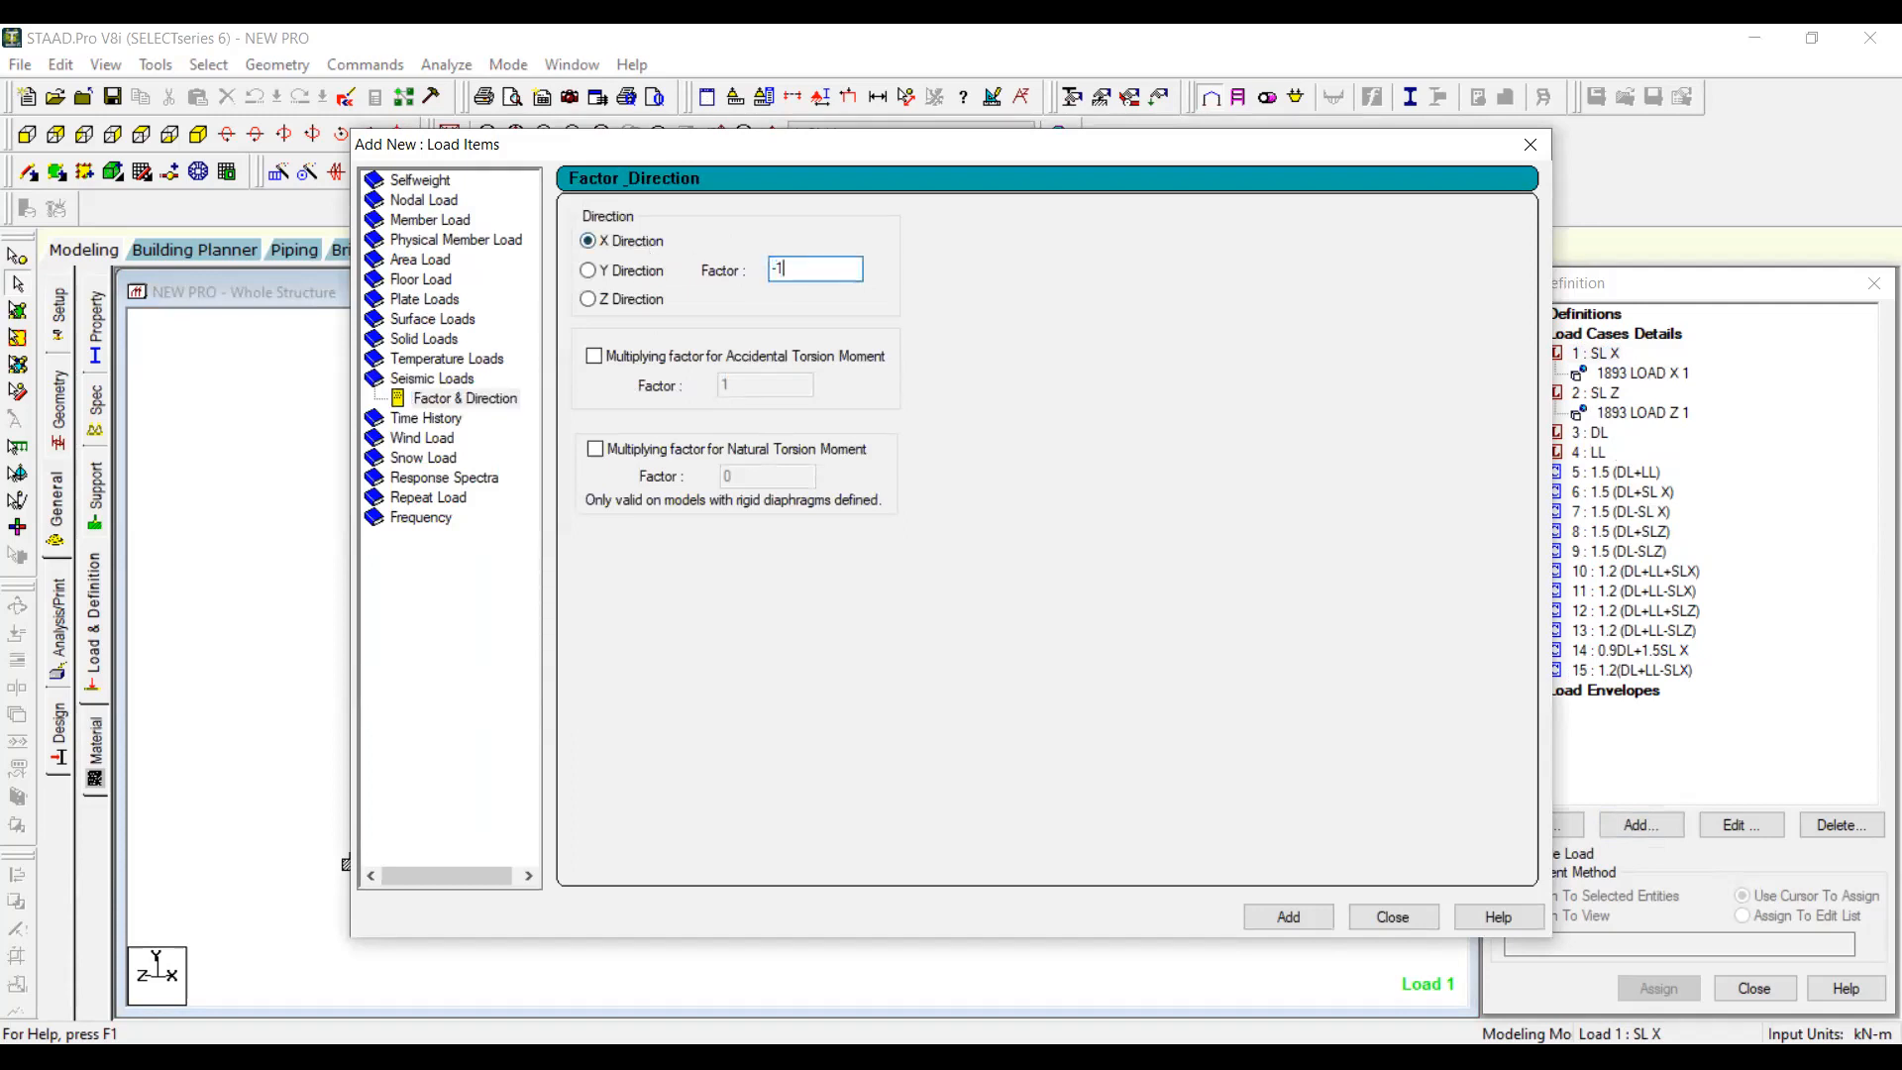
pyautogui.click(1300, 919)
pyautogui.click(1392, 916)
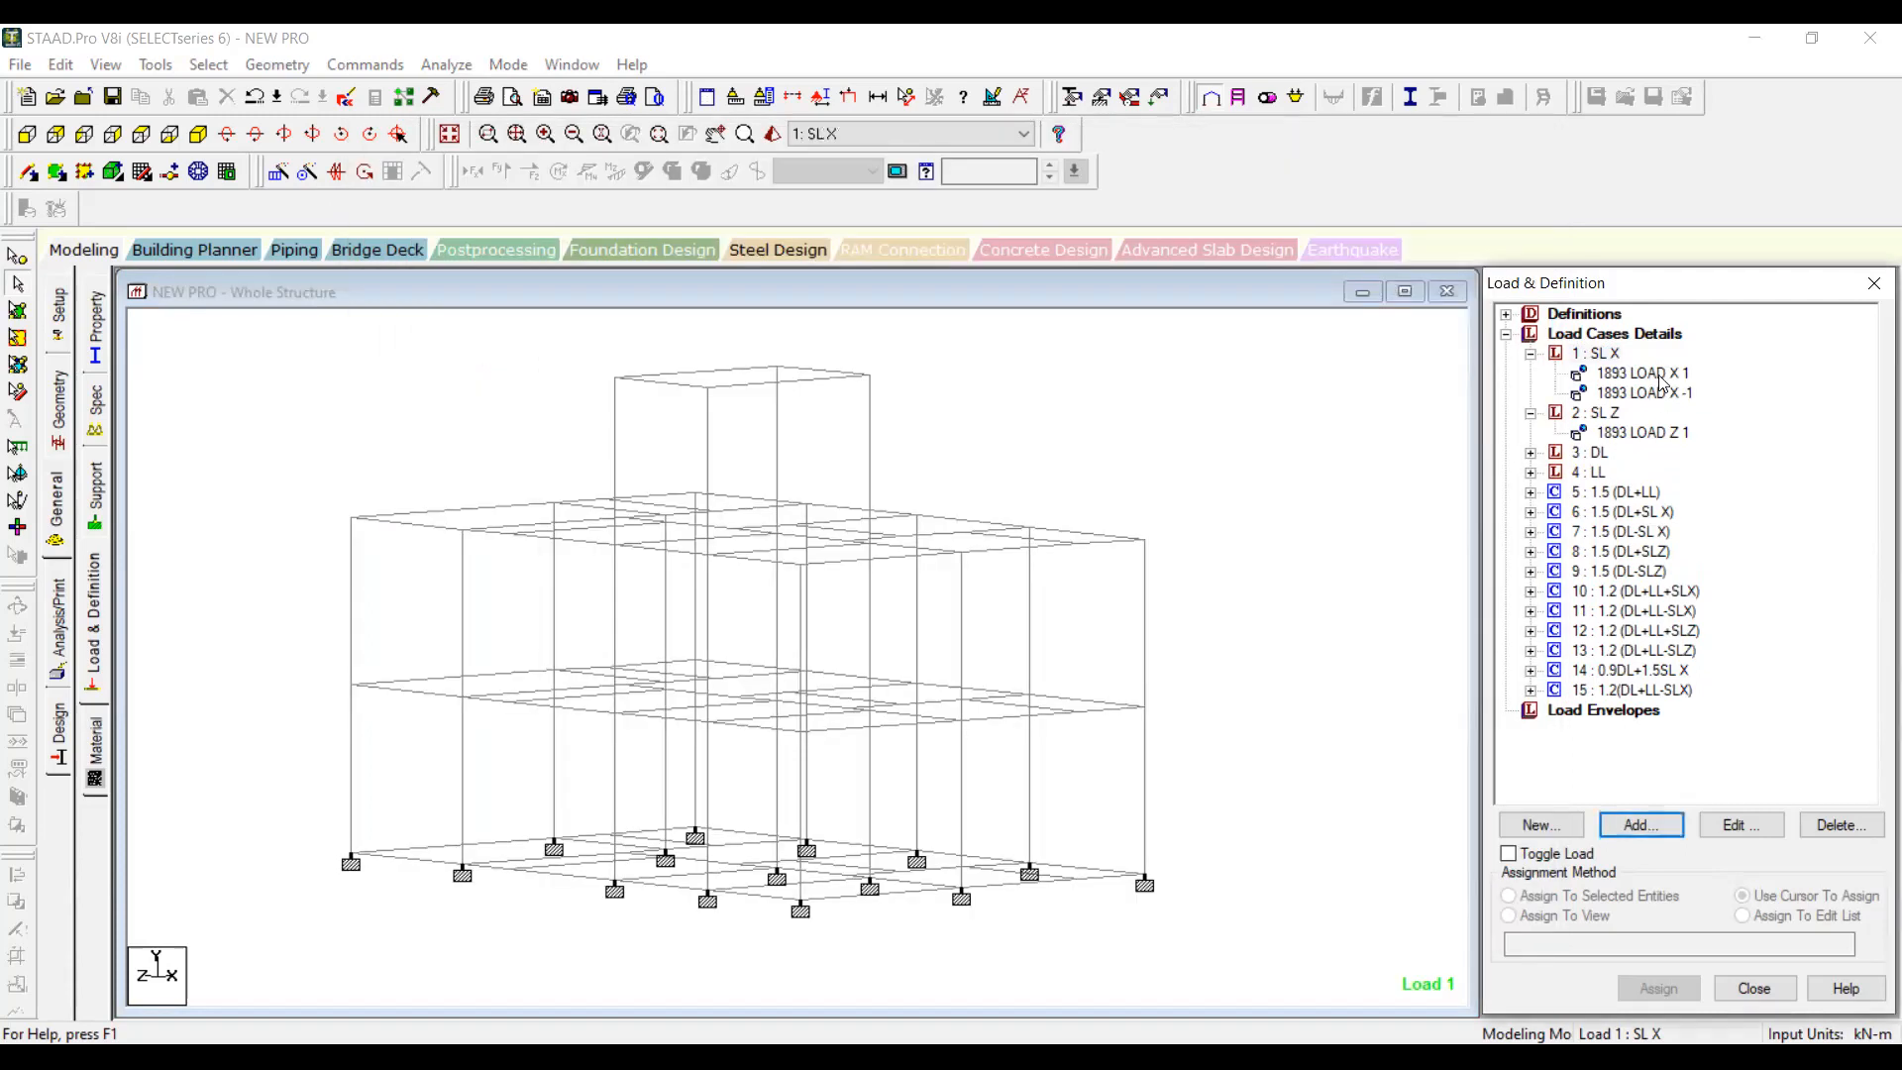
# Step: Delete the 1893 LOAD X -1 item from load case SL X and collapse the SL X and SL Z cases
pyautogui.click(1662, 395)
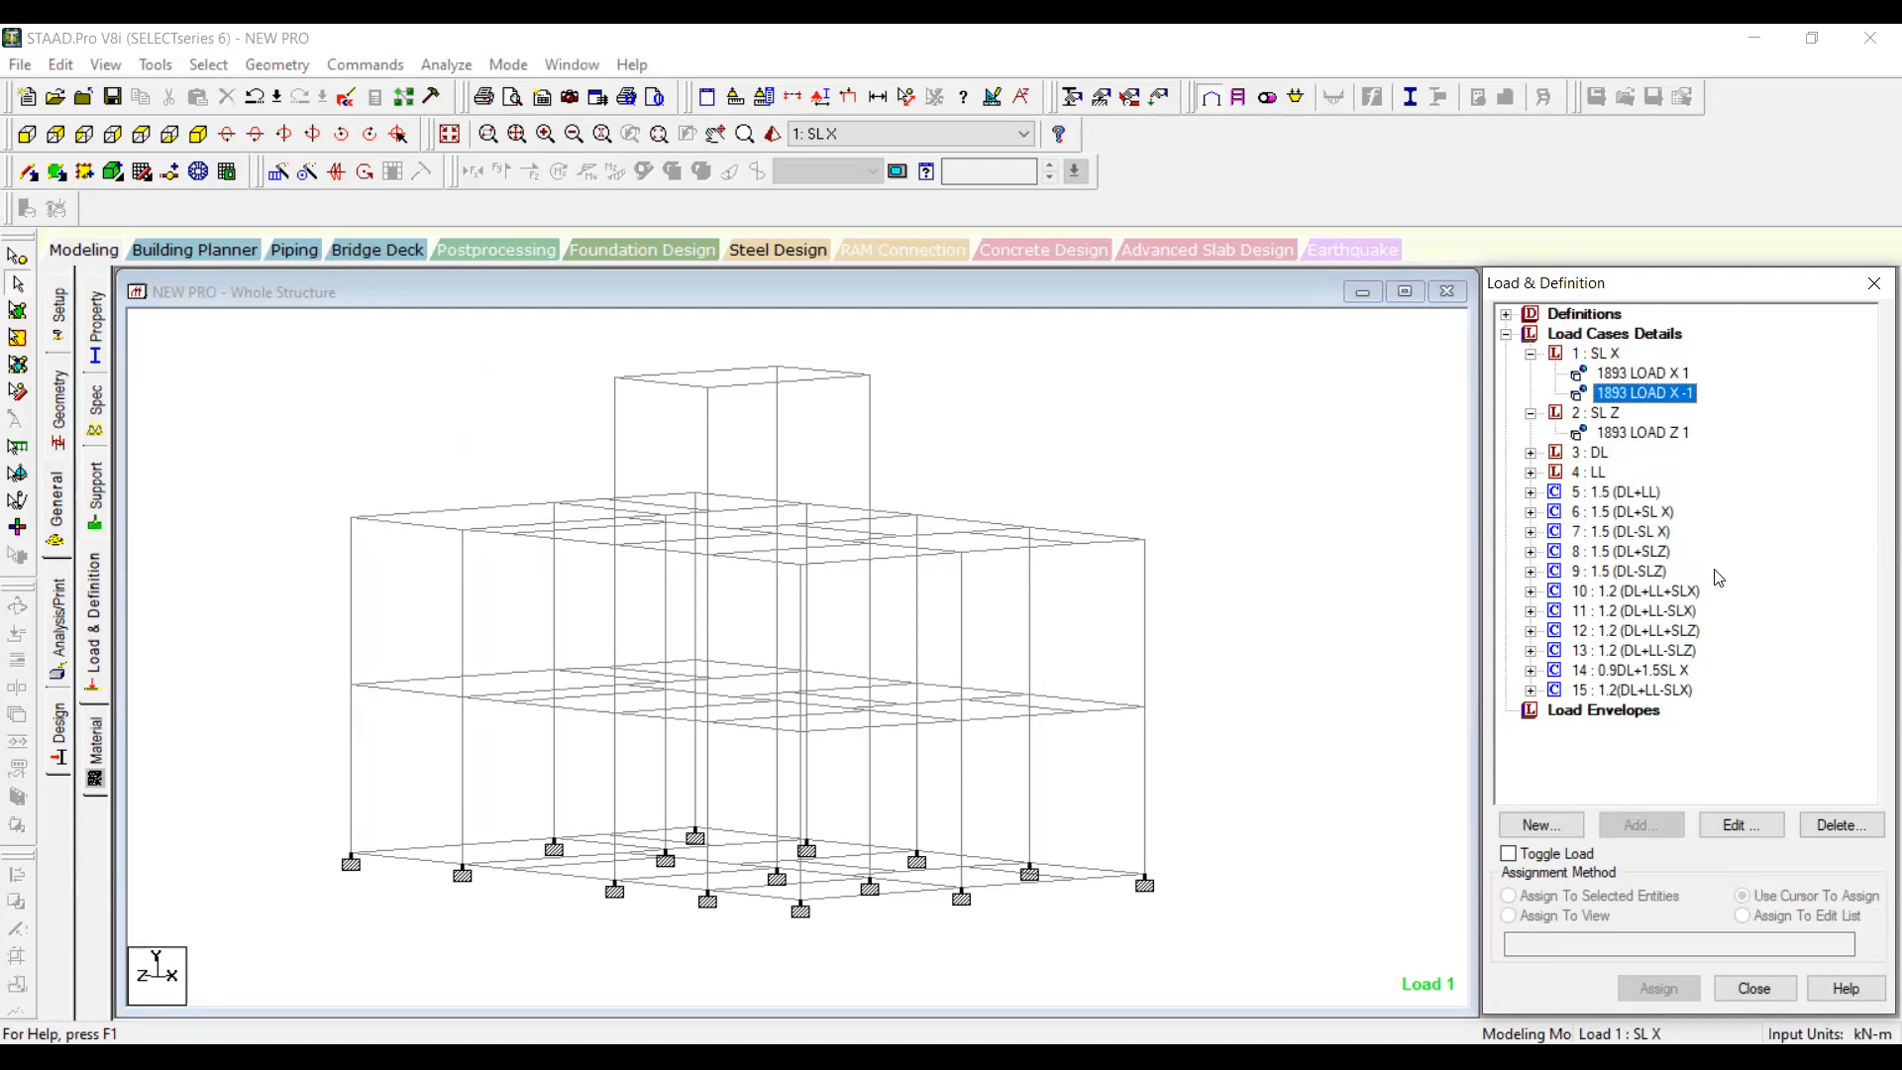
pyautogui.click(1841, 826)
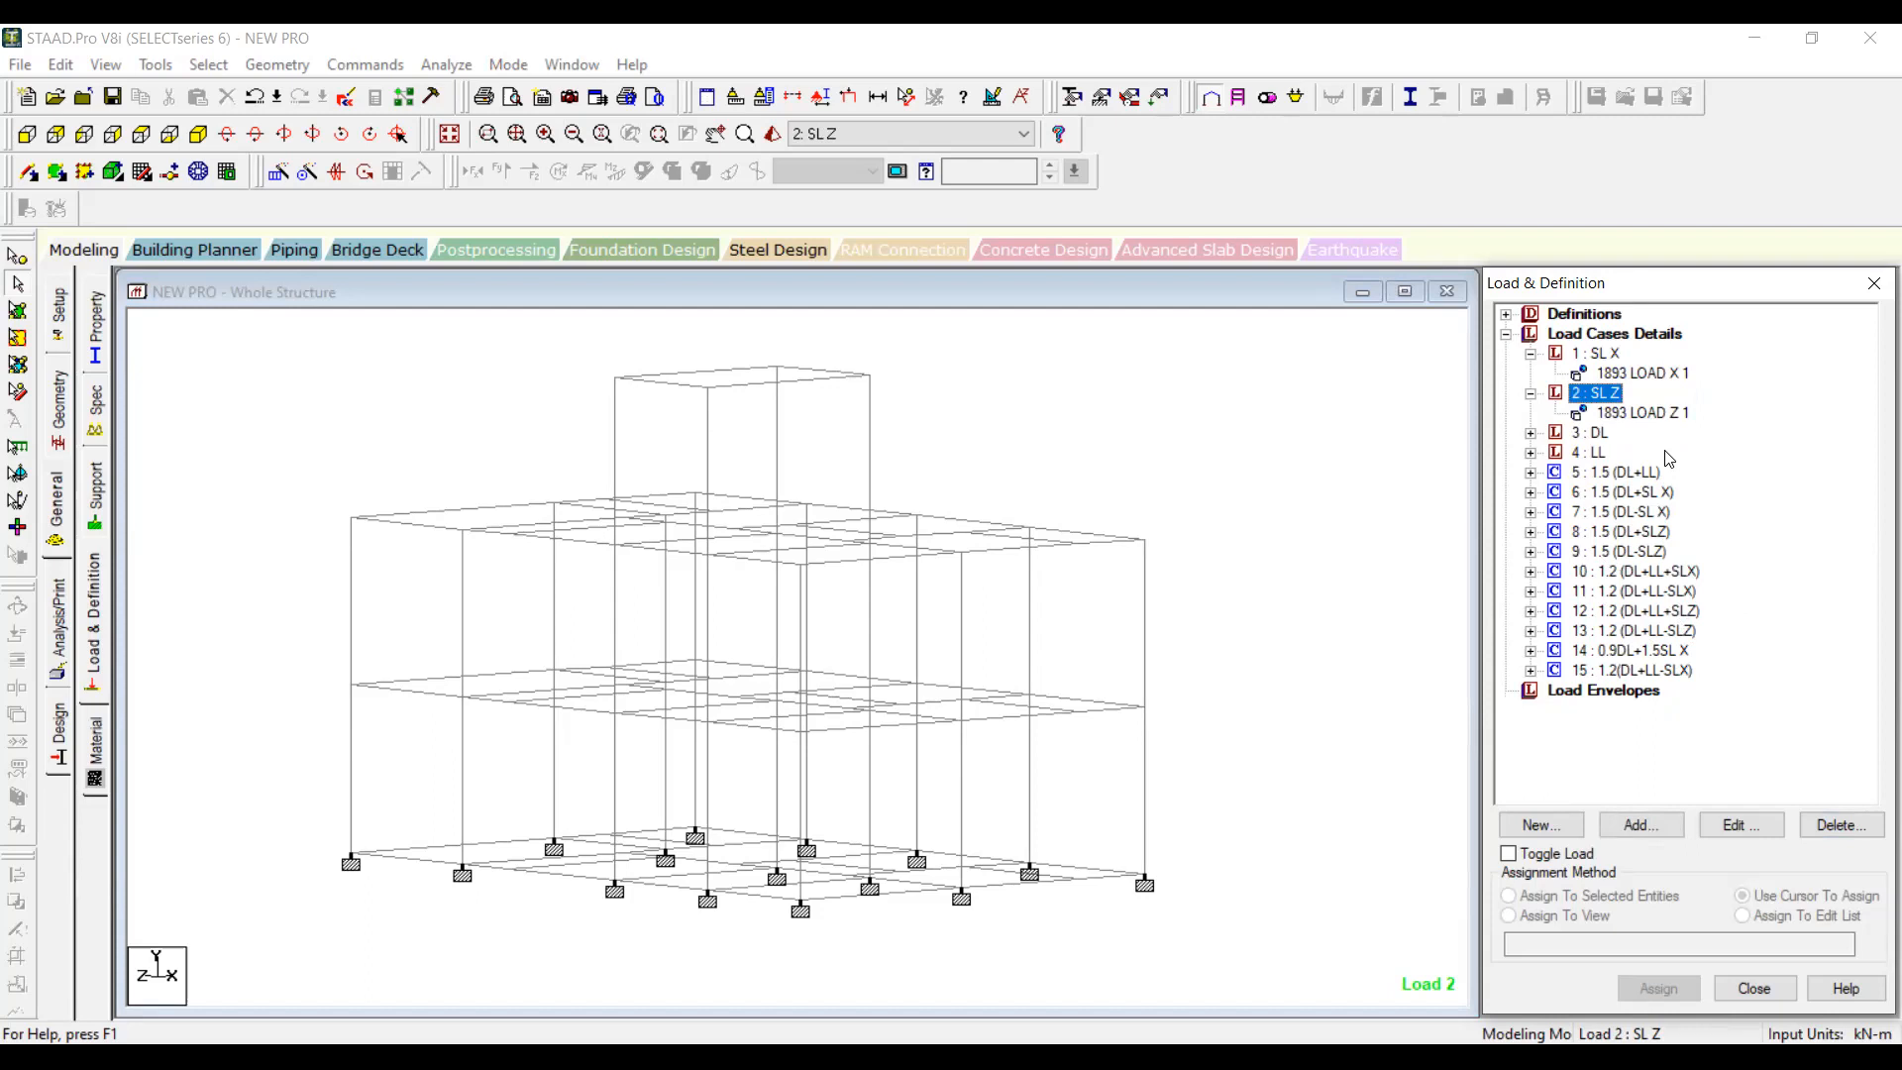
pyautogui.click(1531, 393)
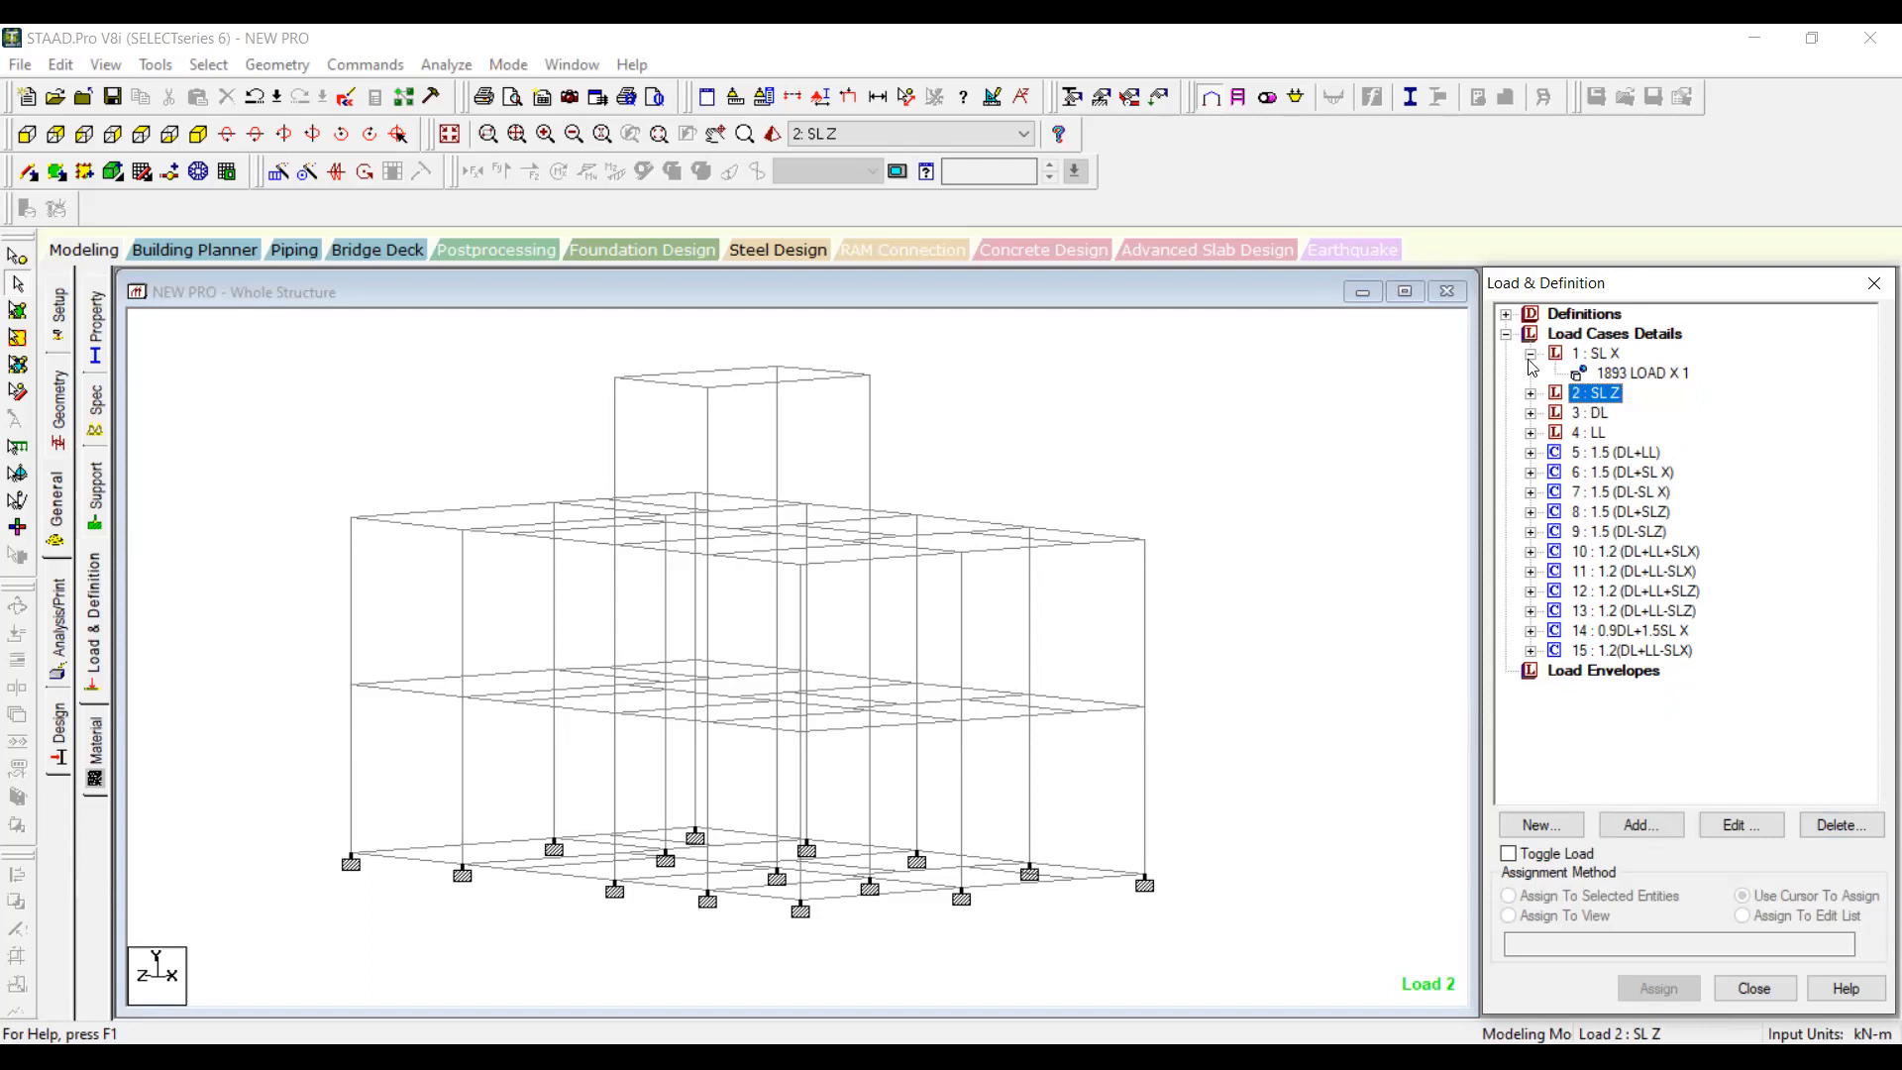
pyautogui.click(1530, 354)
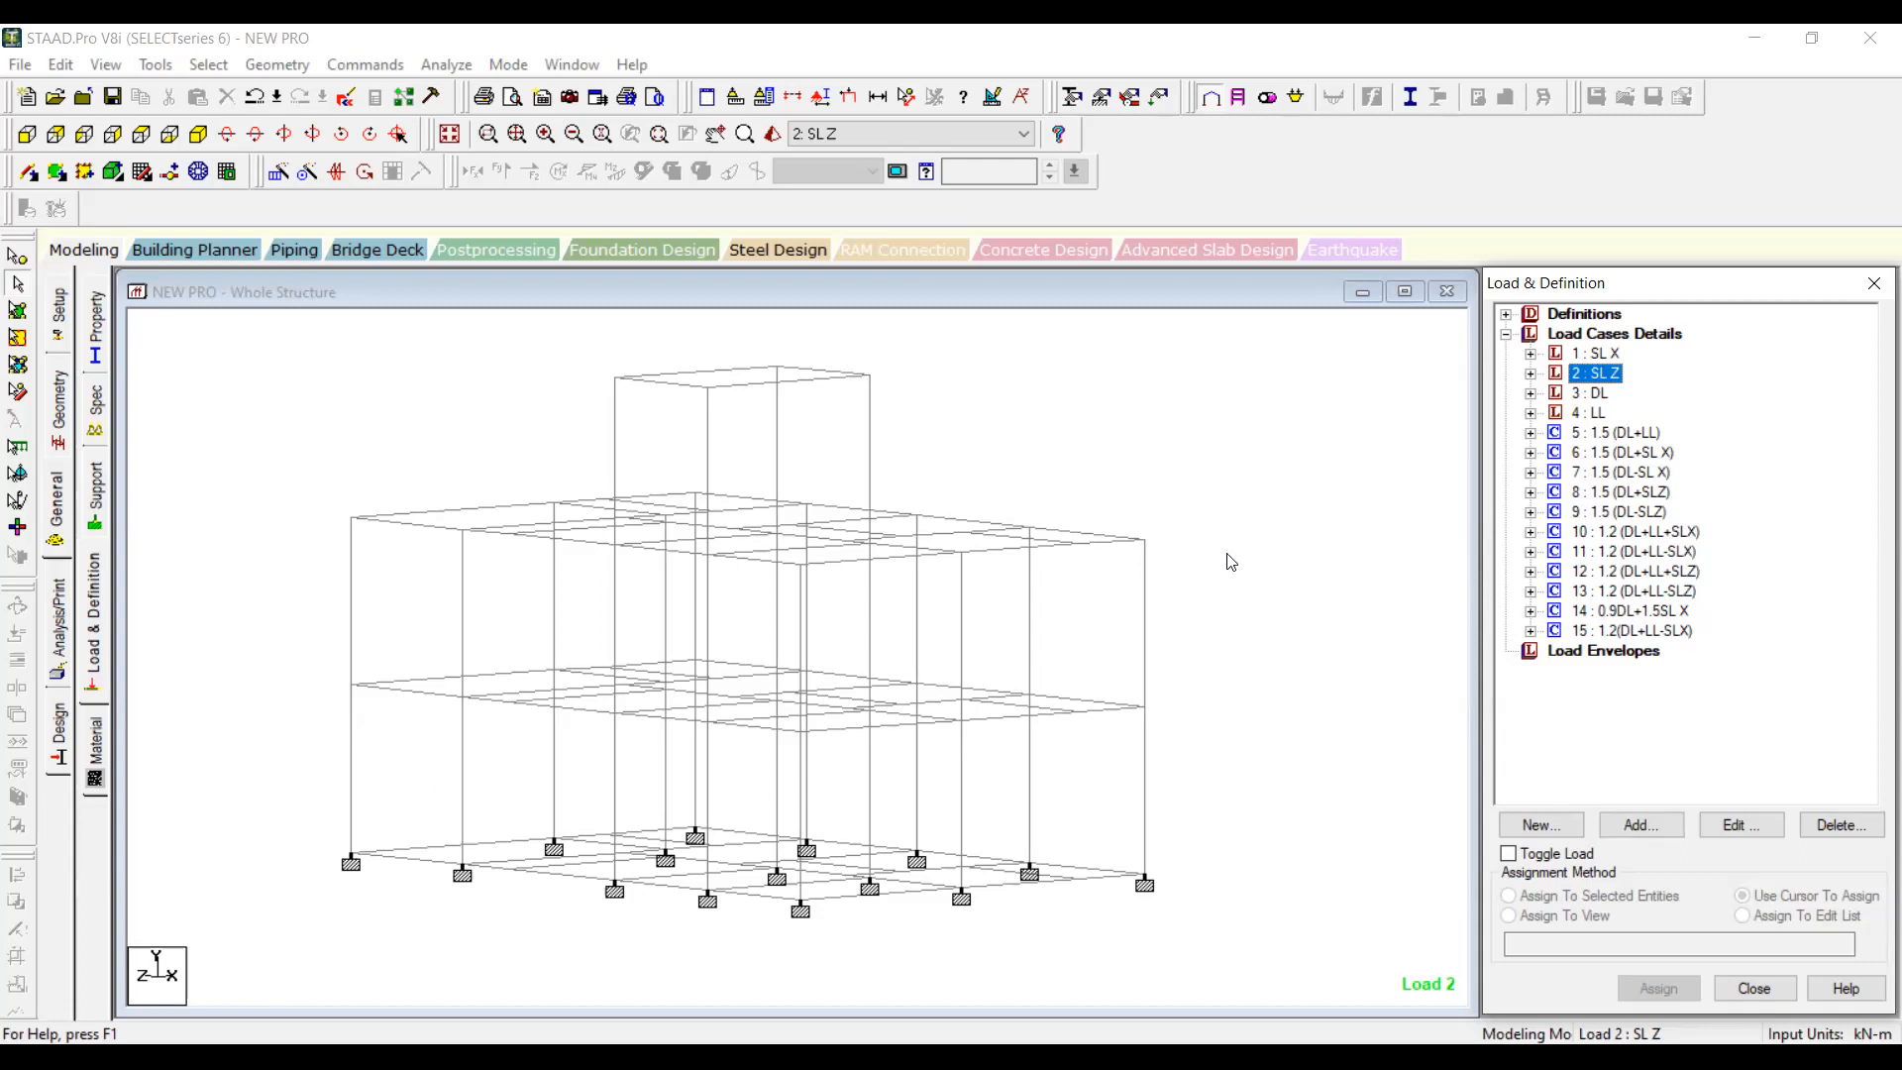
pyautogui.press('Down')
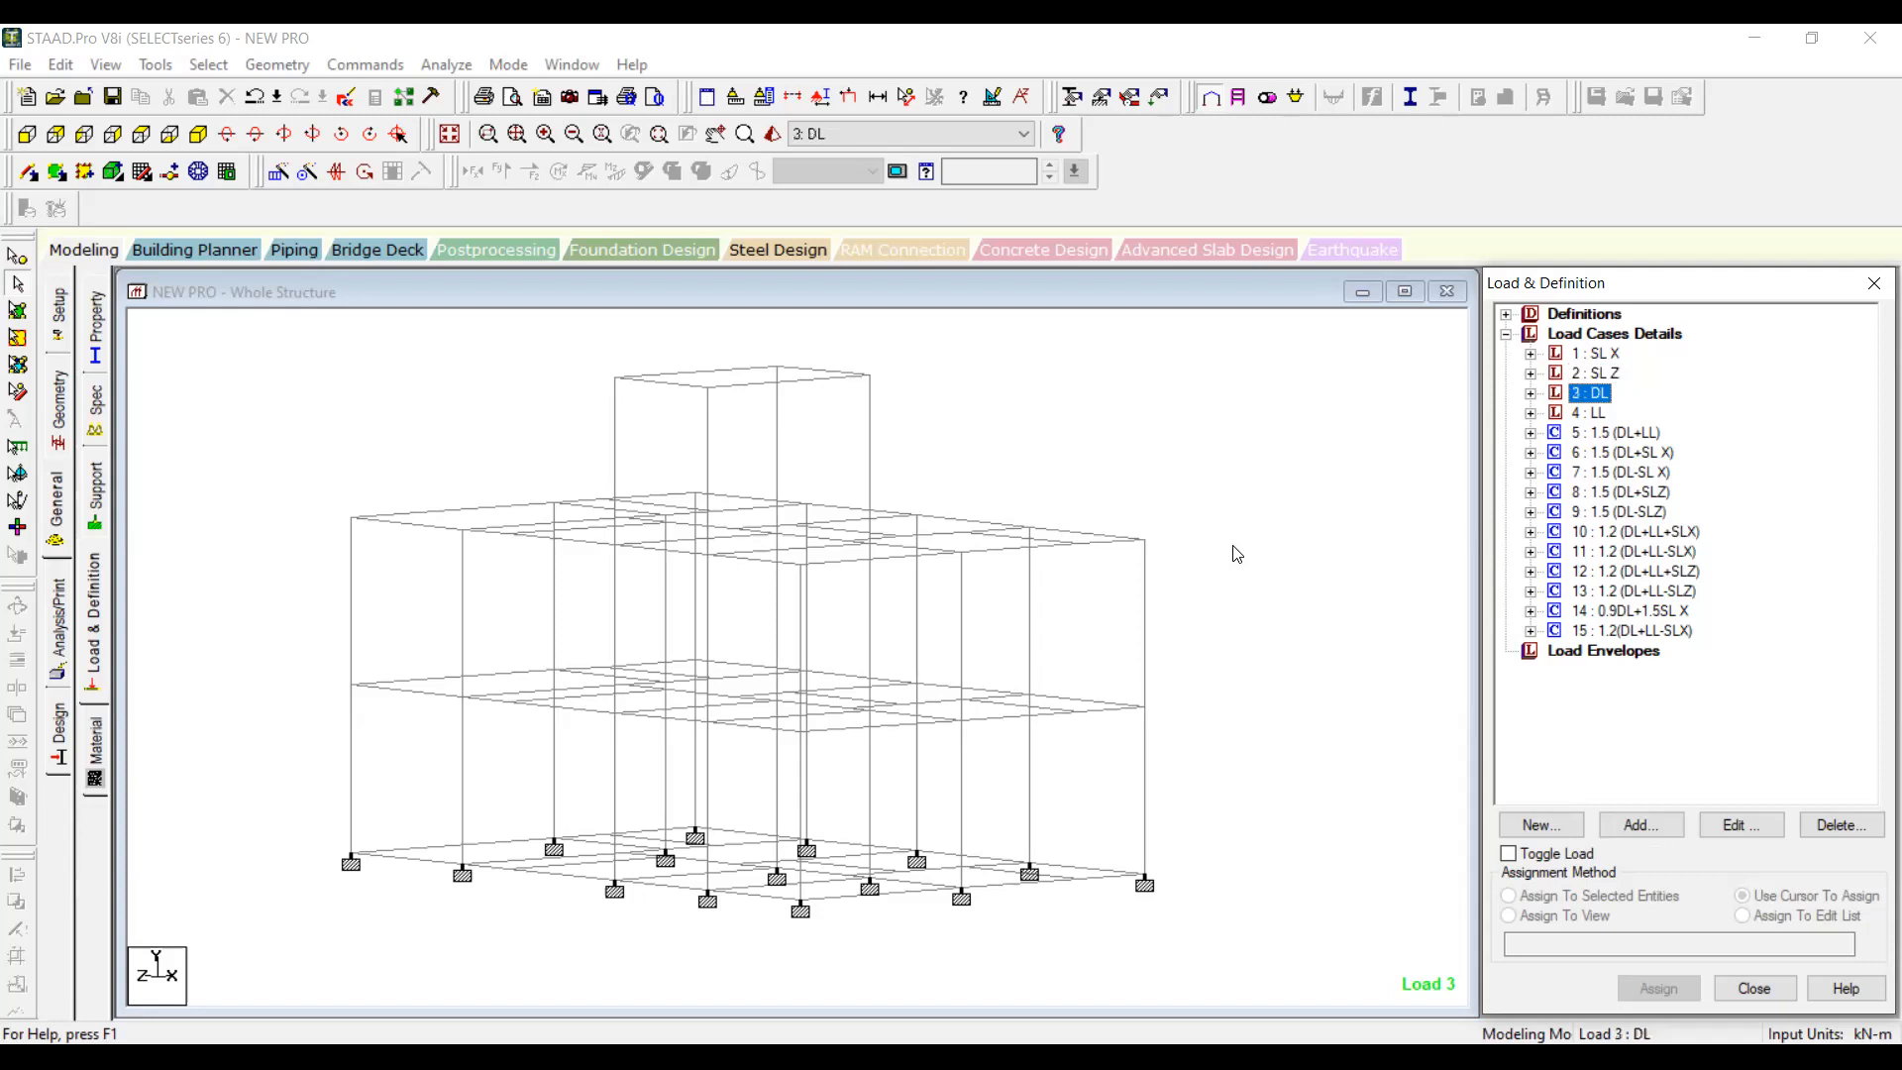
pyautogui.click(1232, 546)
pyautogui.press('Down')
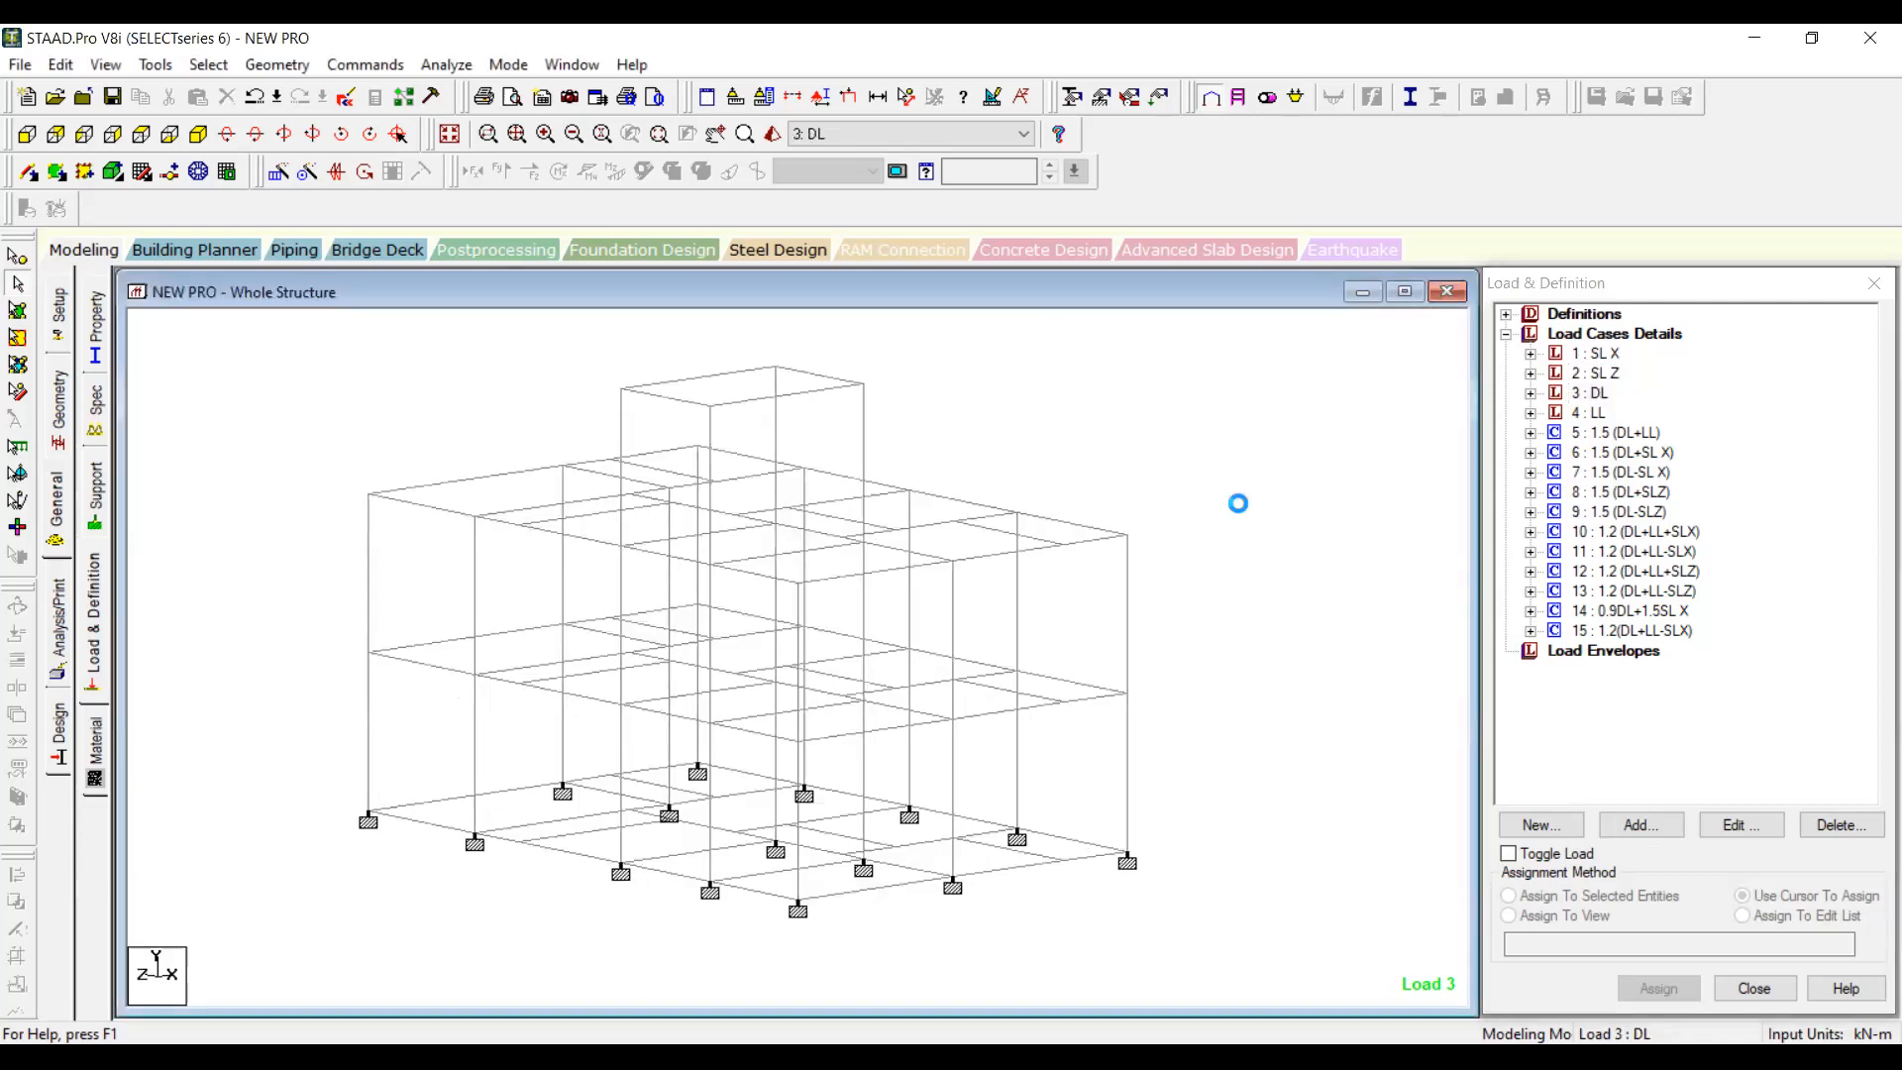
pyautogui.press('Left')
pyautogui.press('Left')
pyautogui.press('Left')
pyautogui.press('Left')
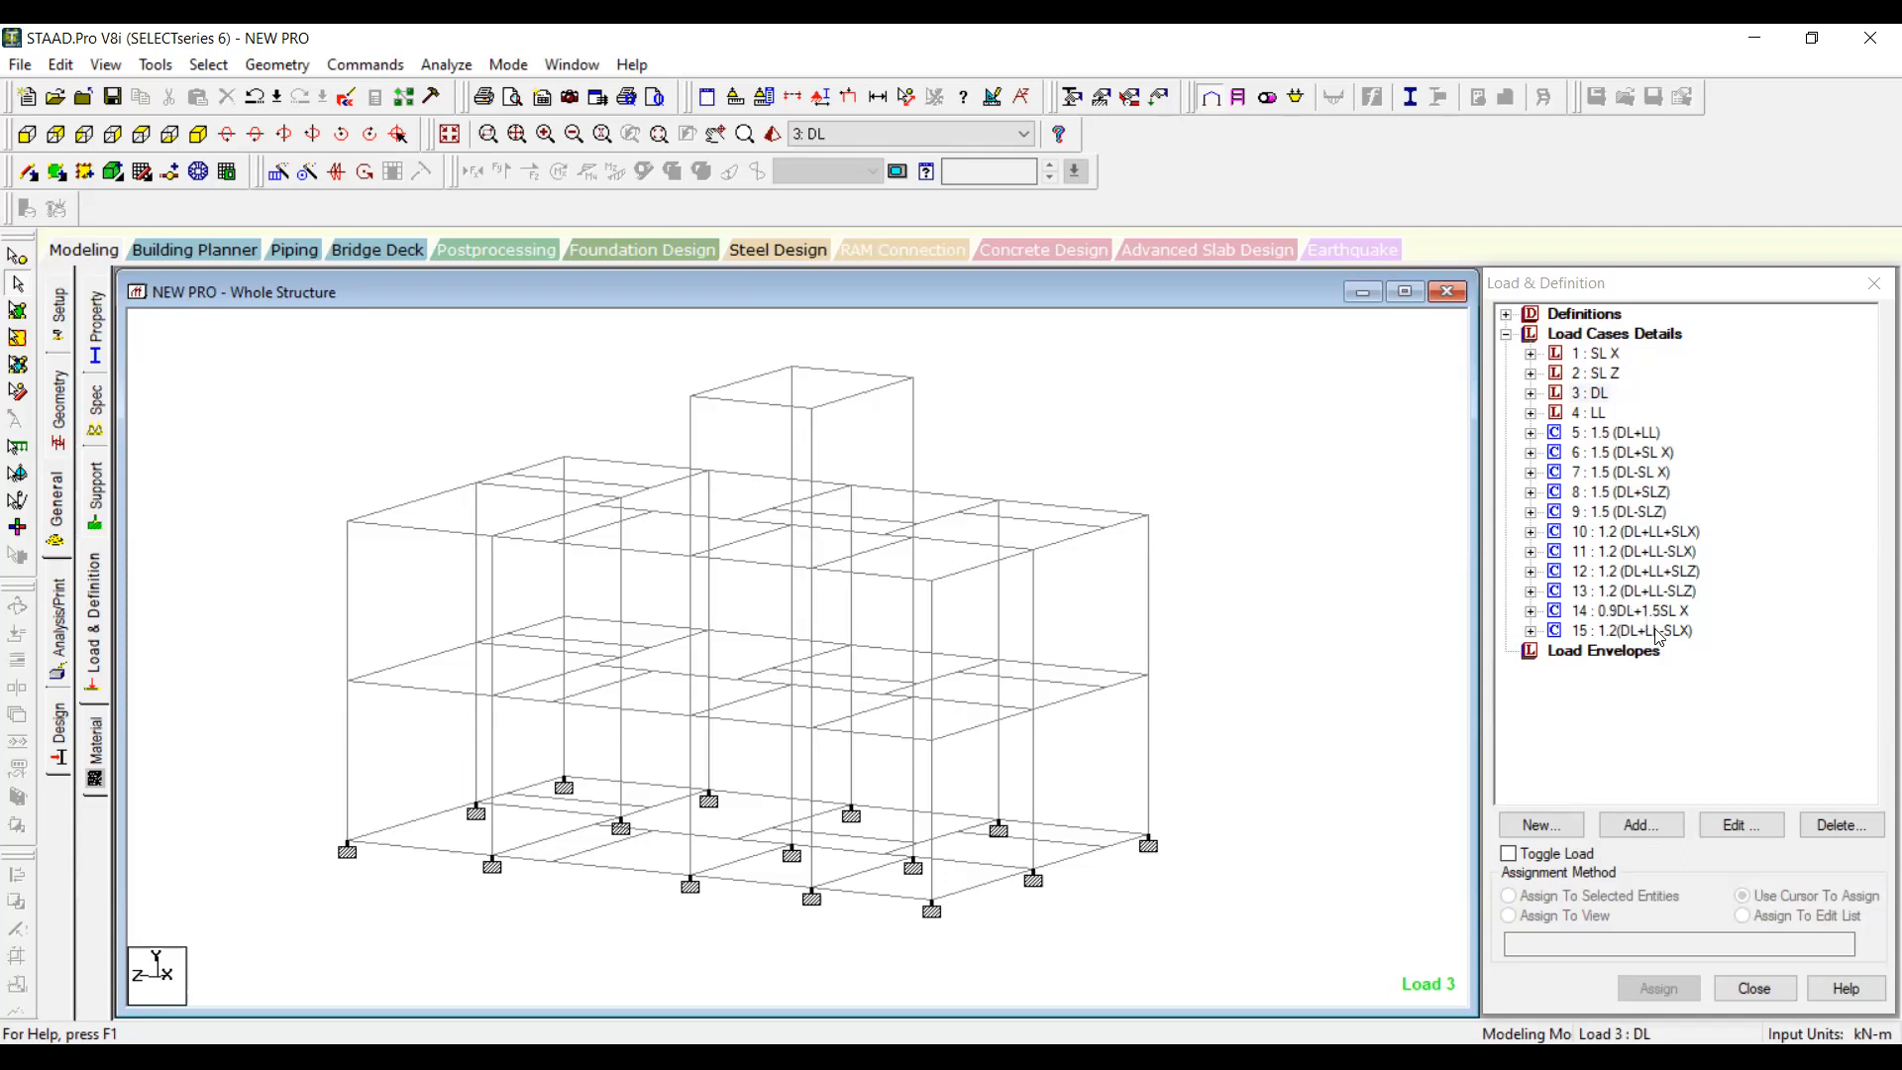
# Step: Delete load combination 15, 1.2(DL+LL-SLX), from the load cases
pyautogui.click(1634, 631)
pyautogui.click(1844, 826)
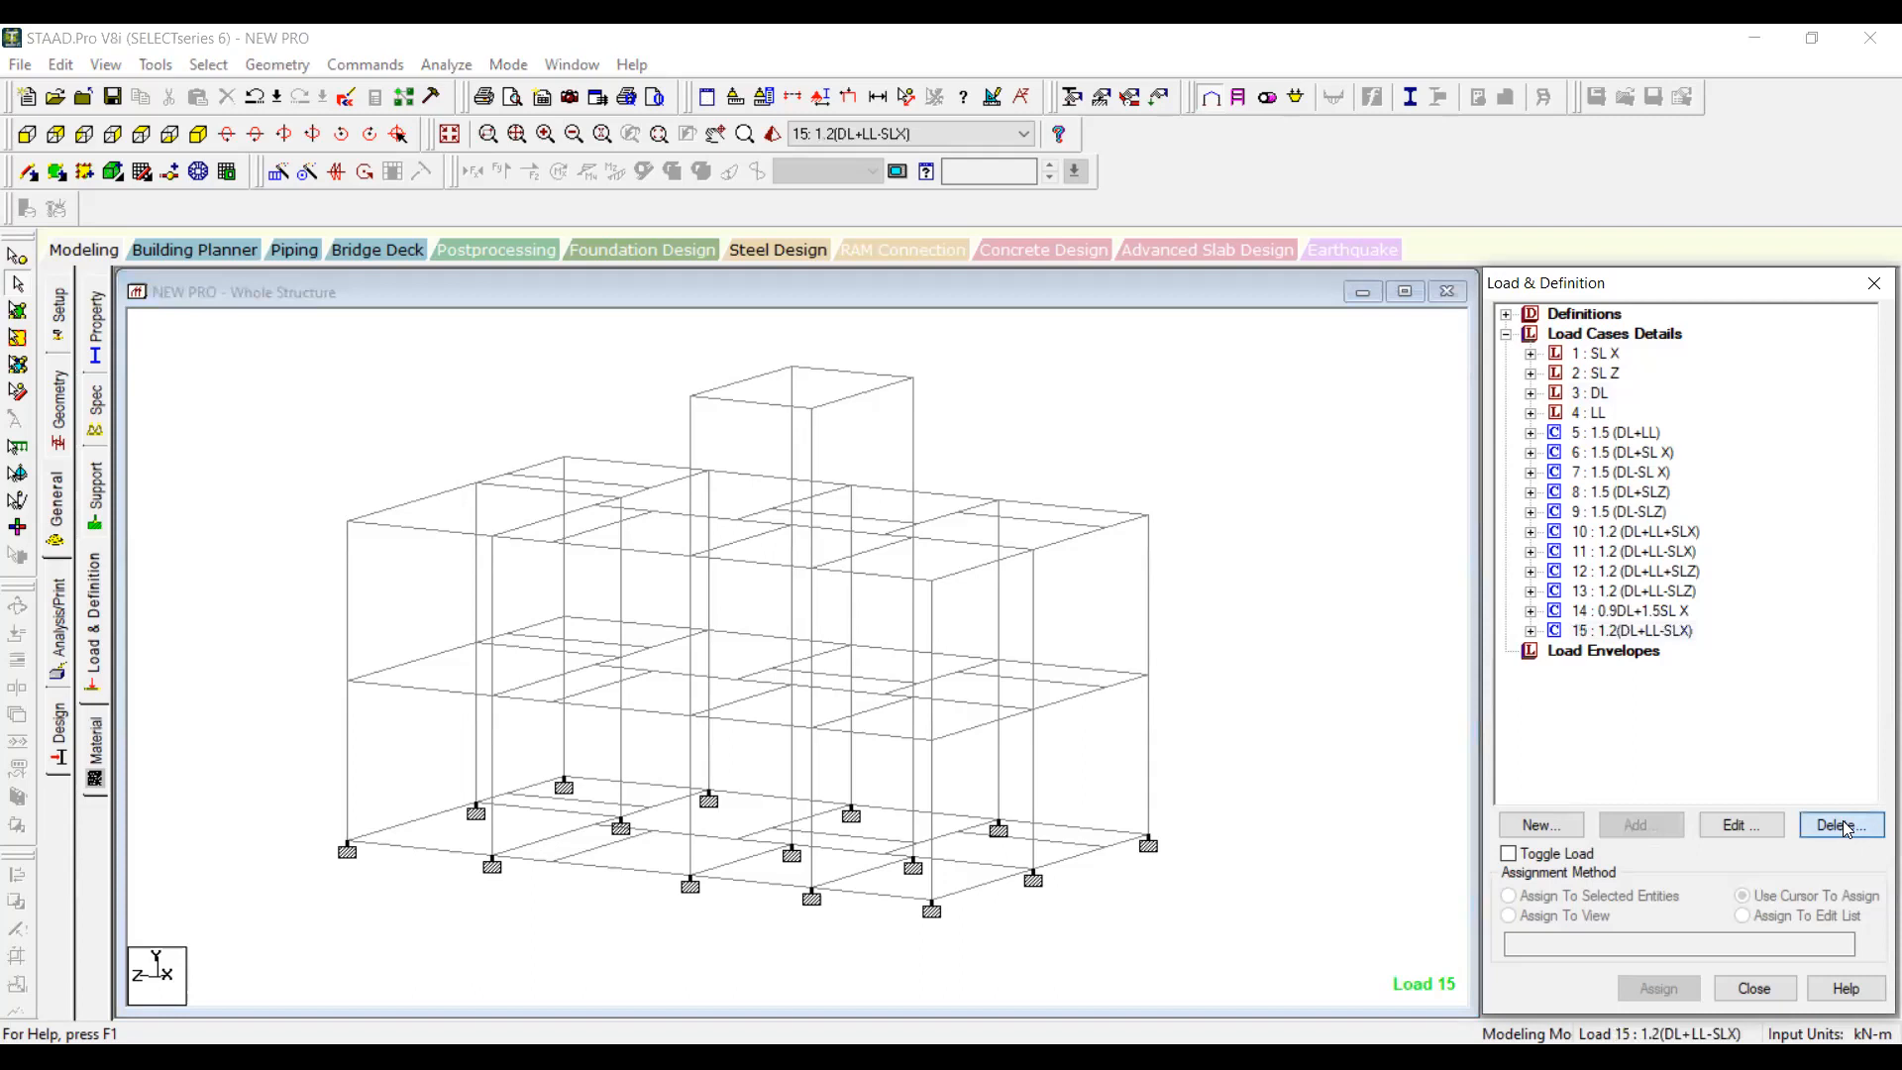
pyautogui.press('Return')
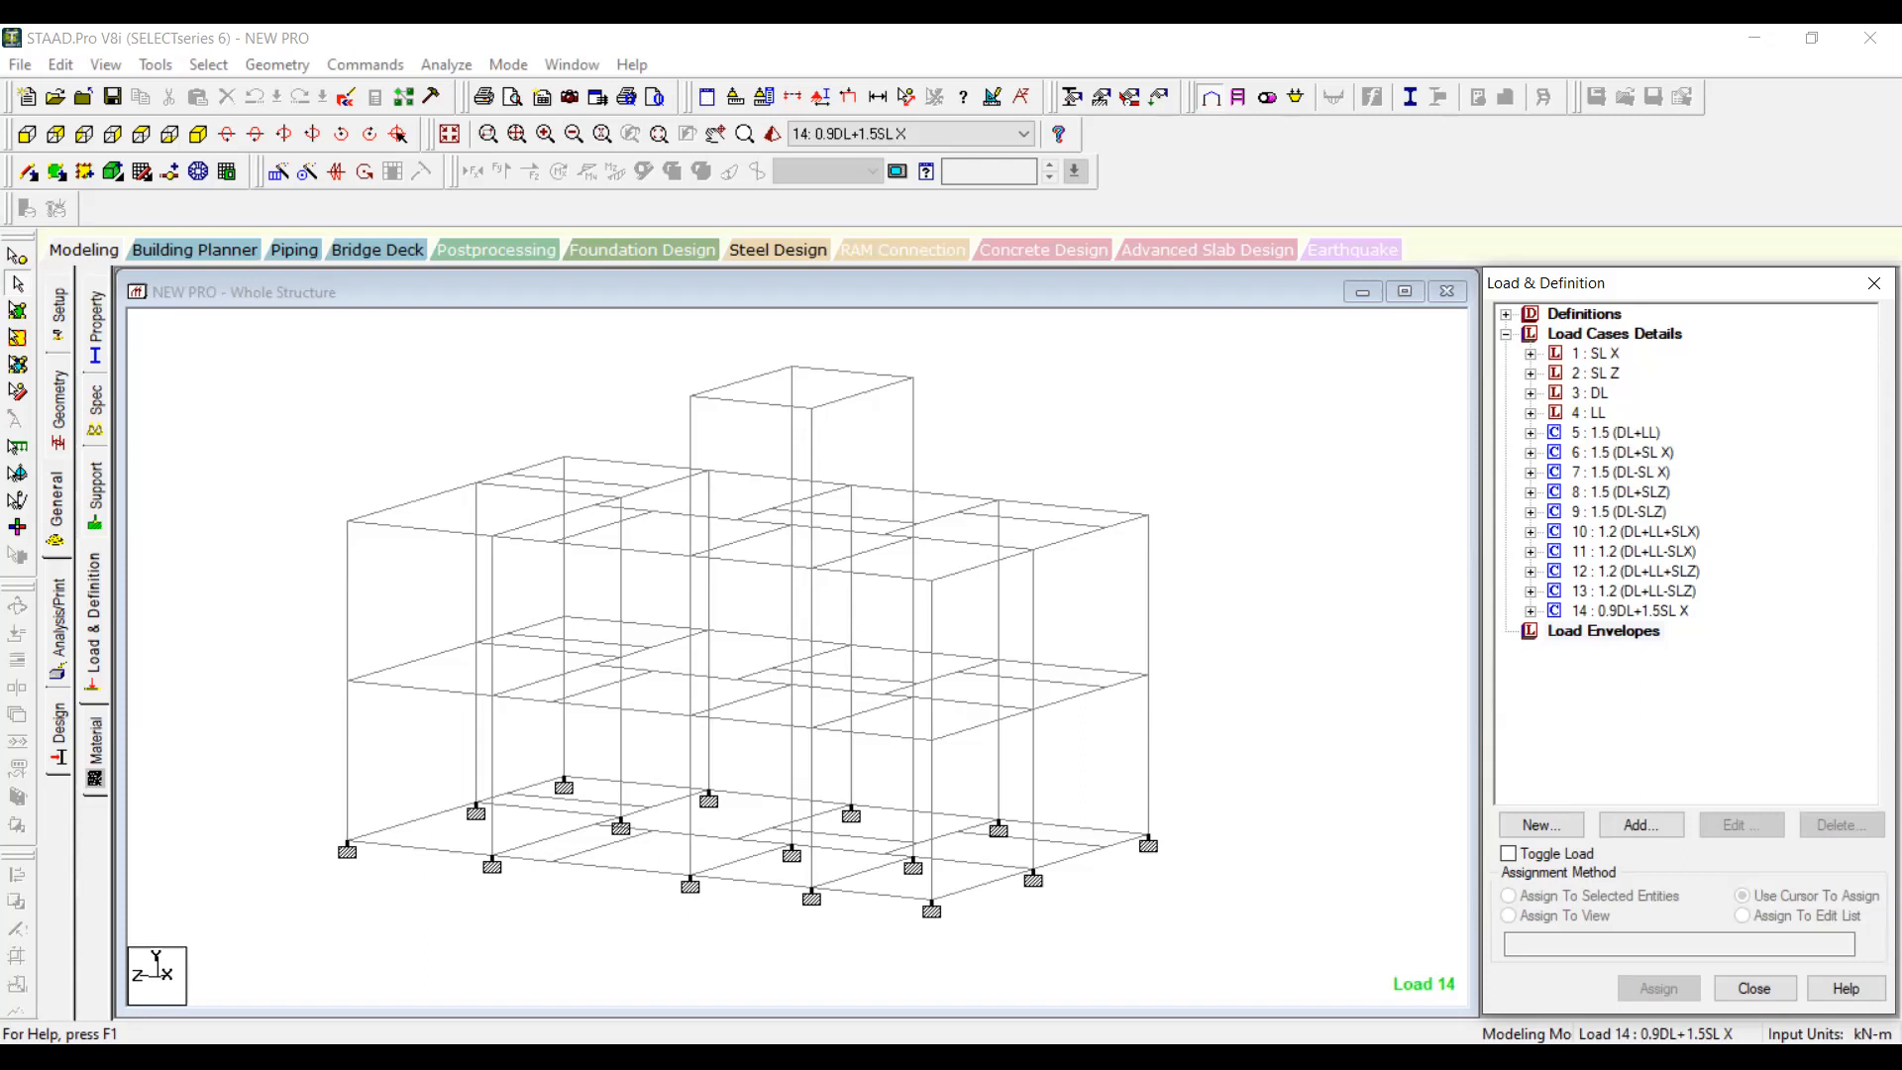
pyautogui.click(1228, 586)
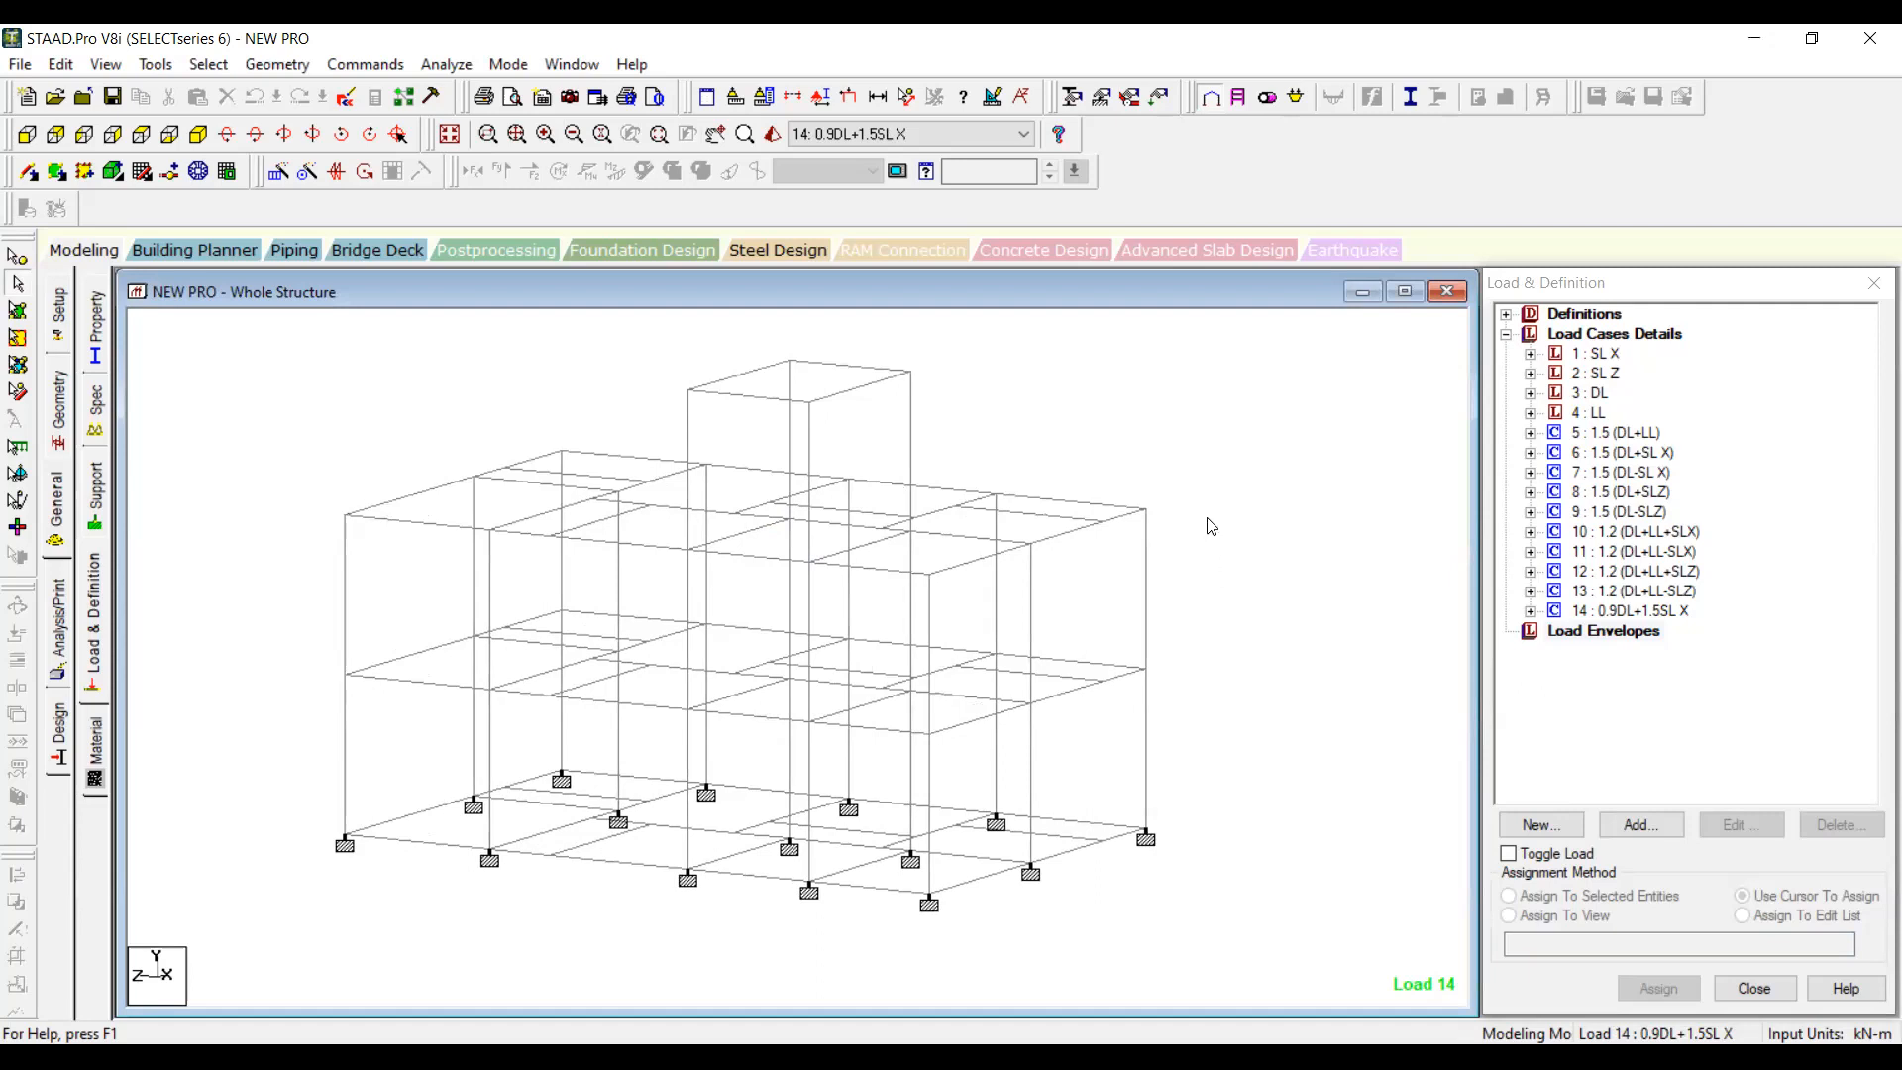
pyautogui.click(1100, 103)
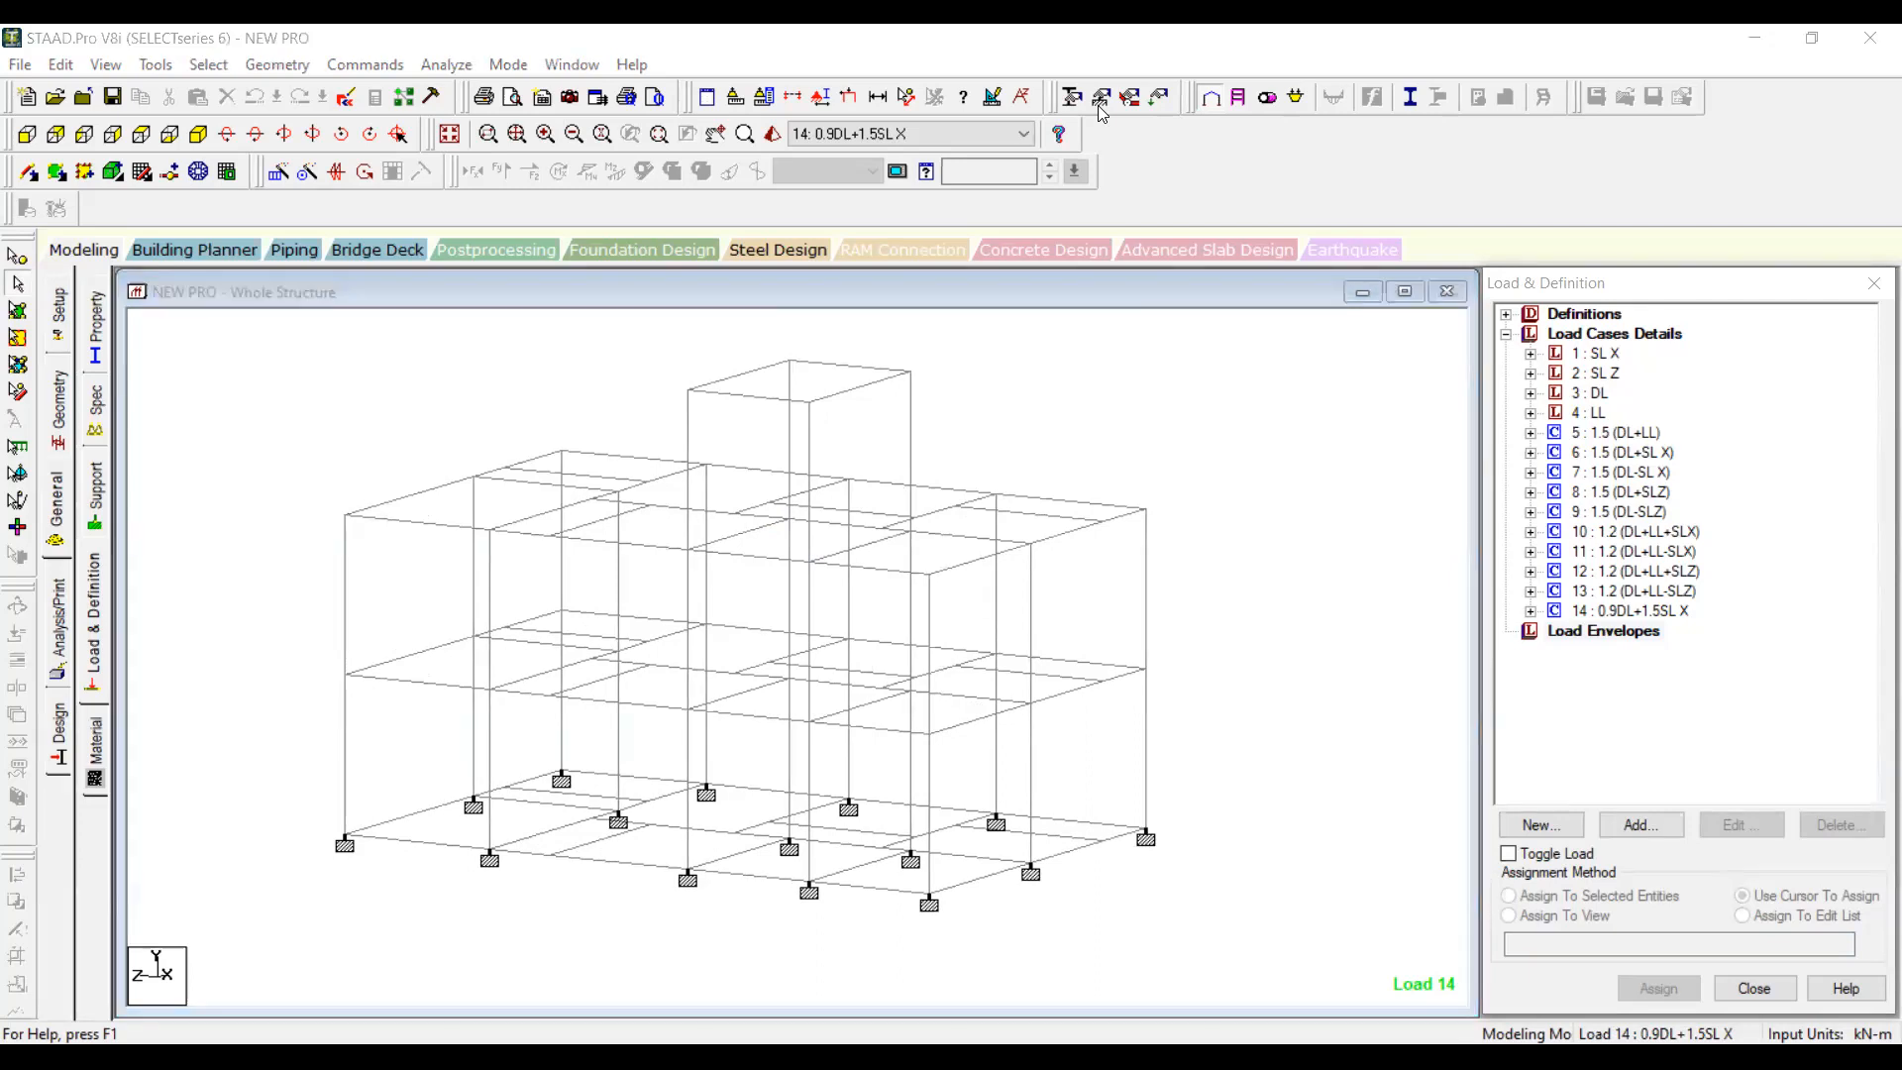